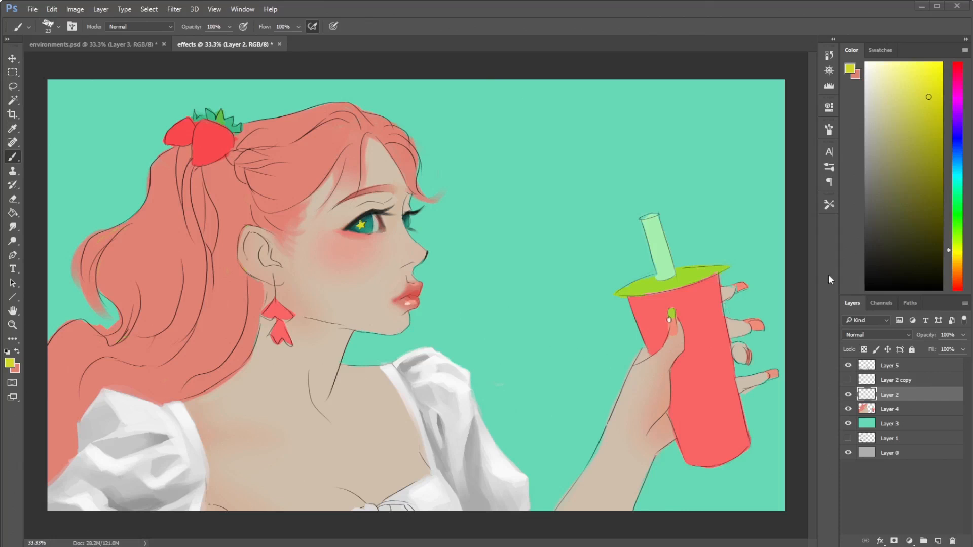
- Duplicate Layer 5, which holds the white blouse
left_click(897, 366)
left_click(848, 365)
left_click(848, 365)
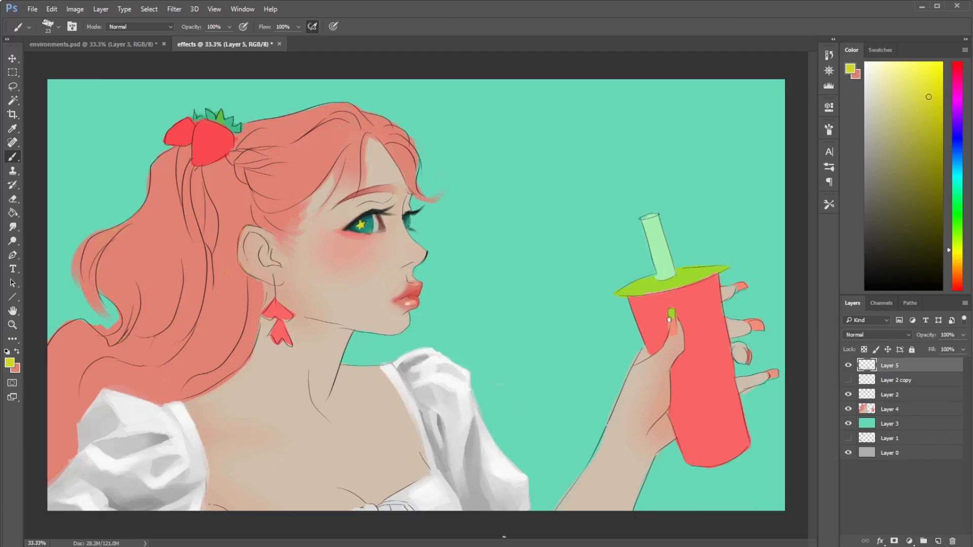
right_click(900, 363)
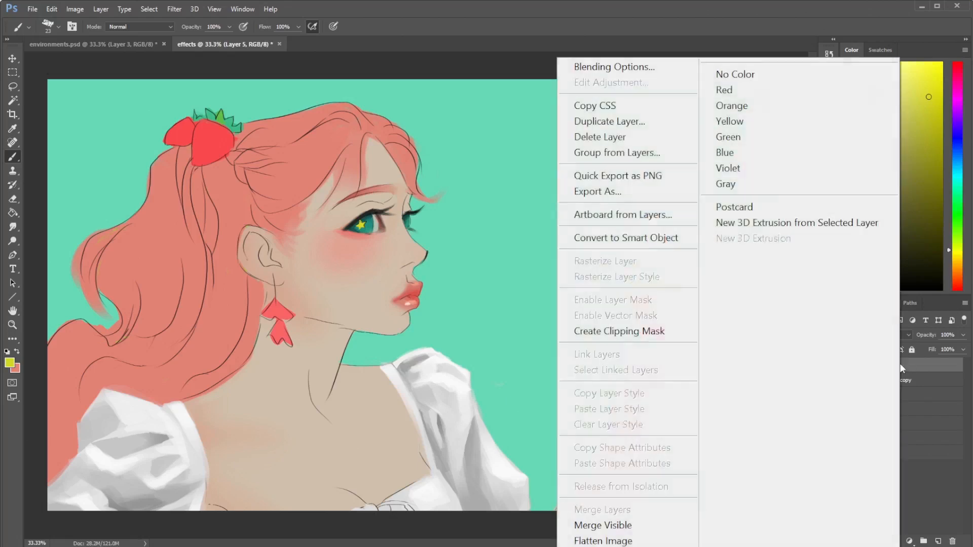
left_click(610, 124)
left_click(611, 182)
- Apply Levels to the blouse copy with the black input at 162 and the midtone at 0.63 for strong contrast
left_click(76, 9)
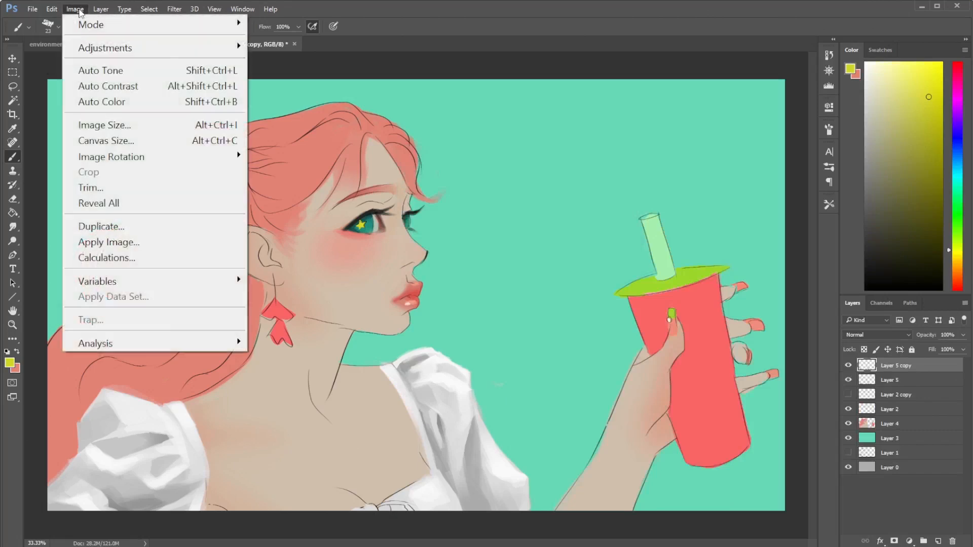
mouse_move(81, 45)
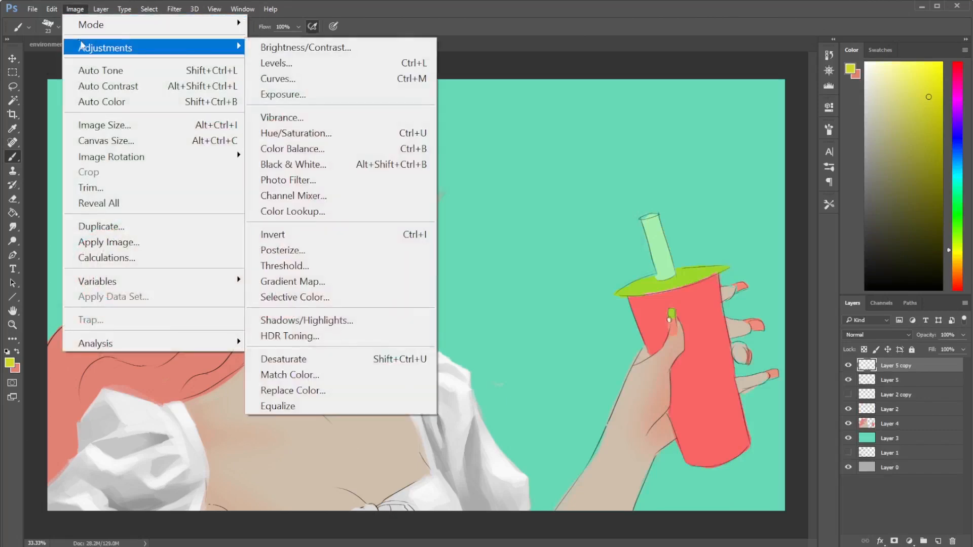
left_click(265, 66)
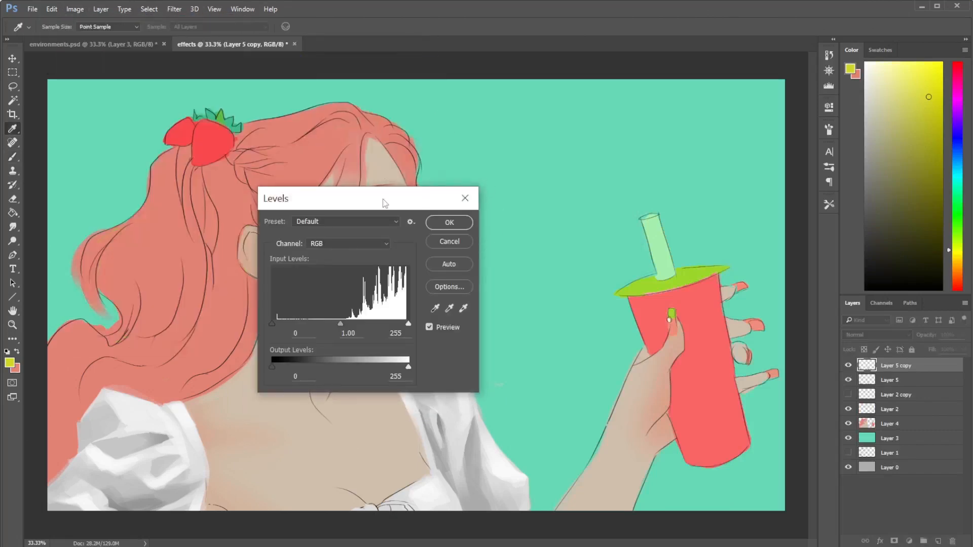
left_click_drag(379, 197, 510, 178)
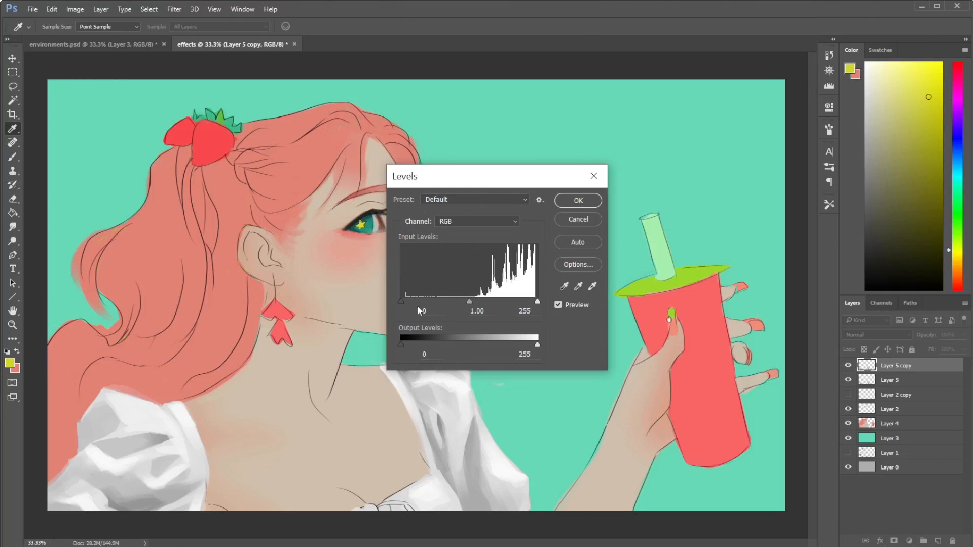
mouse_move(400, 303)
left_mouse_down()
mouse_move(461, 297)
mouse_move(394, 305)
left_mouse_up()
mouse_move(537, 302)
left_mouse_down()
mouse_move(469, 308)
mouse_move(521, 303)
left_mouse_up()
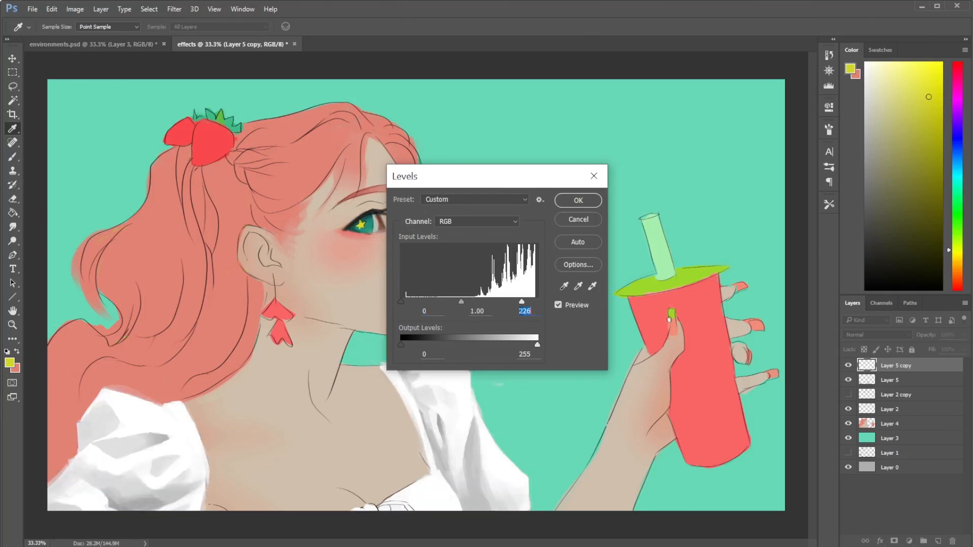
left_click_drag(450, 304, 487, 303)
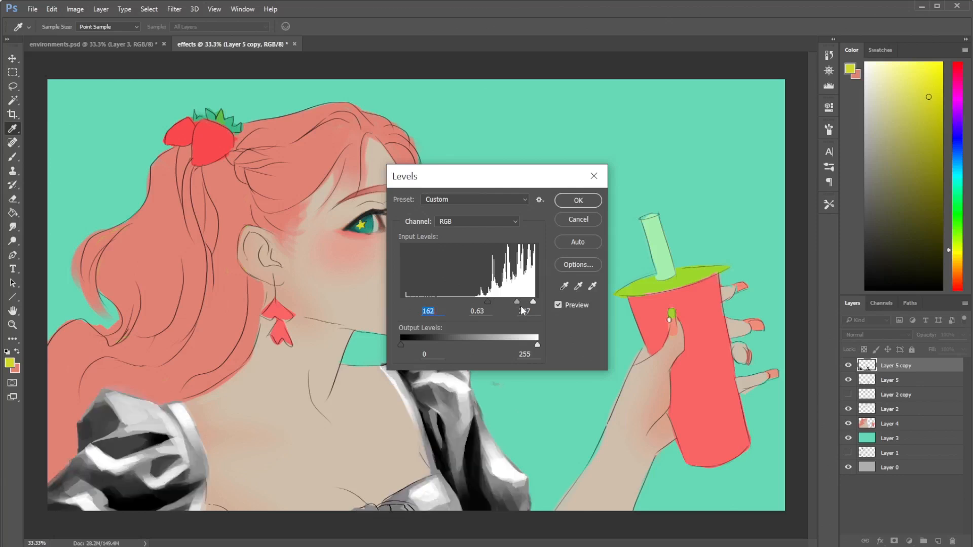
left_click(569, 201)
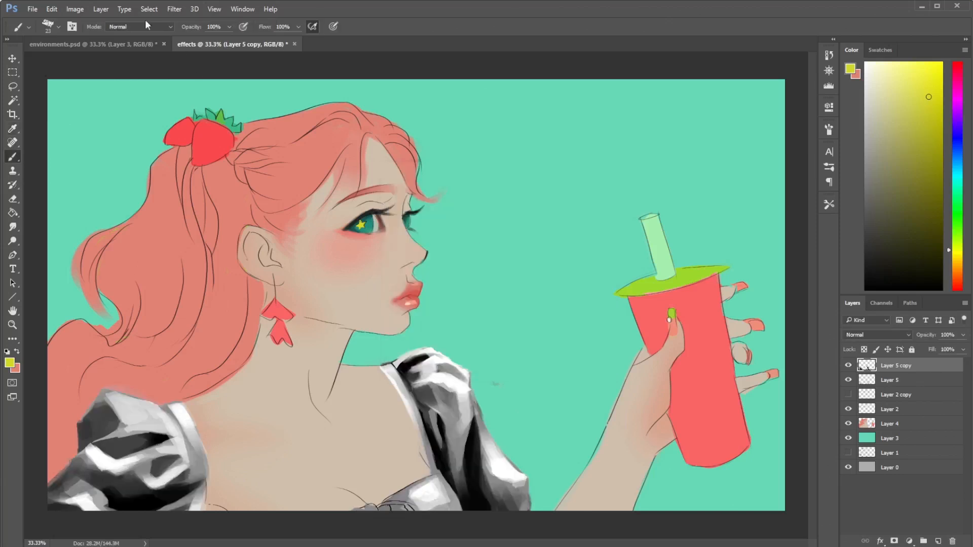
- Start a Gradient Map on the blouse copy and choose the preset with a rainbow band between black ends
left_click(74, 10)
mouse_move(105, 51)
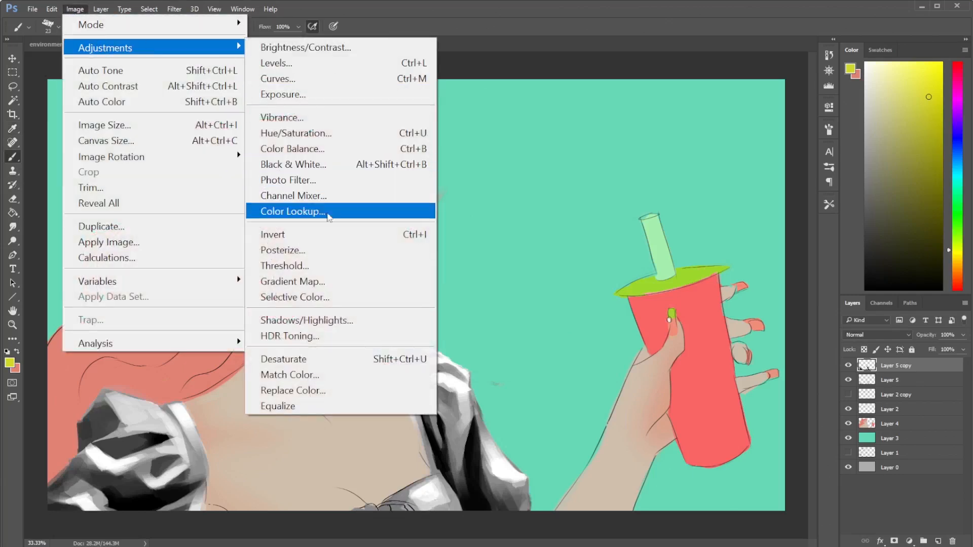
left_click(315, 282)
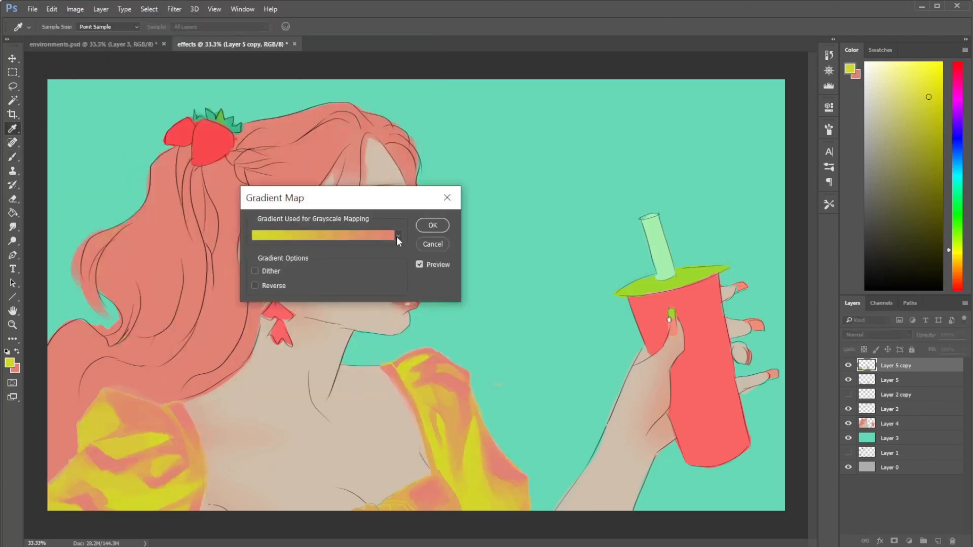
left_click(393, 236)
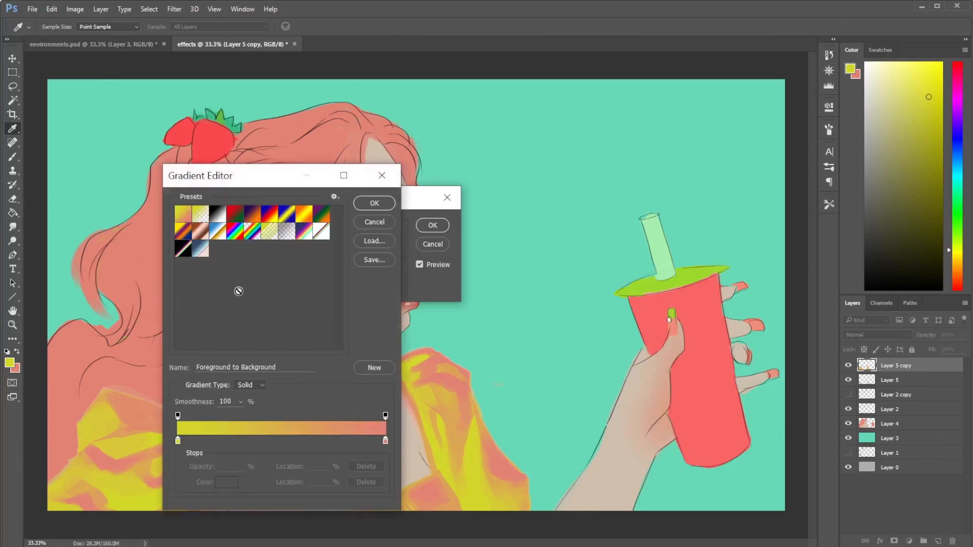
left_click(203, 248)
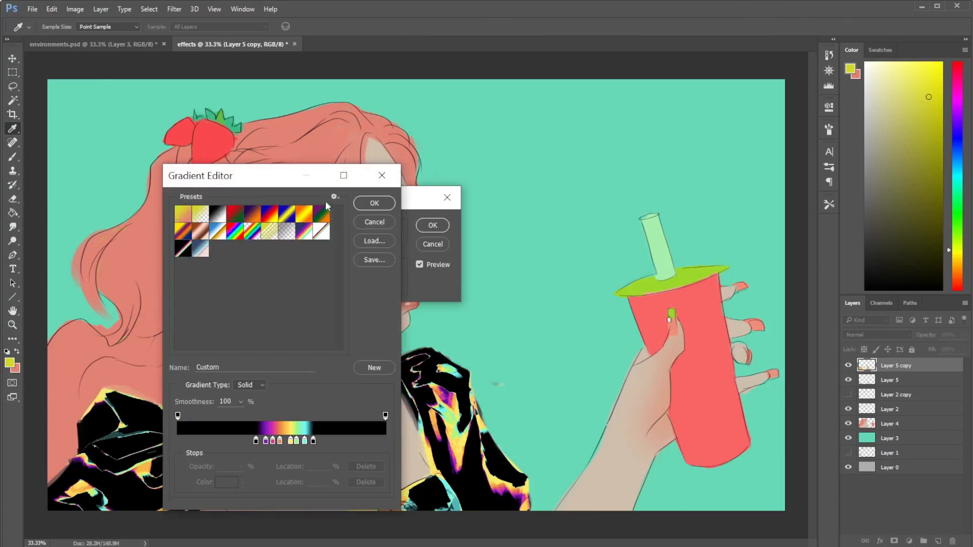
left_click(329, 230)
left_click_drag(277, 178, 497, 107)
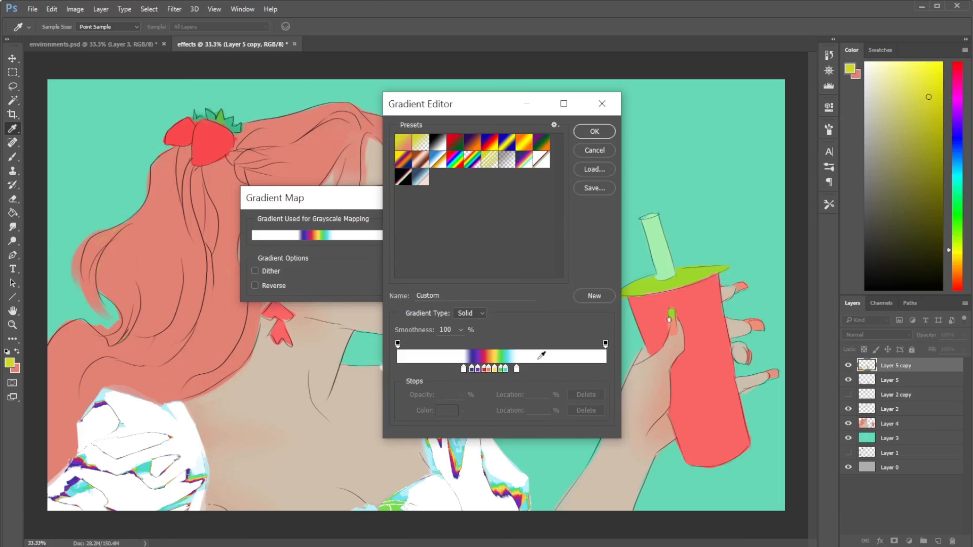
left_click(401, 184)
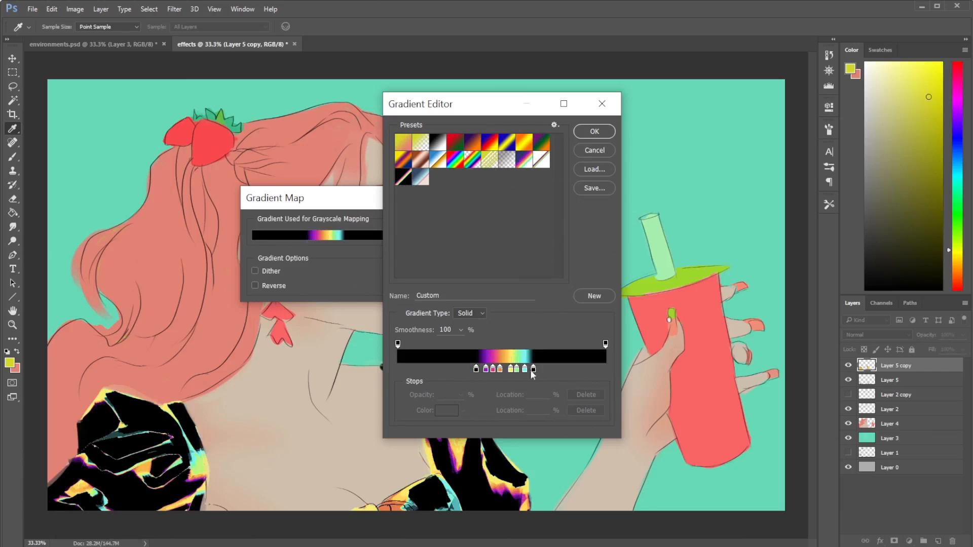
- Rearrange the gradient's color stops, placing cyan at 52%, the closing black at 58% and light green at 47%
left_click_drag(476, 369, 507, 372)
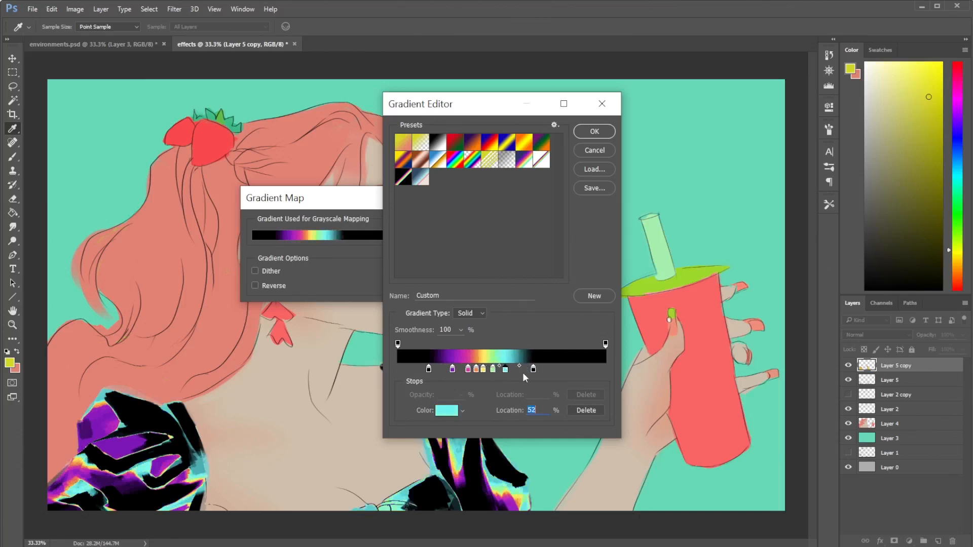
left_click_drag(533, 369, 519, 370)
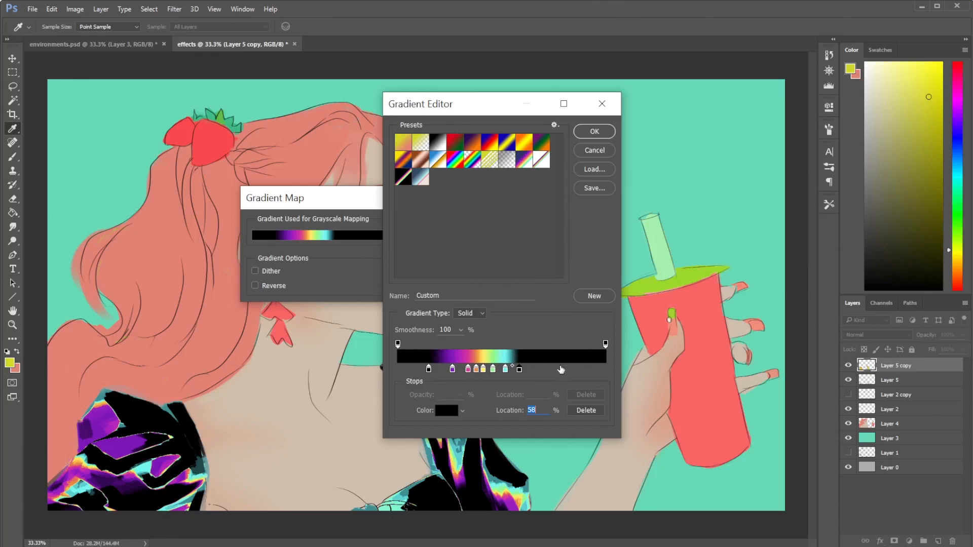
left_click_drag(429, 370, 496, 370)
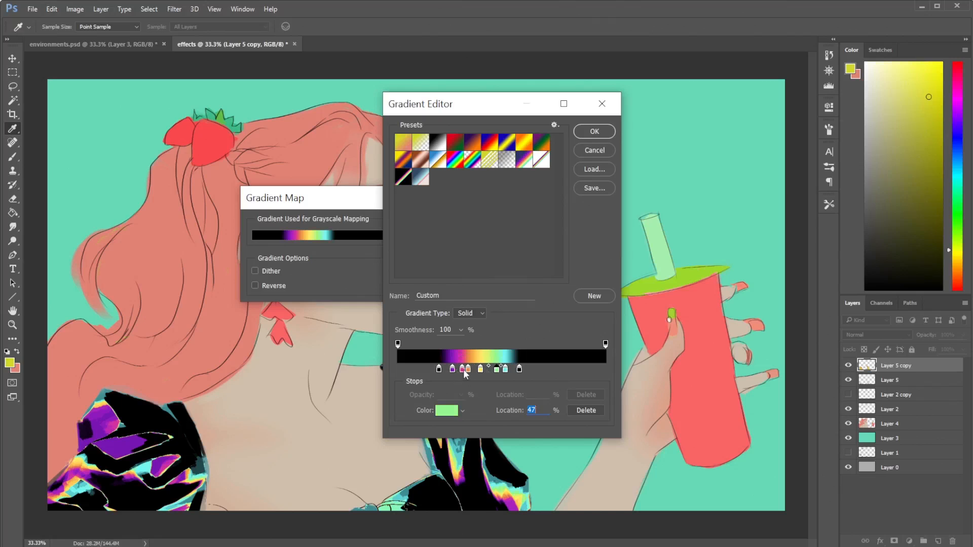
- Recolor the magenta stop at 30% to crimson red, move the orange stop to 35%, and apply the gradient map
left_click(461, 369)
left_click(448, 410)
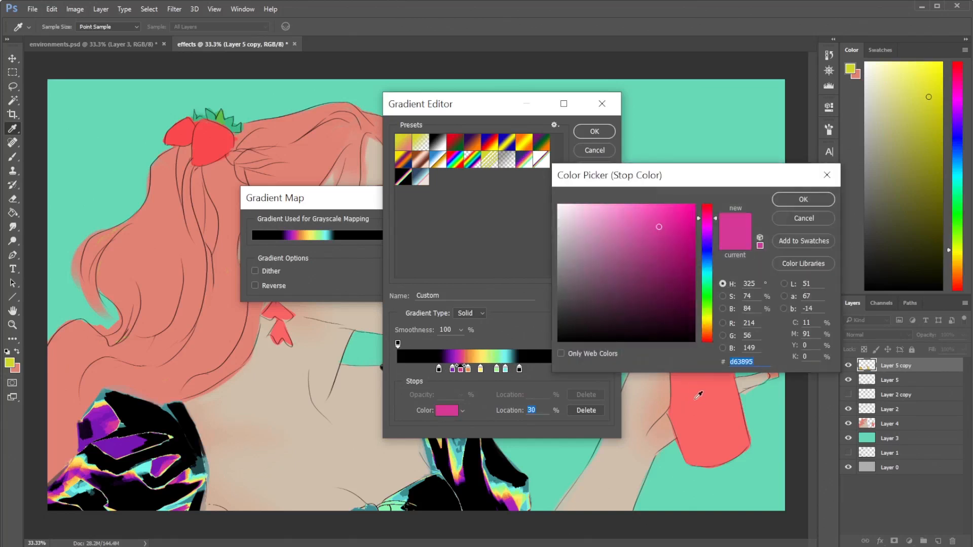
left_click(708, 209)
left_click(781, 201)
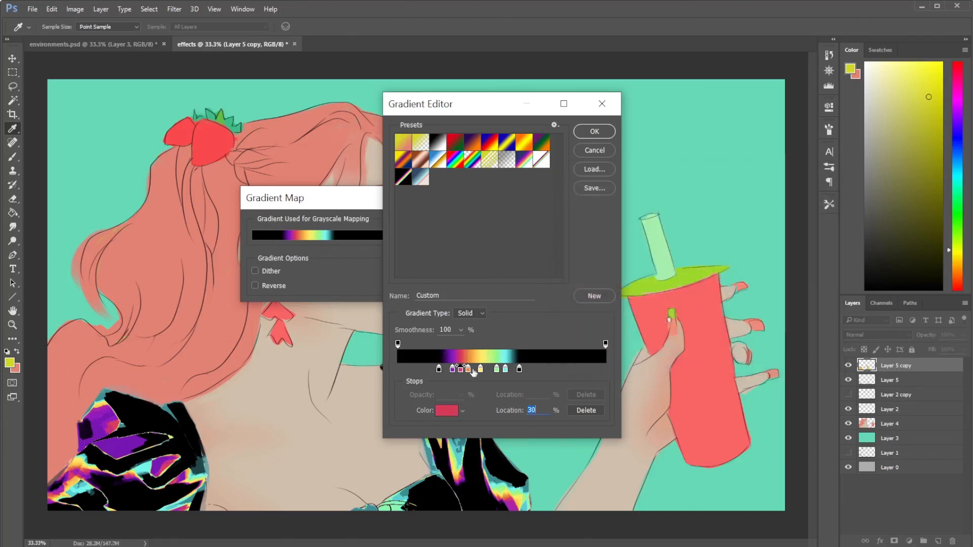
left_click_drag(469, 369, 472, 369)
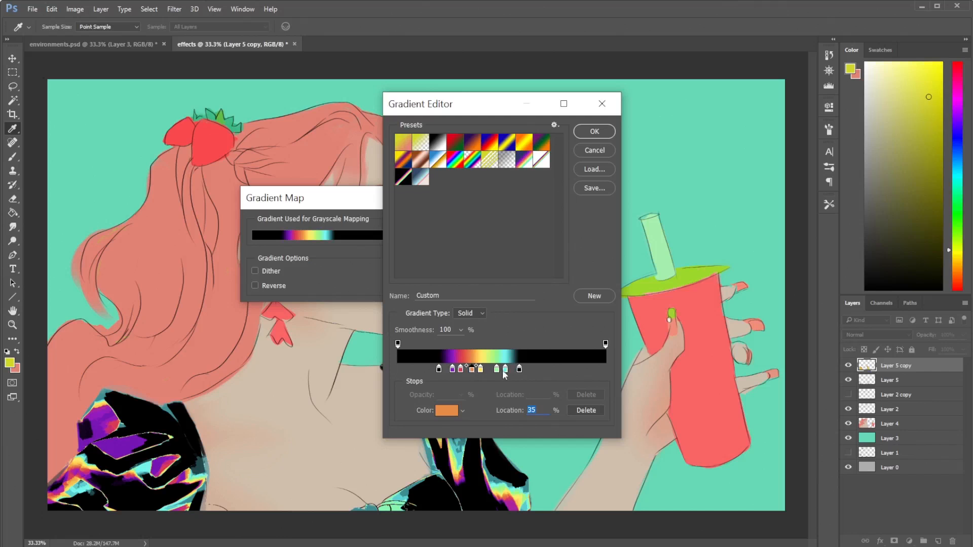
left_click(505, 370)
left_click(595, 132)
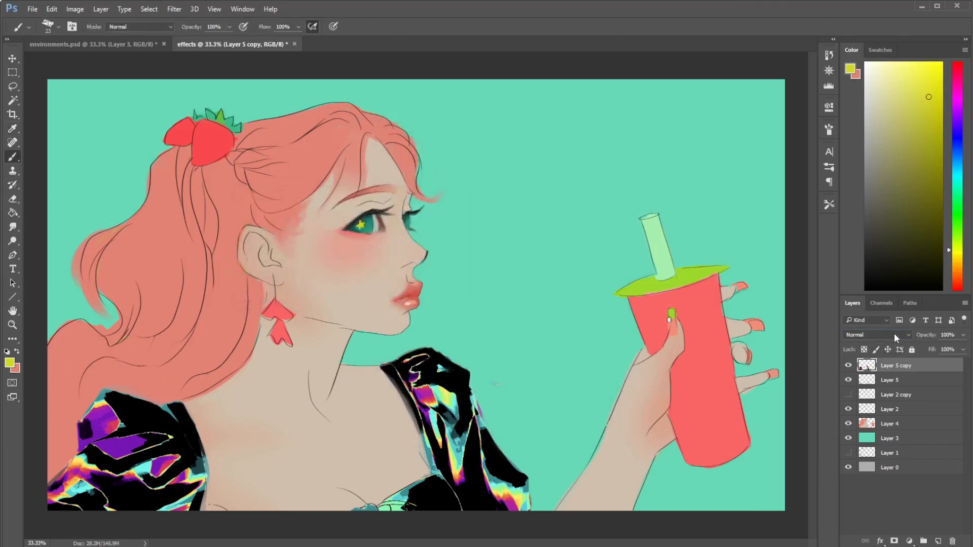
- Try Lighten, Screen and neighboring blend modes on the blouse copy, then return it to Normal
left_click(893, 335)
left_click(852, 364)
left_click(869, 336)
left_click(851, 403)
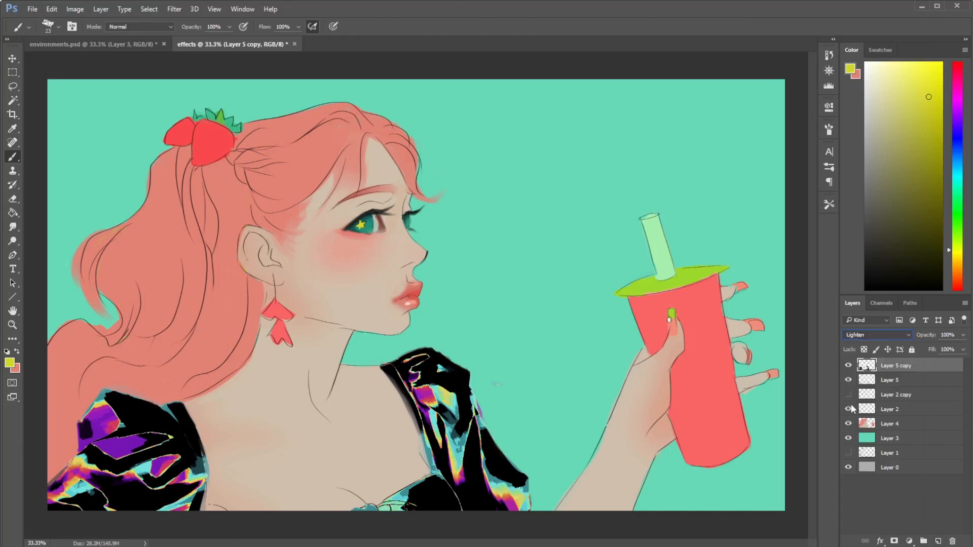
key("Down")
key("Up")
key("Up")
key("Down")
key("Up")
key("Down")
key("Down")
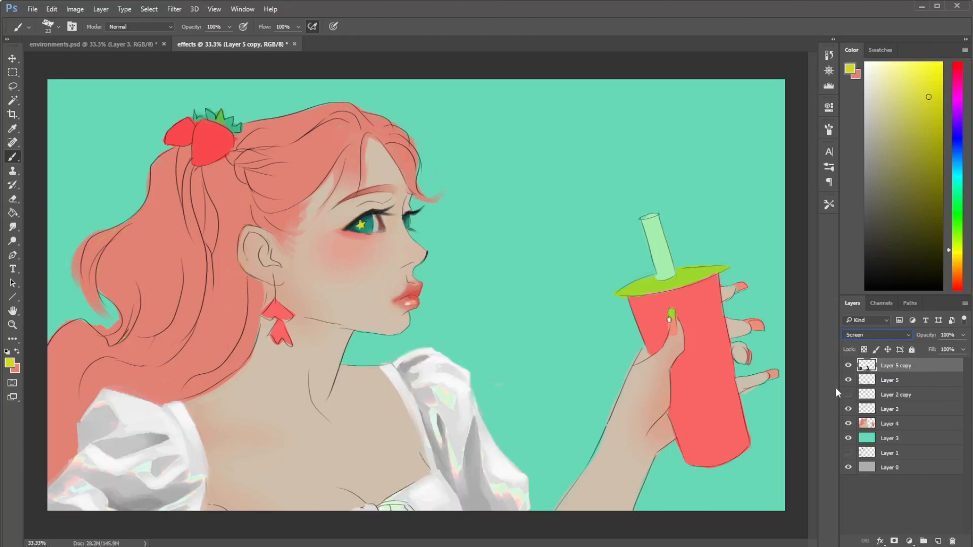
key("Up")
key("Down")
key("Up")
key("Down")
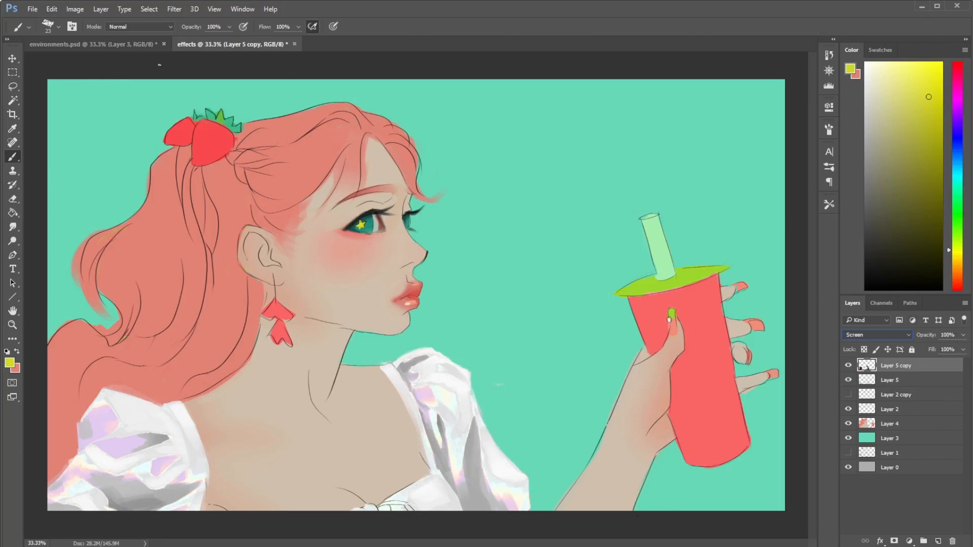
left_click(75, 9)
key("Escape")
left_click(901, 336)
left_click(887, 348)
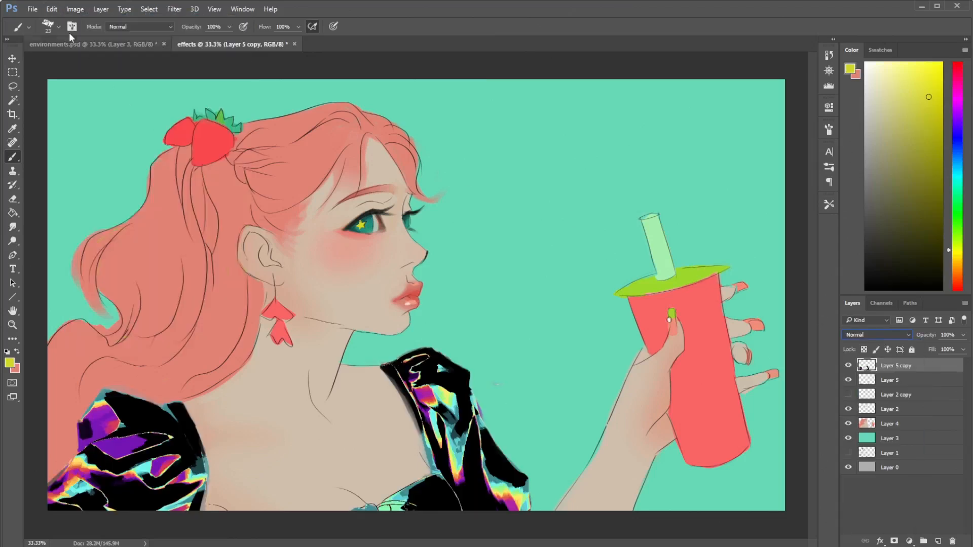
- Raise the blouse copy's lightness slightly with Hue/Saturation and set its blend mode to Screen
left_click(76, 10)
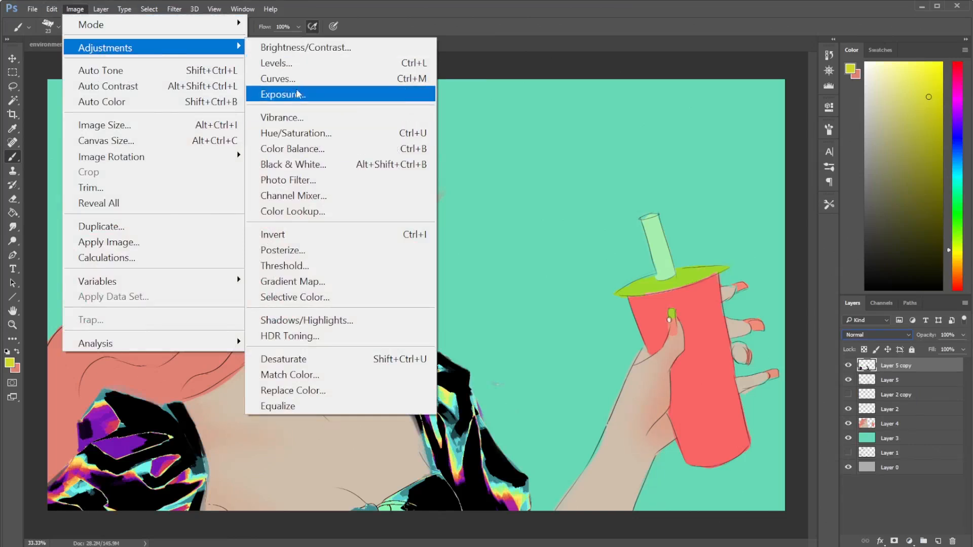
left_click(300, 132)
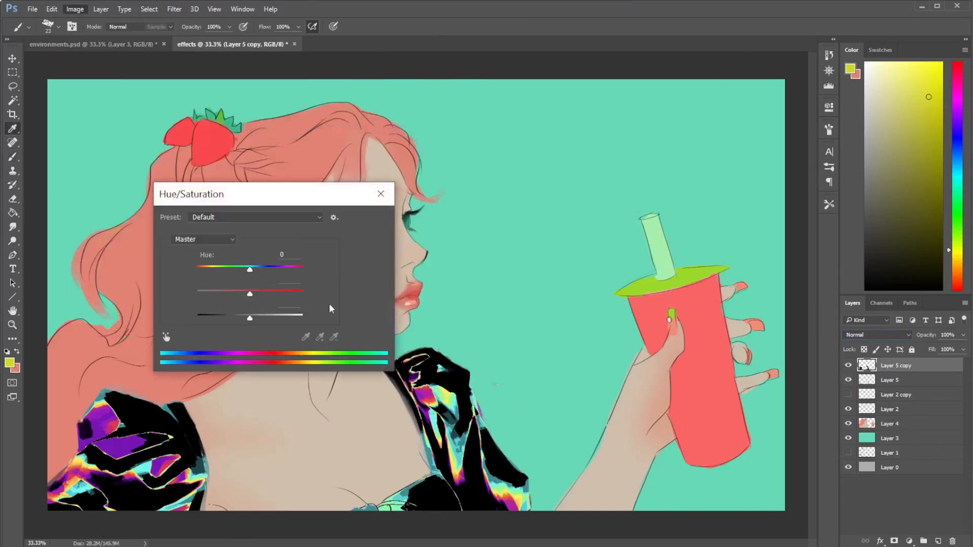
left_click_drag(250, 269, 254, 320)
left_click(368, 219)
key("b")
left_click(881, 335)
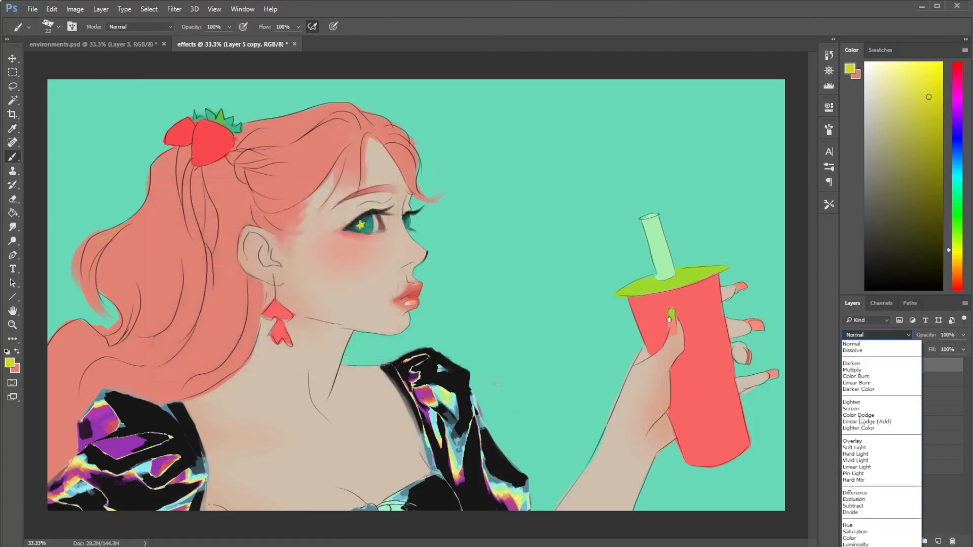
left_click(855, 409)
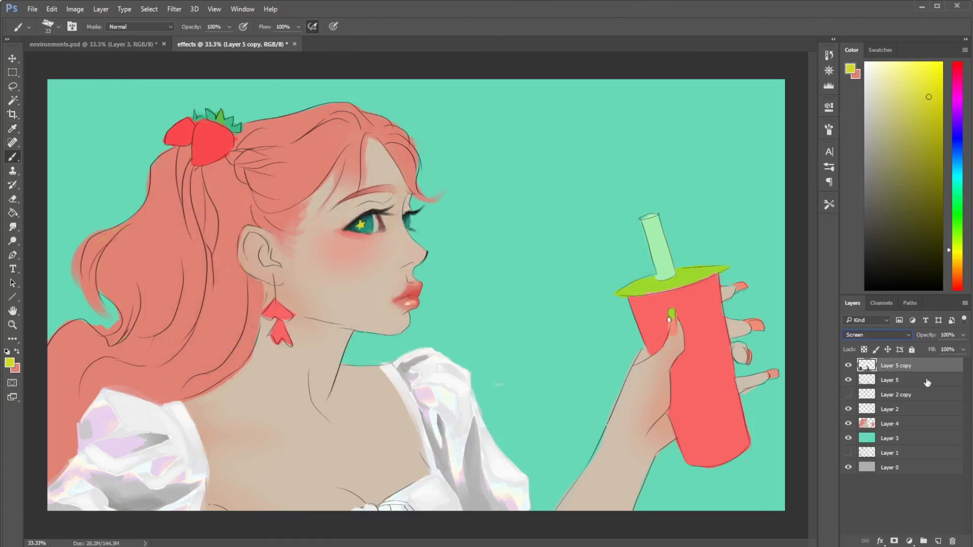
- Hide the gradient-mapped blouse copy and make a second duplicate of Layer 5
left_click(857, 376)
left_click(849, 366)
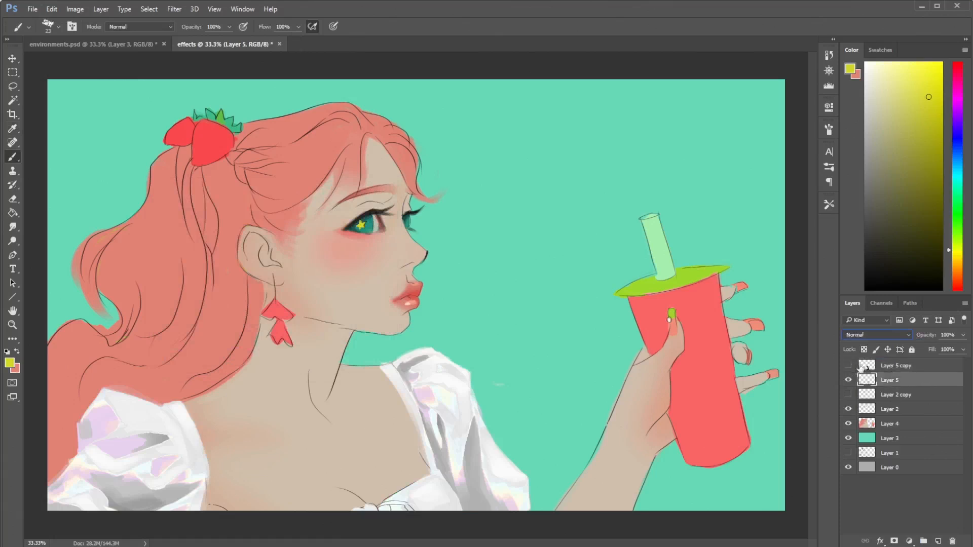
right_click(907, 380)
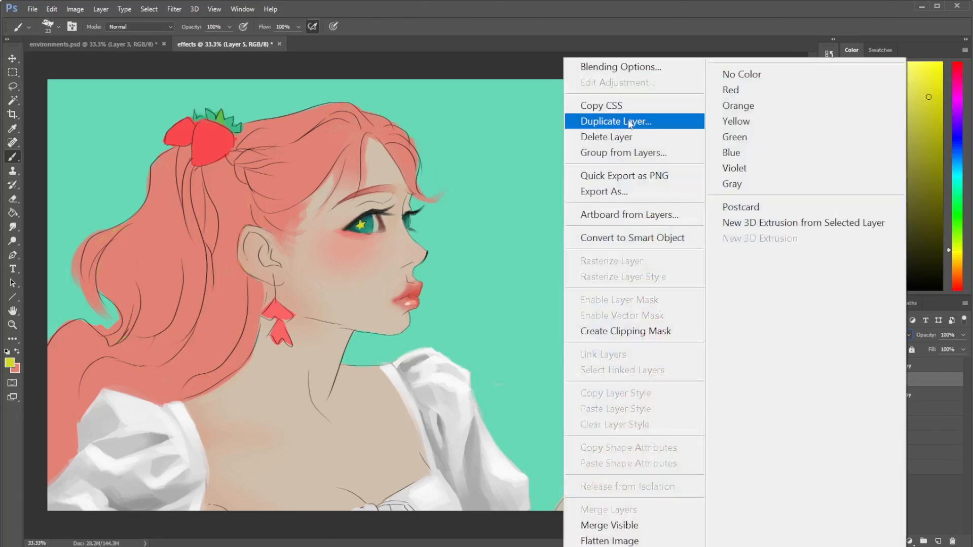
left_click(634, 122)
left_click(605, 183)
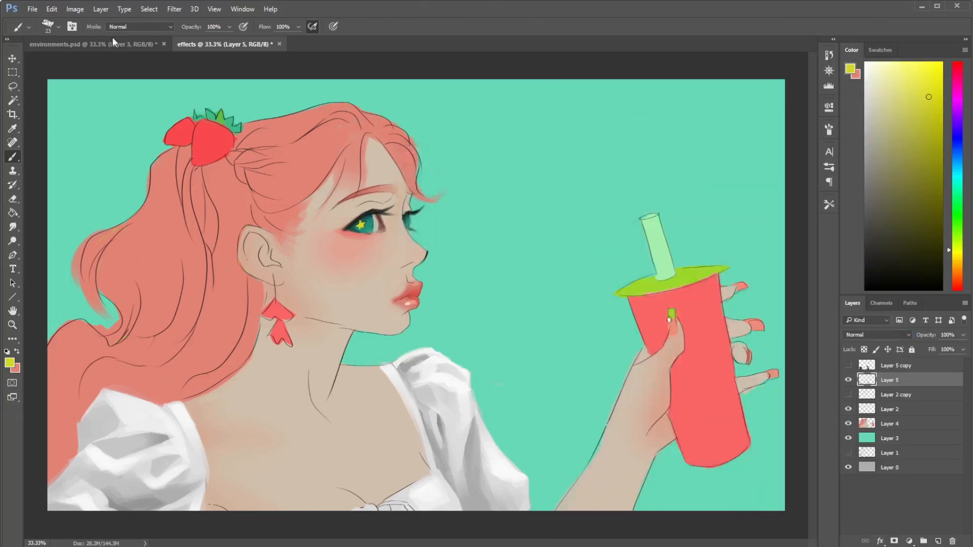
- Try a Levels adjustment on Layer 5 copy 2 with the black input at 41 and the white input at 225
left_click(79, 10)
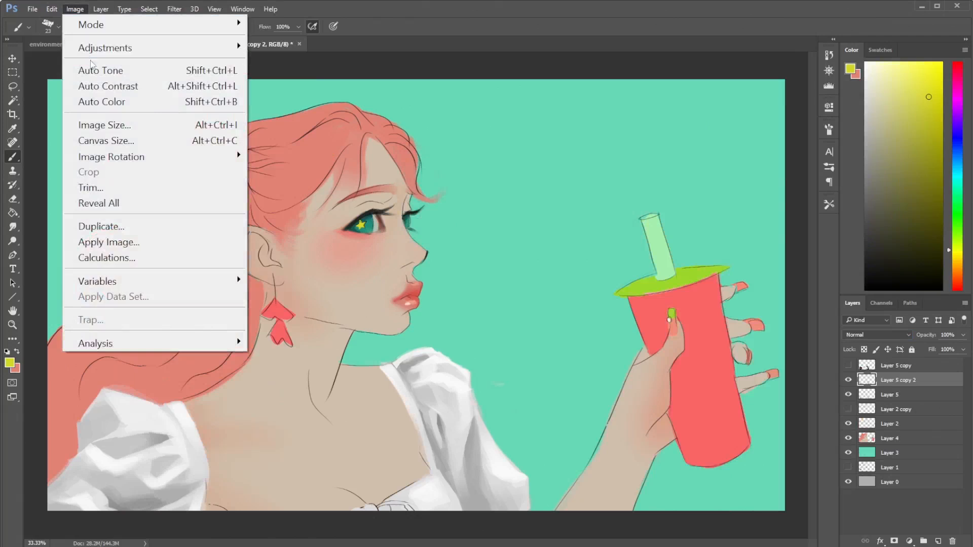
mouse_move(96, 51)
left_click(306, 65)
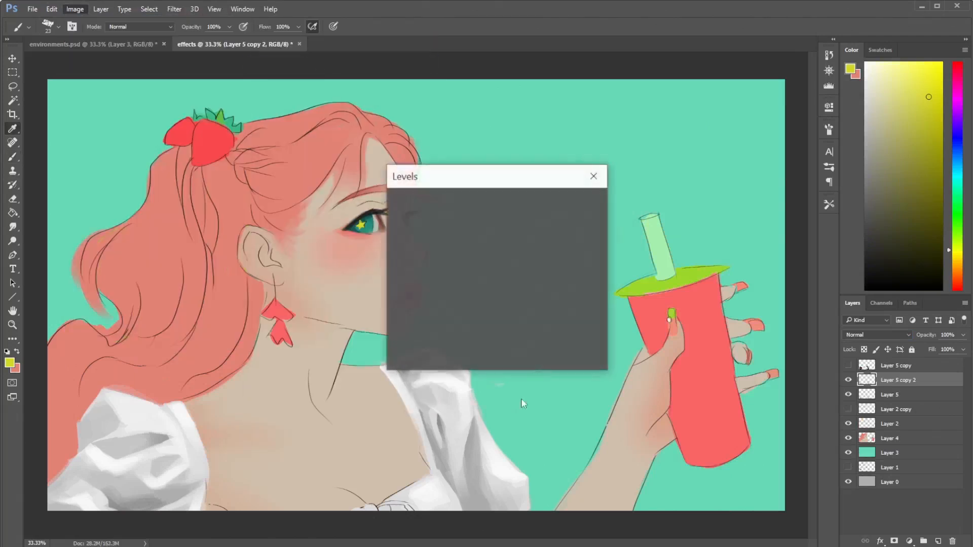
left_click_drag(537, 302, 501, 304)
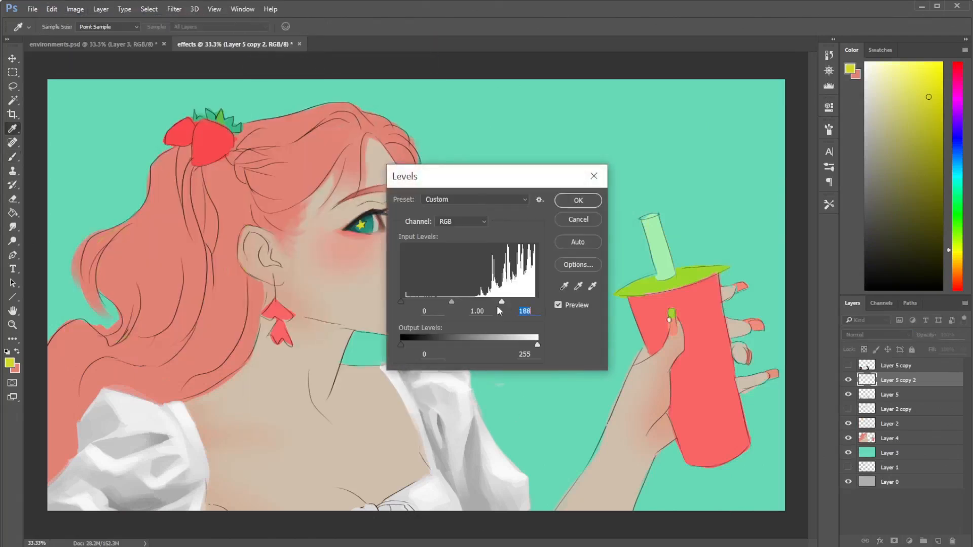
left_click_drag(403, 301, 423, 302)
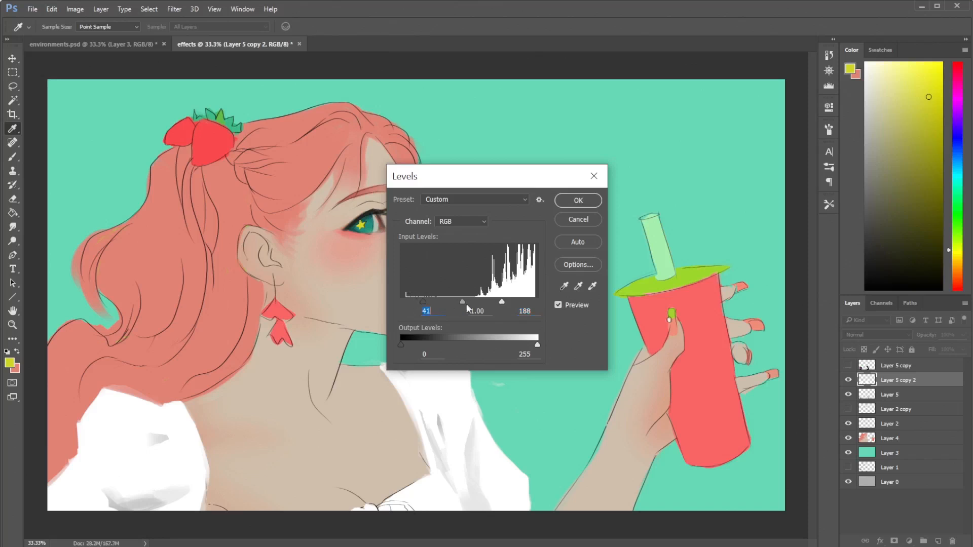
left_click_drag(502, 302, 526, 305)
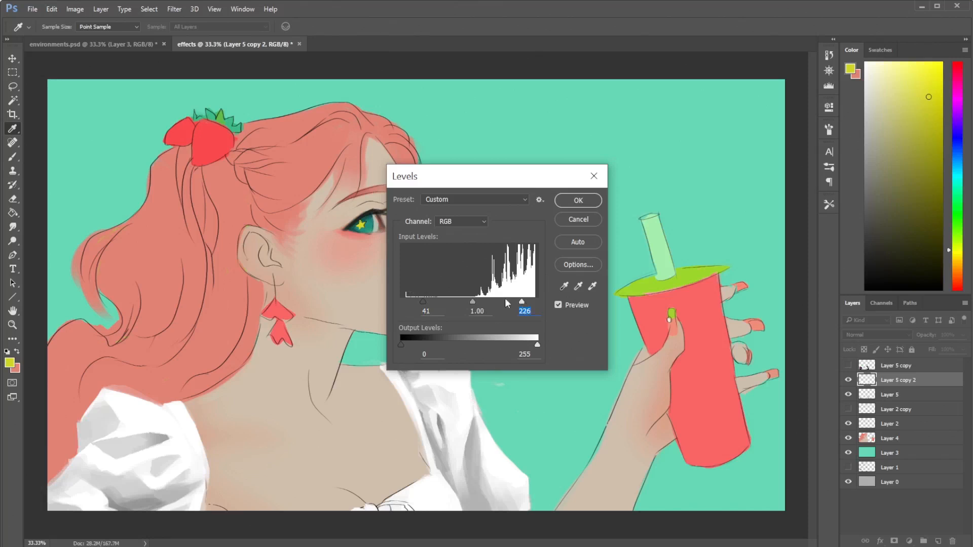
left_click_drag(514, 301, 518, 304)
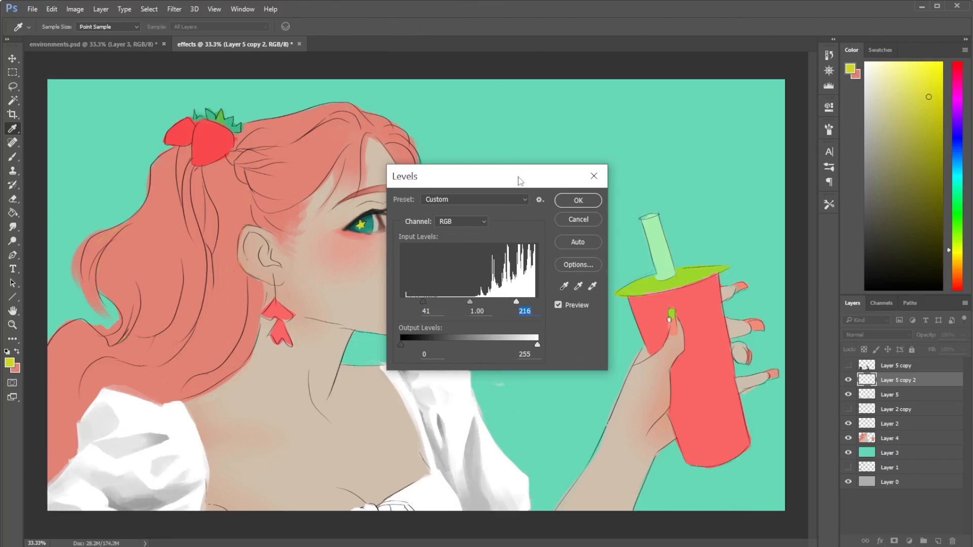
left_click_drag(517, 178, 676, 109)
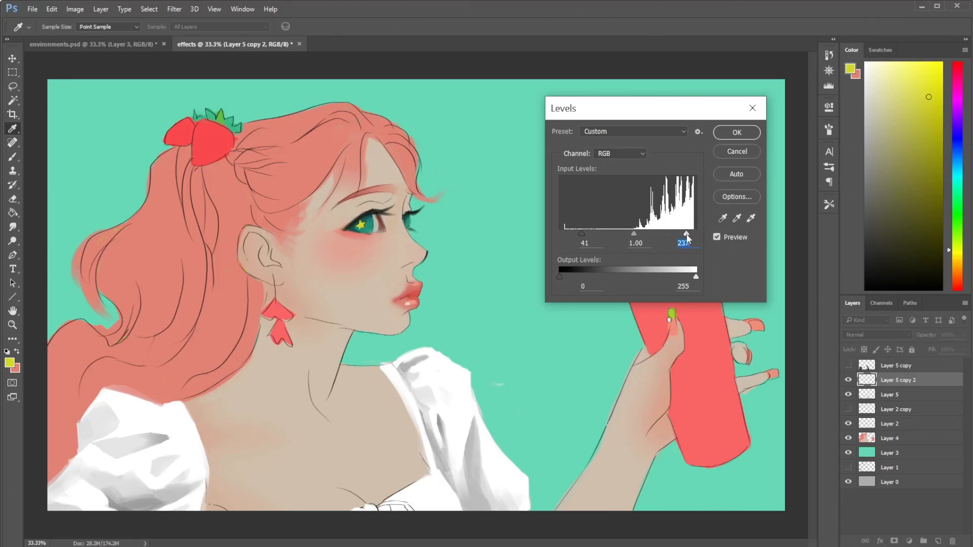
left_click_drag(686, 236, 682, 235)
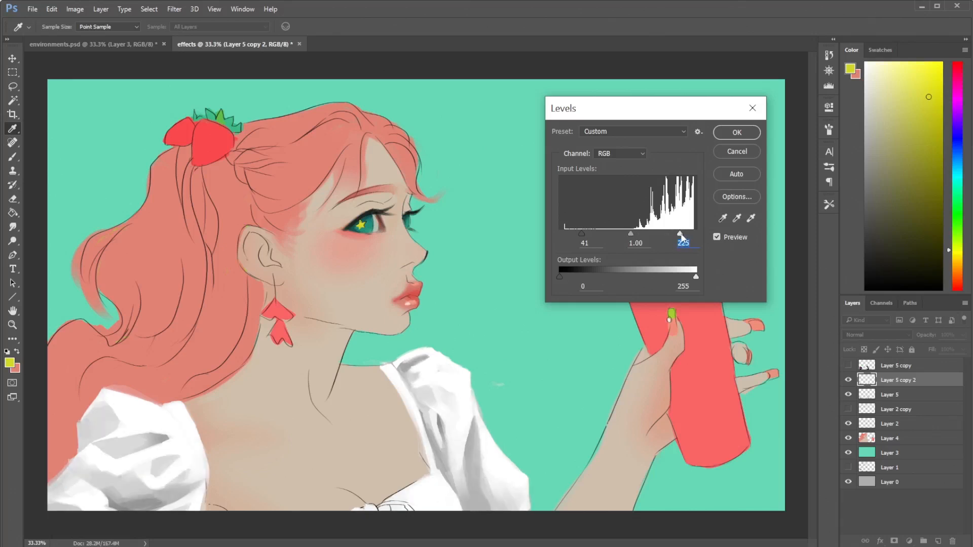
left_click(741, 134)
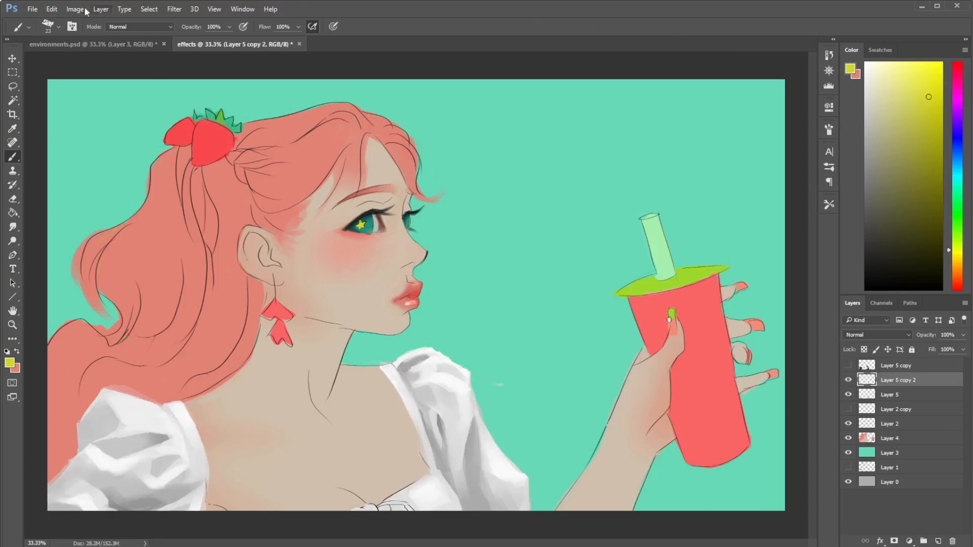
- Apply a Brightness/Contrast adjustment to Layer 5 copy 2 with brightness -46 and contrast 84
left_click(75, 9)
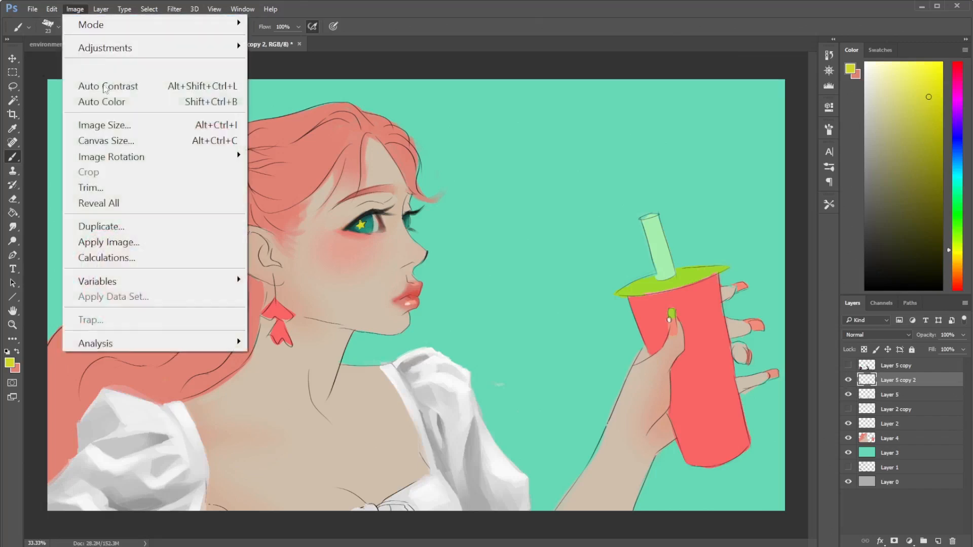
mouse_move(236, 46)
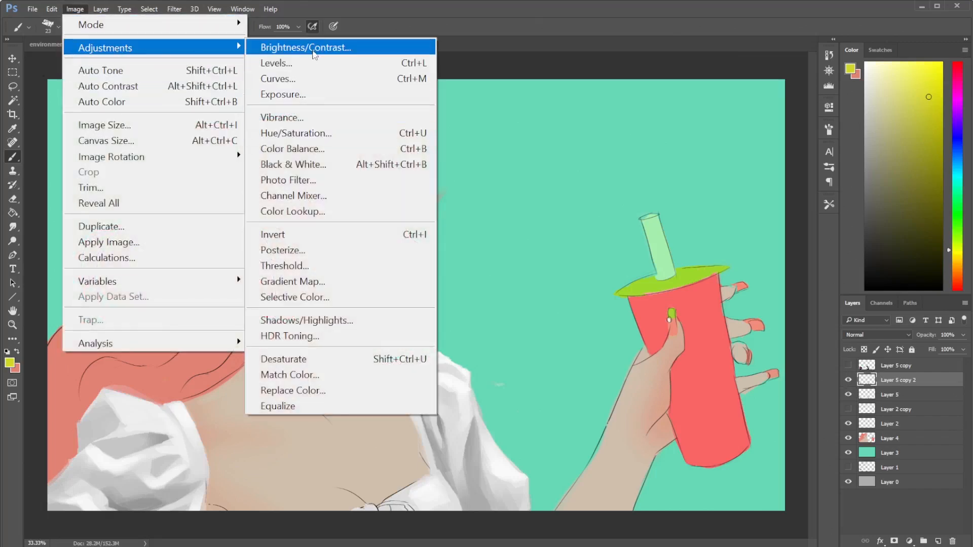
left_click(313, 50)
left_click(373, 202)
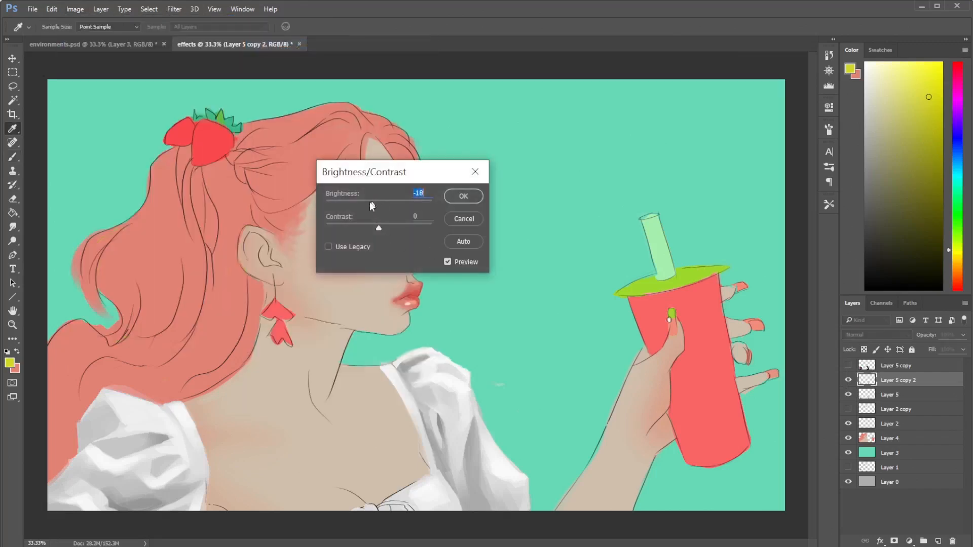
left_click_drag(369, 202, 373, 203)
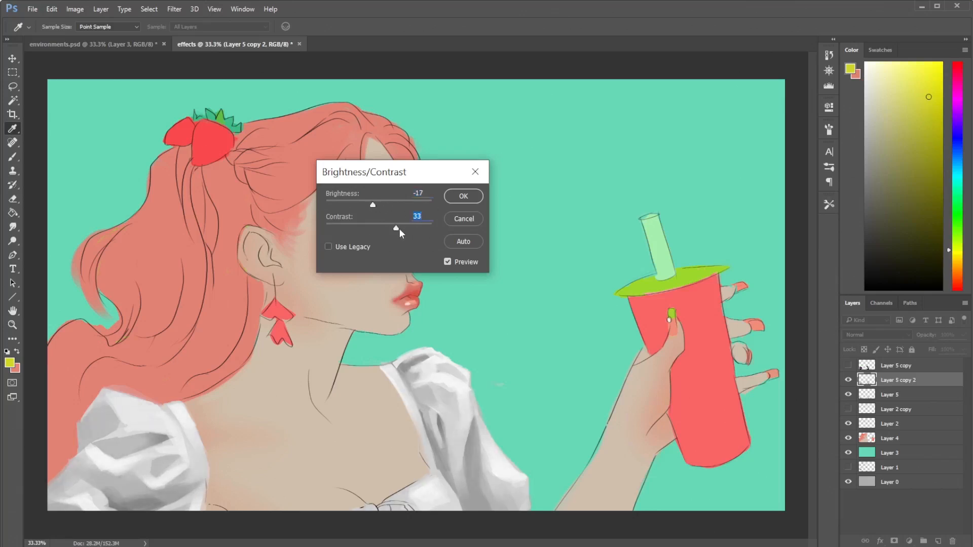
left_click_drag(396, 230, 423, 229)
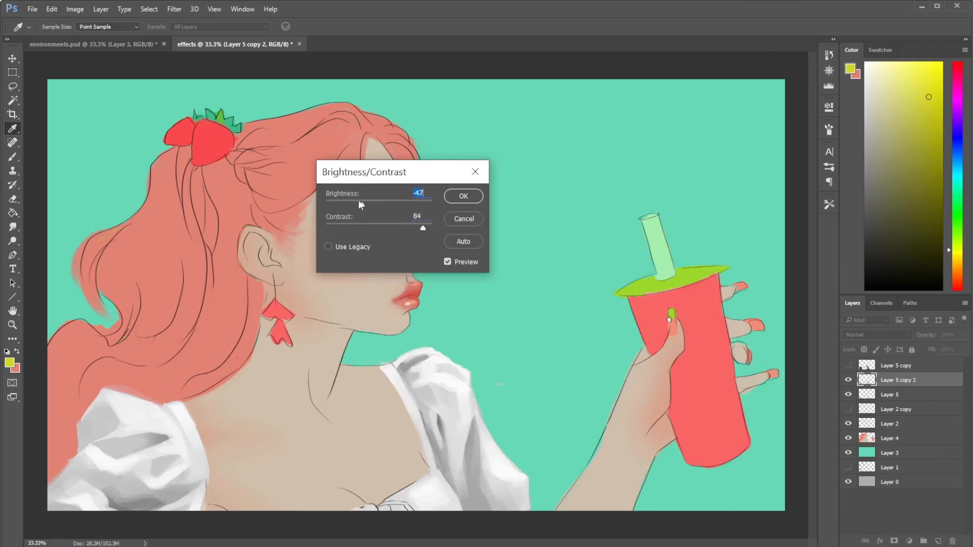
left_click(361, 201)
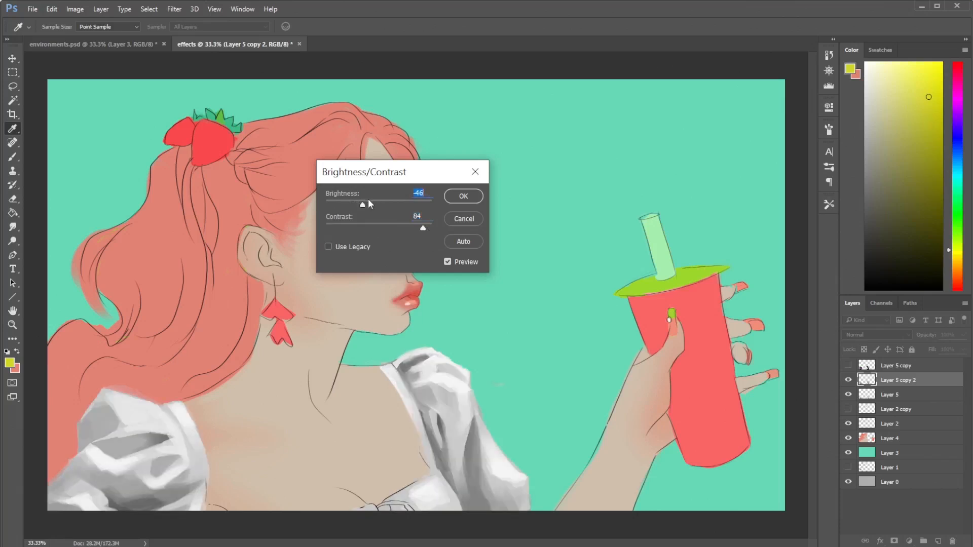
left_click(451, 194)
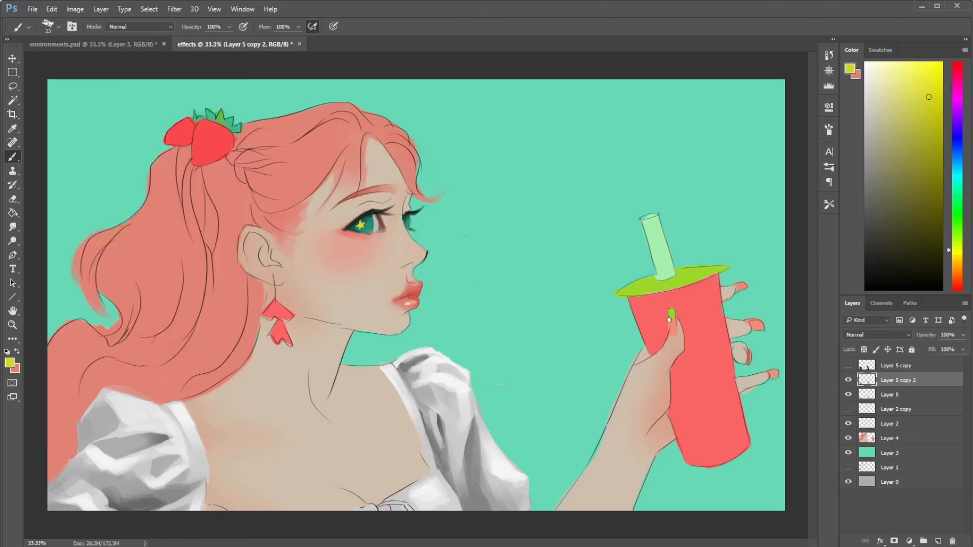
- Boost the blouse copy's contrast with Levels, setting the black input to 41 and the white input to 194
left_click(75, 9)
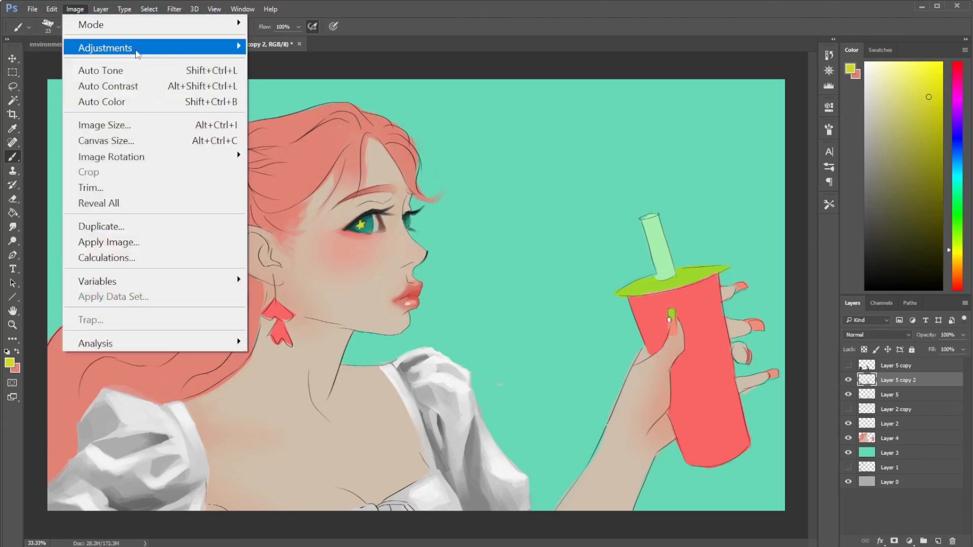
mouse_move(178, 48)
left_click(310, 65)
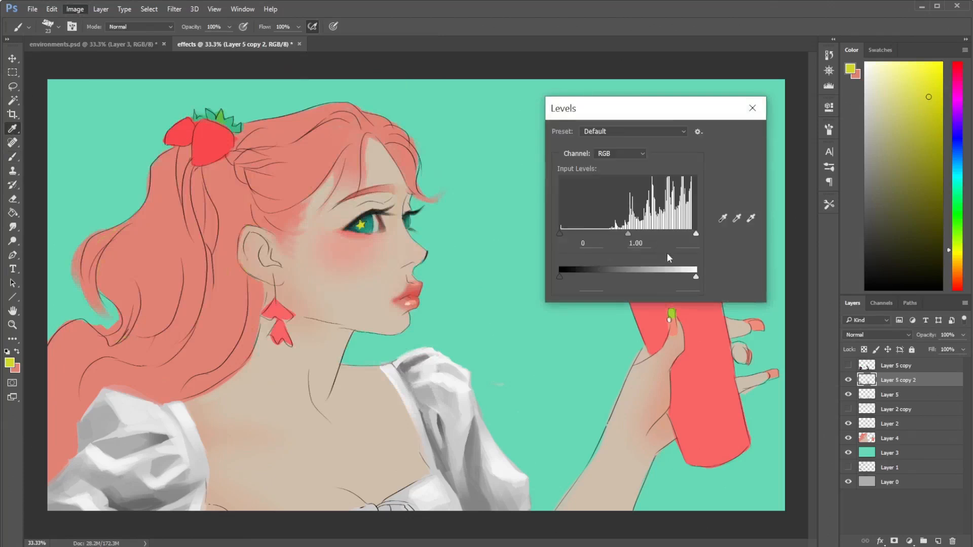
left_click_drag(696, 233, 670, 237)
mouse_move(560, 234)
left_mouse_down()
mouse_move(601, 236)
mouse_move(592, 235)
left_mouse_up()
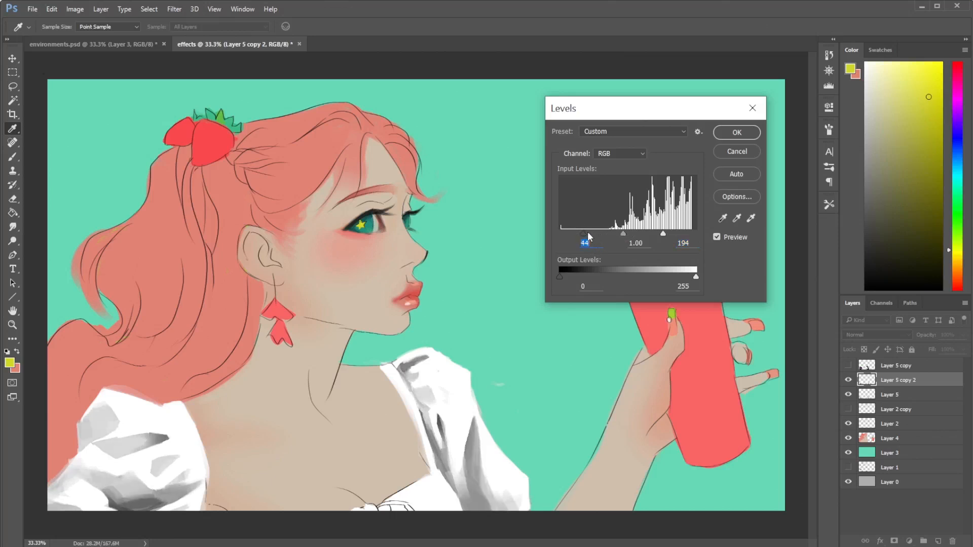
left_click(733, 134)
key("b")
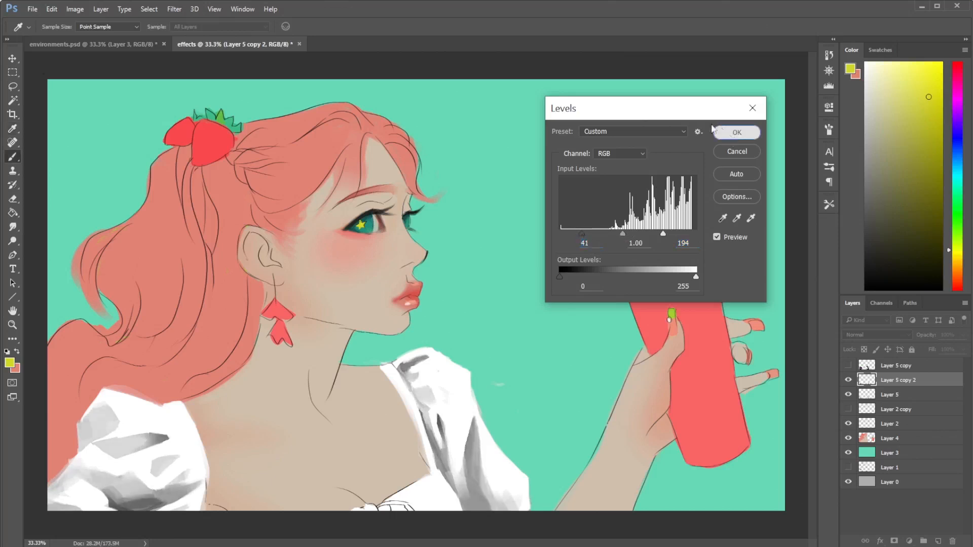
- Start a Gradient Map on Layer 5 copy 2 and load the saved gradient preset with a rainbow band between white ends
left_click(175, 9)
mouse_move(75, 9)
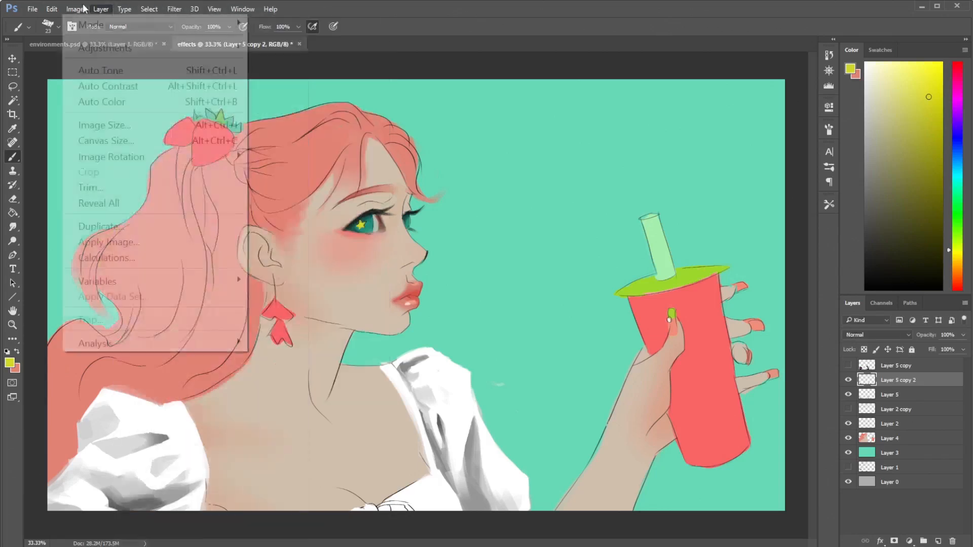
mouse_move(93, 49)
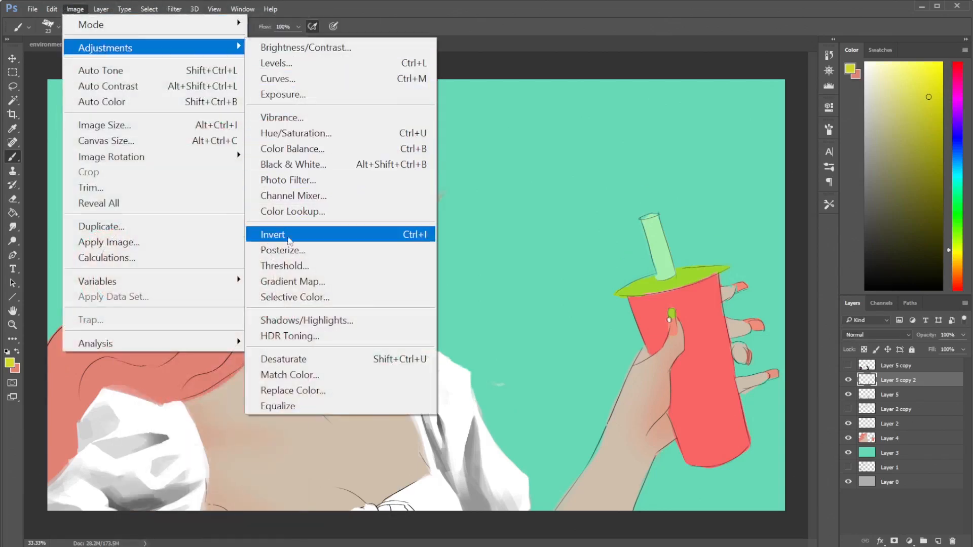
left_click(295, 286)
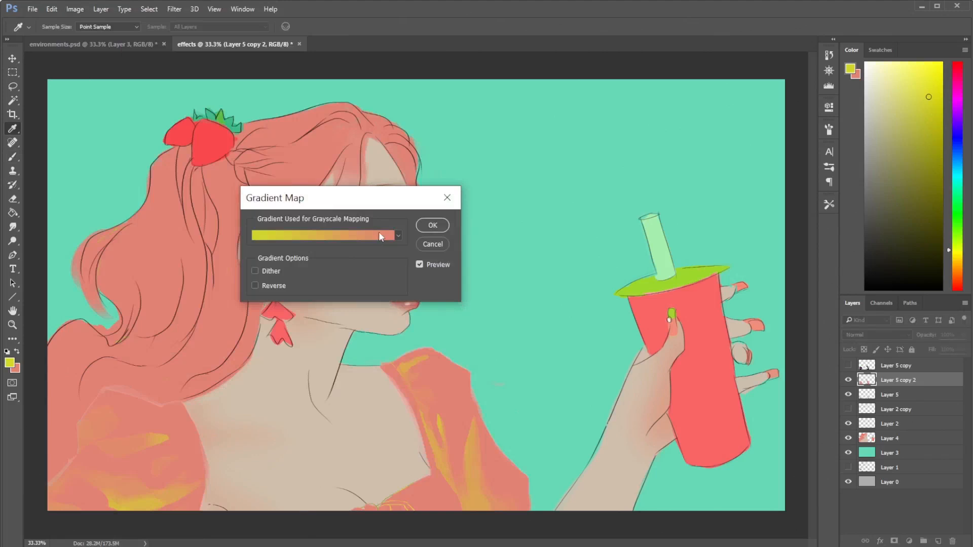
left_click(377, 234)
left_click(543, 161)
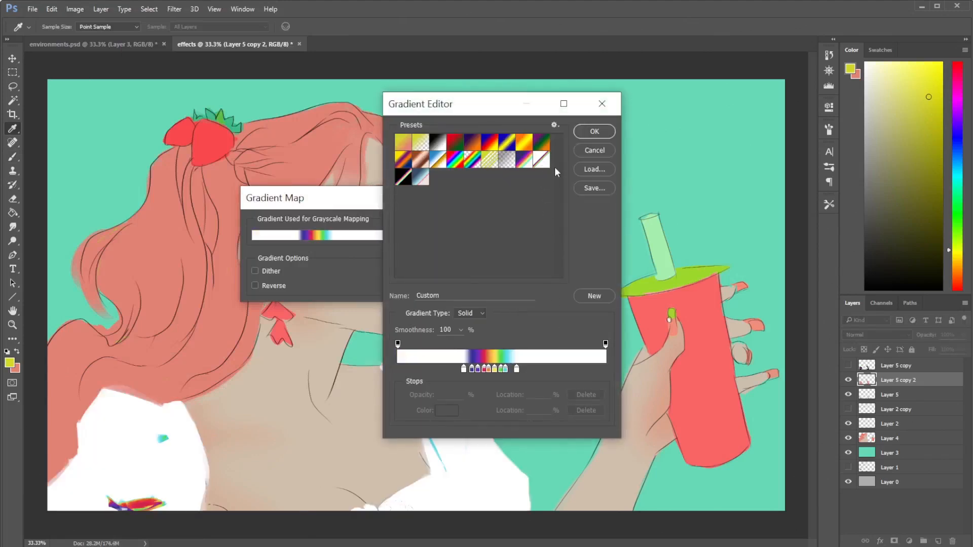
- Spread the rainbow color stops wider along the gradient, placing the crimson stop at 61%
left_click_drag(530, 369, 560, 366)
left_click_drag(500, 369, 571, 369)
left_click(528, 371)
left_click_drag(509, 370, 555, 370)
left_click_drag(504, 105, 628, 92)
left_click_drag(620, 357, 650, 358)
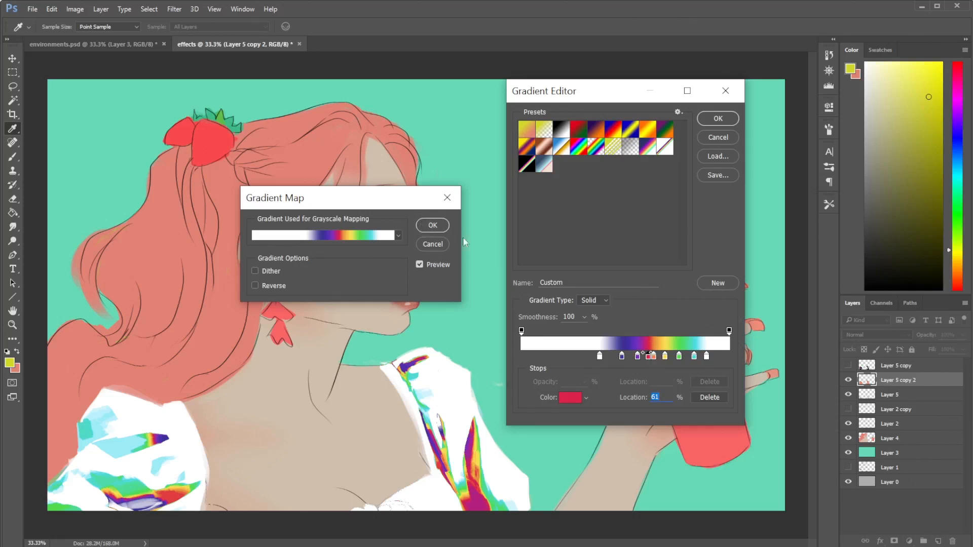
- Recolor the crimson stop at 61% to a lighter red (#e63955) and apply the gradient map to the blouse copy
left_click(568, 397)
left_click(708, 205)
left_click(661, 218)
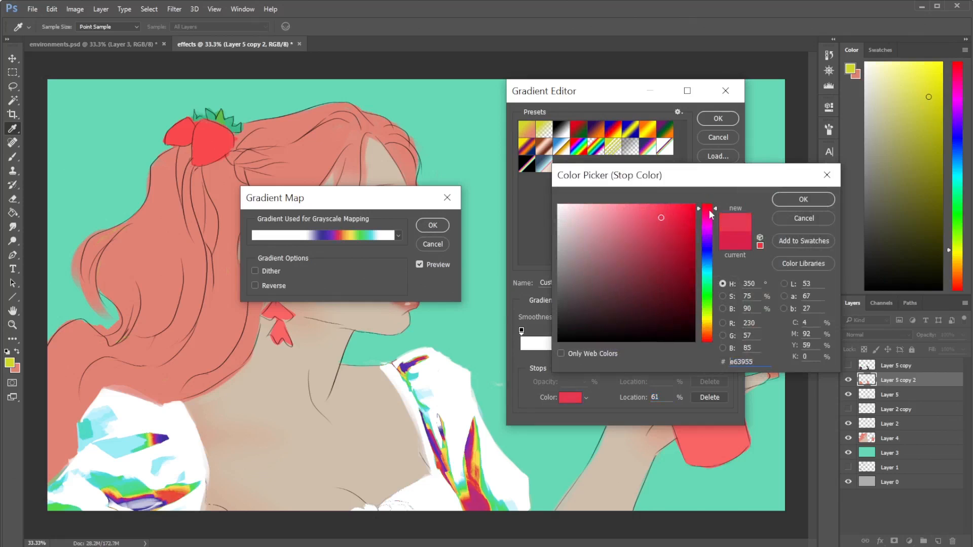
left_click(787, 200)
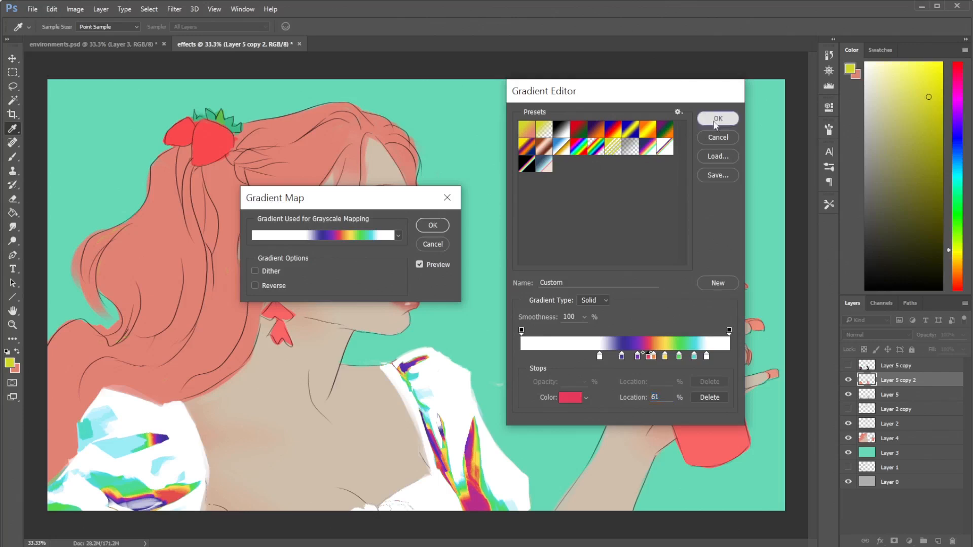
left_click(717, 119)
key("b")
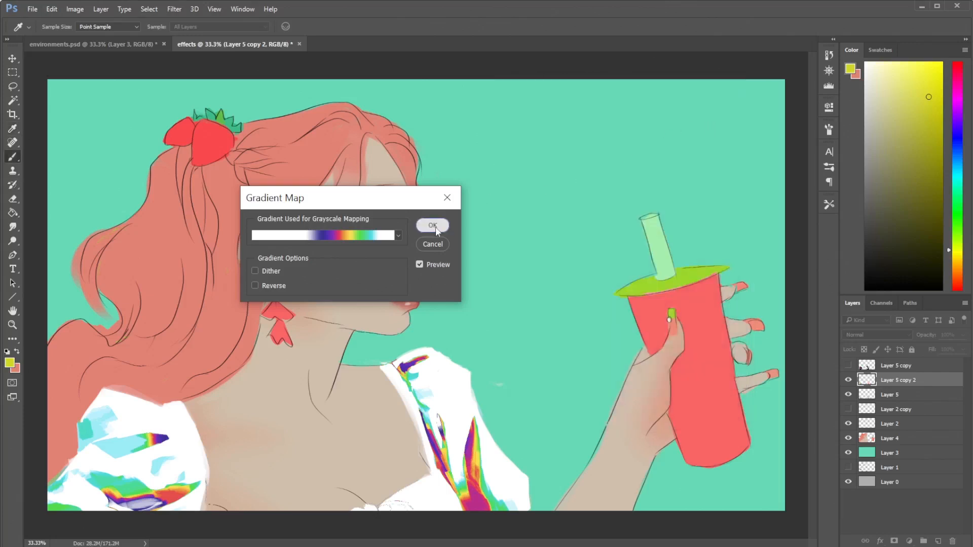
left_click(432, 226)
- Open Hue/Saturation for the gradient-mapped blouse copy, try several hue shifts, and set the hue to -1
left_click(92, 9)
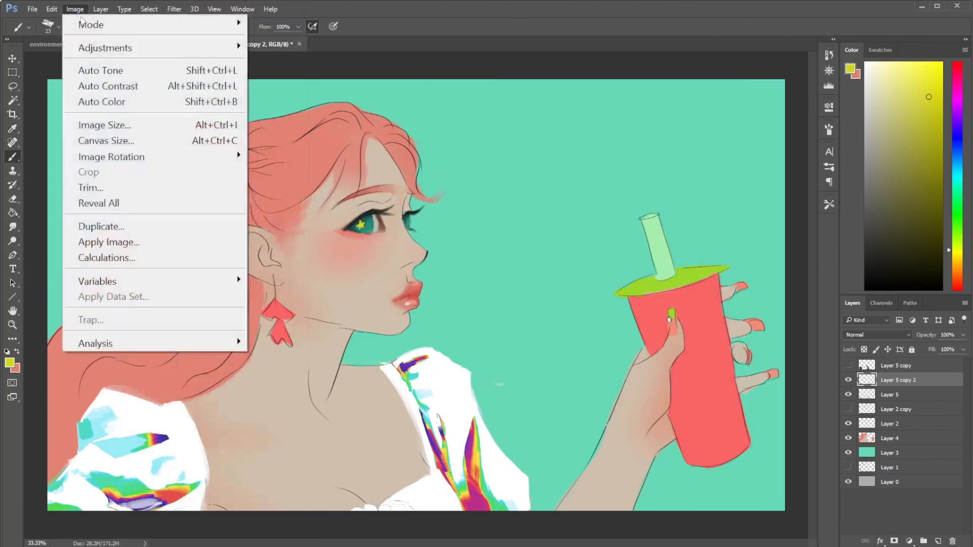
mouse_move(147, 48)
left_click(310, 133)
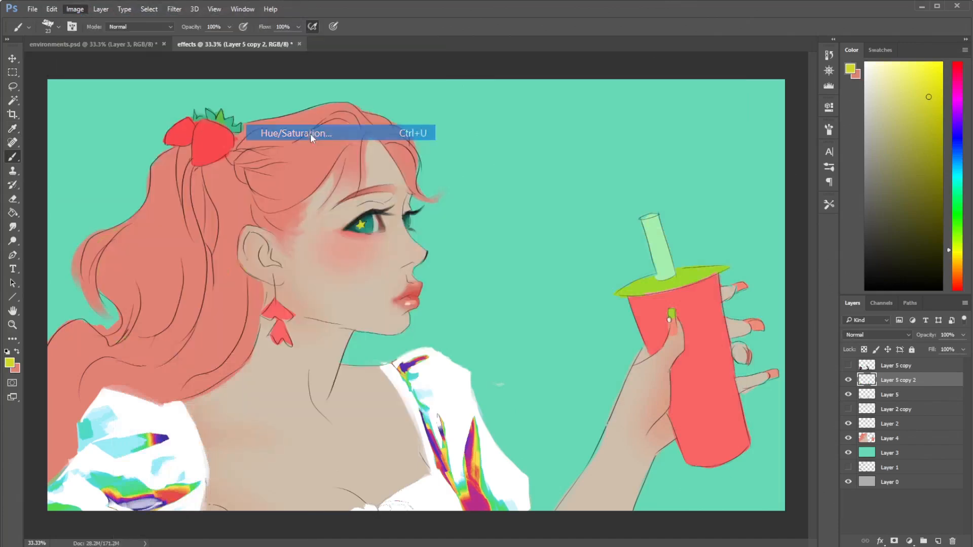
mouse_move(248, 268)
left_mouse_down()
mouse_move(230, 272)
mouse_move(281, 274)
mouse_move(210, 271)
mouse_move(242, 270)
left_mouse_up()
left_click(257, 269)
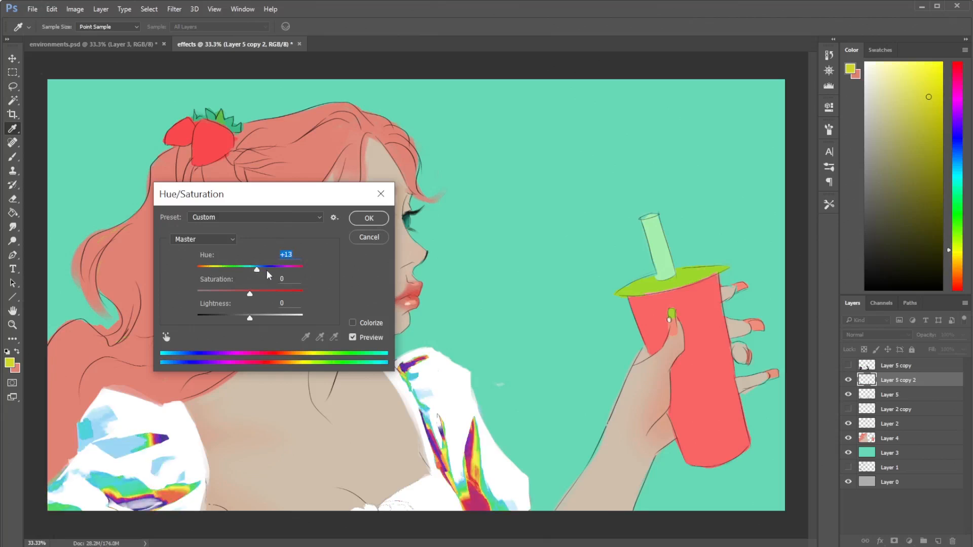
left_click_drag(257, 269, 250, 270)
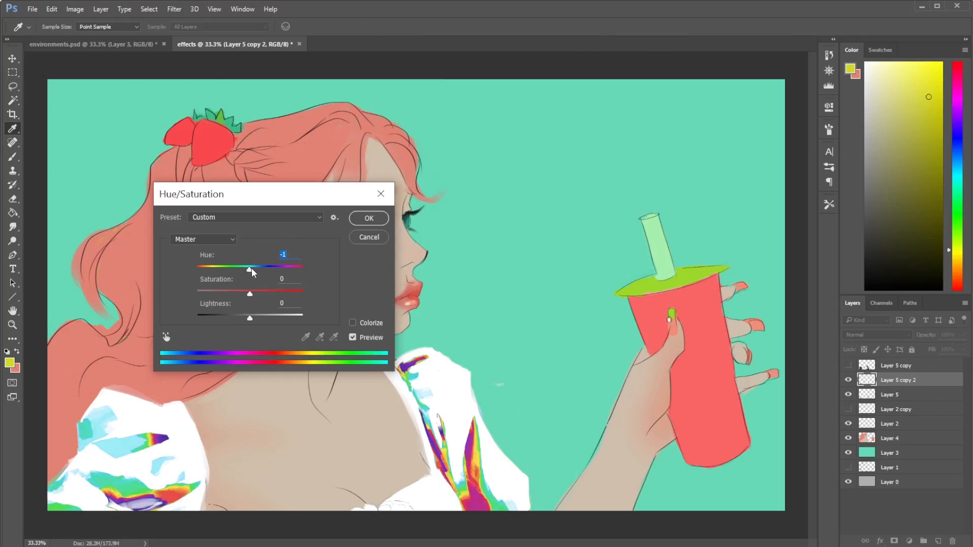
- Set the blouse copy's saturation to +5, raise its lightness, and apply the Hue/Saturation adjustment
left_click(259, 293)
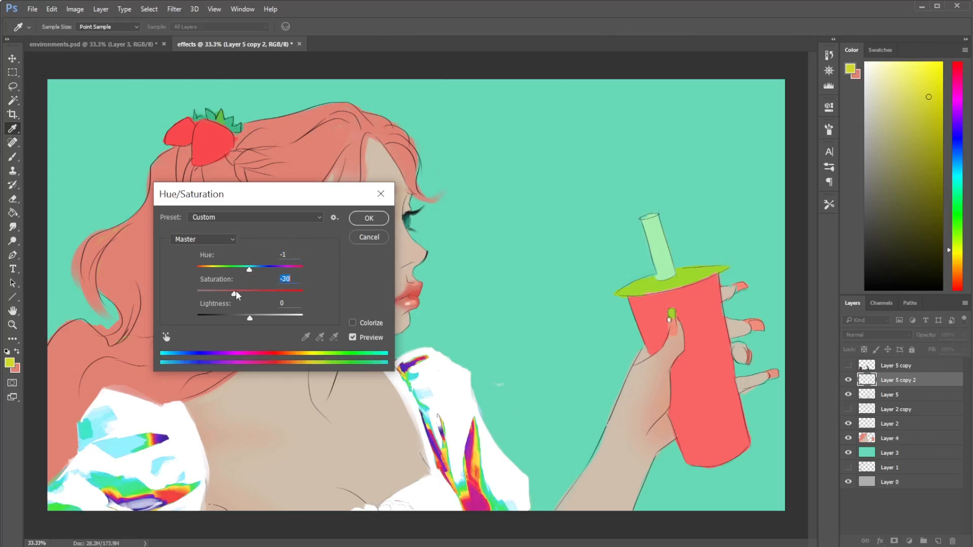
left_click(263, 294)
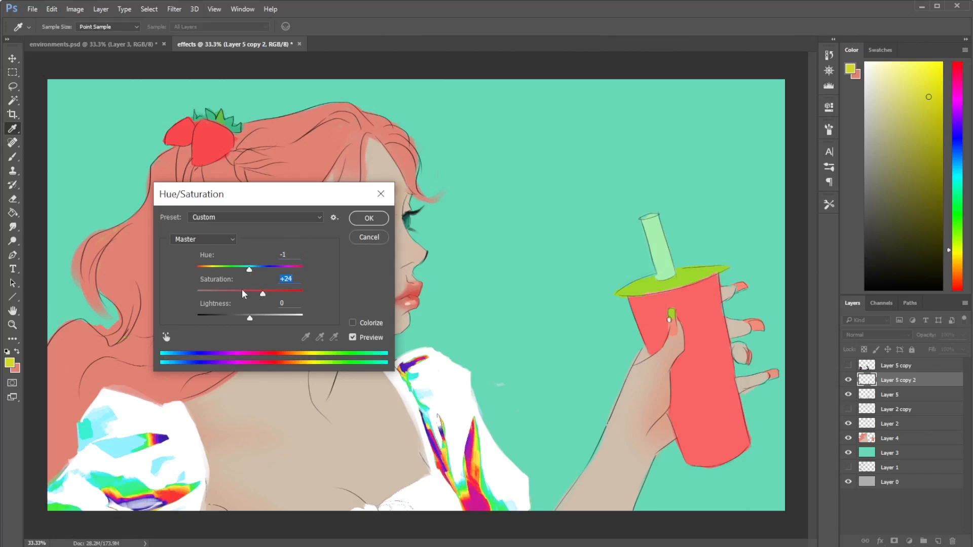
left_click(252, 294)
left_click(250, 319)
left_click_drag(250, 319, 261, 320)
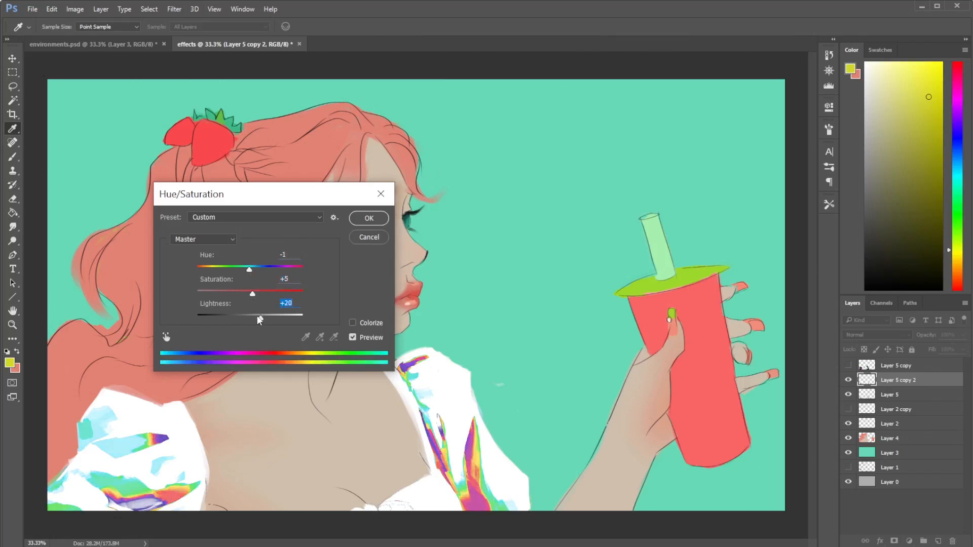
left_click(239, 318)
left_click(264, 319)
left_click(258, 318)
left_click(369, 218)
- Try the Color, Lighten, Linear Burn and Darken blend modes on Layer 5 copy 2
key("b")
left_click(894, 336)
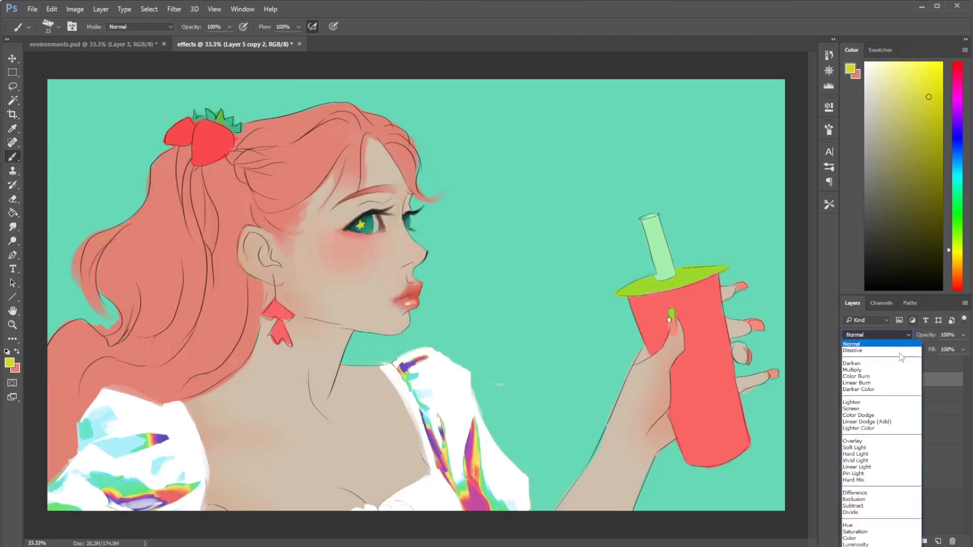
left_click(856, 539)
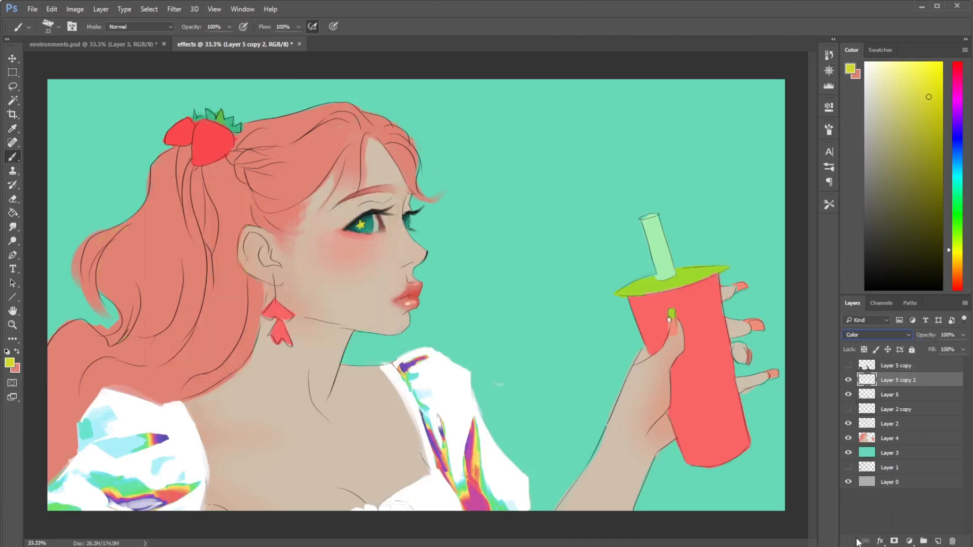
left_click(893, 333)
left_click(856, 402)
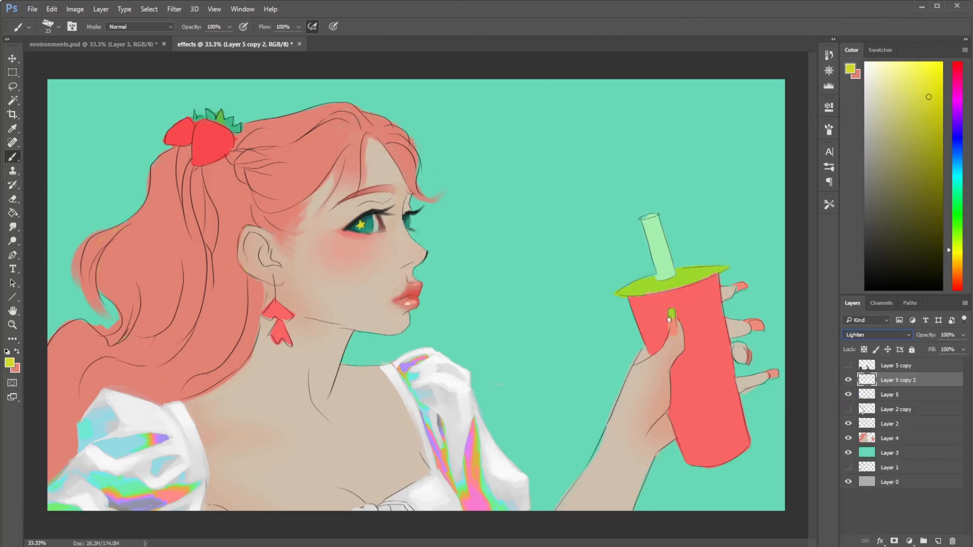
key("Up")
key("Up")
key("Up")
key("Up")
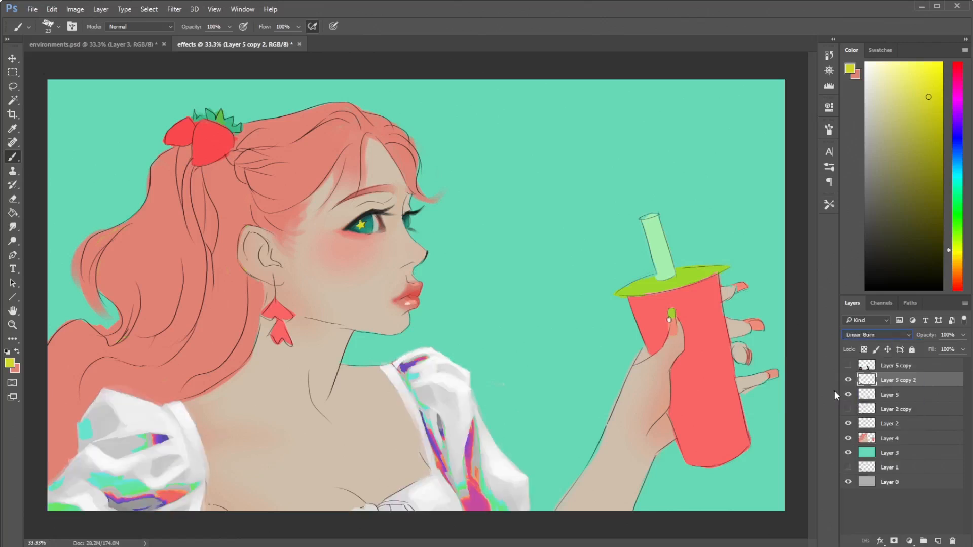
key("Up")
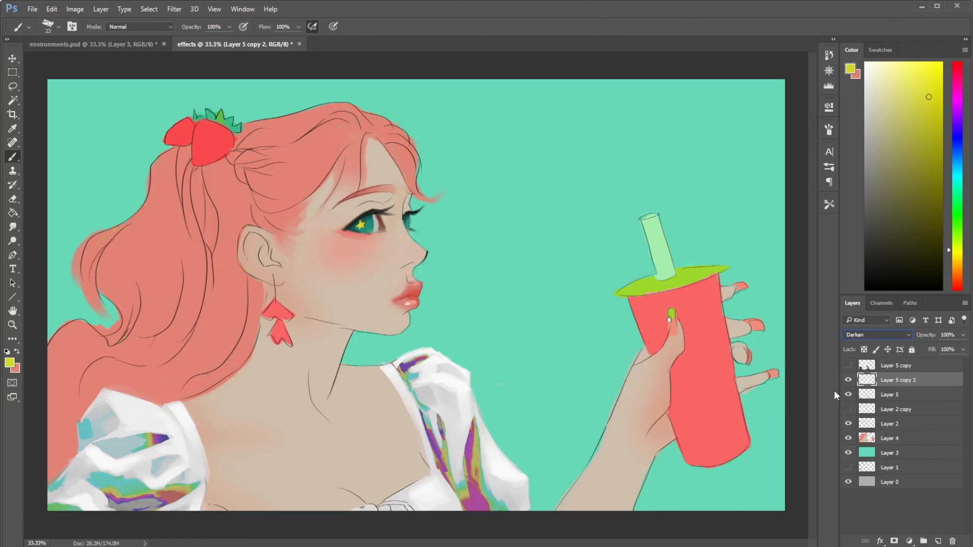
- Compare more blend modes on Layer 5 copy 2, including Screen, Overlay and Darker Color
key("Down")
key("Down")
key("Down")
key("Down")
key("Down")
key("Down")
key("Down")
key("Down")
key("Down")
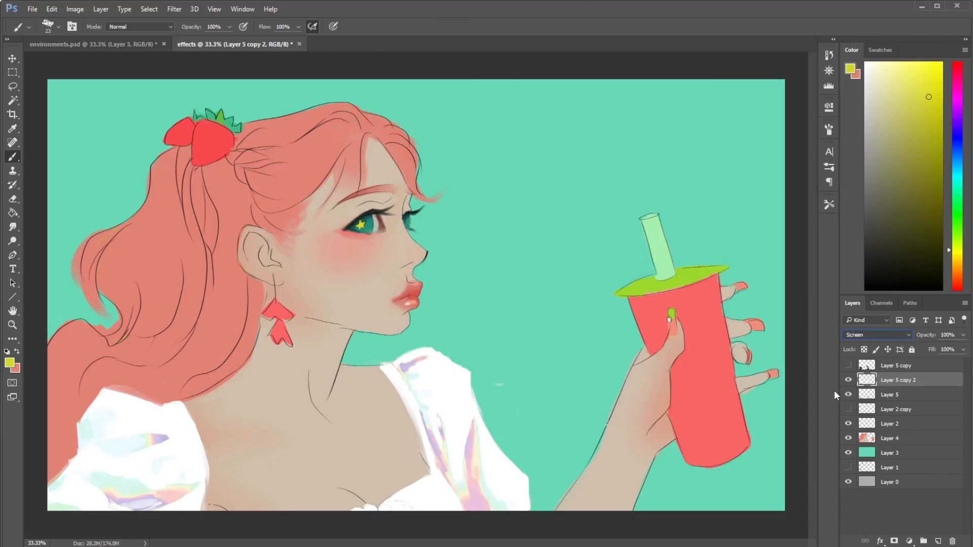
key("Down")
key("Down")
key("Down")
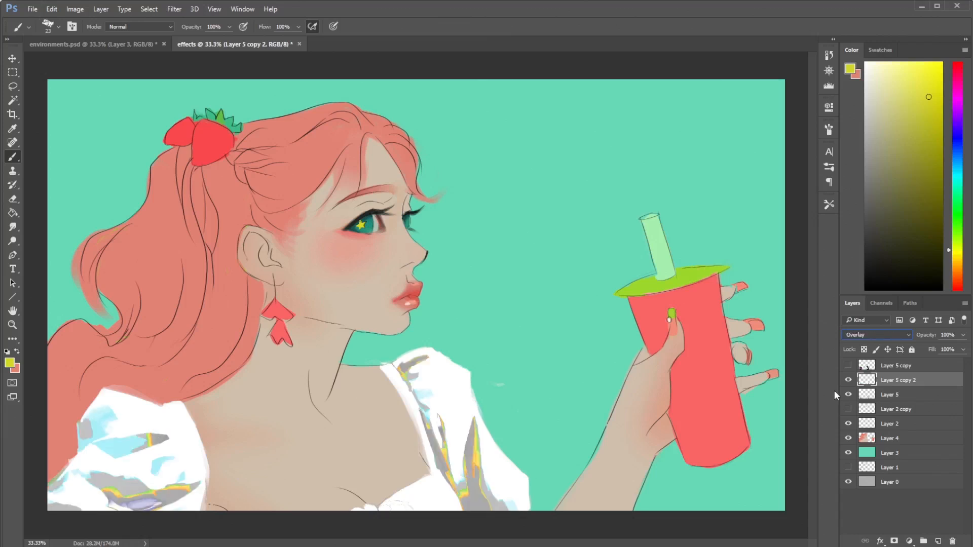
key("Up")
key("Up")
key("Up")
key("Up")
key("Up")
key("Up")
key("Up")
key("Up")
- Show Layer 5 copy and delete Layer 5 copy 2 after trying Screen blending on it
left_click(848, 367)
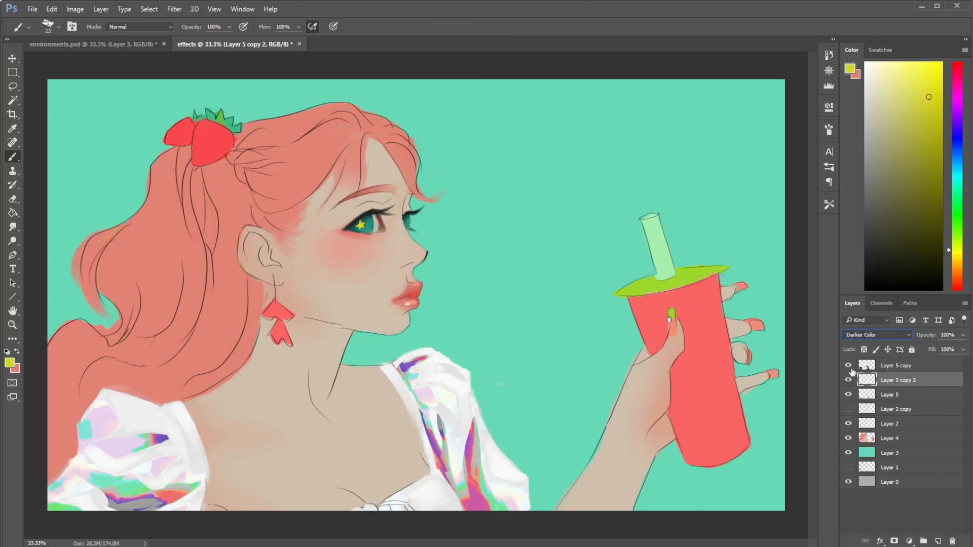
left_click(887, 335)
left_click(862, 405)
left_click(953, 541)
key("Return")
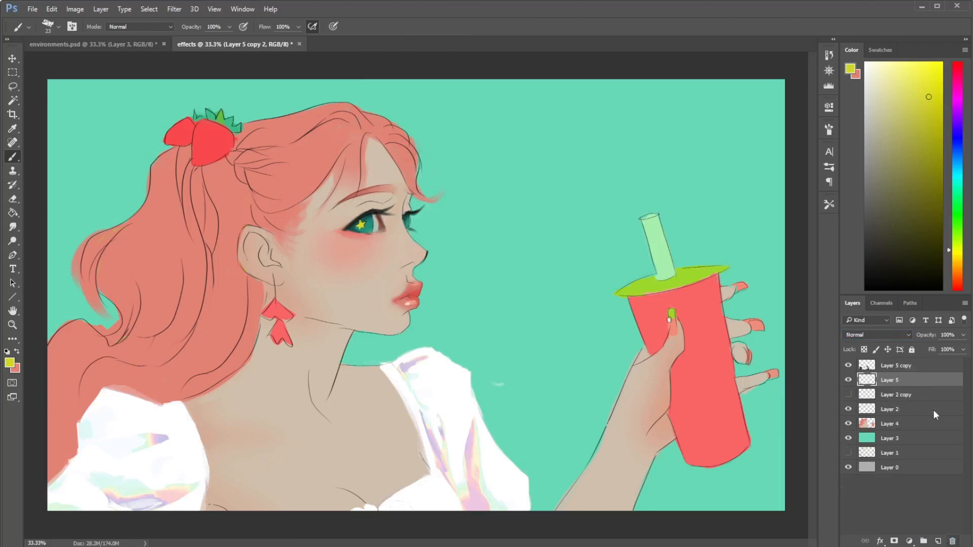
- Check Layer 2 copy and Layer 5 by toggling their visibility, and duplicate Layer 5
left_click(865, 399)
left_click(849, 395)
left_click(848, 395)
left_click(849, 380)
left_click(849, 380)
right_click(897, 378)
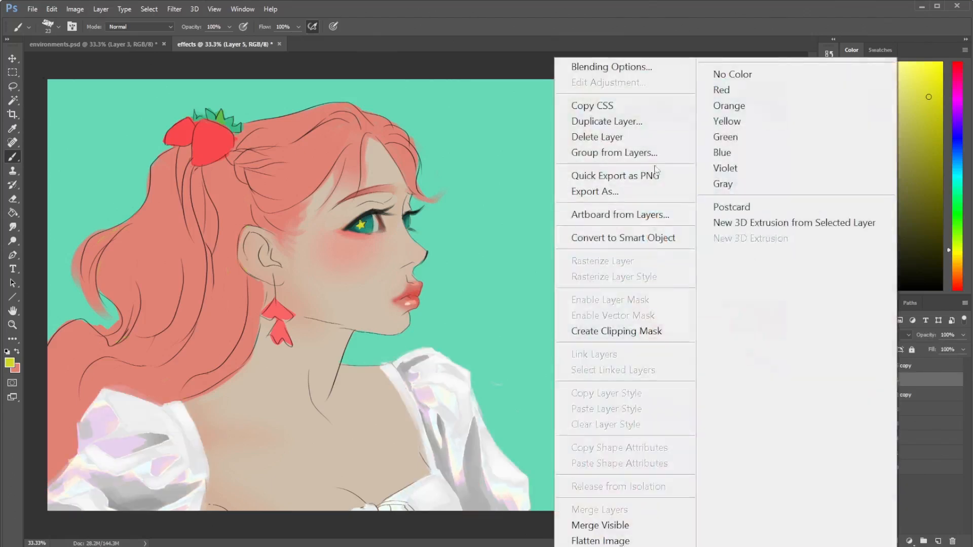
left_click(662, 121)
left_click(613, 181)
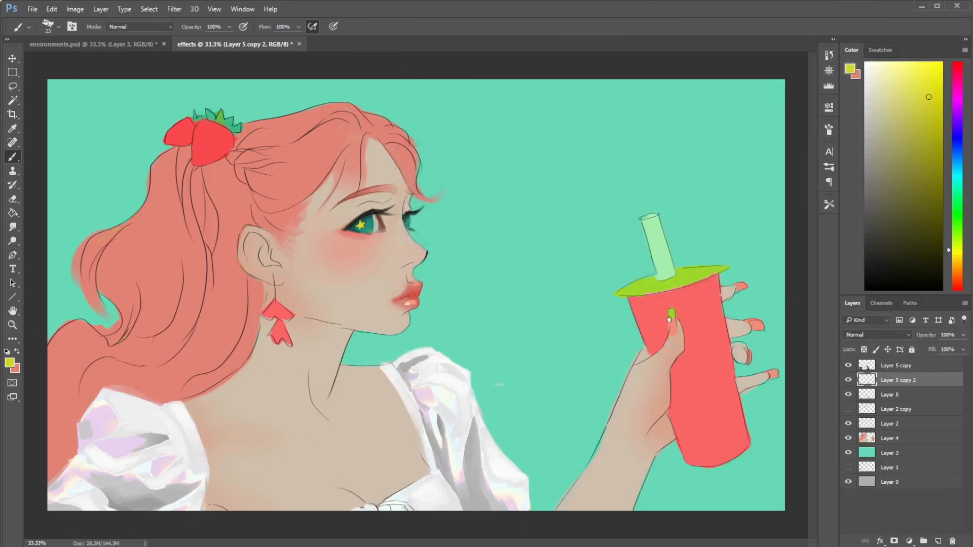
- Set the new blouse copy's brightness to -23, adjust its contrast, and apply the Brightness/Contrast change
left_click(75, 9)
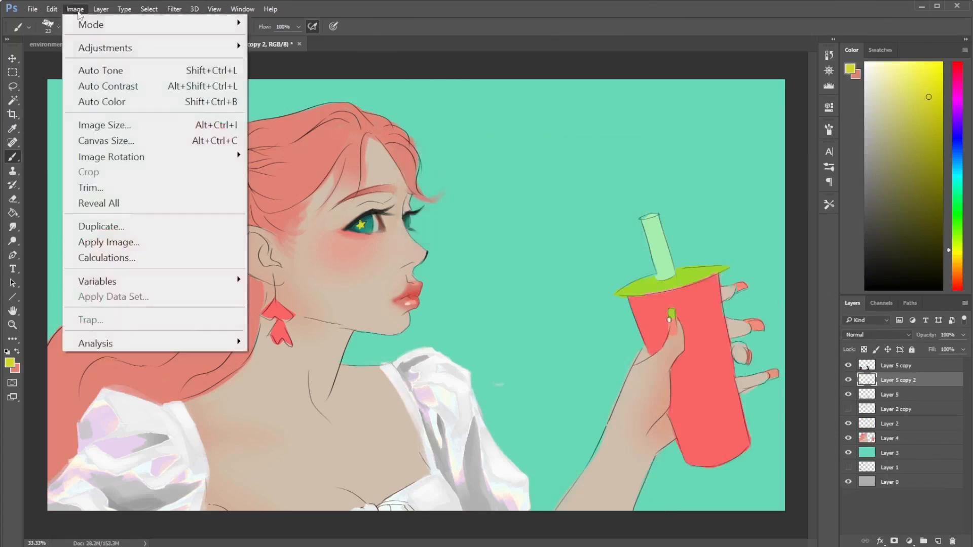
mouse_move(121, 47)
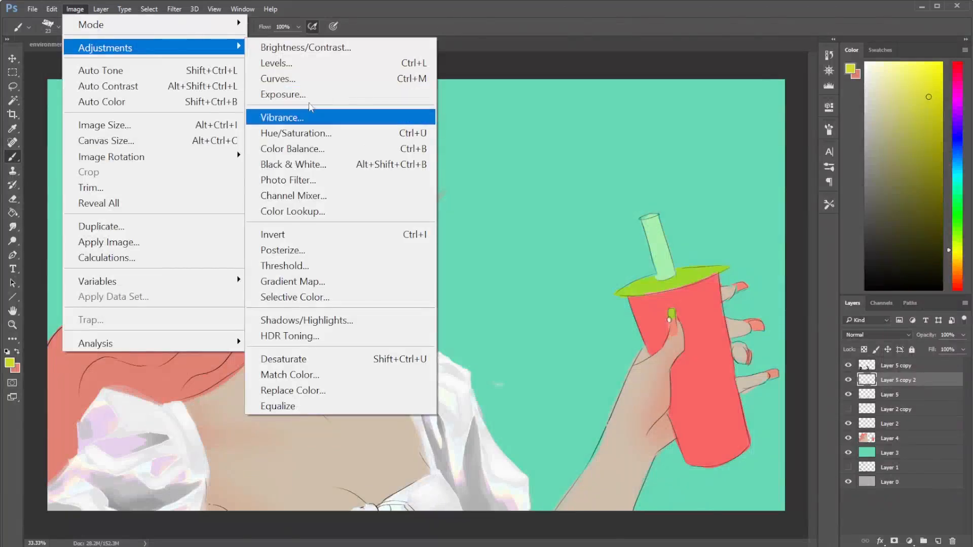
left_click(317, 47)
left_click_drag(376, 207, 375, 208)
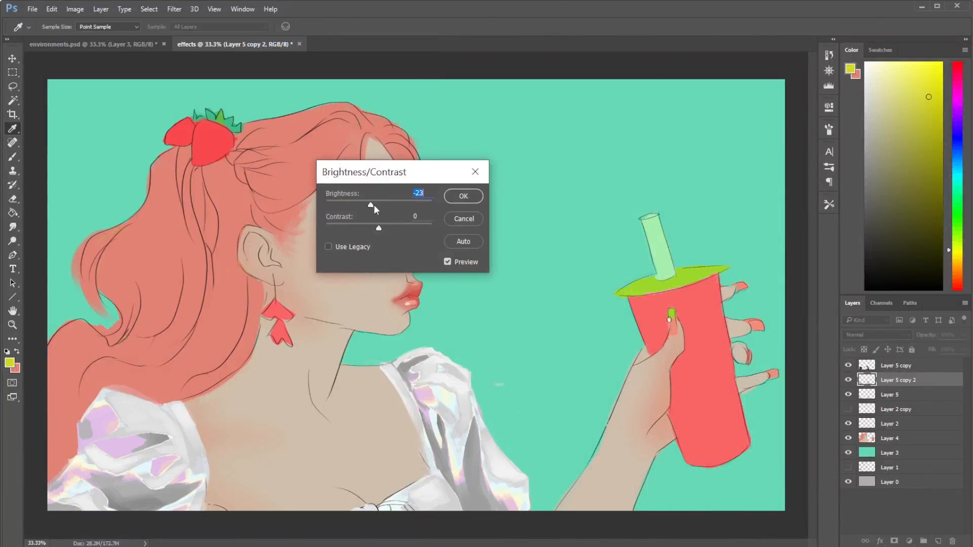
left_click(389, 224)
left_click_drag(399, 229, 409, 230)
left_click_drag(410, 227, 364, 229)
left_click(463, 196)
- Apply Levels to Layer 5 copy 2 with input levels 66, 0.86 and 196
key("b")
left_click(101, 8)
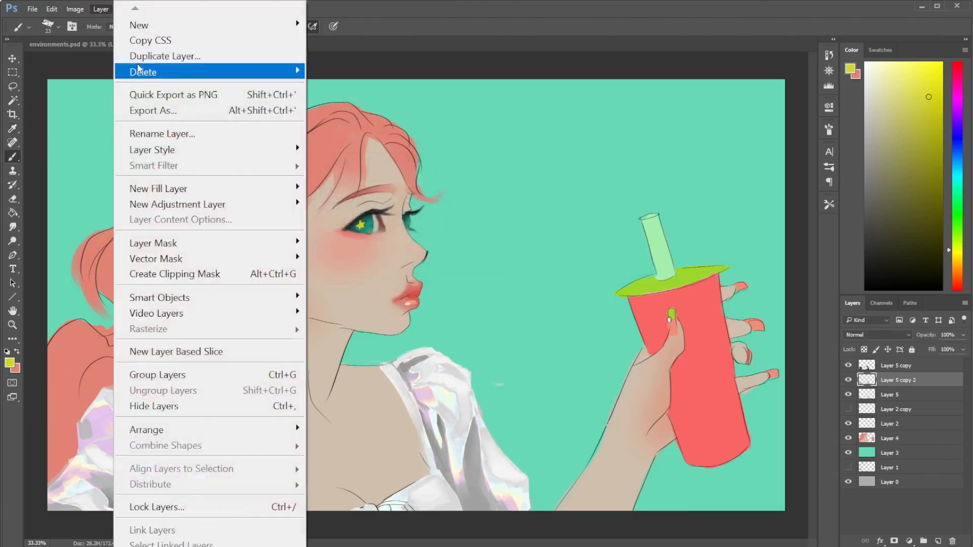
mouse_move(53, 9)
left_click(447, 31)
left_click(75, 8)
mouse_move(137, 57)
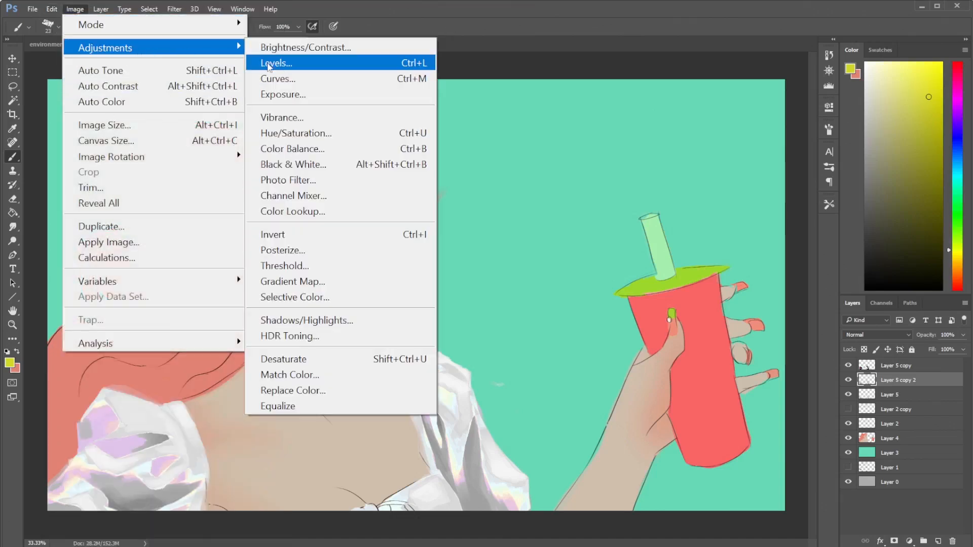
left_click(319, 62)
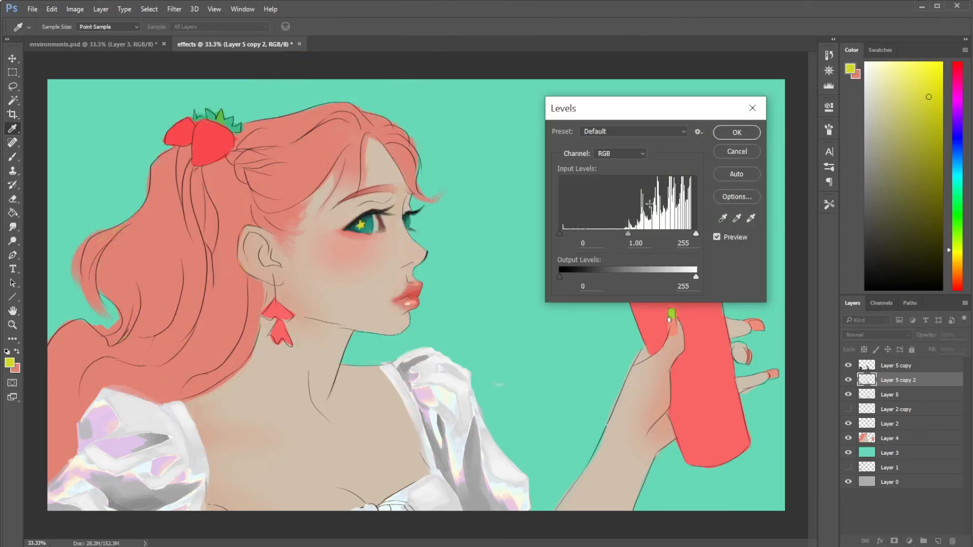
left_click_drag(695, 234, 657, 234)
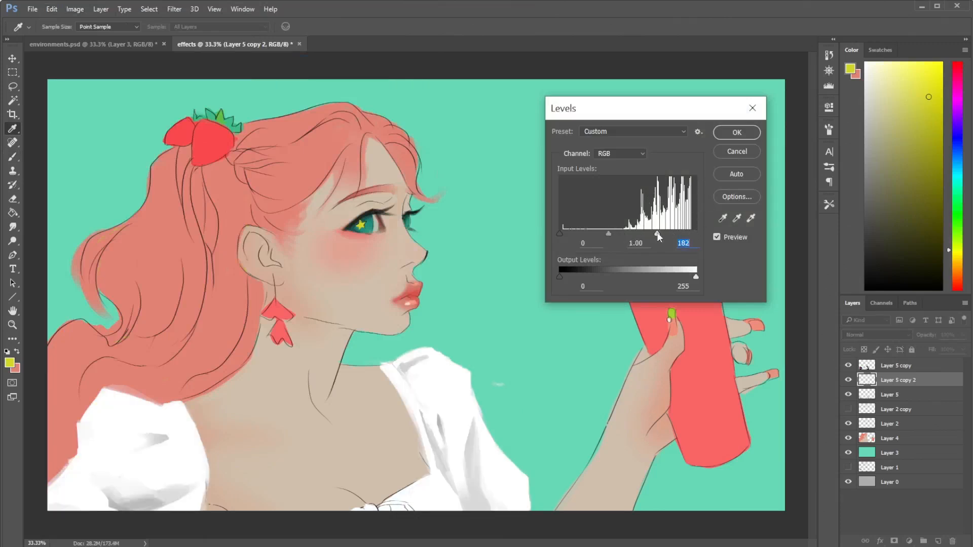
left_click_drag(630, 234, 633, 235)
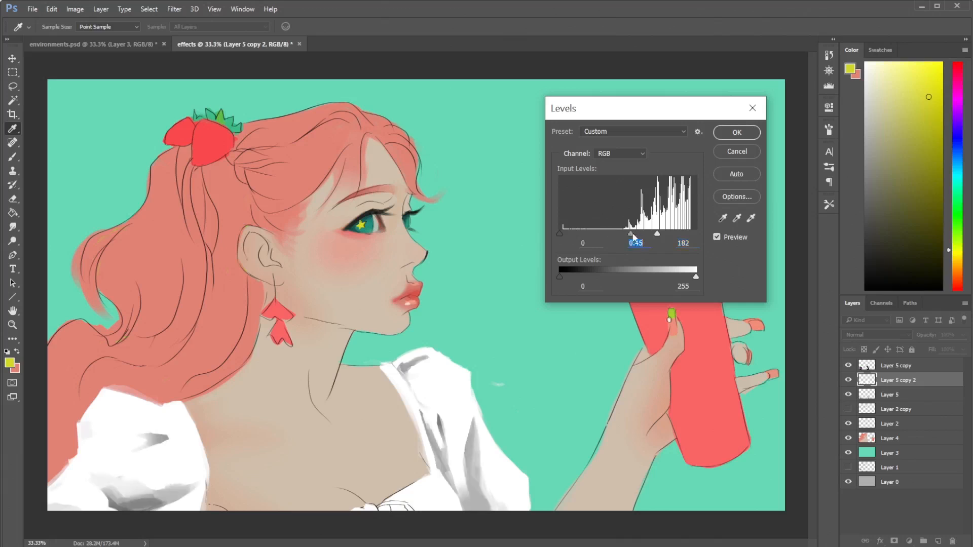
mouse_move(563, 234)
left_mouse_down()
mouse_move(658, 233)
mouse_move(641, 233)
left_mouse_up()
type("196")
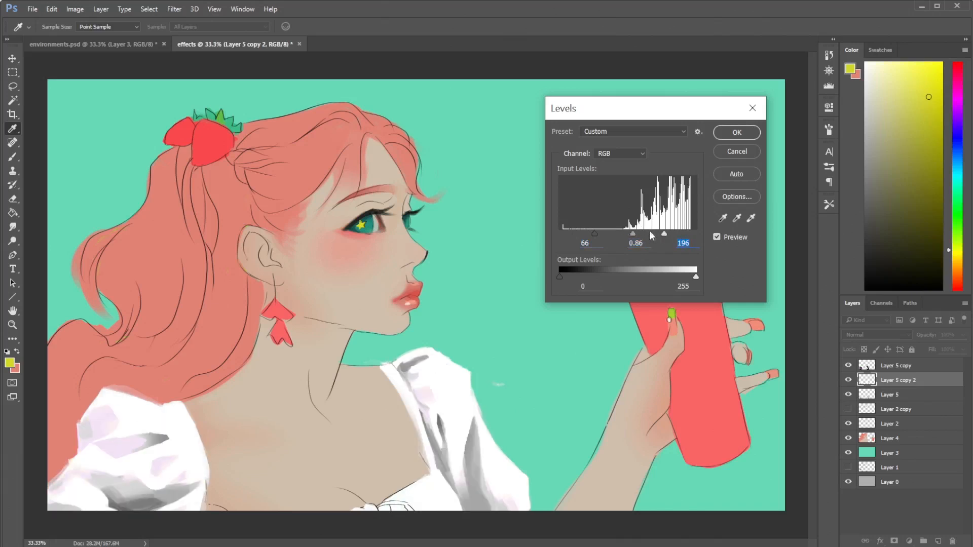
left_click(730, 138)
- Start a Gradient Map on Layer 5 copy 2 and load the preset with a narrow rainbow band between white ends
key("b")
left_click(74, 9)
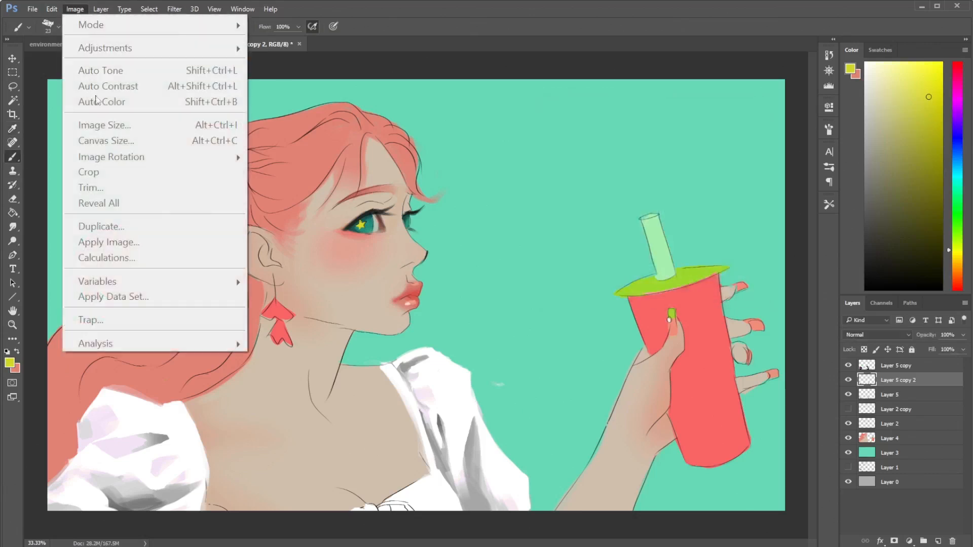
left_click(78, 10)
left_click(74, 9)
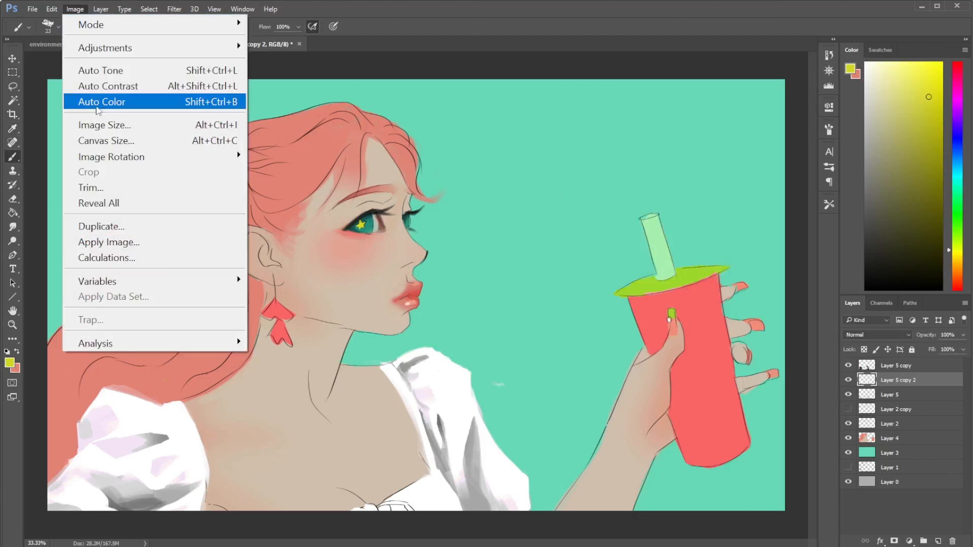
mouse_move(236, 41)
left_click(290, 281)
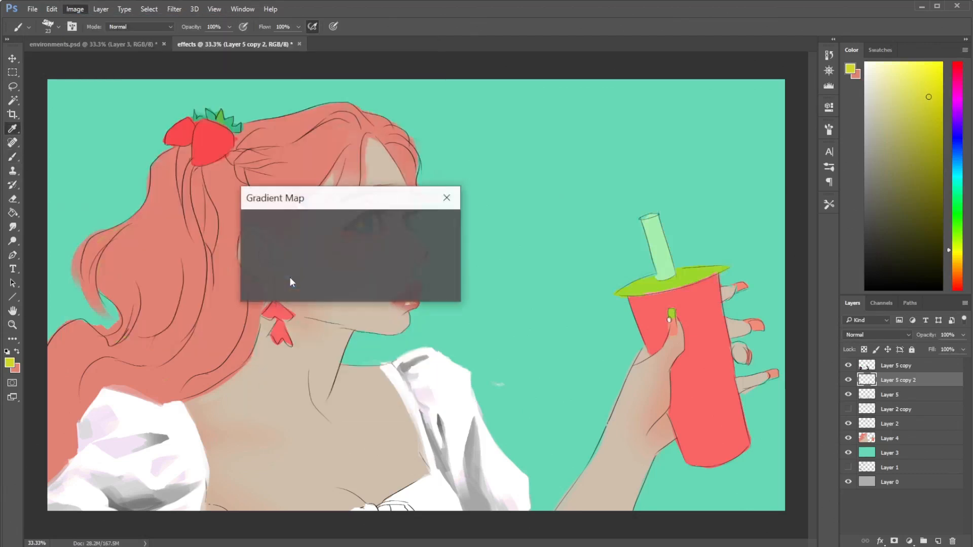
left_click(379, 235)
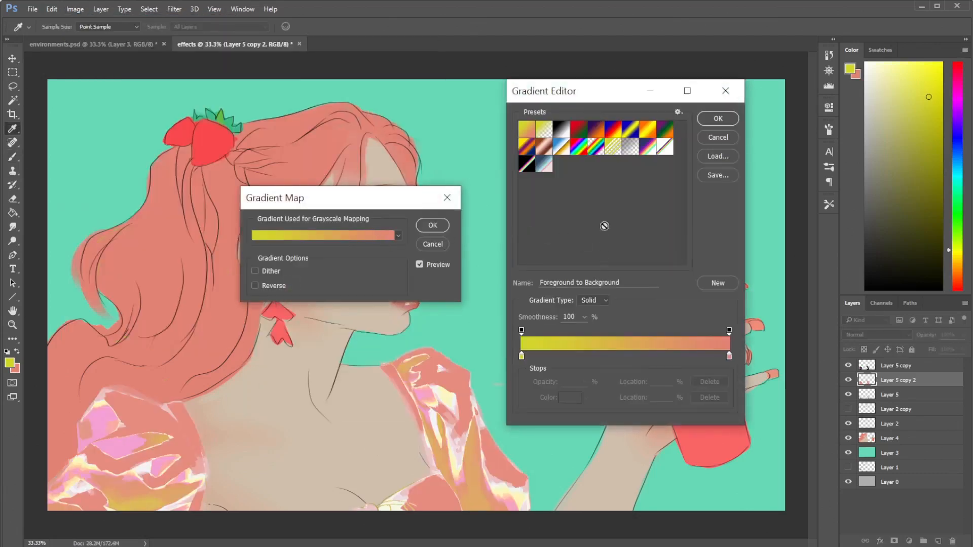
left_click(653, 151)
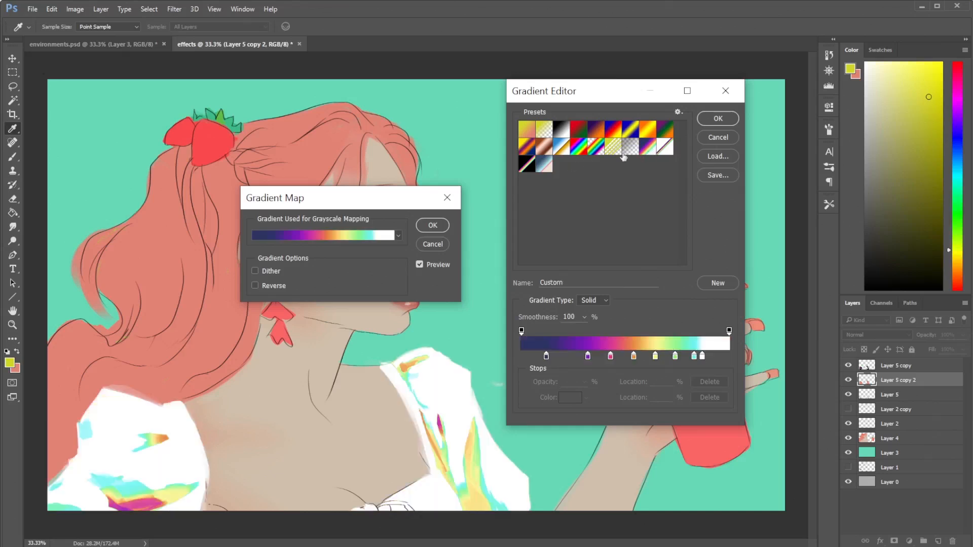
left_click(660, 150)
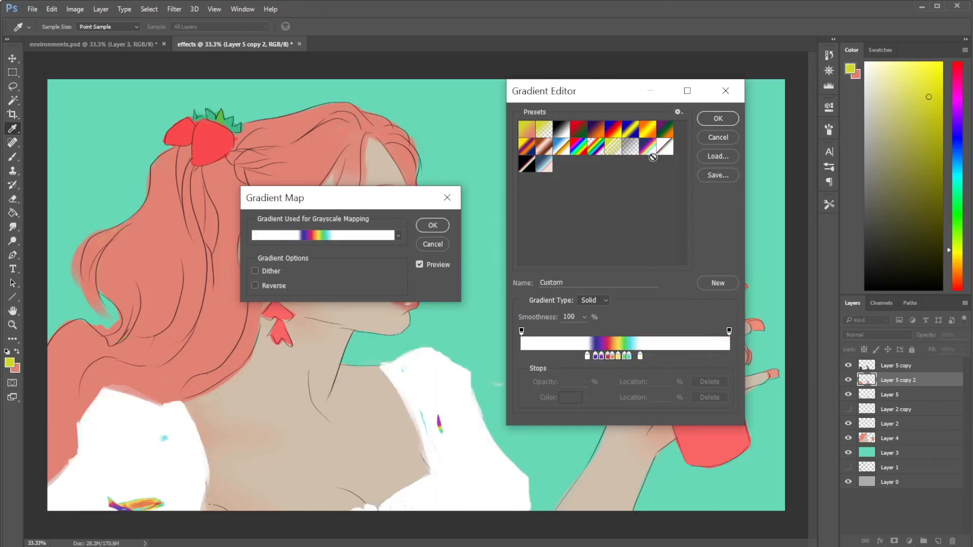
- Try the left white stop at 7%, compare the blue-to-pink and black-ended presets, and reload the white-ended rainbow preset
left_click(581, 356)
left_click_drag(580, 357, 537, 358)
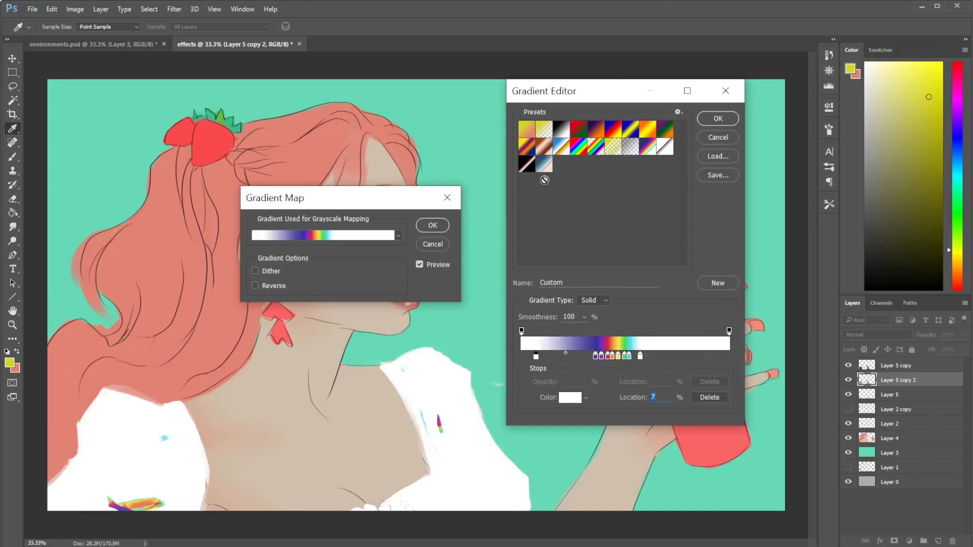
left_click(528, 168)
left_click(546, 167)
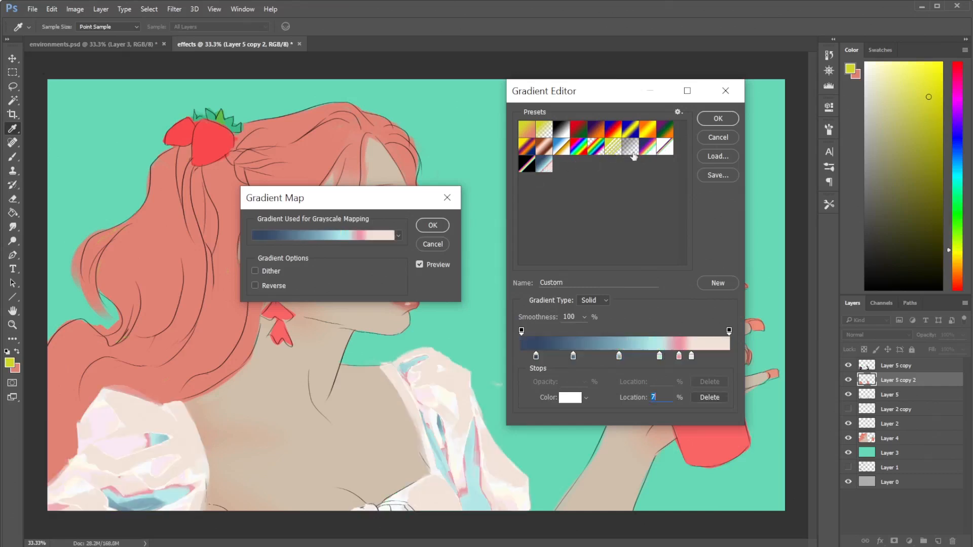
left_click(664, 149)
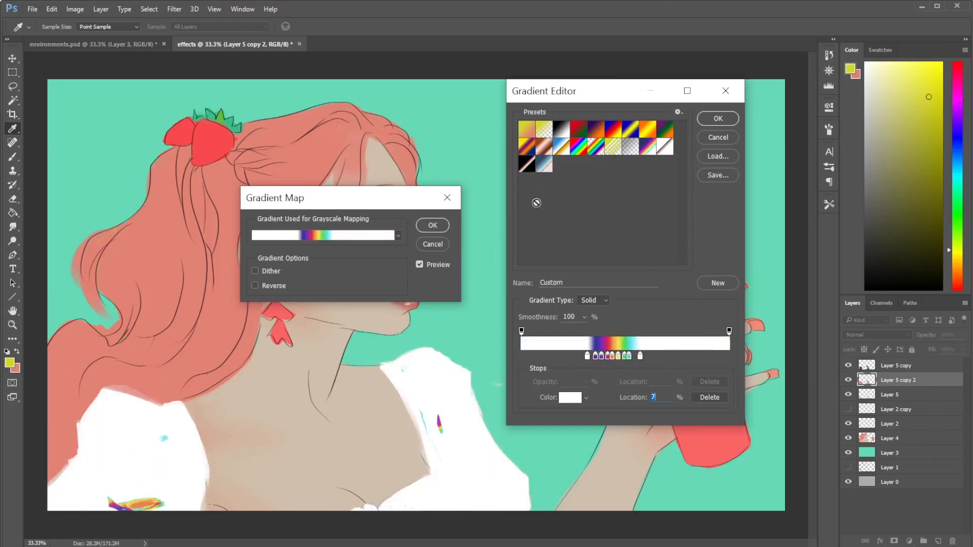
left_click(534, 169)
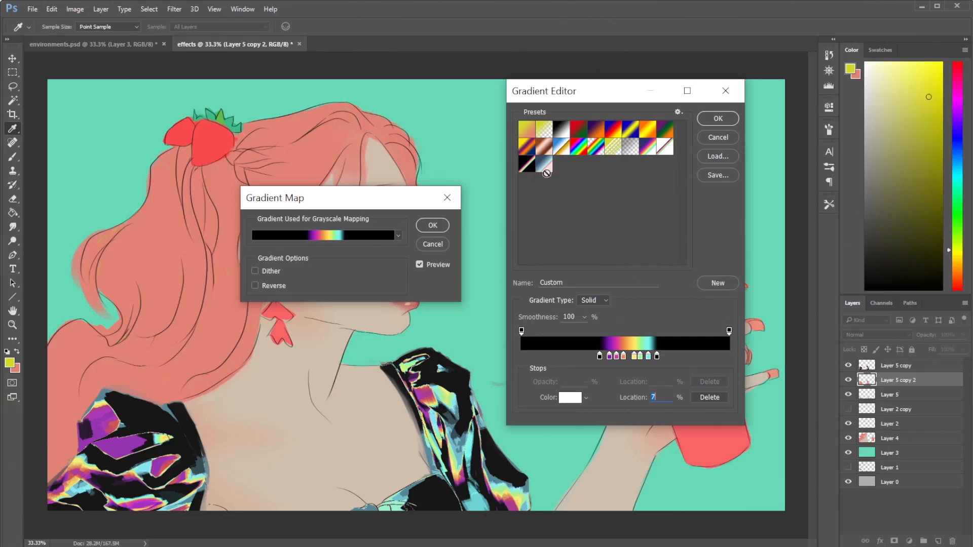
left_click(666, 149)
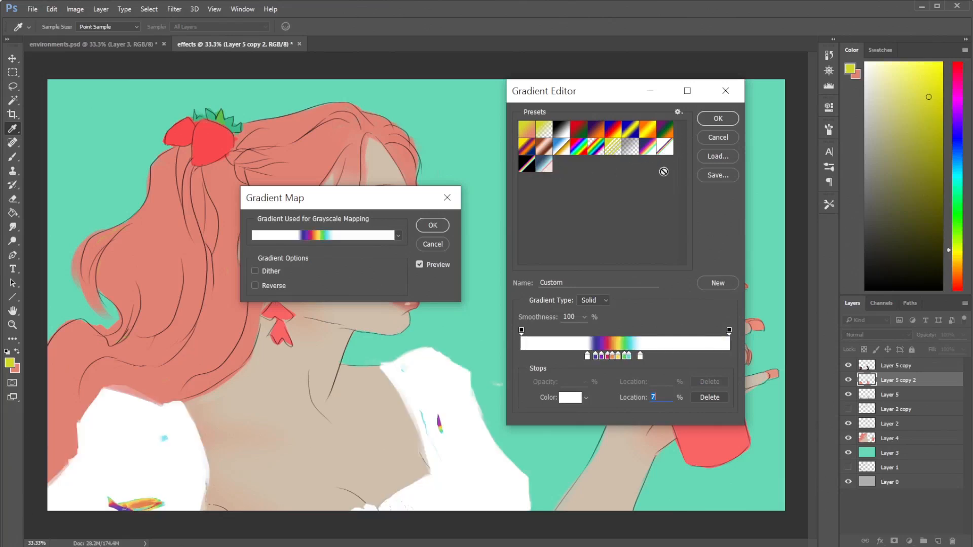
- Reload the white-ended rainbow preset and try its outer white stop at 100%, green stop at 81% and yellow stop at 70%
left_click(649, 152)
left_click(667, 152)
left_click_drag(640, 356, 732, 355)
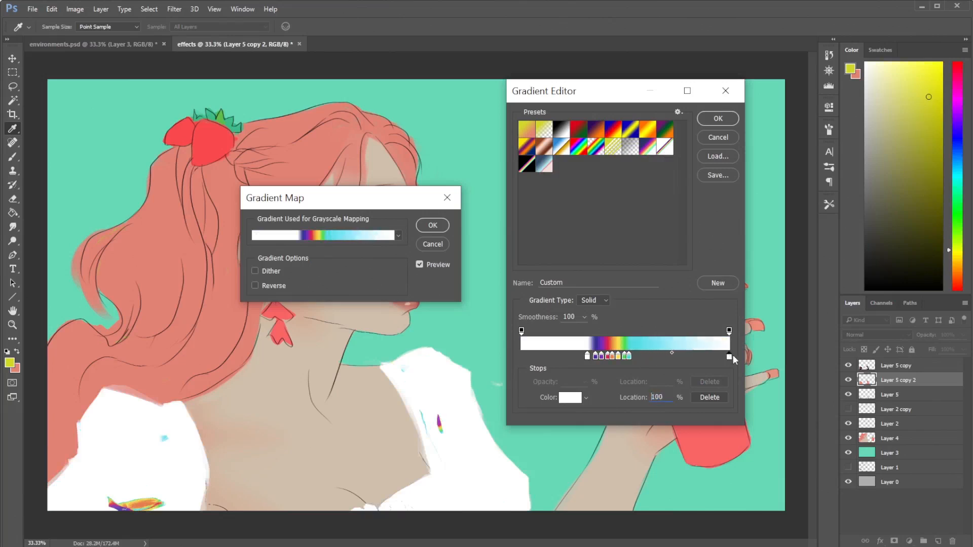
left_click_drag(629, 356, 712, 355)
left_click(625, 356)
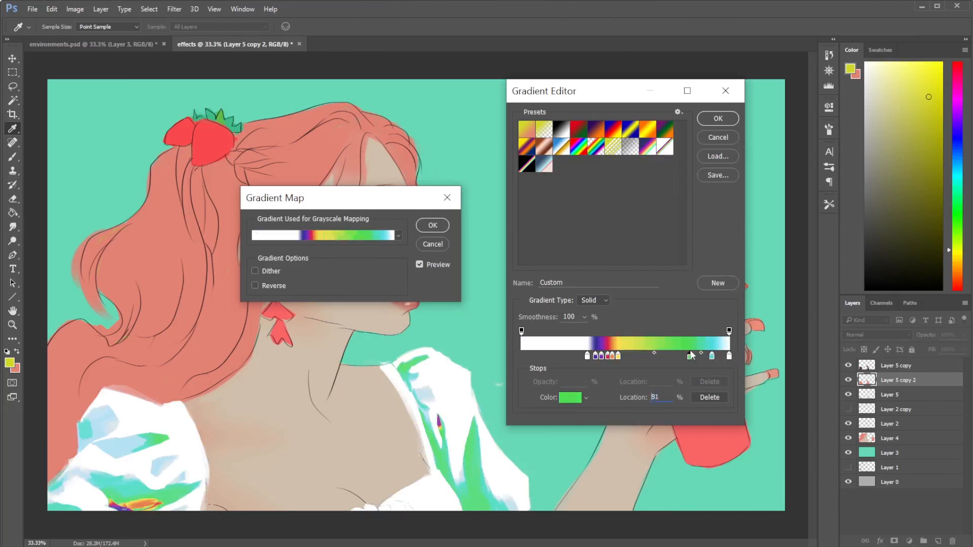
type("81")
left_click_drag(618, 356, 668, 356)
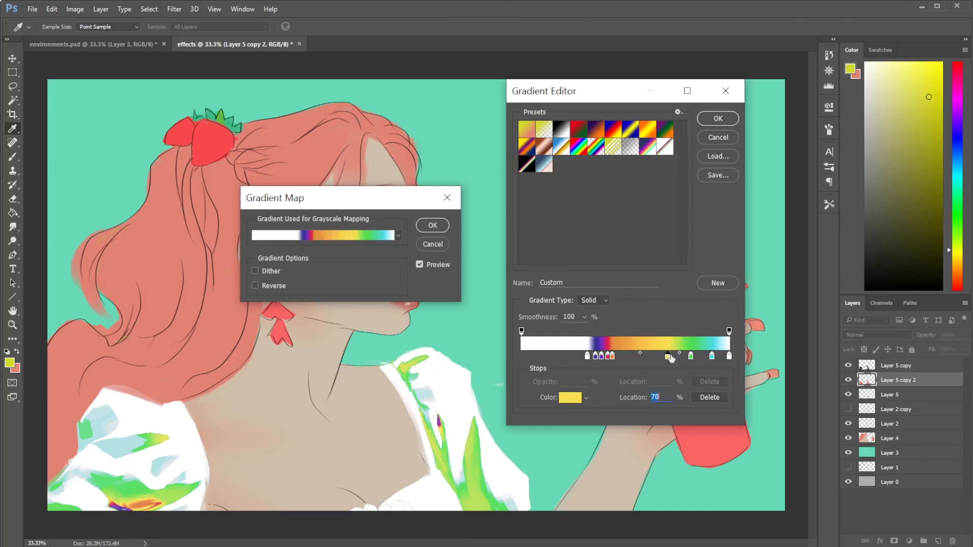
- Try spreading the remaining rainbow stops, with the orange stop at 57% and the opposite white stop at 0%
left_click_drag(595, 357, 651, 357)
left_click(588, 357)
type("0")
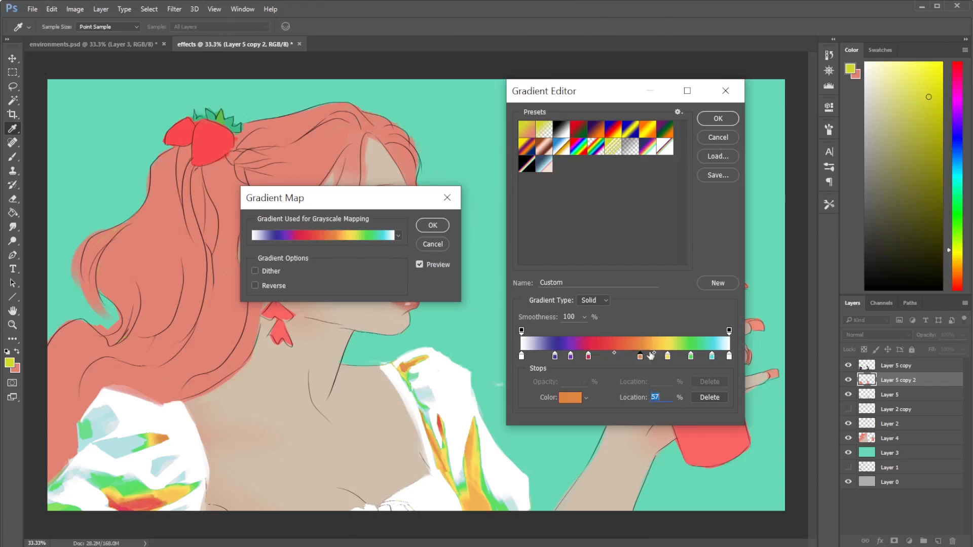
- Load the dark-blue-to-white rainbow preset and try its white stop at the far end and its cyan stop at 88%
left_click(650, 150)
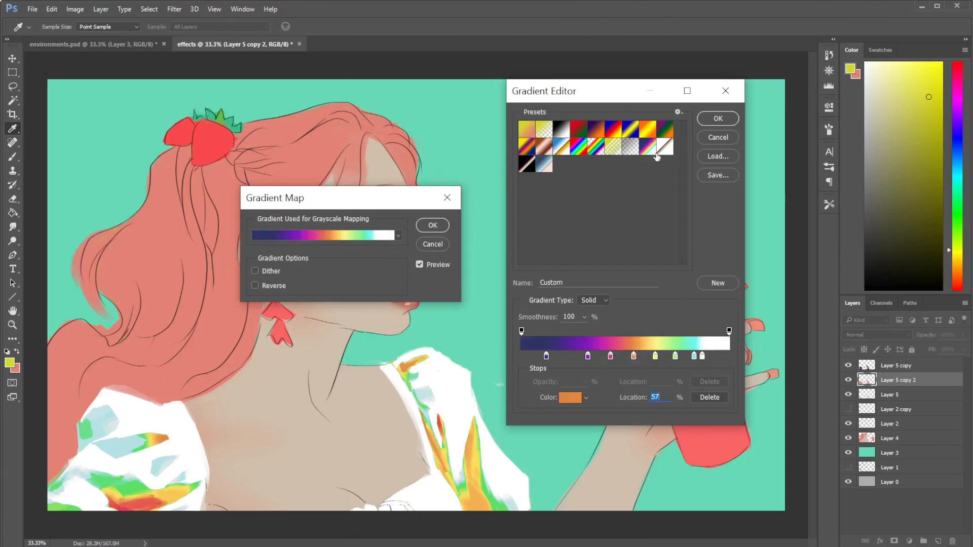
left_click(666, 152)
left_click(645, 150)
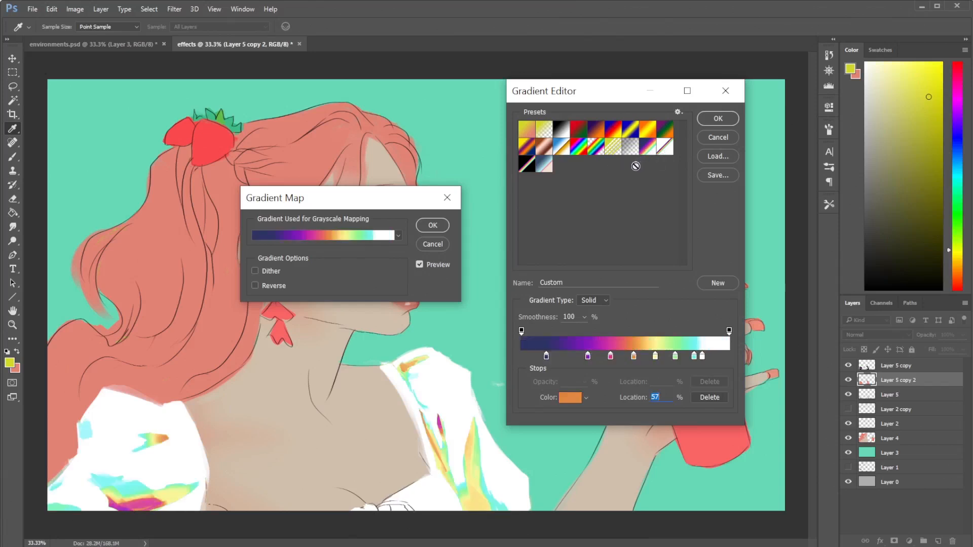
mouse_move(702, 358)
left_mouse_down()
mouse_move(730, 358)
mouse_move(710, 359)
left_mouse_up()
left_click(695, 358)
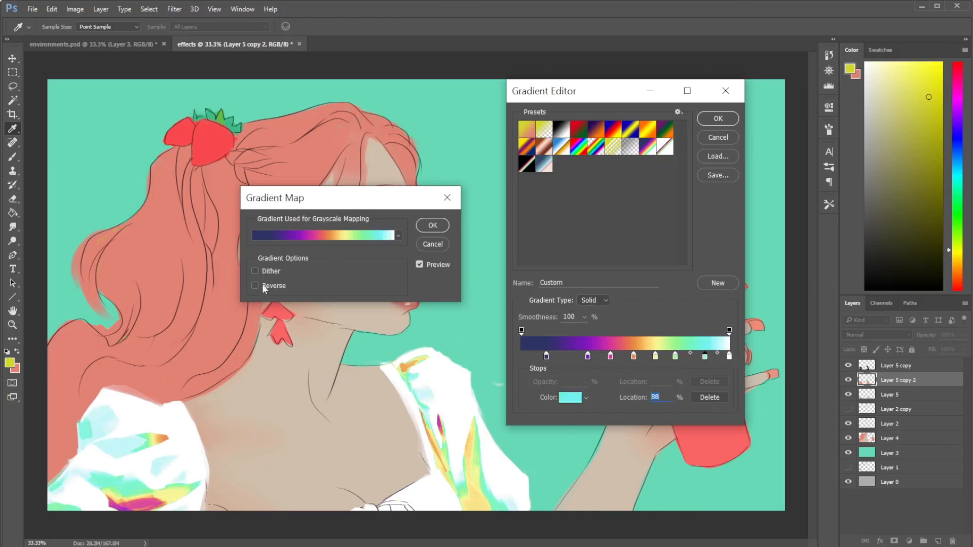
- Compare the Spectrum and dark-blue-to-white rainbow presets on the blouse, and reload the white-ended rainbow preset
left_click(564, 134)
left_click(578, 146)
left_click(598, 149)
left_click(583, 150)
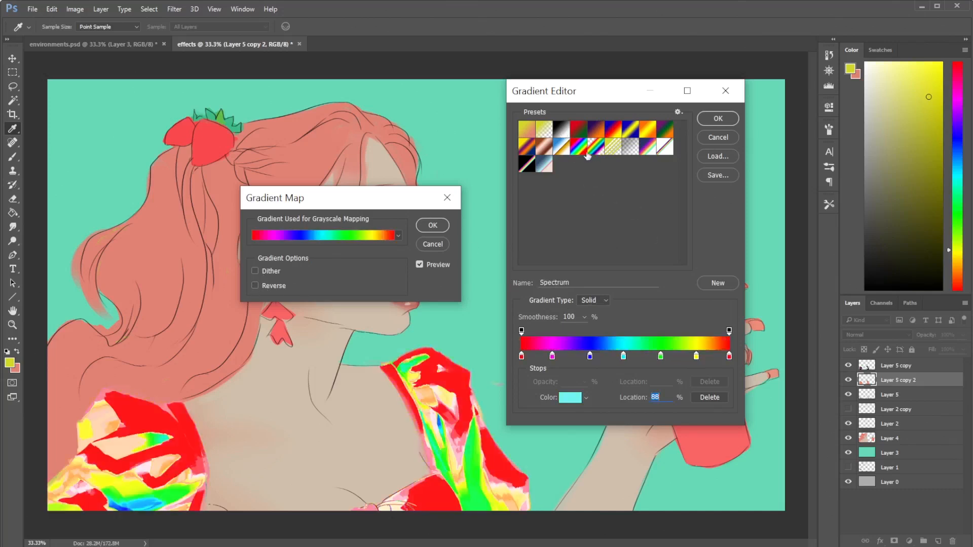
left_click(665, 150)
left_click(648, 150)
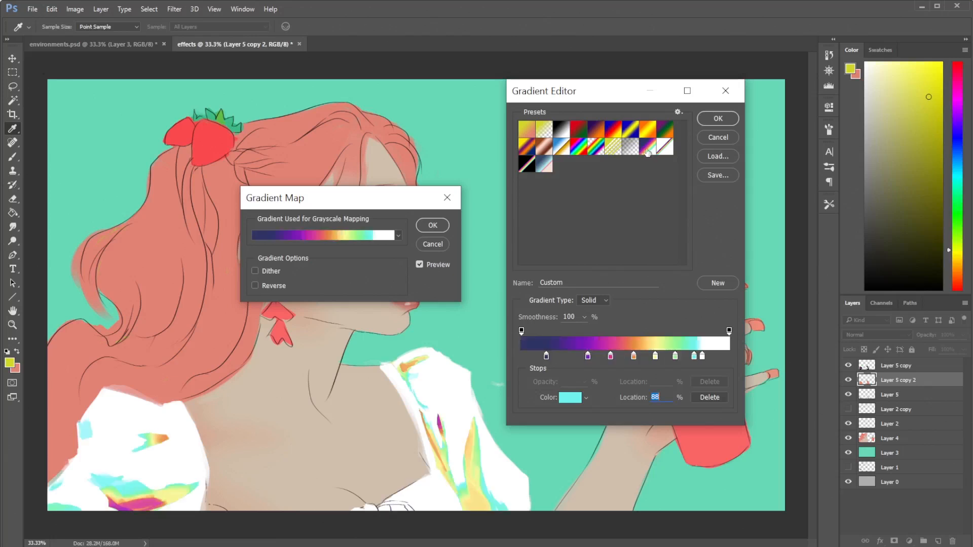
left_click(664, 149)
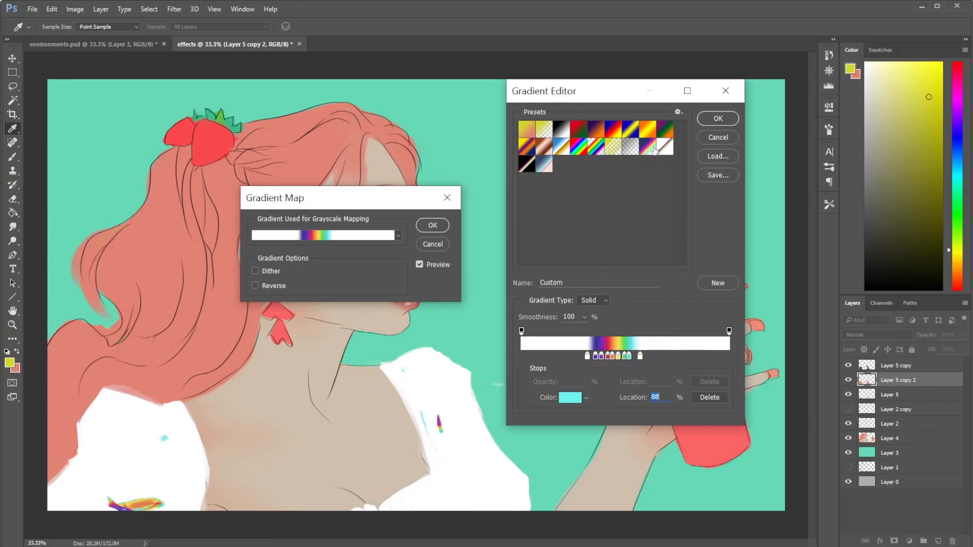
- Try the cyan stop at the gradient's far end, spread the green stop toward it, and delete the white stop at 96%
left_click_drag(640, 357, 729, 357)
left_click_drag(629, 357, 716, 357)
left_click_drag(623, 357, 721, 356)
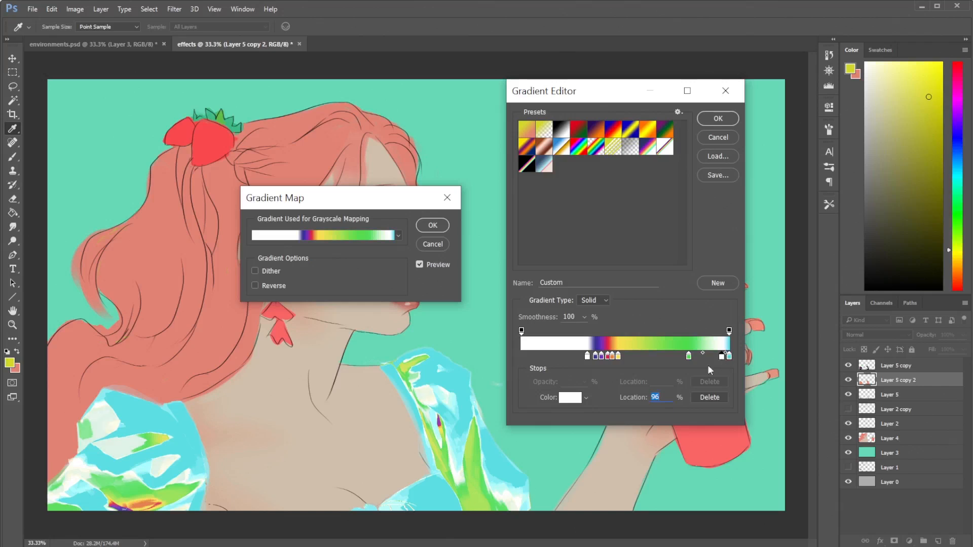
left_click(708, 398)
- Try widening the rainbow by spreading its yellow, orange and red stops, with the purple stop at 53% and a cyan stop at 92%
left_click_drag(618, 358, 673, 357)
left_click_drag(588, 357, 552, 361)
mouse_move(613, 357)
left_mouse_down()
mouse_move(715, 356)
mouse_move(611, 357)
mouse_move(685, 357)
mouse_move(631, 357)
left_mouse_up()
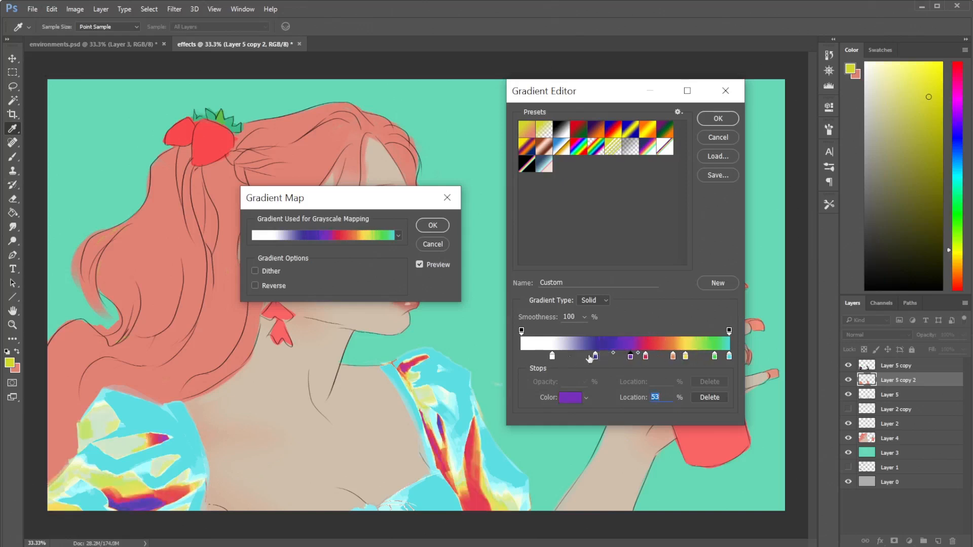
mouse_move(715, 357)
left_mouse_down()
mouse_move(702, 357)
mouse_move(714, 358)
left_mouse_up()
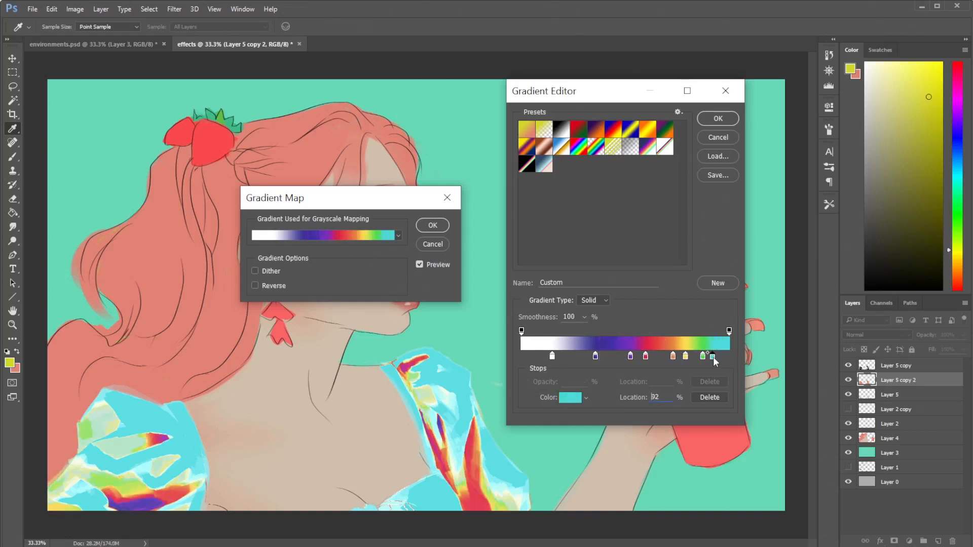
- Try a pale cyan #edffff stop at 93%, and discard the gradient edits
left_click(728, 357)
left_click(716, 357)
left_click(570, 398)
left_click_drag(603, 239, 567, 205)
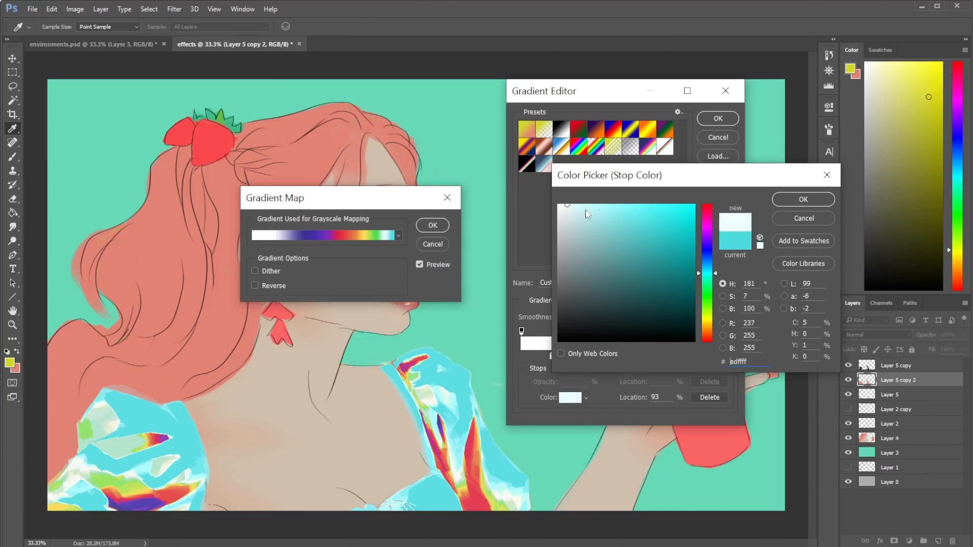
left_click(785, 205)
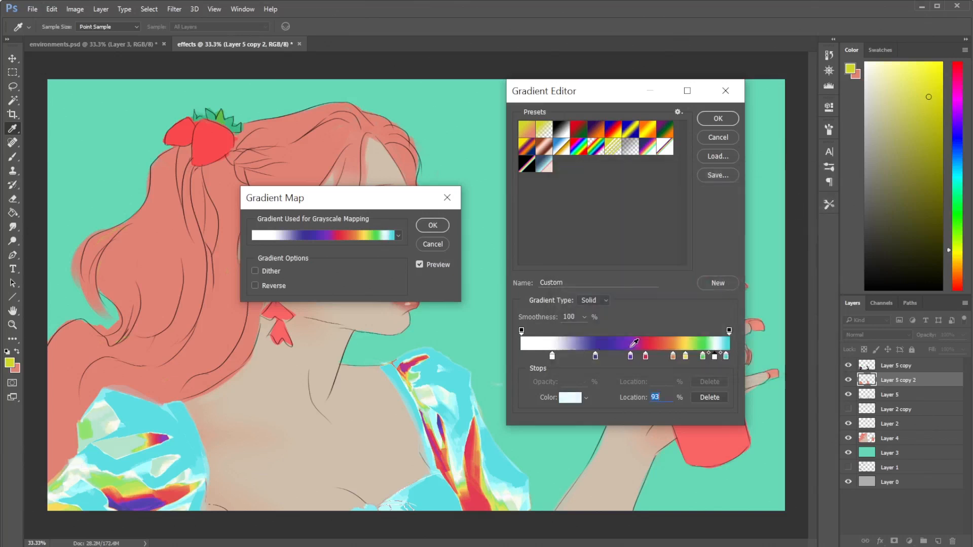
left_click(635, 359)
left_click(730, 139)
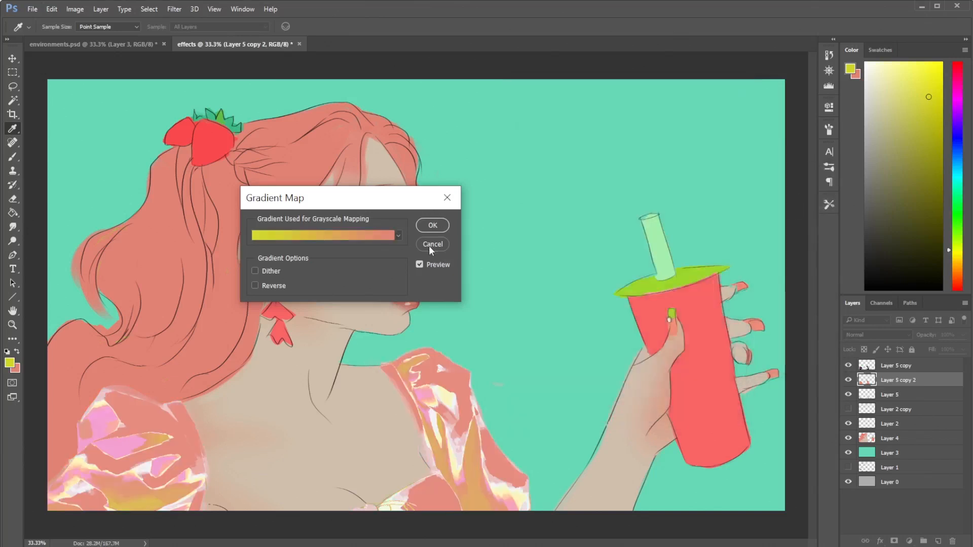
- Edit the yellow-to-salmon gradient and try a new cyan #49fff9 stop at 31%
left_click(385, 235)
left_click(586, 360)
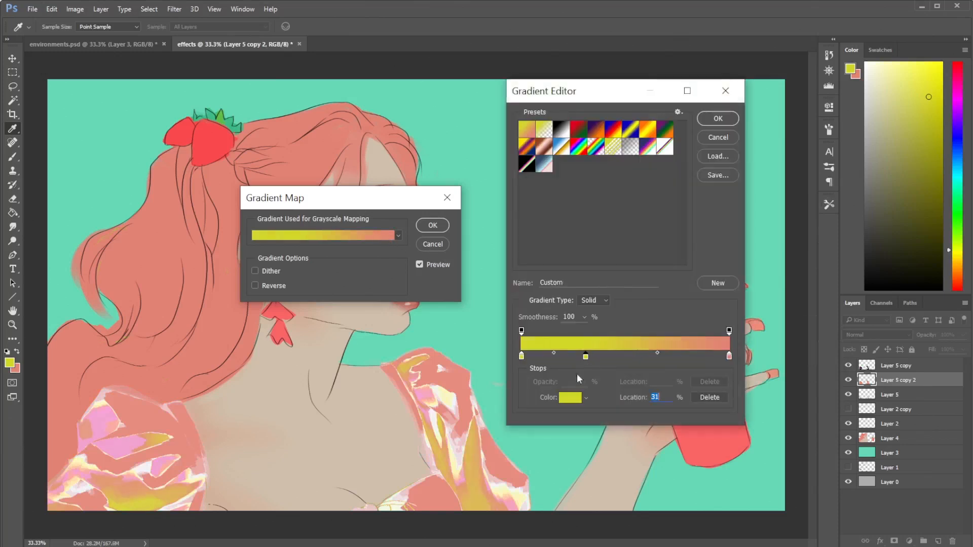
left_click(571, 397)
left_click_drag(708, 317, 709, 274)
left_click(656, 205)
left_click(799, 203)
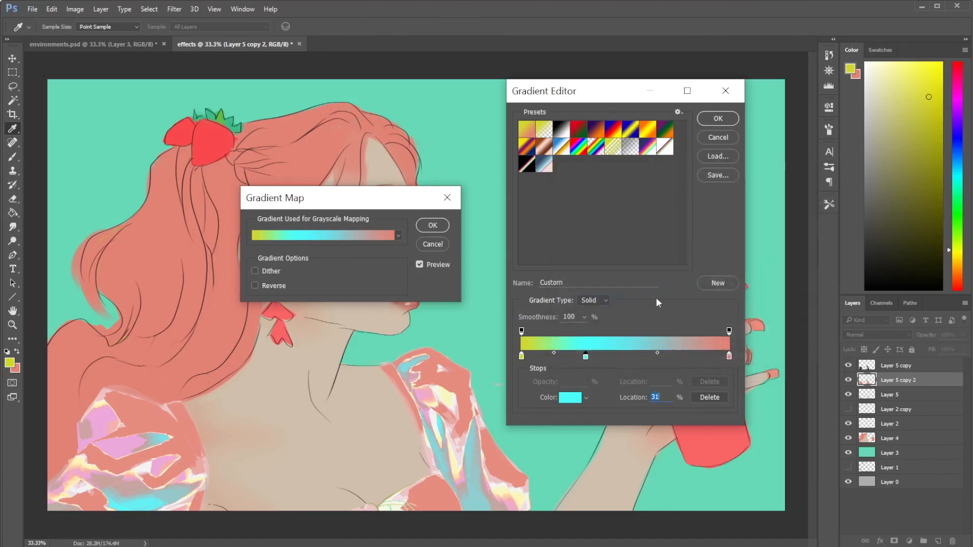
- Try a golden-orange #ffc949 stop at 54% of the gradient
left_click(634, 357)
left_click(570, 398)
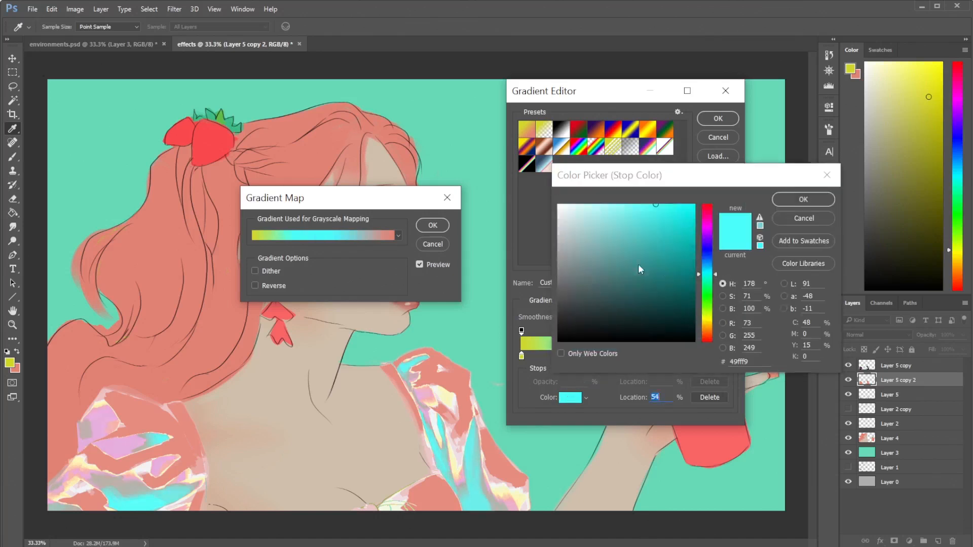
left_click_drag(712, 322, 716, 325)
left_click(803, 199)
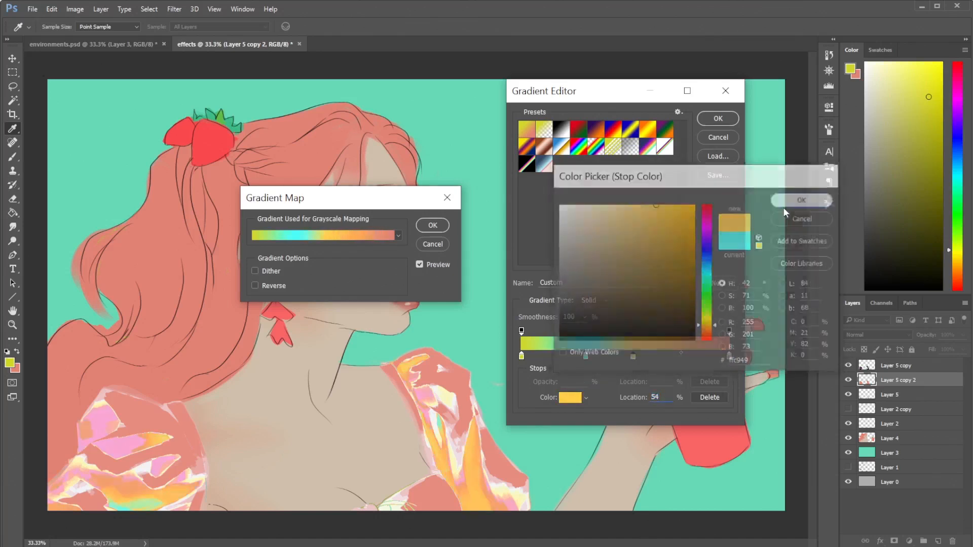
- Try moving the orange and cyan stops toward the salmon end and add a pink #ff499a stop at 86%
left_click_drag(634, 358, 674, 358)
left_click_drag(588, 358, 610, 358)
left_click(700, 358)
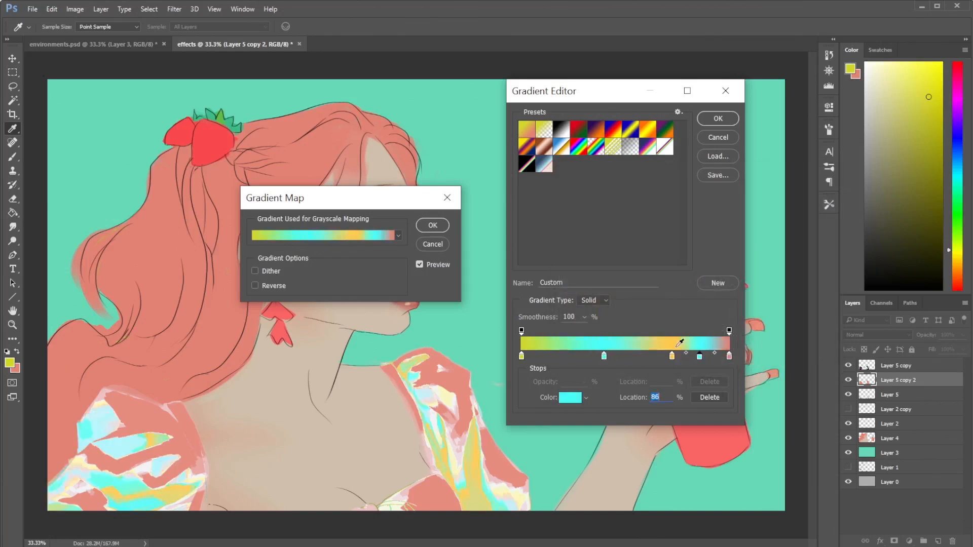
left_click(570, 398)
left_click_drag(707, 216, 709, 217)
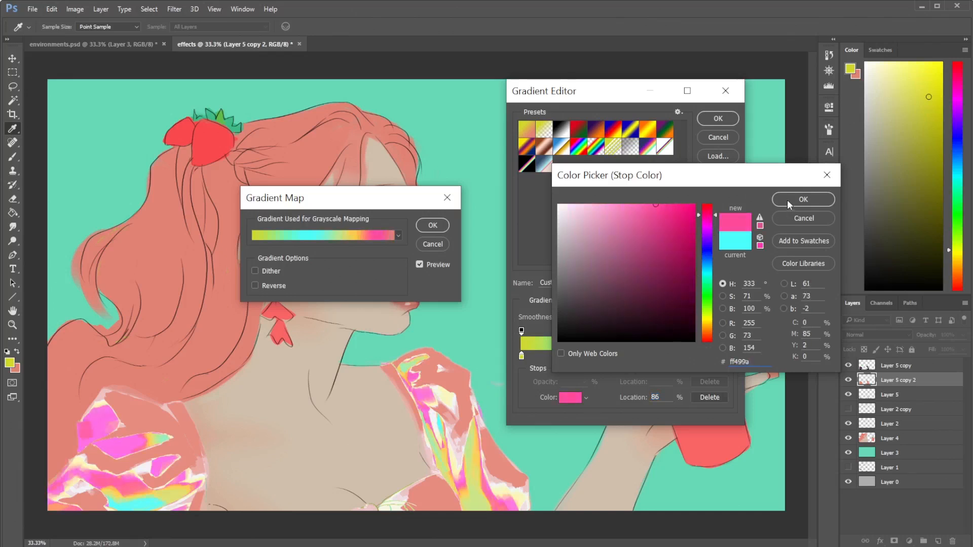
left_click(804, 200)
- Try a second pink stop at 20% and a pale yellow-green #e1fe7b stop at 96%
left_click(561, 356)
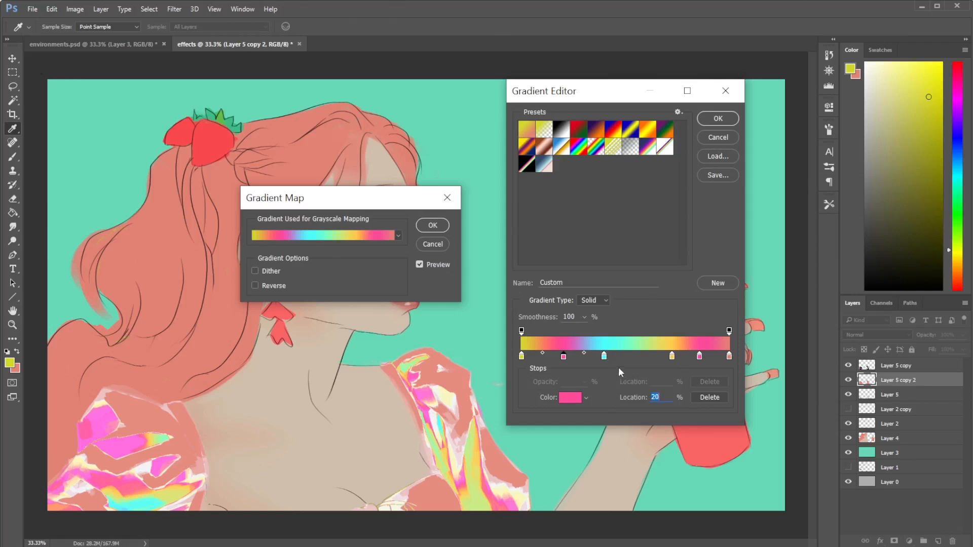
left_click(729, 356)
left_click_drag(729, 357, 721, 356)
left_click(570, 397)
left_click(711, 314)
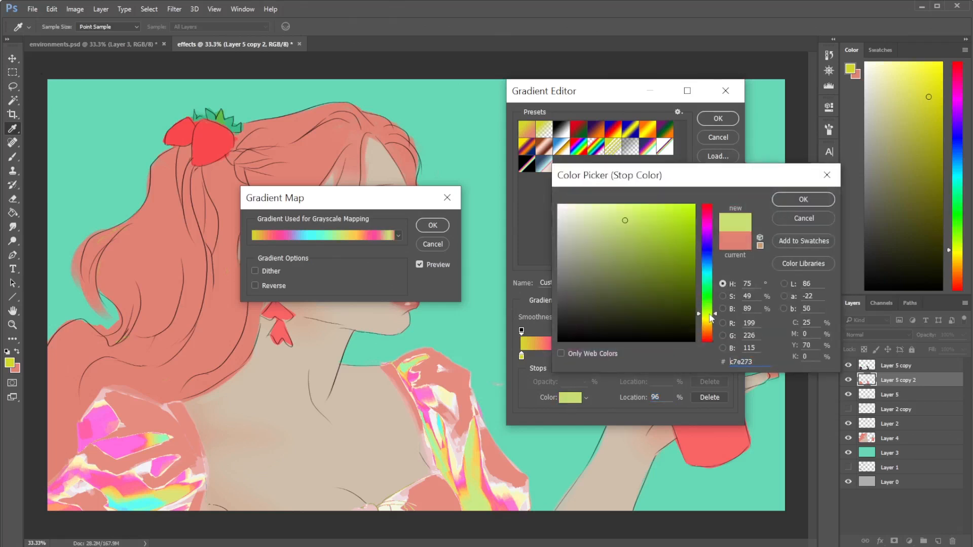
left_click(614, 204)
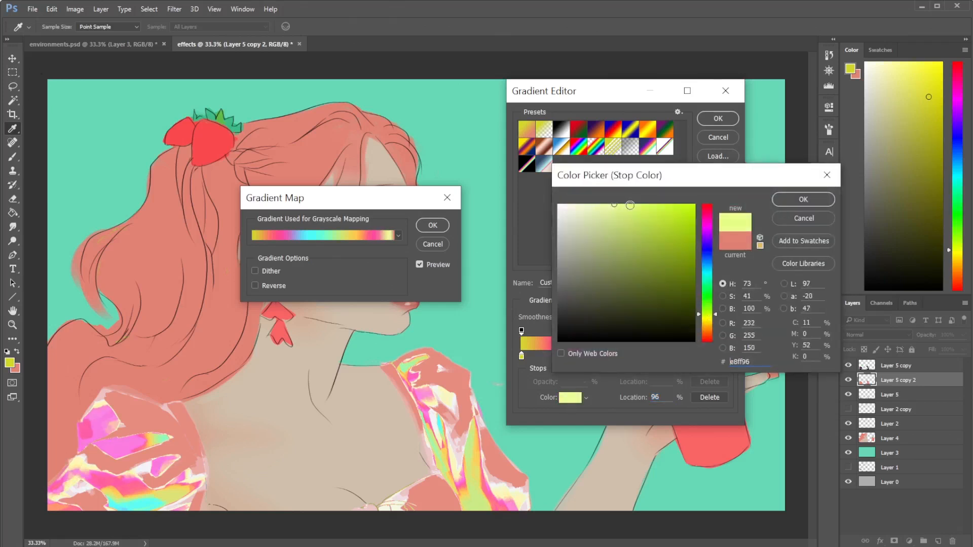
left_click(783, 200)
- Try different positions for the pale yellow-green stop near the salmon end, finishing at 97%
left_click_drag(722, 356, 725, 357)
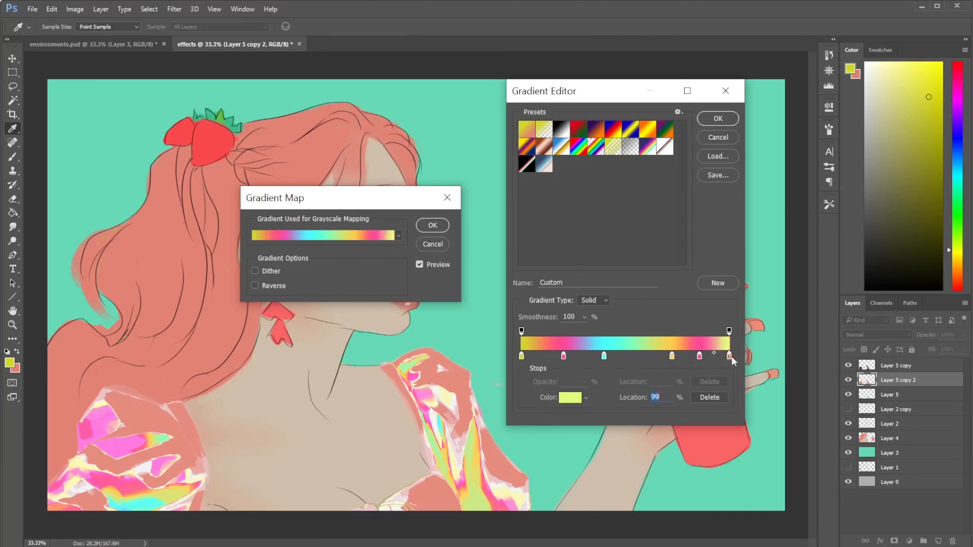
left_click_drag(728, 358, 721, 359)
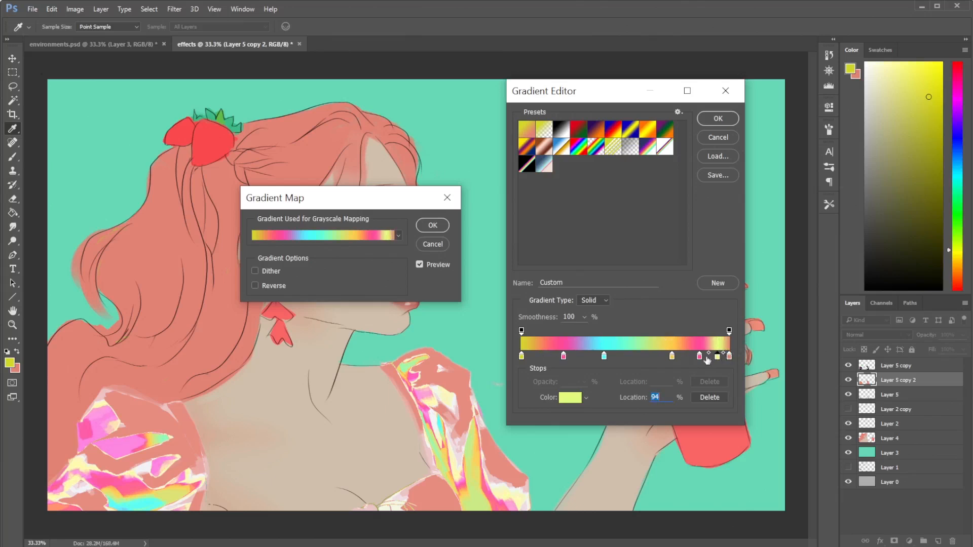
left_click_drag(718, 358, 728, 356)
left_click(728, 356)
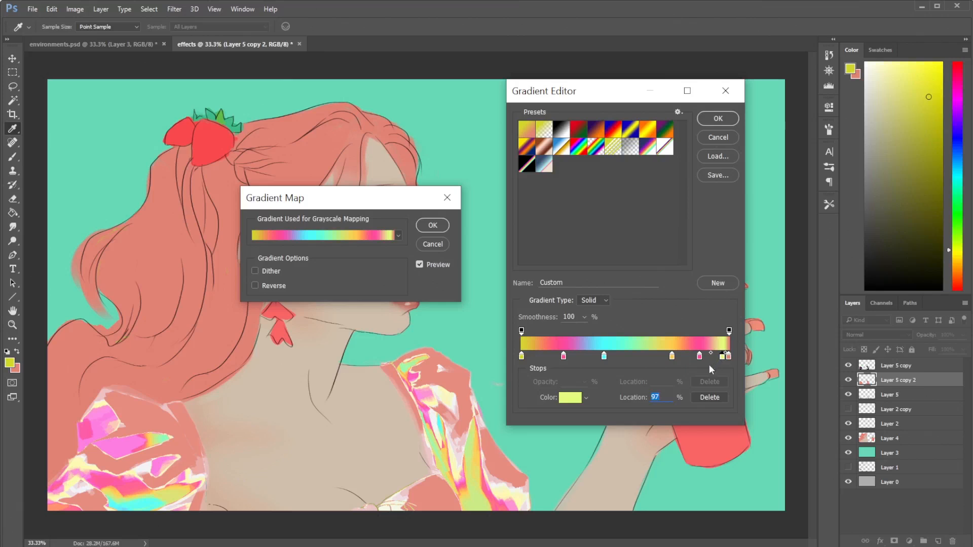
- Try a dark color for the salmon end stop, and cancel the Gradient Map
left_click(728, 356)
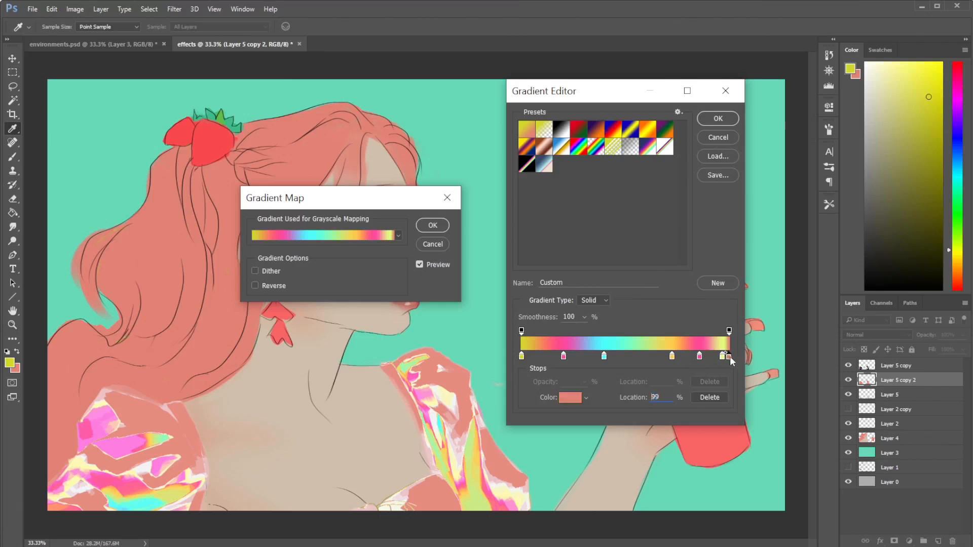
left_click(570, 397)
mouse_move(596, 322)
left_mouse_down()
mouse_move(588, 326)
mouse_move(600, 321)
left_mouse_up()
left_click(804, 218)
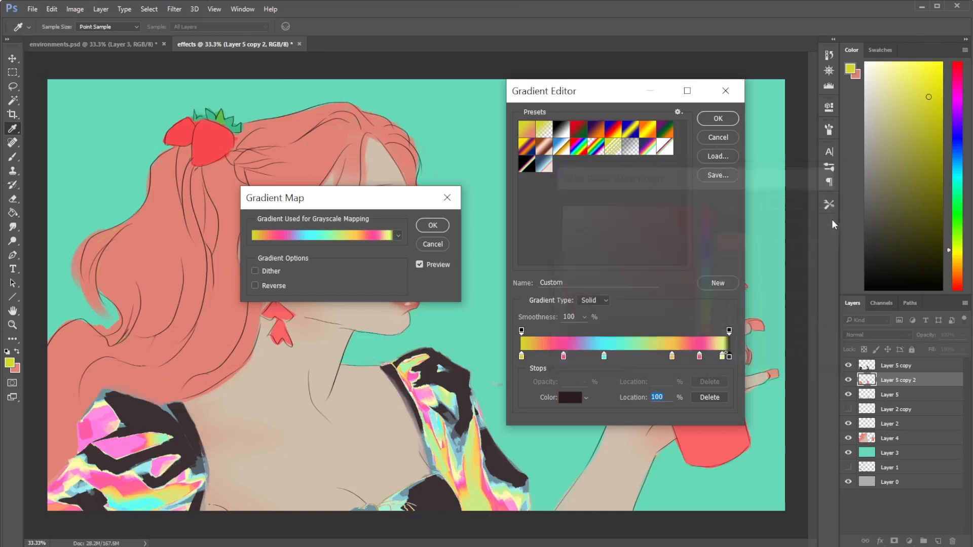
left_click(722, 136)
left_click(442, 246)
- Merge Layer 5 copy 2 down into Layer 5 and duplicate the merged blouse layer
key("b")
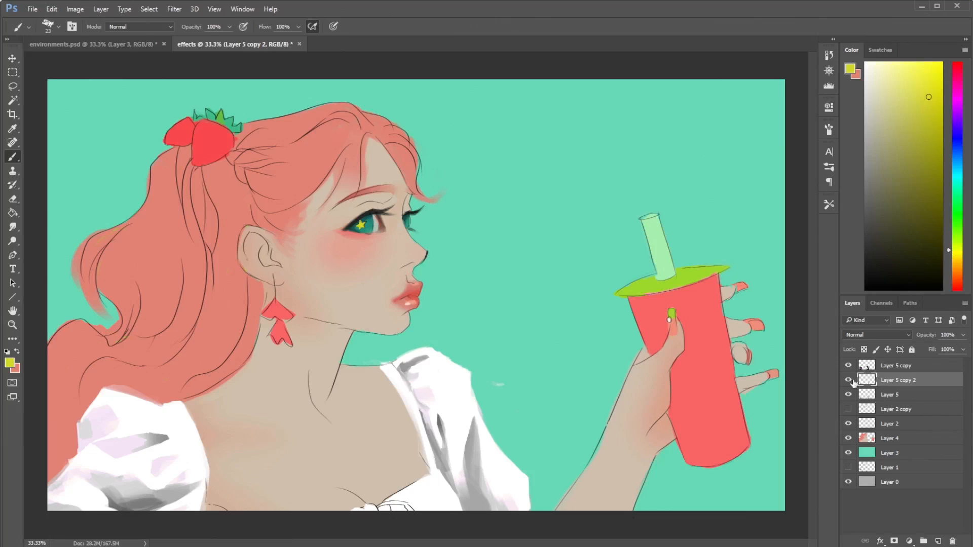
key("ctrl+e")
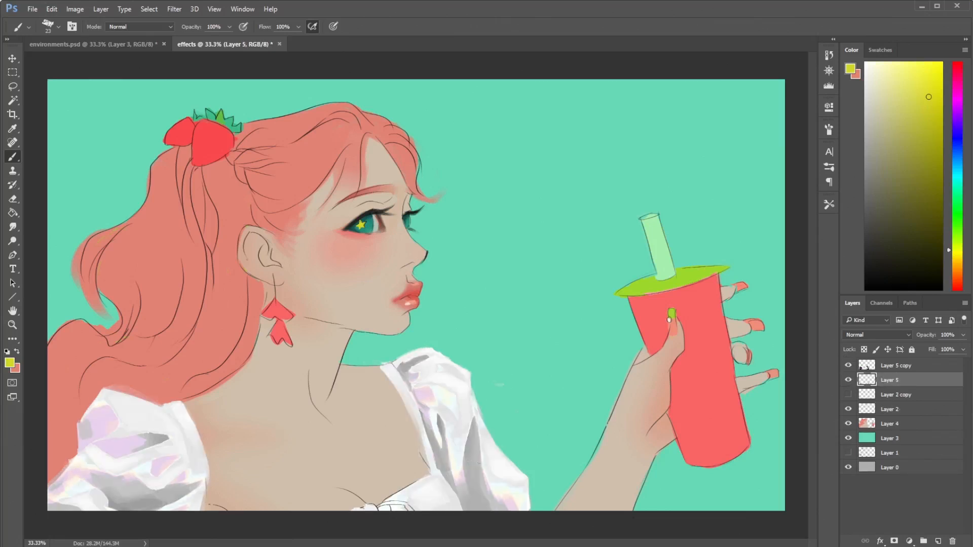
right_click(906, 380)
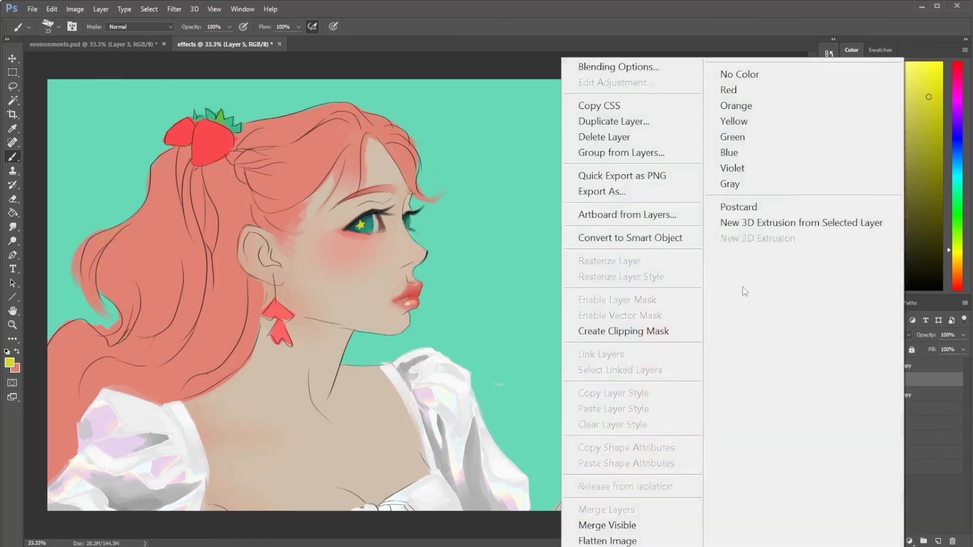
left_click(602, 126)
key("Return")
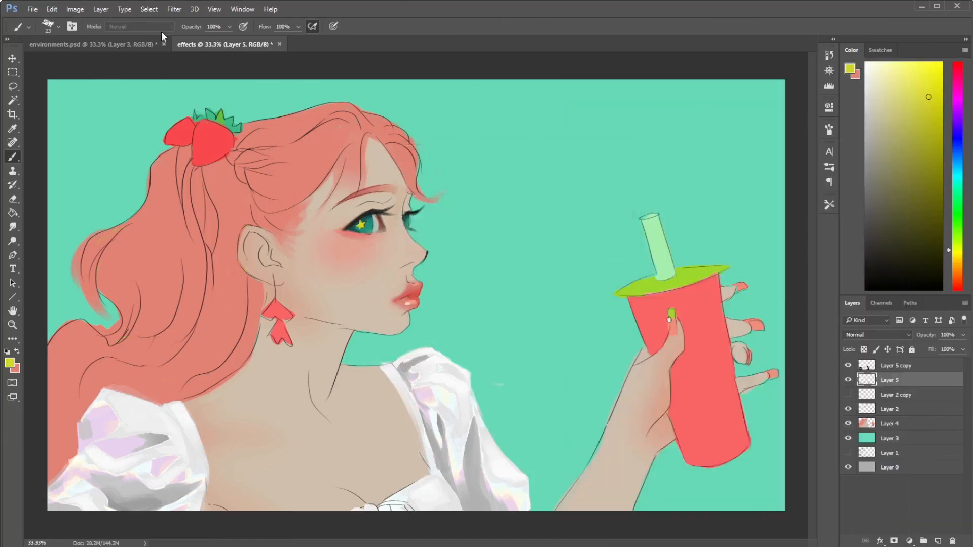
- Apply Levels to Layer 5 copy 2 with input levels of 126, 0.57 and 255
left_click(75, 11)
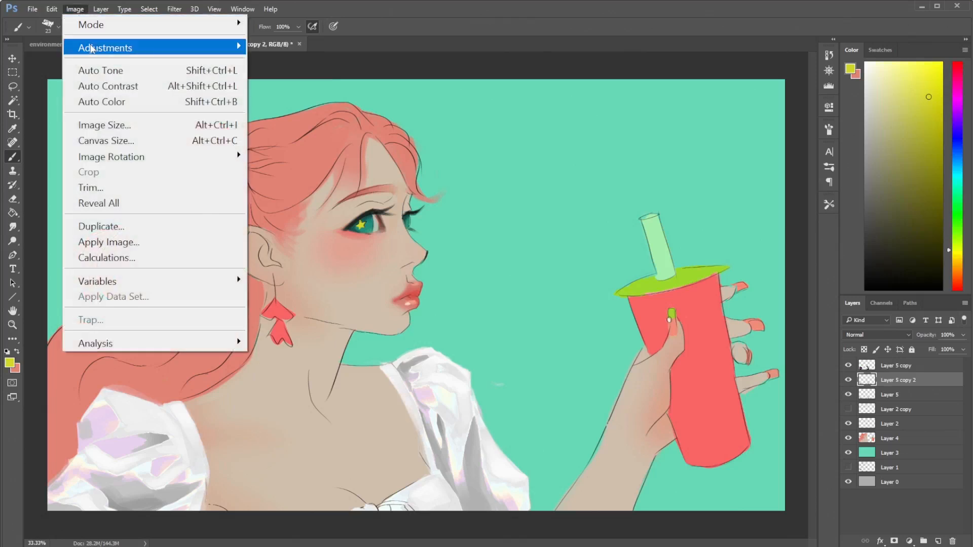
mouse_move(231, 54)
left_click(304, 64)
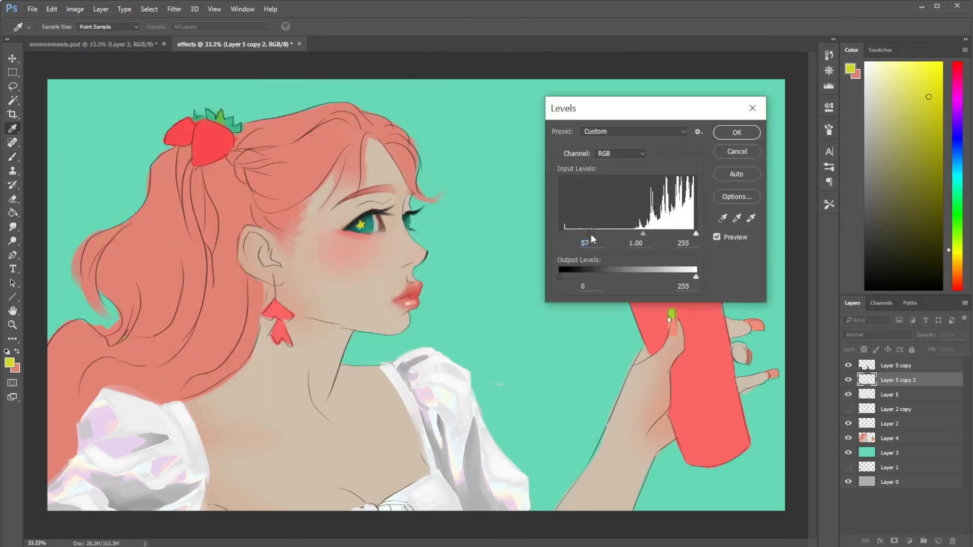
left_click_drag(621, 236, 630, 234)
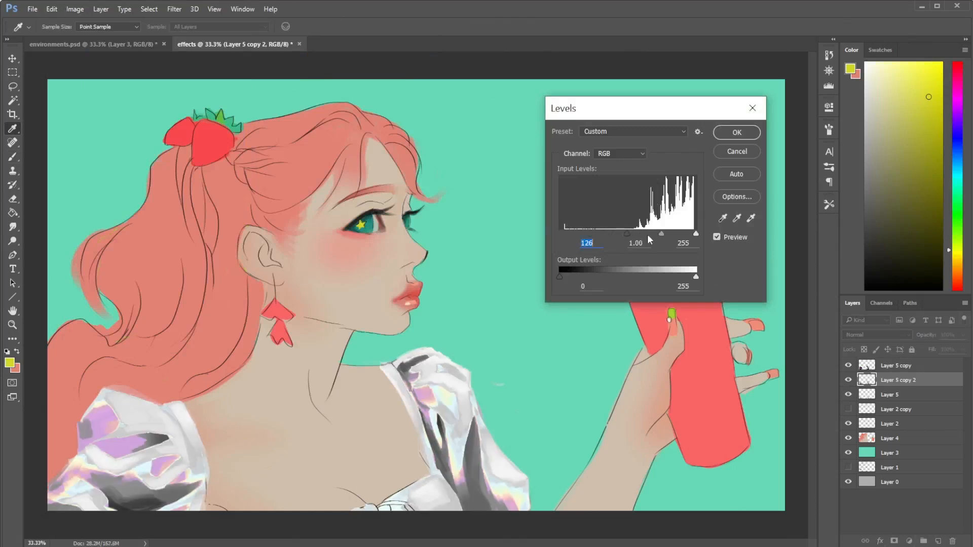
left_click_drag(696, 233, 668, 239)
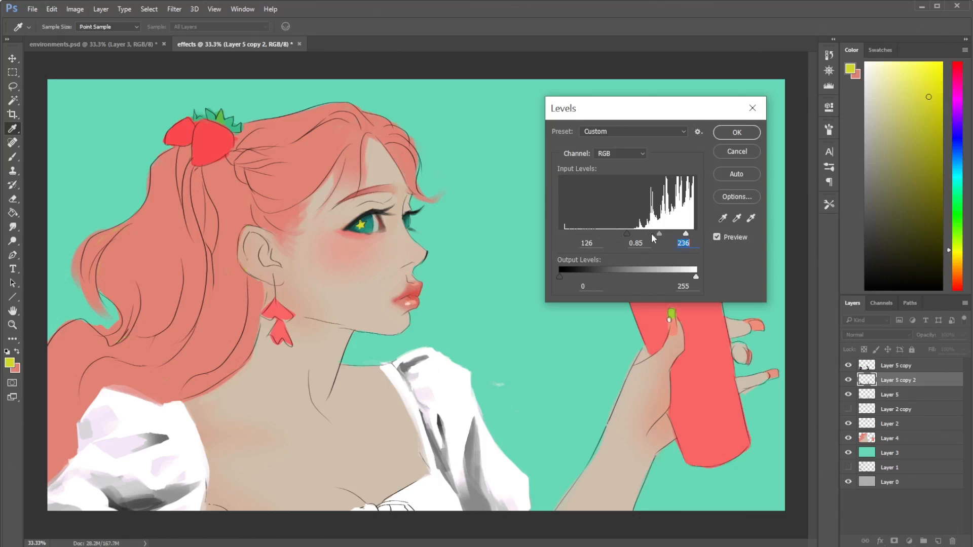
mouse_move(662, 234)
left_mouse_down()
mouse_move(699, 235)
mouse_move(677, 234)
left_mouse_up()
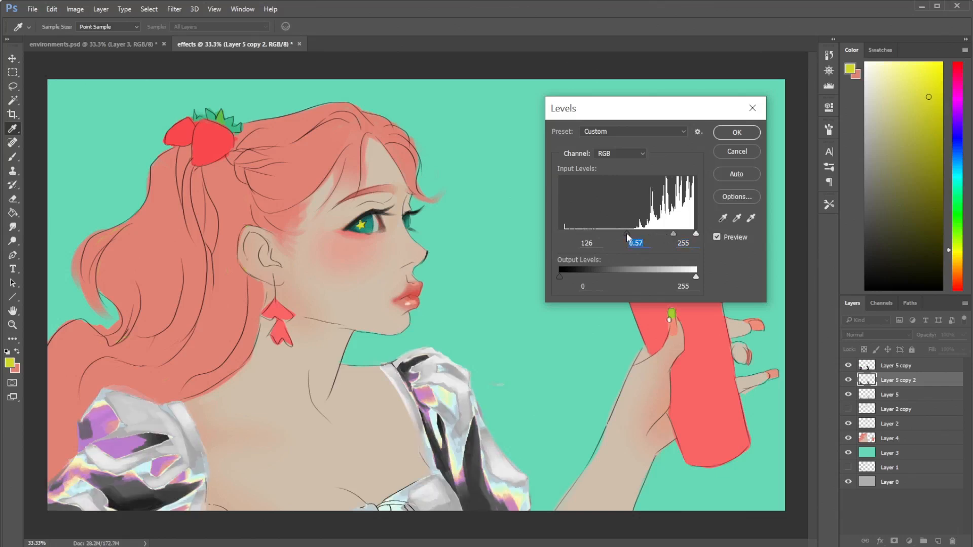
left_click(737, 132)
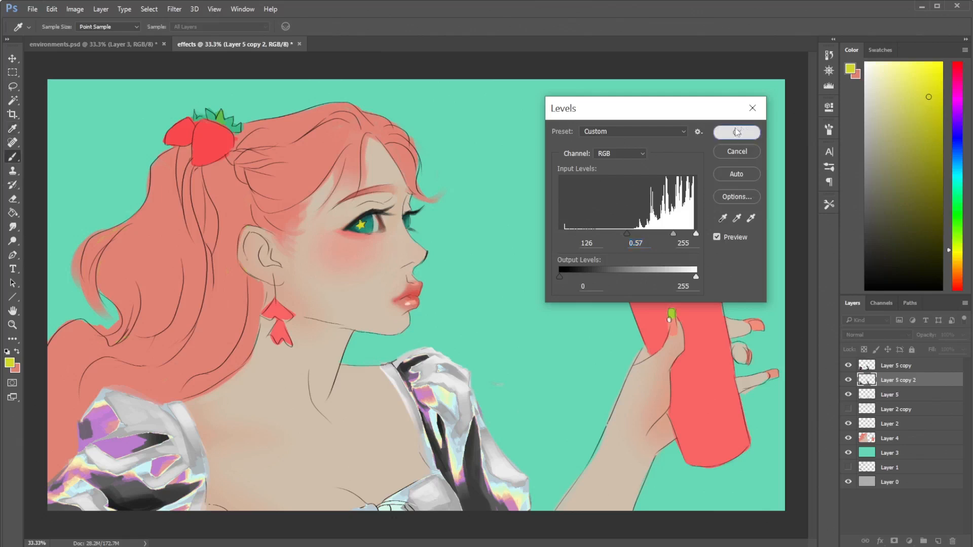
key("b")
- Try a Gradient Map on Layer 5 copy 2 with the white-ended and black-ended rainbow presets, and test reversing the white-ended one
left_click(174, 8)
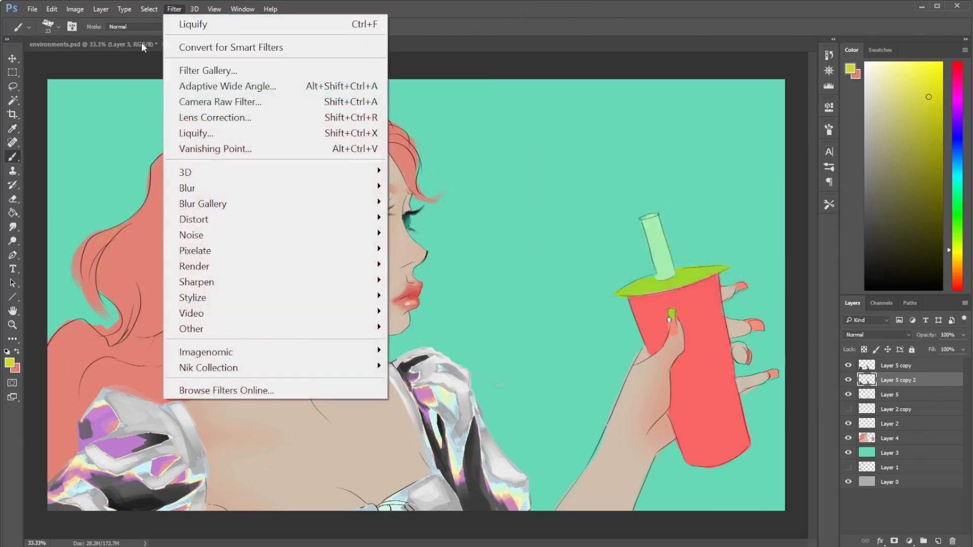
left_click(57, 10)
left_click(74, 9)
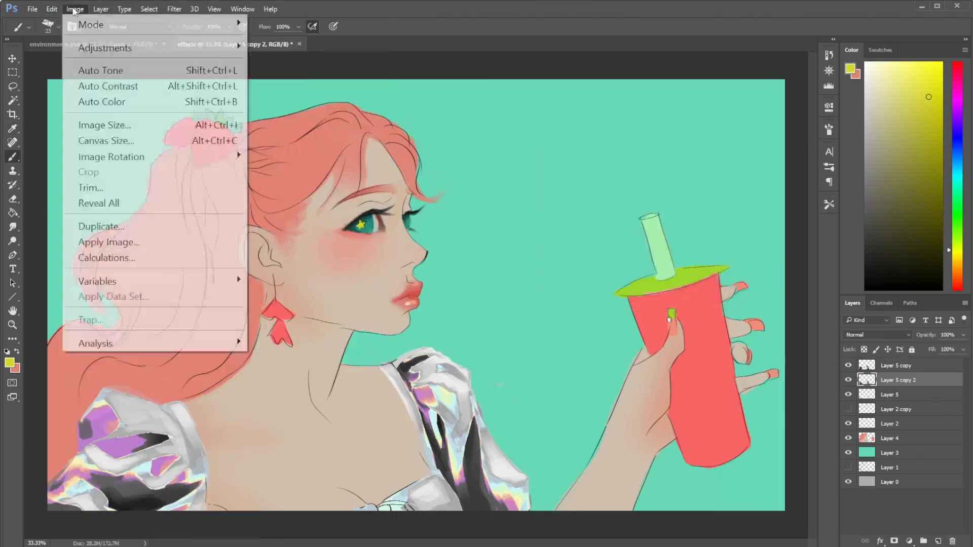
mouse_move(142, 57)
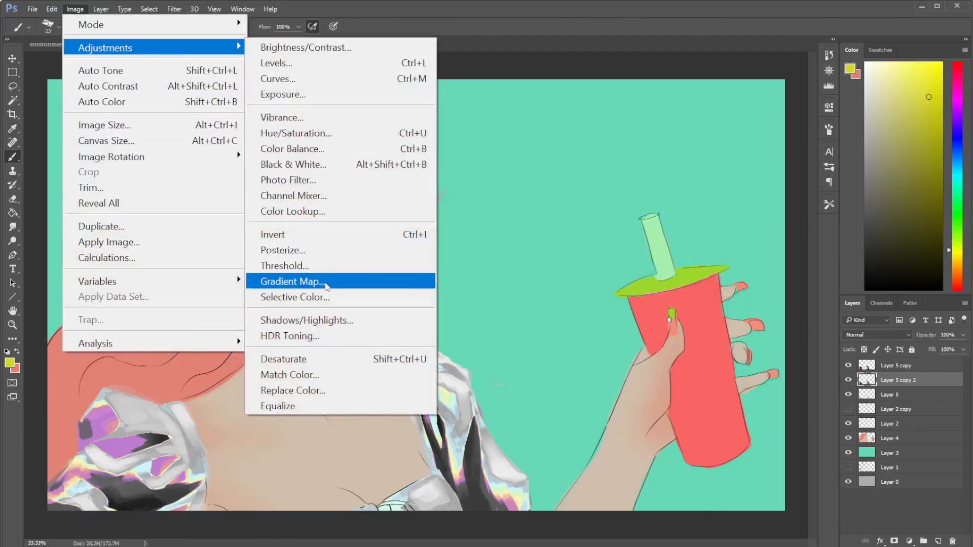
left_click(329, 277)
left_click(377, 234)
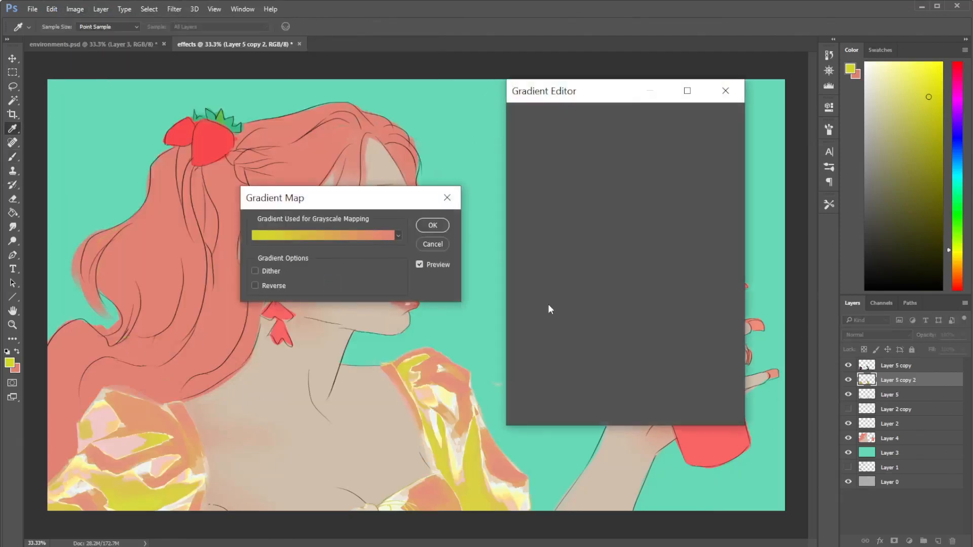
left_click(667, 152)
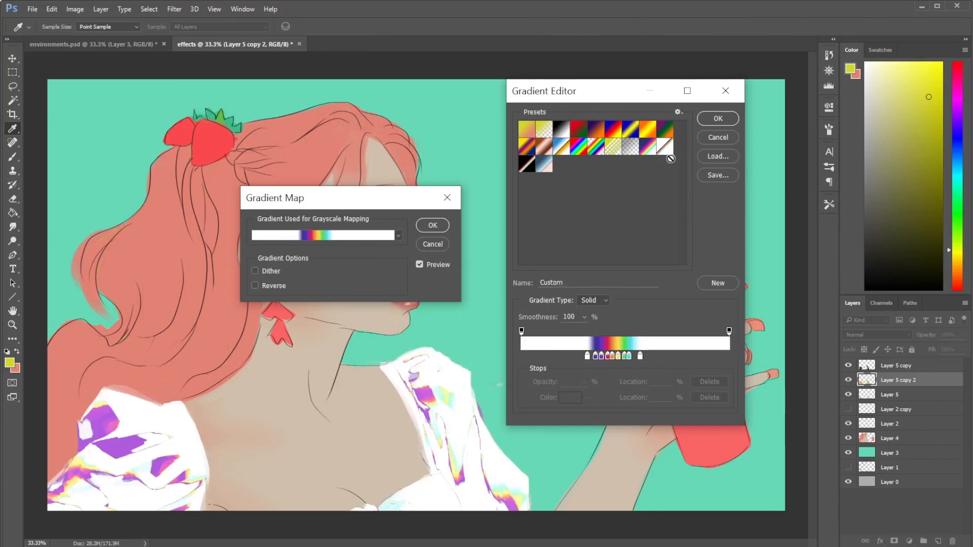
left_click(529, 168)
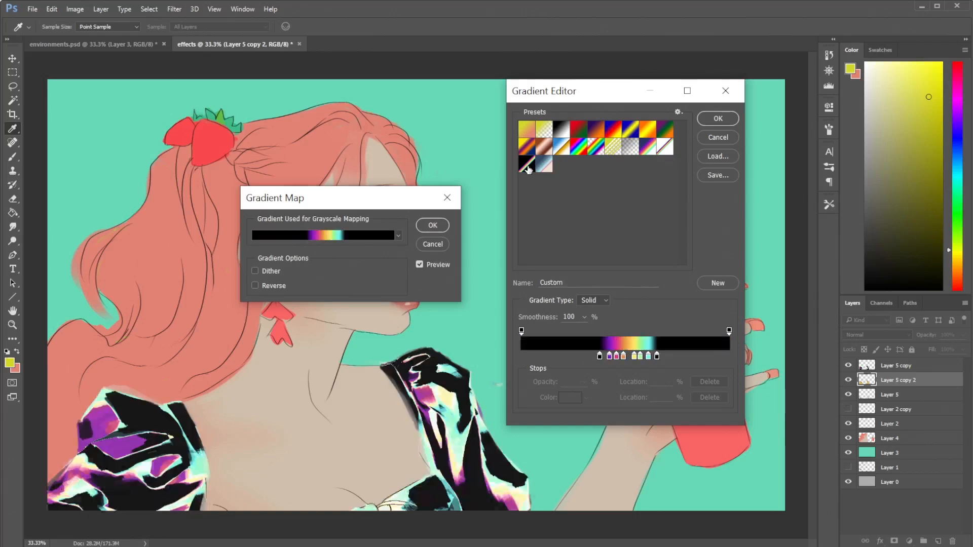
left_click(665, 148)
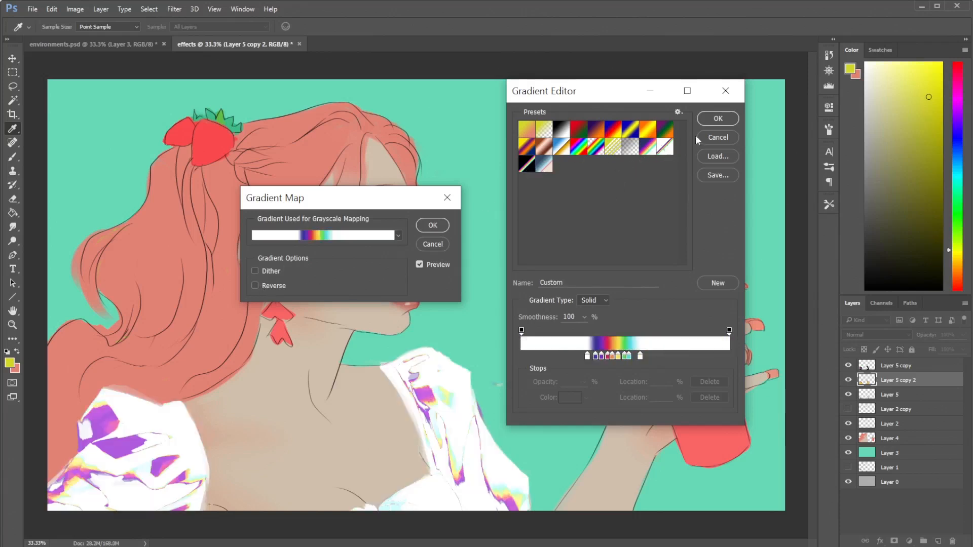
left_click(718, 119)
left_click(255, 286)
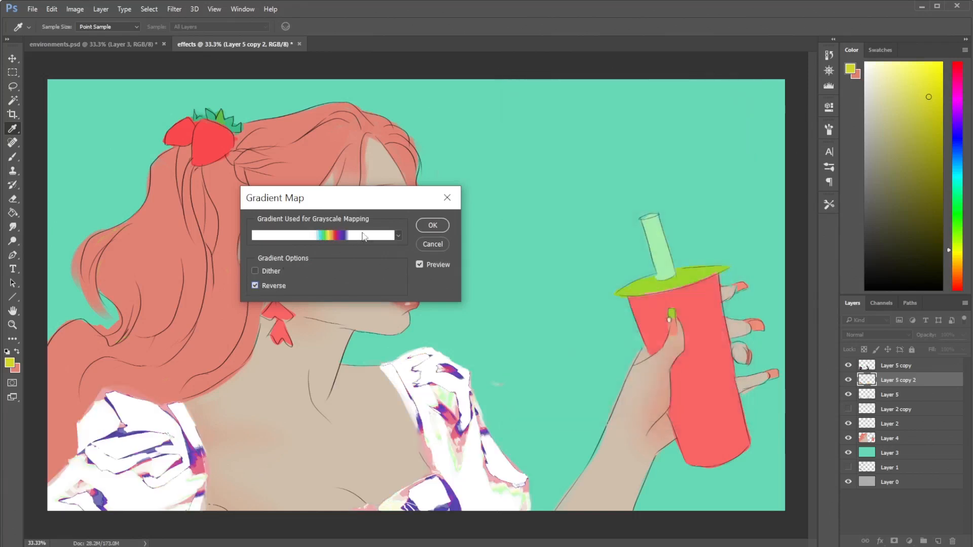
left_click(275, 287)
- Try the navy-to-white rainbow preset with its color stops shifted toward the dark end and yellow at 45%, and cancel the Gradient Map
left_click(343, 237)
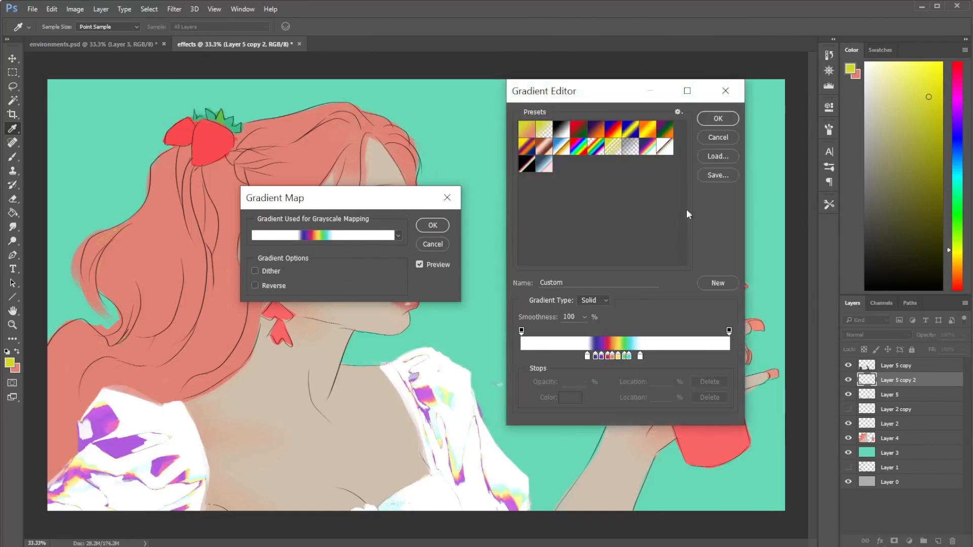
left_click(648, 148)
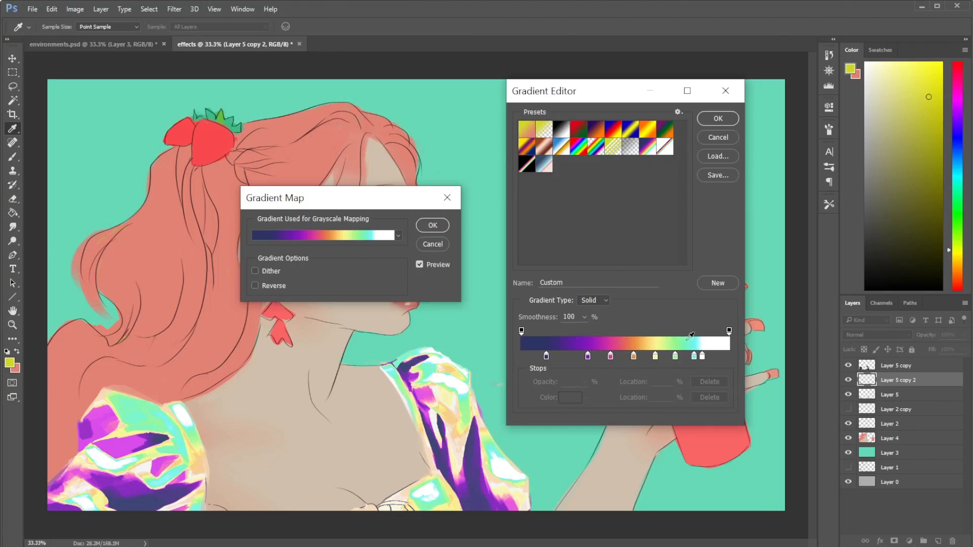
mouse_move(588, 356)
left_mouse_down()
mouse_move(556, 356)
mouse_move(619, 355)
mouse_move(584, 356)
left_mouse_up()
left_click_drag(655, 357, 614, 357)
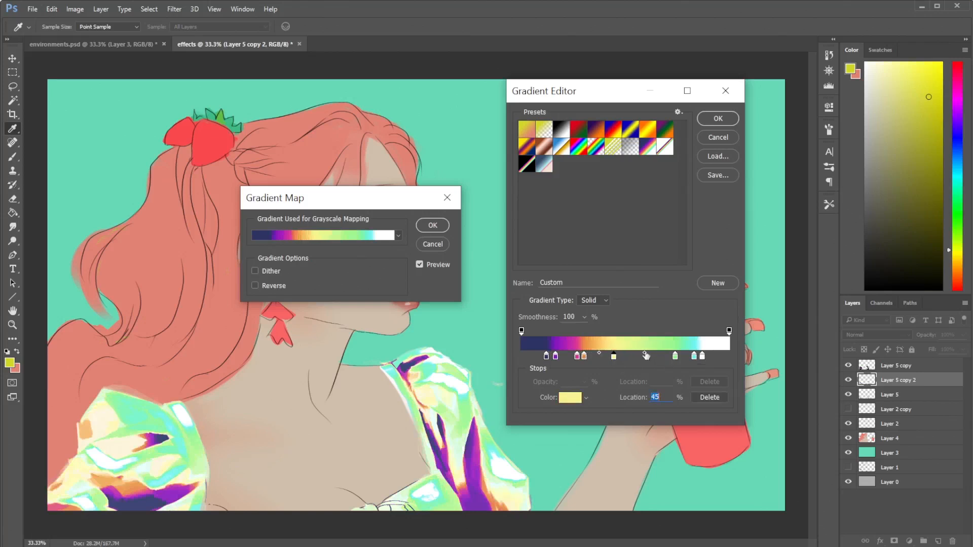
left_click(726, 140)
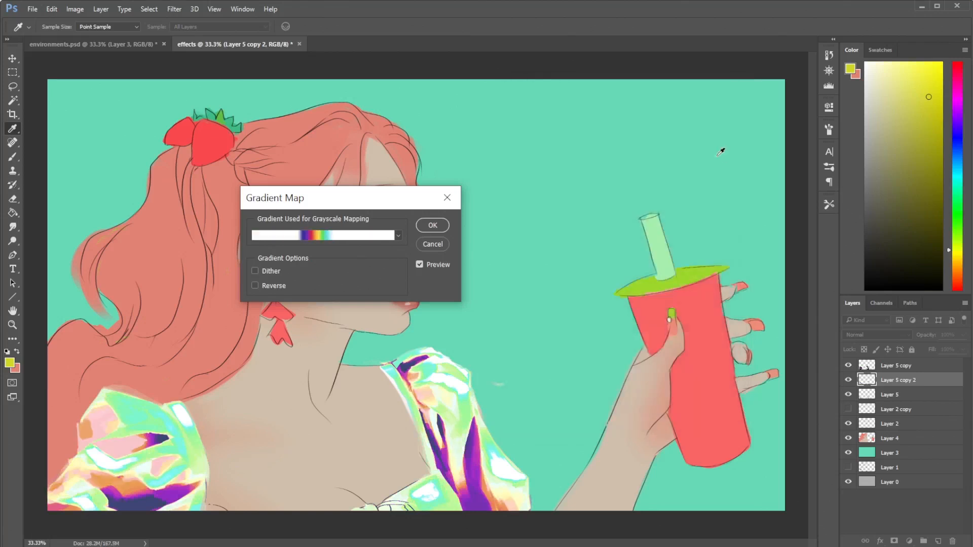
left_click(425, 244)
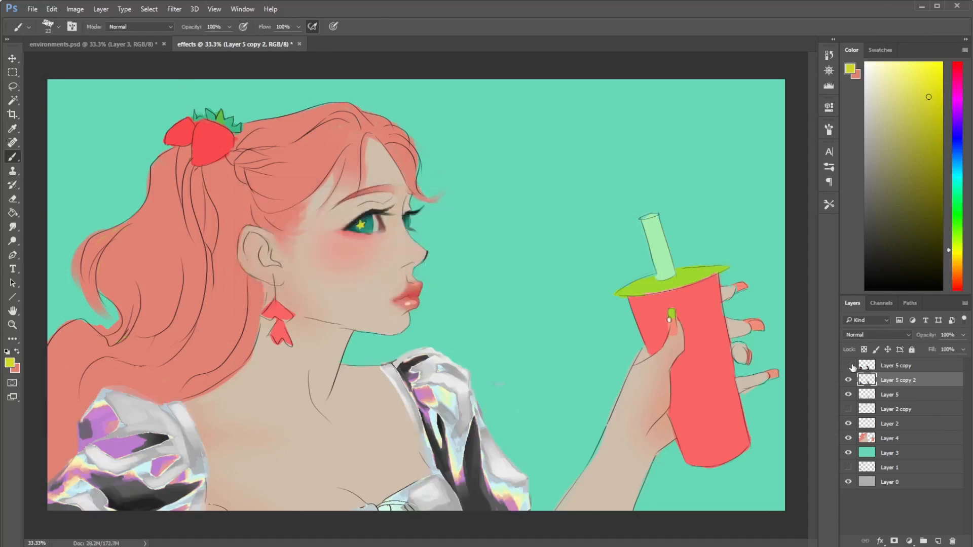
- Hide Layer 5 copy and increase the contrast of Layer 5 copy 2 with Levels, using a black input of 101 and a lowered white input
left_click(849, 365)
left_click(100, 10)
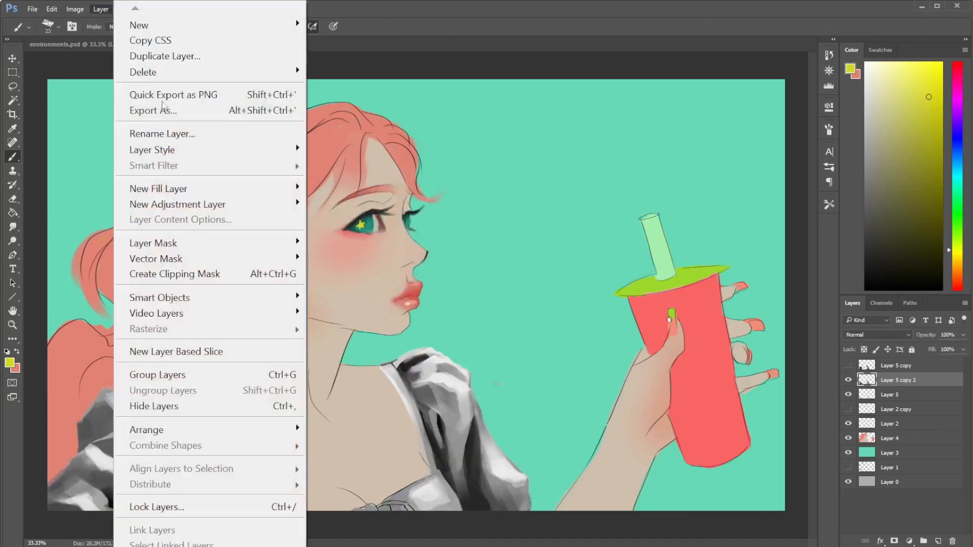
mouse_move(75, 10)
mouse_move(236, 46)
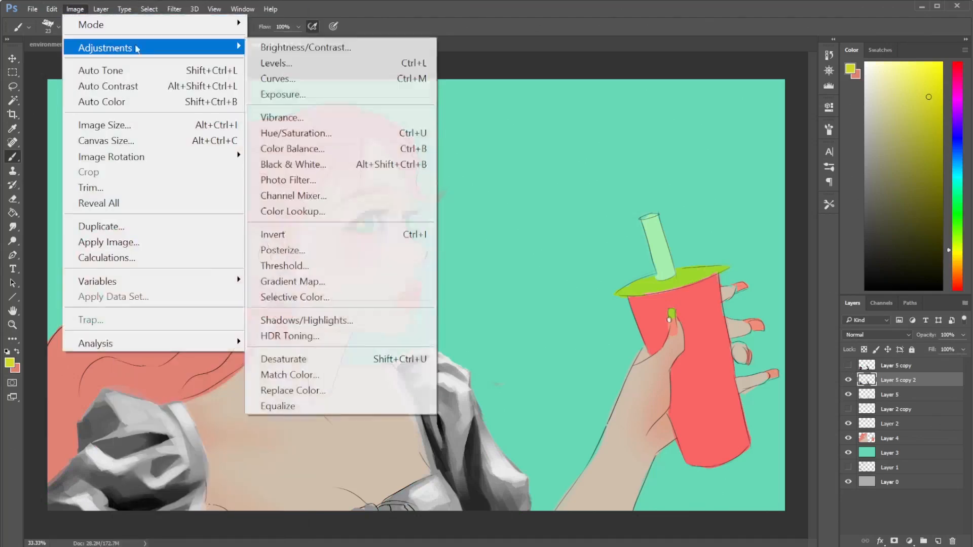
left_click(311, 65)
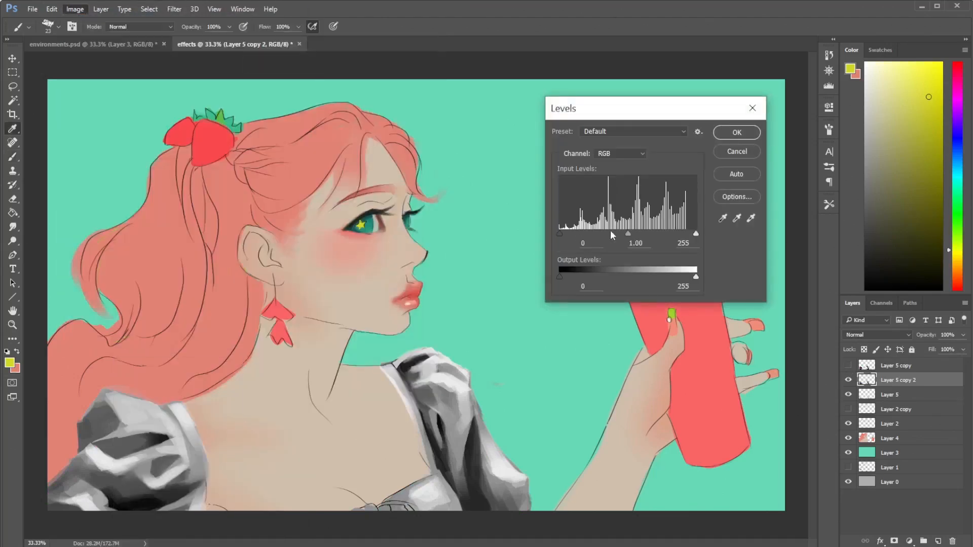
left_click_drag(561, 235, 634, 238)
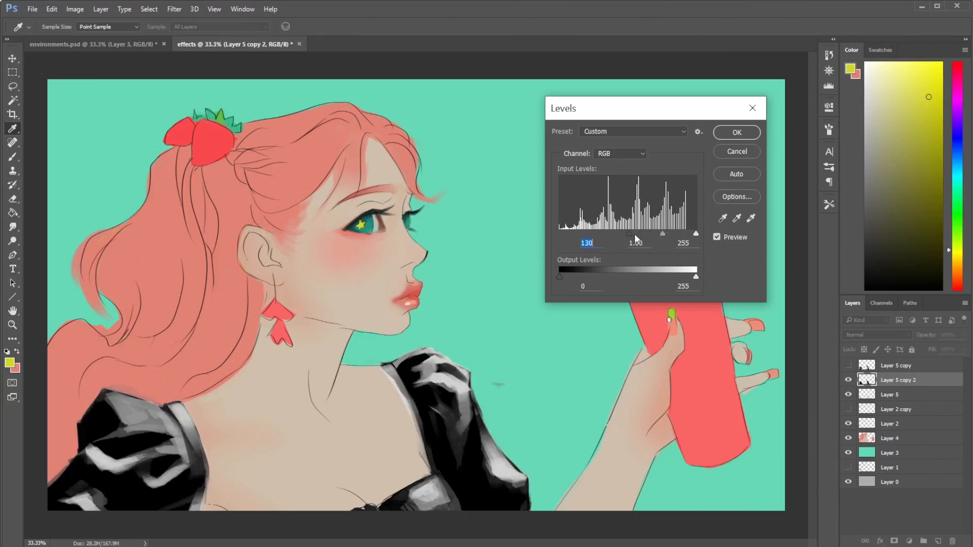
left_click_drag(622, 233, 614, 232)
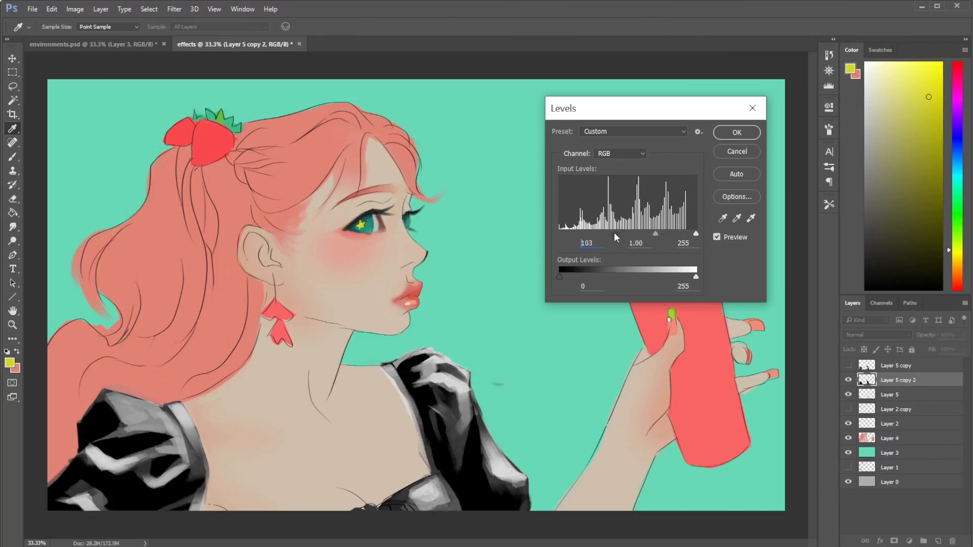
left_click_drag(696, 233, 694, 233)
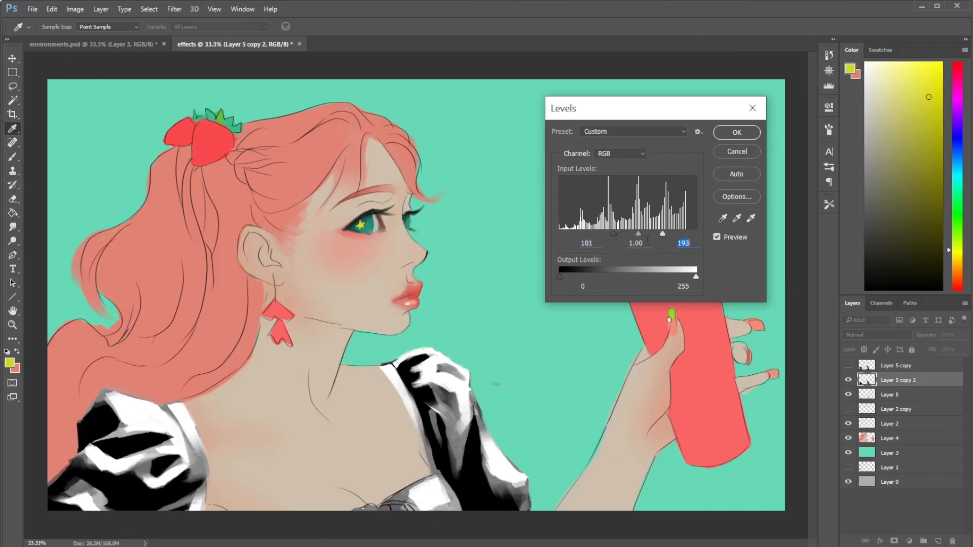
left_click_drag(662, 233, 689, 233)
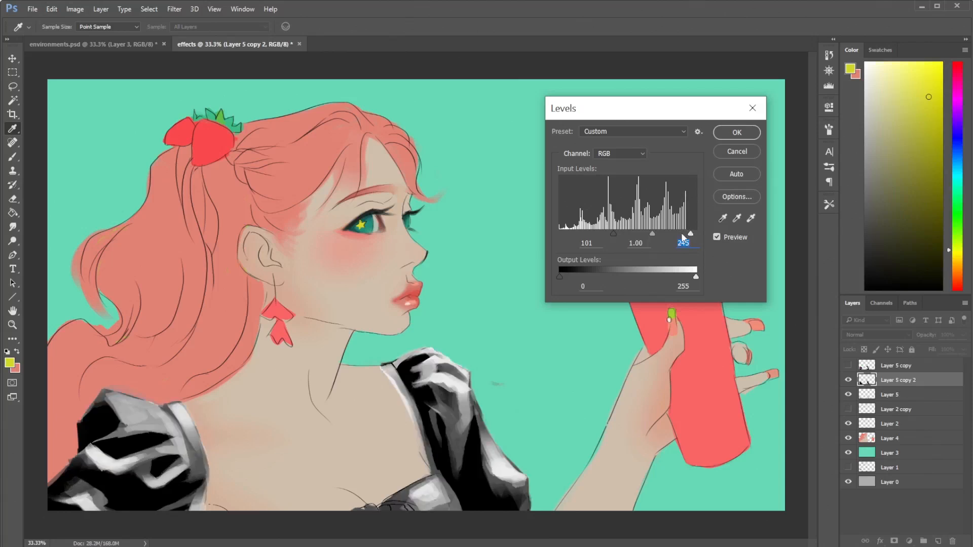
left_click(735, 132)
- Start a Gradient Map on Layer 5 copy 2 and load the white-ended rainbow preset
left_click(76, 11)
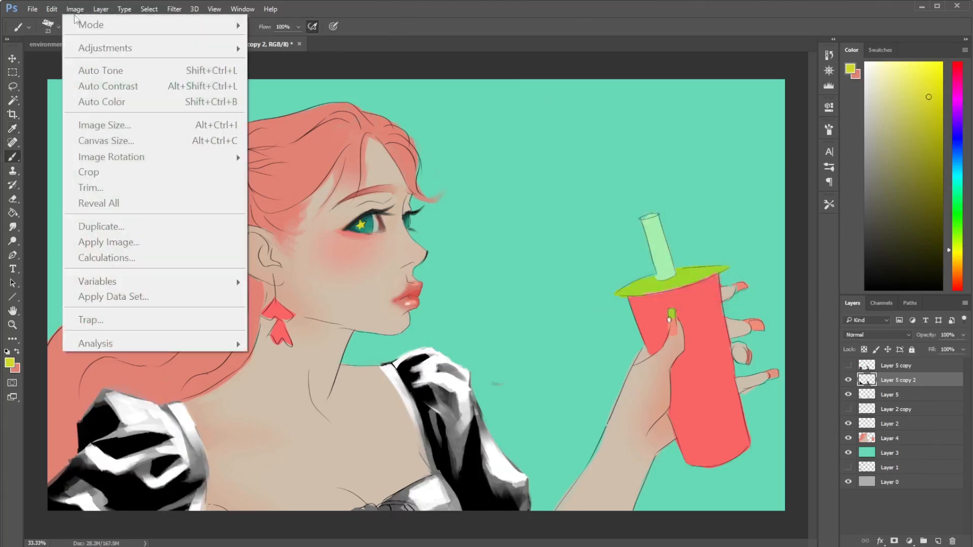
left_click(78, 10)
left_click(78, 10)
mouse_move(92, 49)
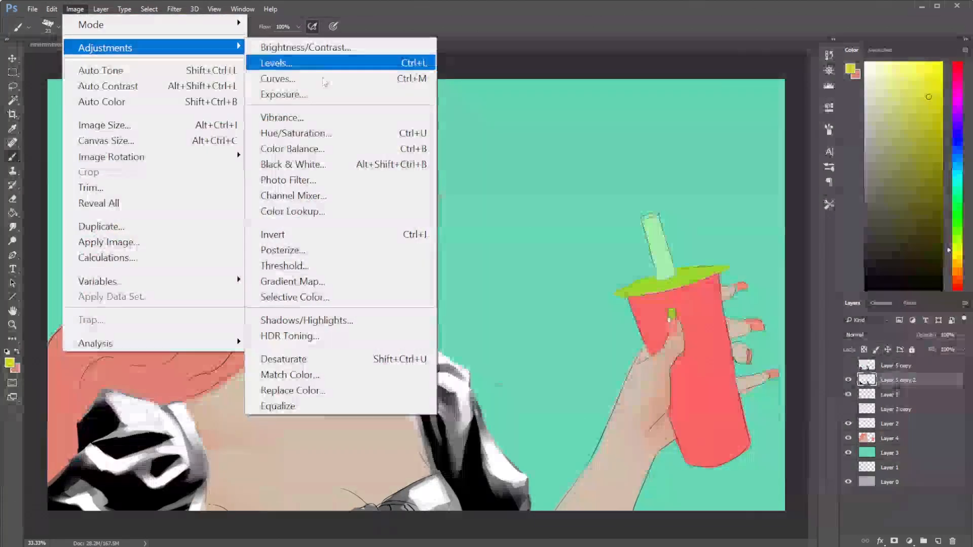
left_click(283, 277)
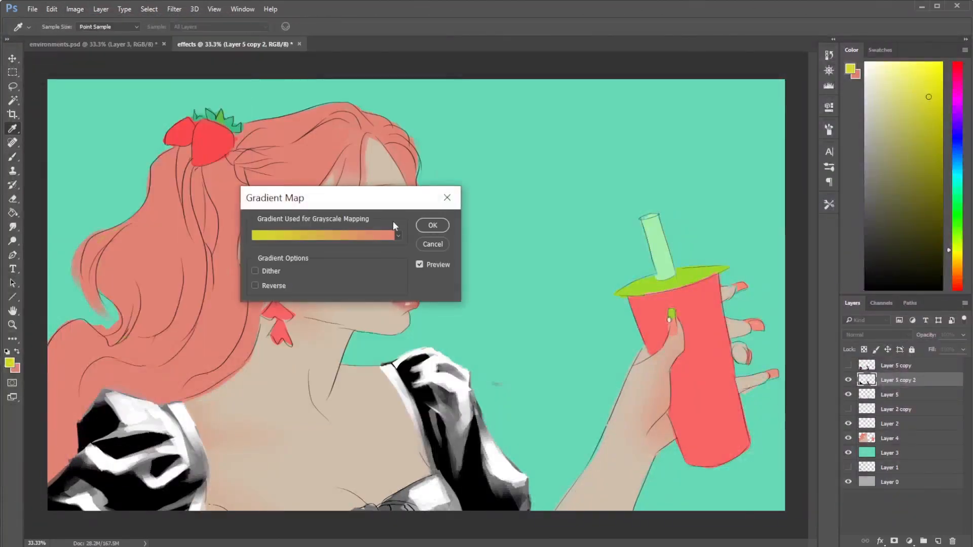
left_click(391, 236)
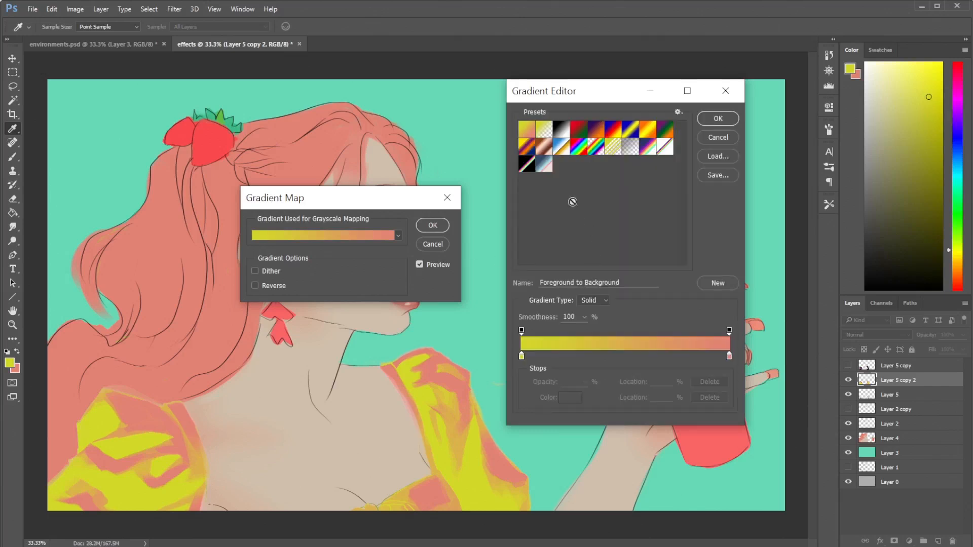
left_click(665, 147)
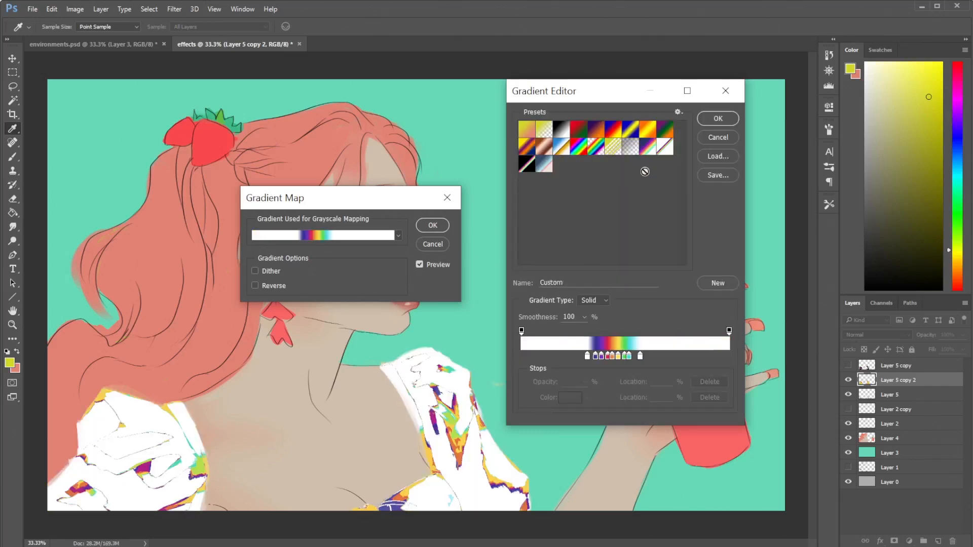
mouse_move(588, 357)
left_mouse_down()
mouse_move(571, 357)
mouse_move(590, 357)
left_mouse_up()
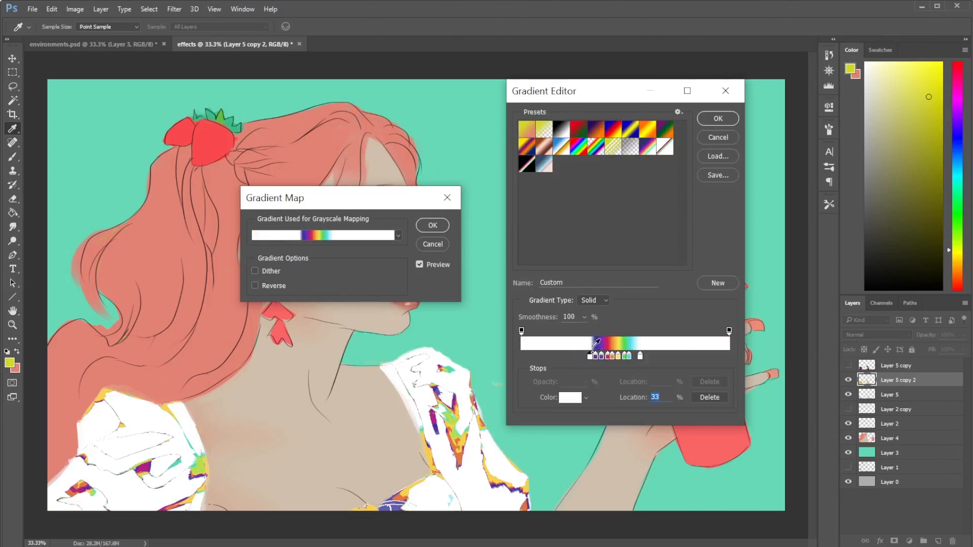
left_click(577, 152)
left_click(667, 150)
- Delete the gradient's first white stop so it starts with blue, and spread the purple, red, orange and yellow stops, with orange at 37%
left_click_drag(587, 358, 533, 358)
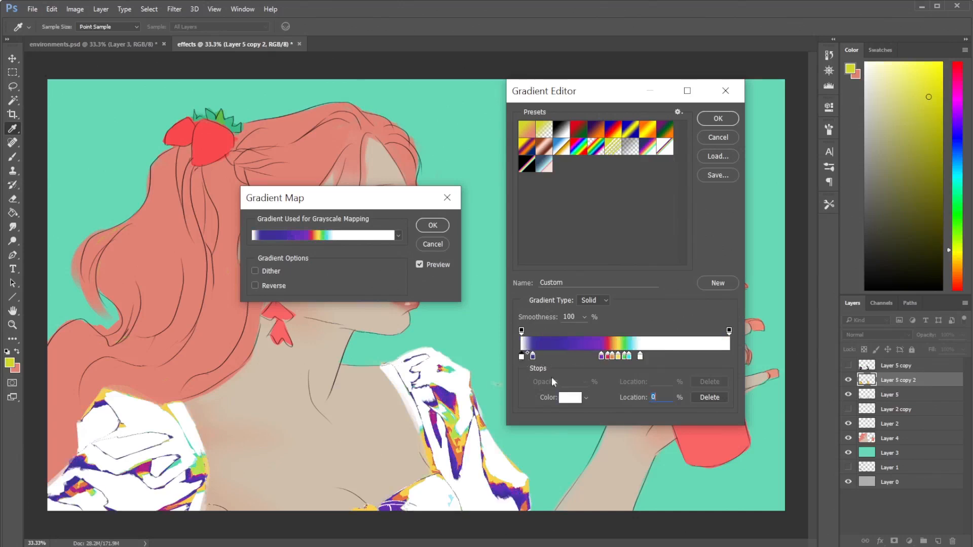
left_click(571, 400)
key("Return")
left_click(710, 397)
left_click_drag(533, 356, 524, 357)
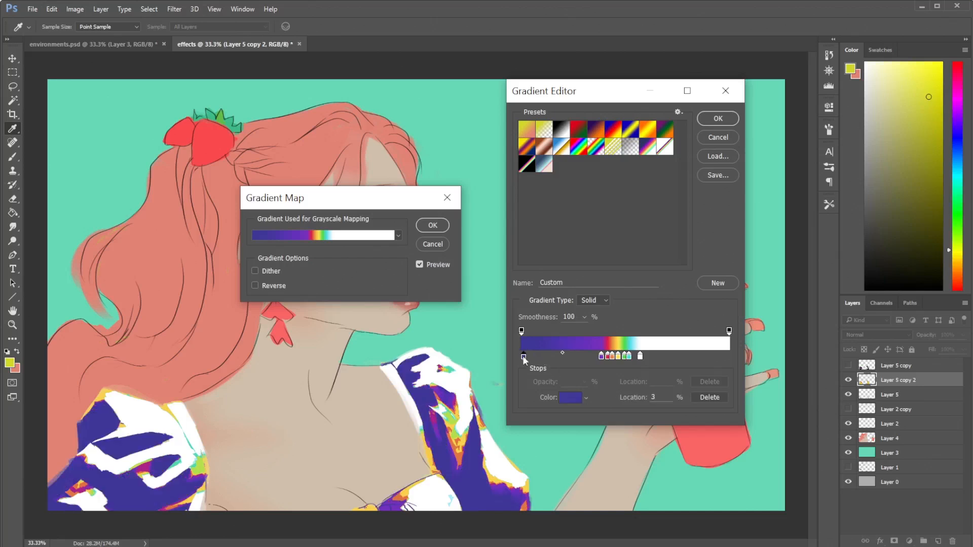
mouse_move(600, 357)
left_mouse_down()
mouse_move(527, 357)
mouse_move(599, 357)
left_mouse_up()
left_click_drag(537, 358, 599, 357)
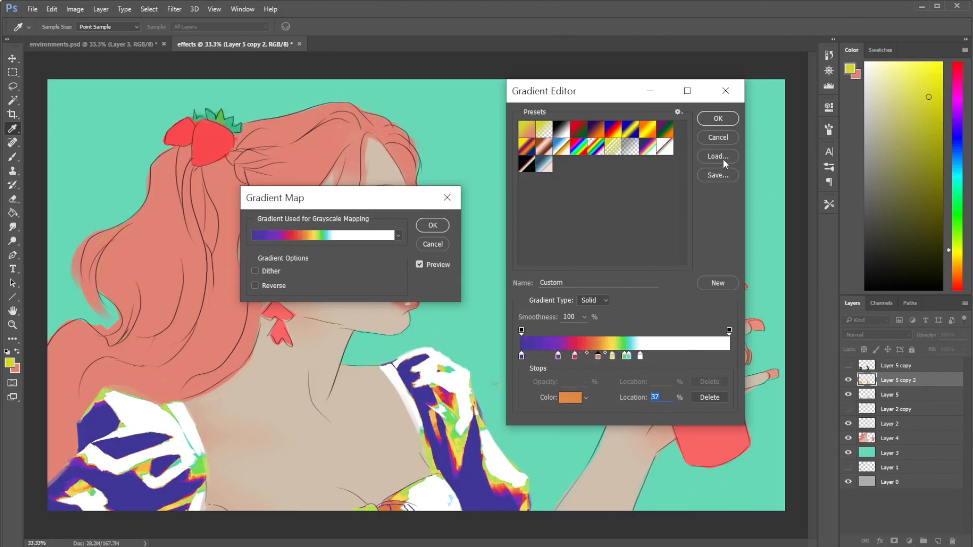
- Discard the edited rainbow gradient and cancel the Gradient Map on Layer 5 copy 2
left_click(719, 140)
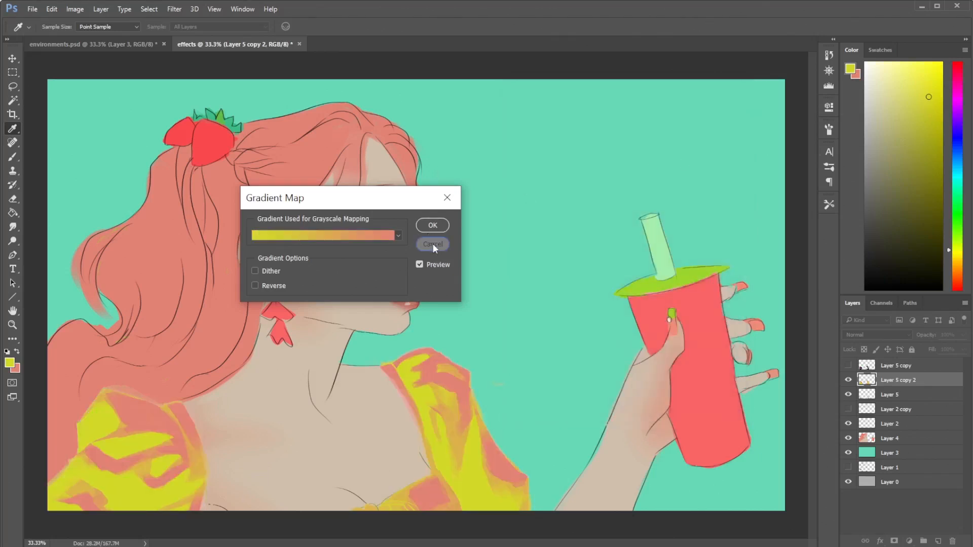
left_click(433, 245)
key("b")
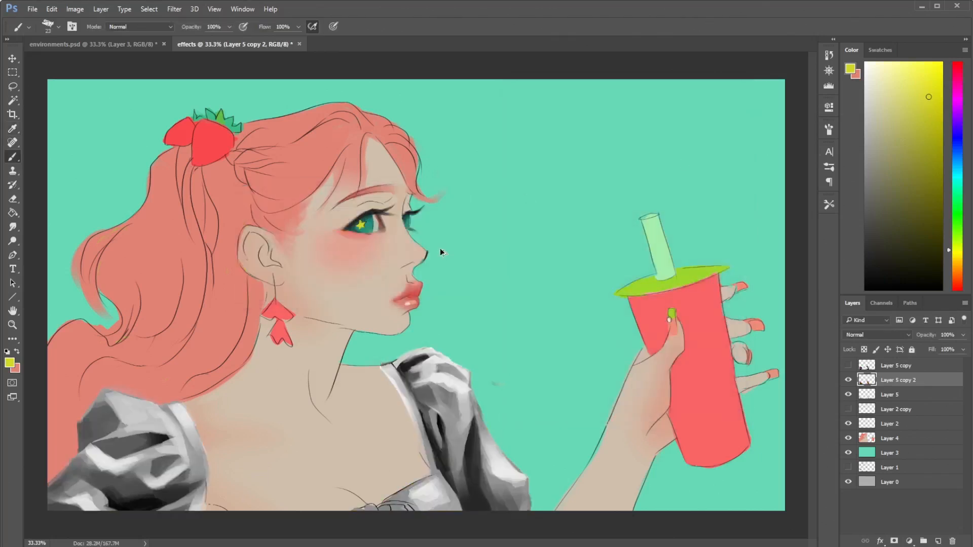
- Try the black-ended and white-ended rainbow presets in a new Gradient Map on Layer 5 copy 2, and cancel it
left_click(75, 8)
mouse_move(120, 53)
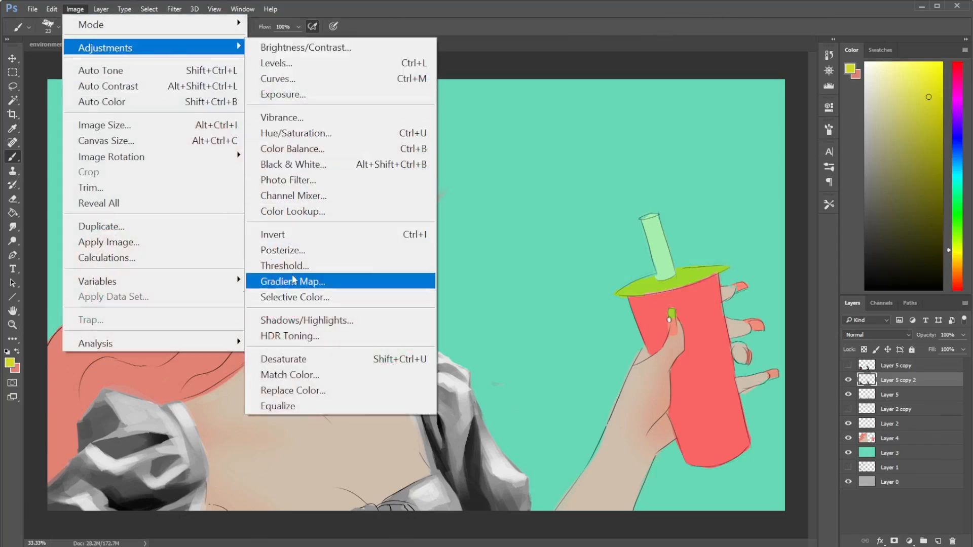
left_click(293, 282)
left_click(324, 237)
left_click(528, 166)
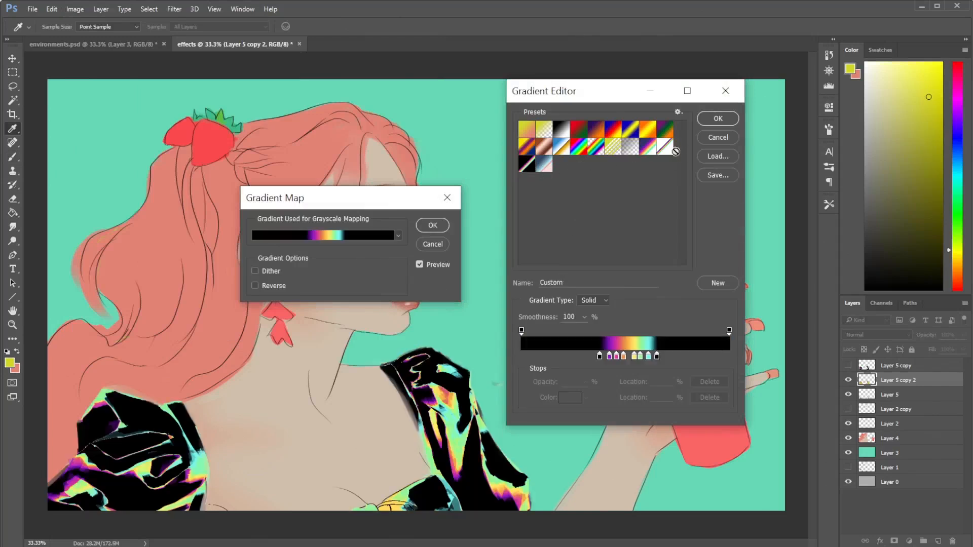
left_click(665, 149)
left_click(649, 147)
left_click(660, 152)
left_click(719, 140)
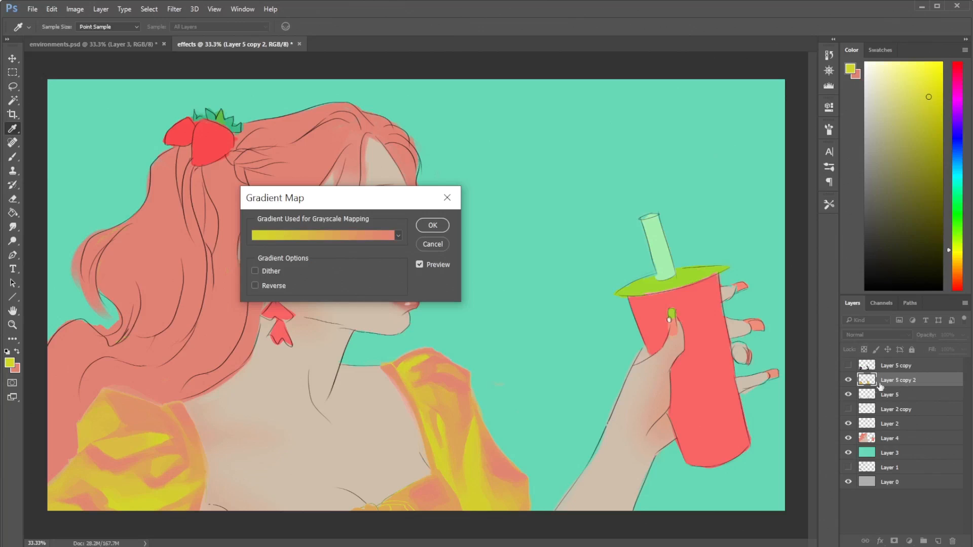
left_click(450, 247)
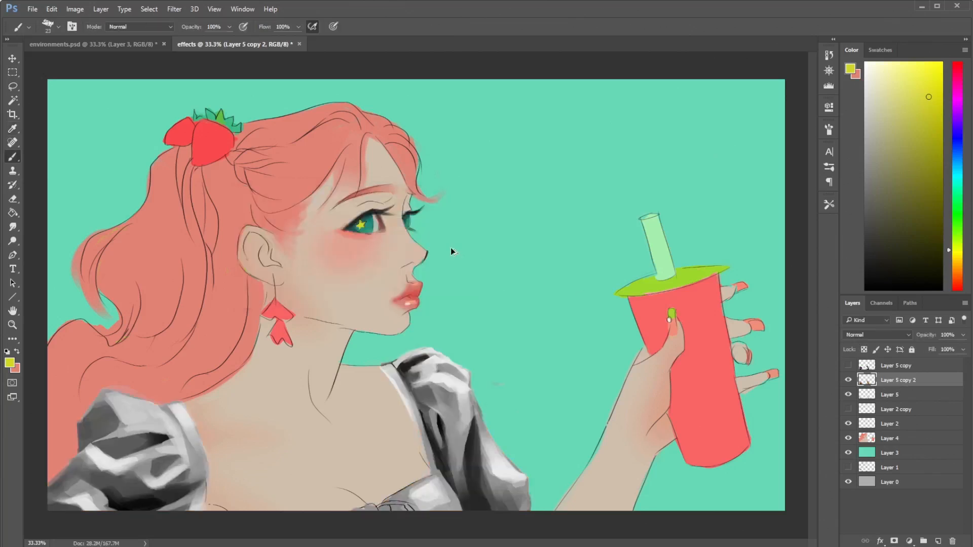
- Undo the earlier Levels change on Layer 5 copy 2 and reapply Levels with a black input of 81 and a slightly lowered white input
left_click(75, 9)
mouse_move(102, 44)
left_click(284, 58)
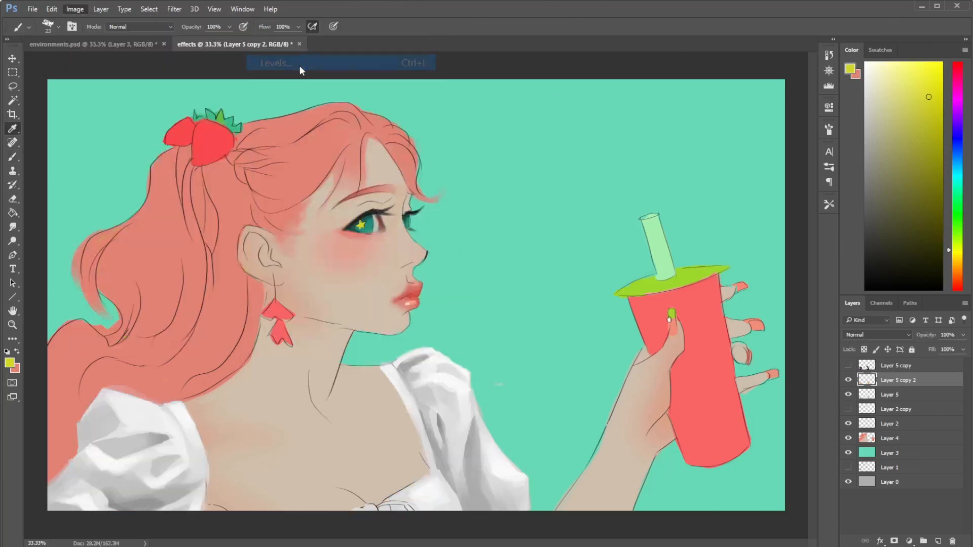
left_click_drag(567, 231, 602, 234)
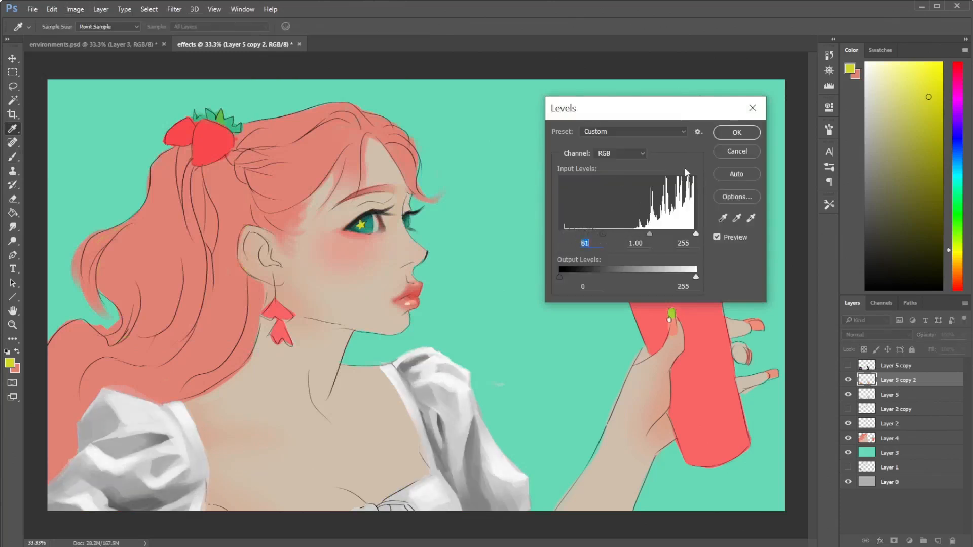
left_click_drag(696, 234, 676, 236)
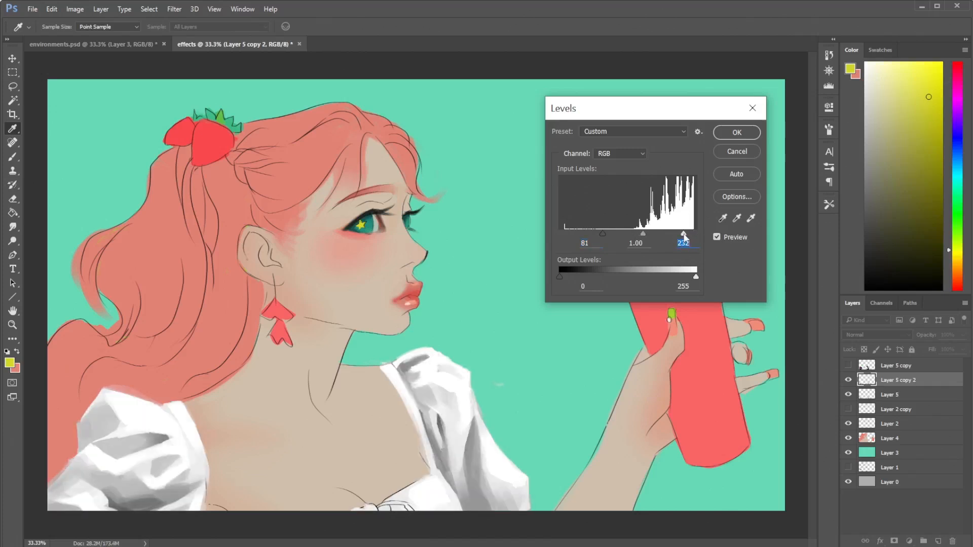
left_click(737, 133)
- Start a Gradient Map on Layer 5 copy 2 and load the white-ended rainbow preset, discarding a trial shift of its stops toward the dark end
left_click(75, 9)
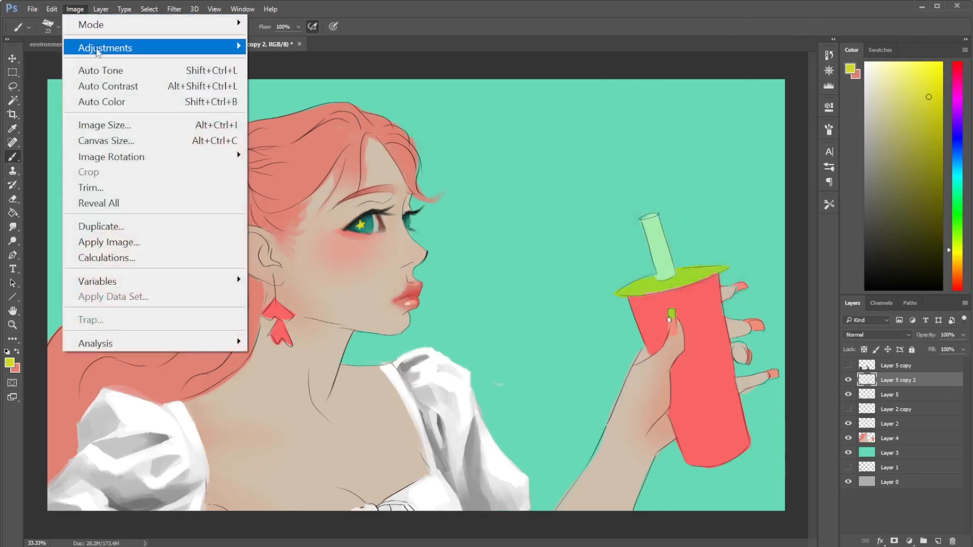
mouse_move(109, 44)
left_click(406, 275)
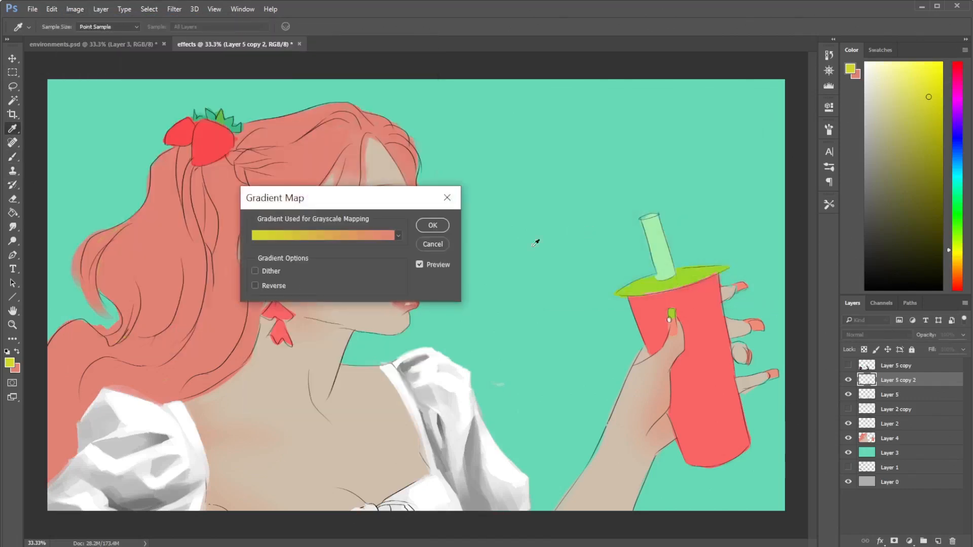
left_click(325, 235)
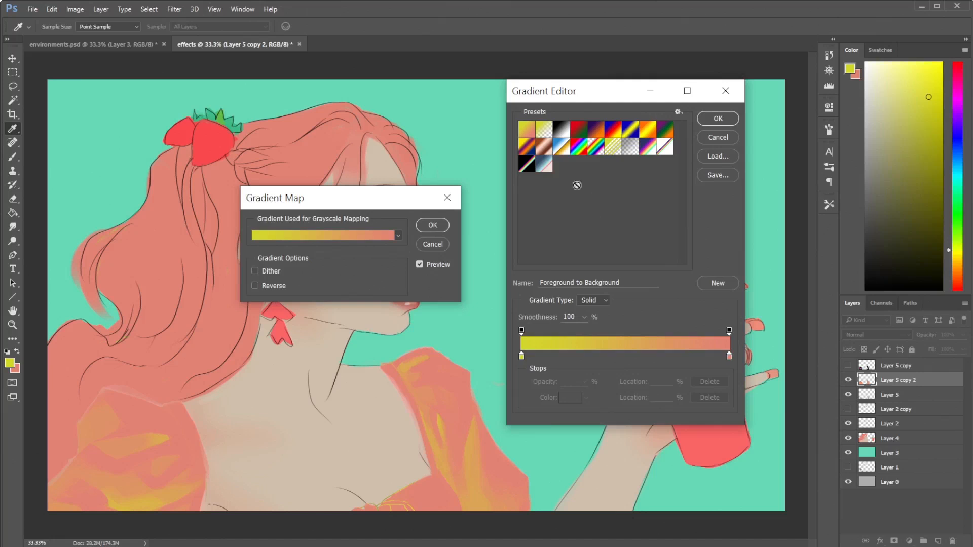
left_click(664, 148)
mouse_move(587, 356)
left_mouse_down()
mouse_move(529, 356)
mouse_move(583, 358)
left_mouse_up()
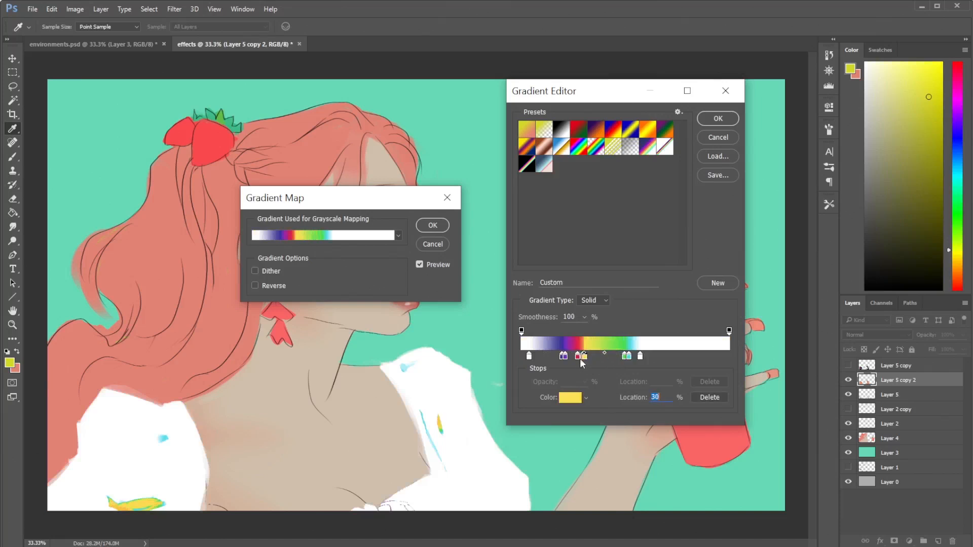
left_click(664, 147)
- Spread the gradient's color stops toward the light end, with the last white stop at 86% and yellow at 65%, and apply the Gradient Map
left_click(640, 356)
left_click_drag(647, 356, 701, 357)
left_click(721, 356)
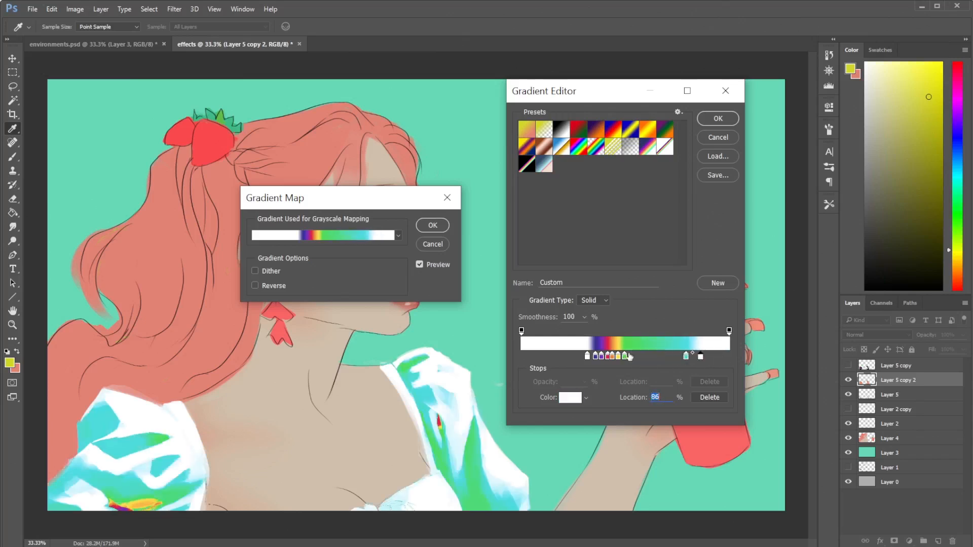
left_click(676, 357)
left_click_drag(618, 356, 656, 357)
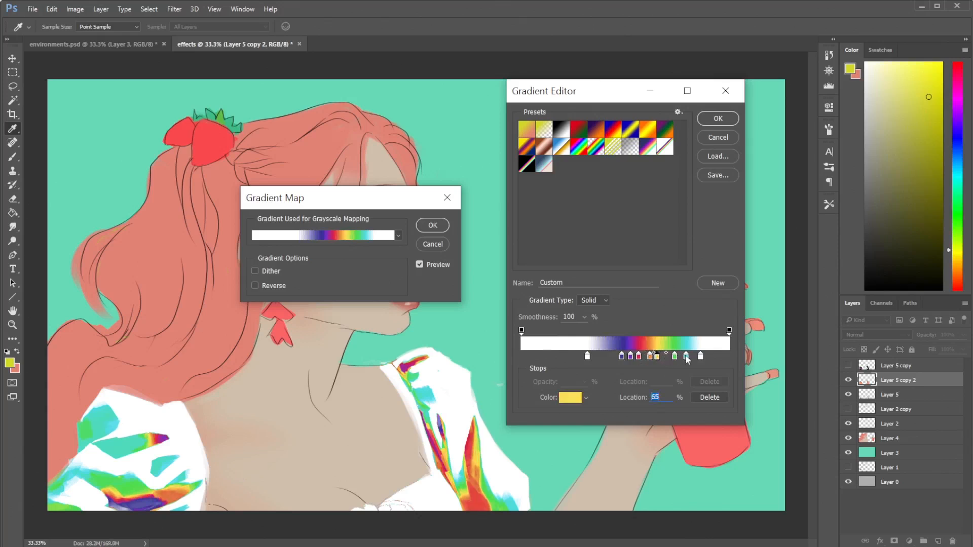
left_click(621, 355)
left_click(718, 118)
left_click(435, 226)
key("b")
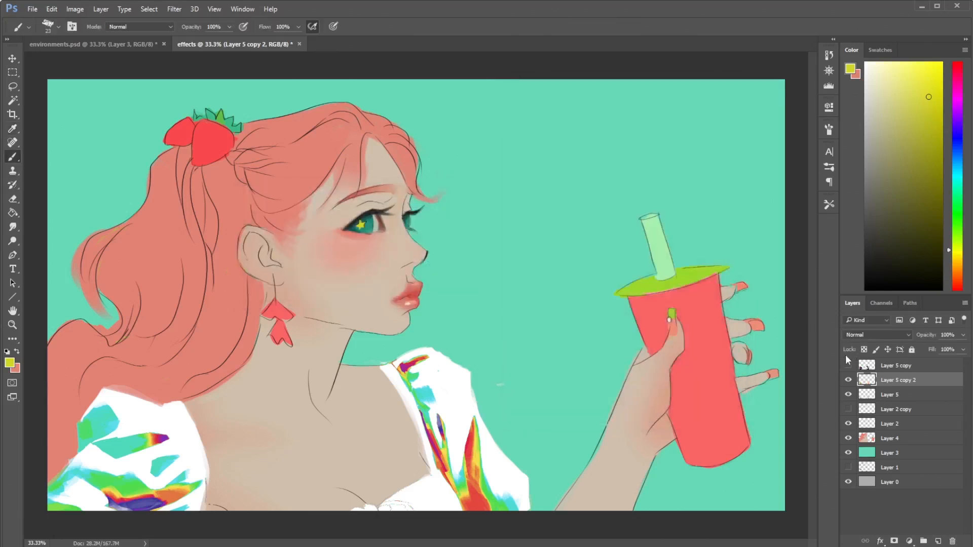
- Try the Lighten blend mode on Layer 5 copy 2, and switch it to Darken
left_click(876, 335)
left_click(854, 403)
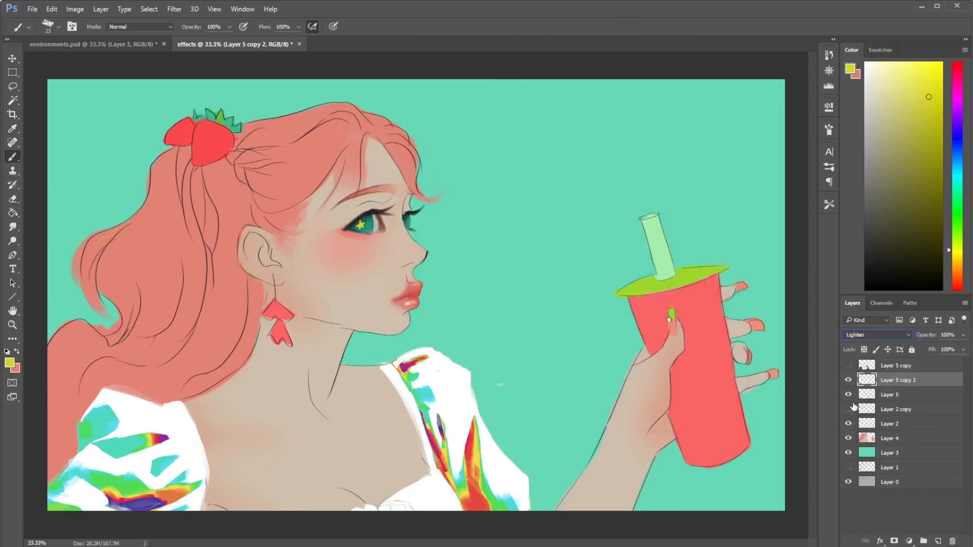
left_click(862, 335)
left_click(853, 363)
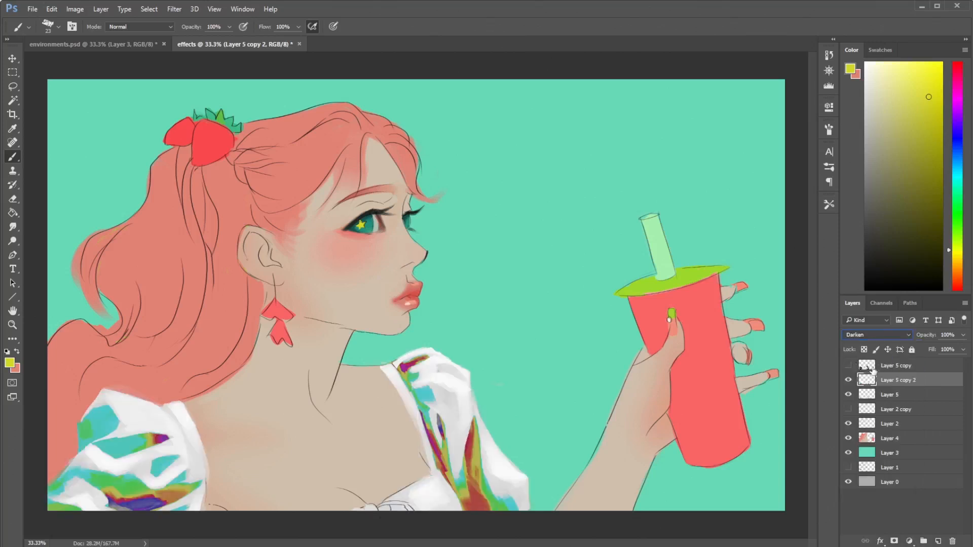
- Soften the rainbow colors of Layer 5 copy 2 with Hue/Saturation, using hue -4, saturation -11 and lightness +18
left_click(74, 10)
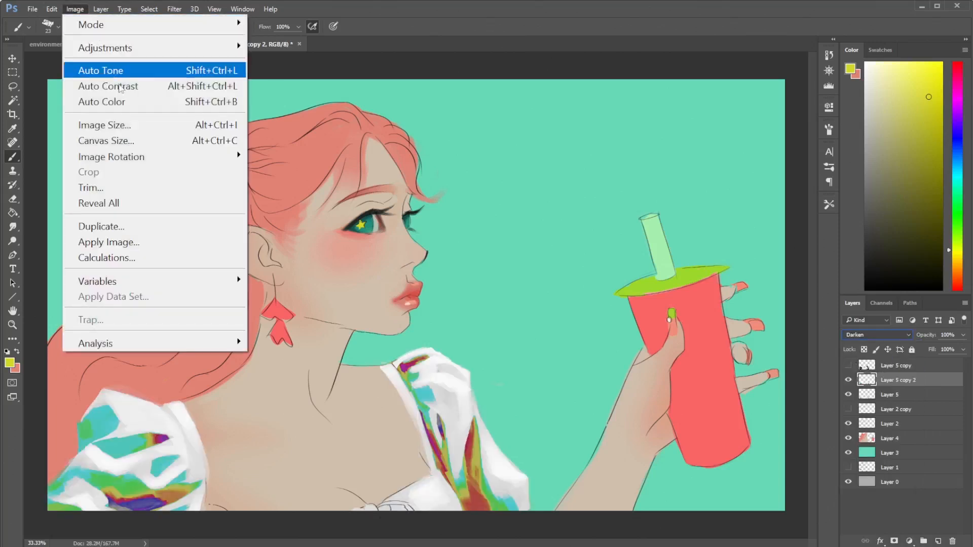
mouse_move(236, 43)
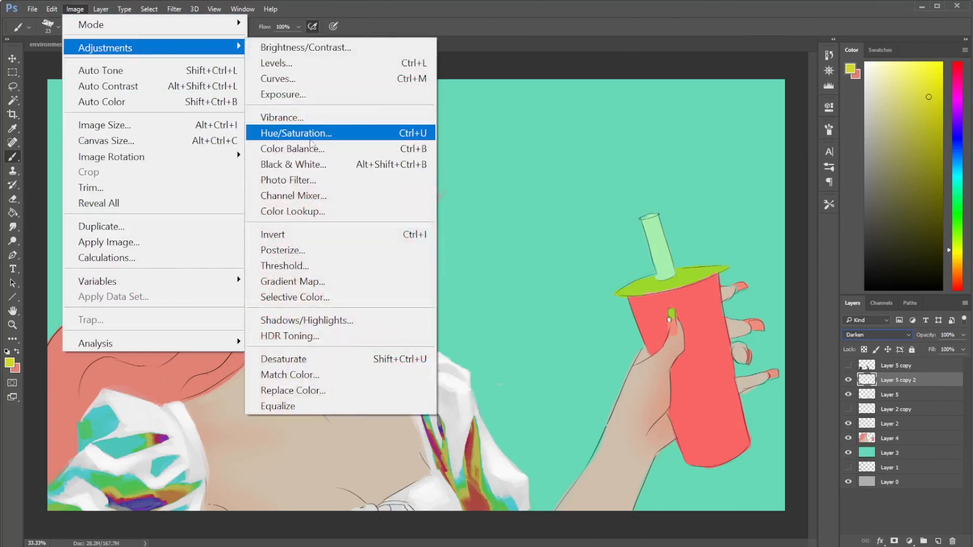
left_click(299, 134)
left_click_drag(260, 203, 502, 106)
left_click_drag(492, 222, 503, 226)
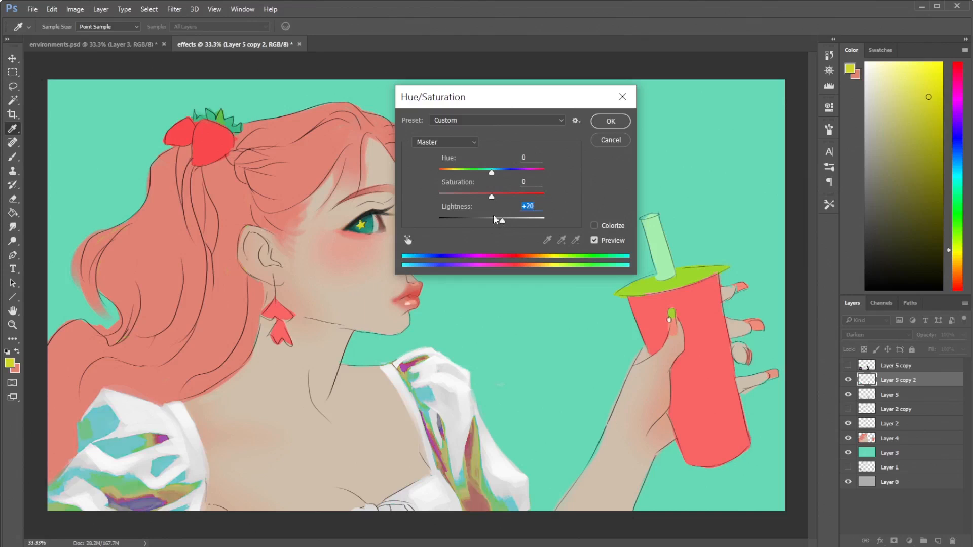
left_click(477, 195)
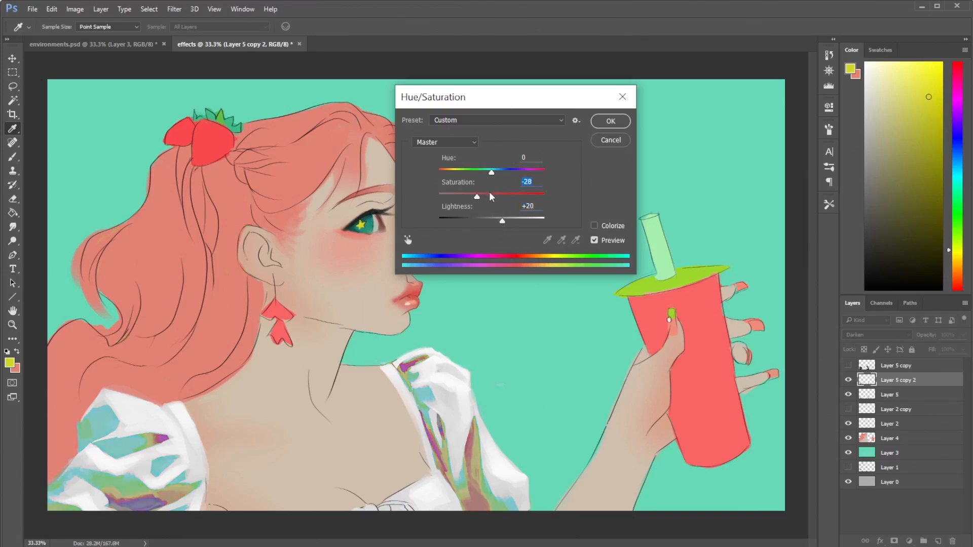
left_click(511, 194)
left_click_drag(485, 175, 490, 197)
left_click(481, 195)
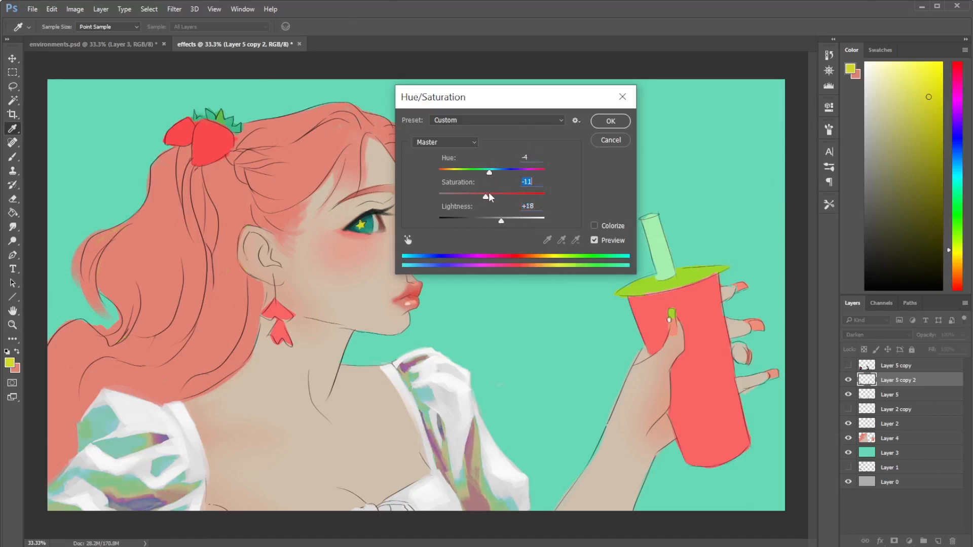
left_click(611, 121)
key("b")
- Adjust the Levels of Layer 5 copy 2 with a black input of 0, midtones of 0.58 and a white input of 181
left_click(75, 9)
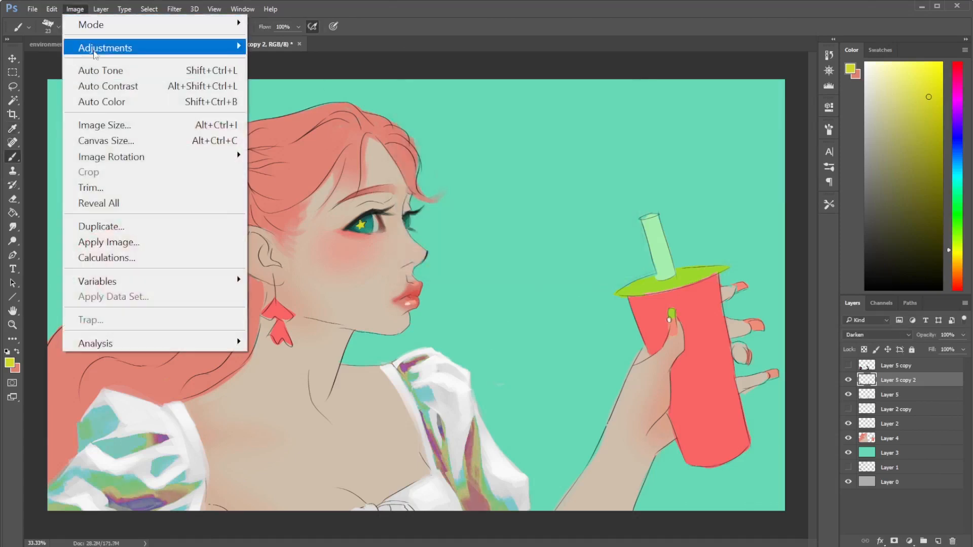
mouse_move(103, 49)
left_click(334, 63)
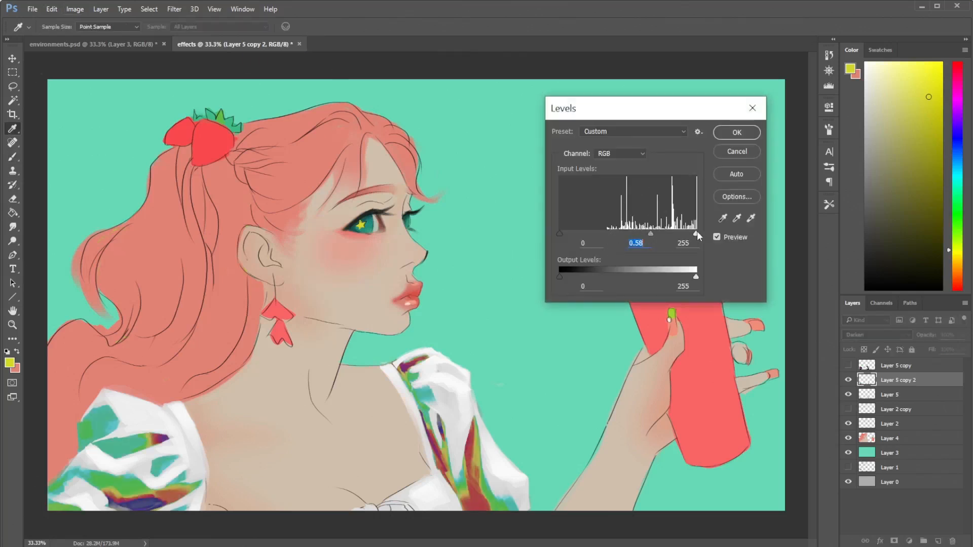
left_click(678, 235)
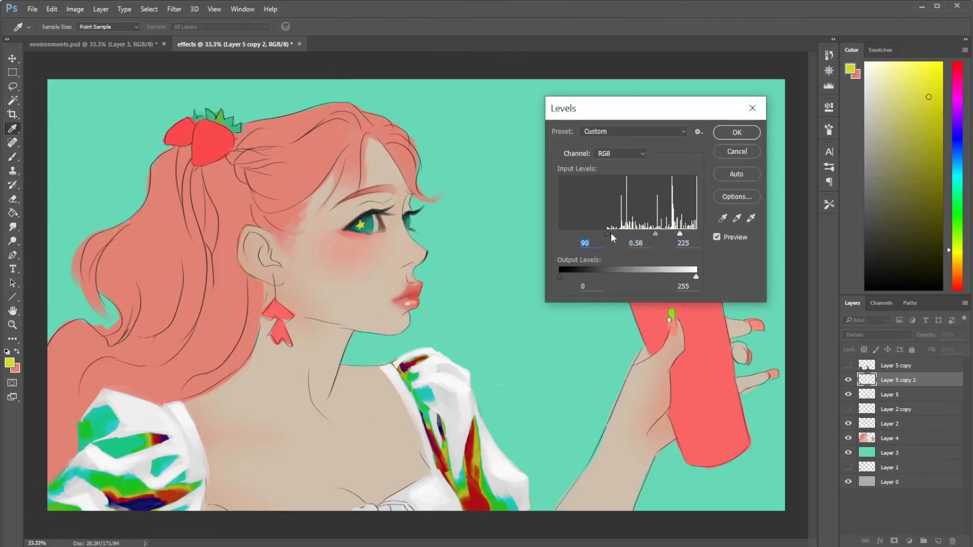
left_click_drag(609, 233, 560, 234)
left_click_drag(641, 236, 658, 237)
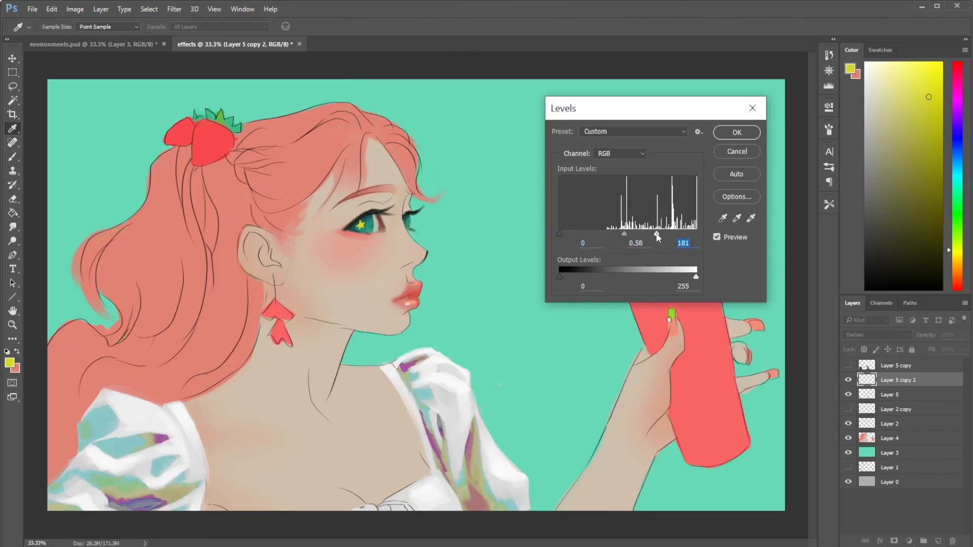
left_click(737, 132)
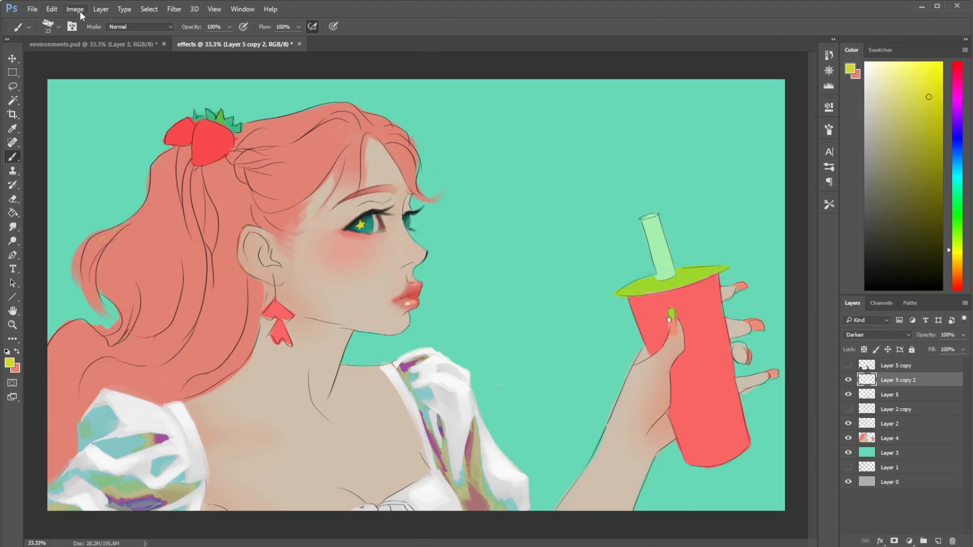
- Open Curves for Layer 5 copy 2 and bend the Red channel's curve into waves, including a point at input 60, output 82
left_click(76, 9)
mouse_move(236, 43)
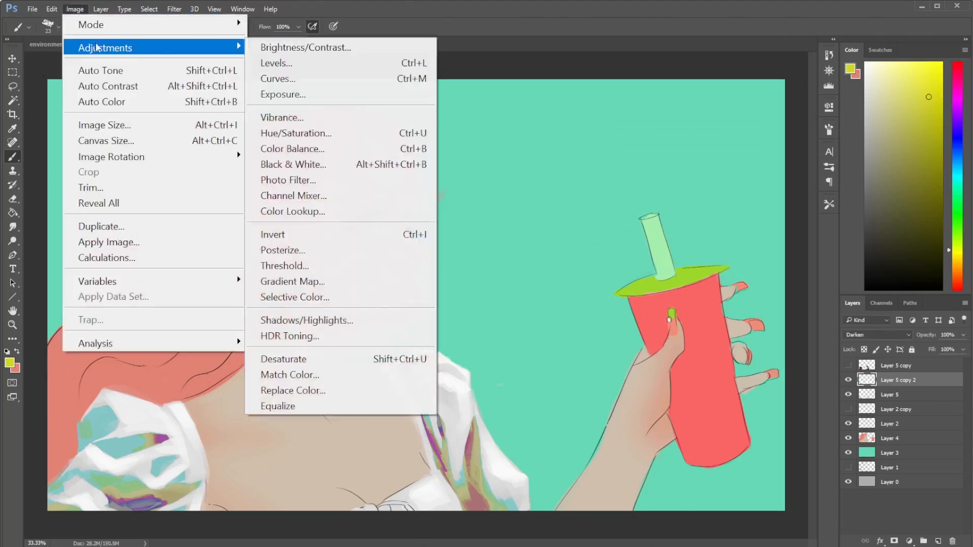
left_click(303, 81)
left_click_drag(307, 98, 590, 115)
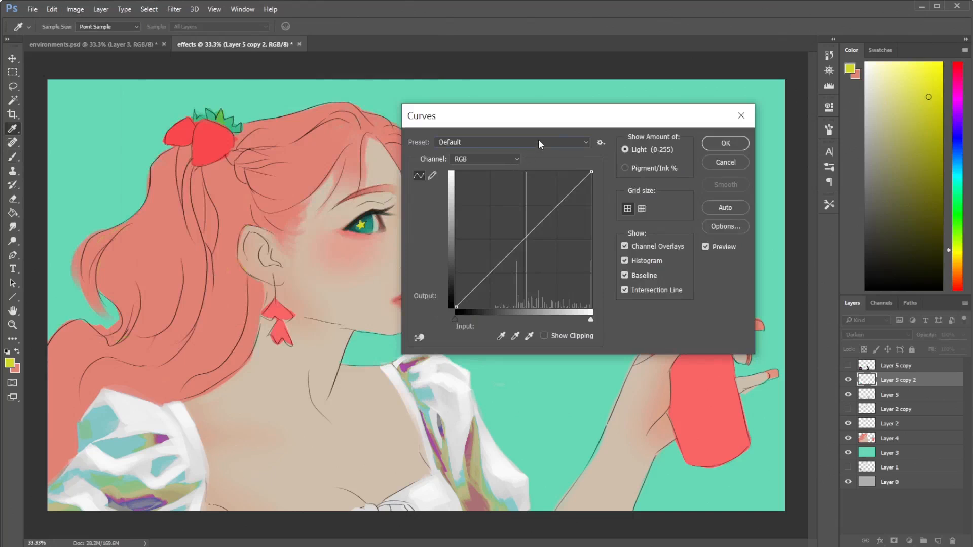
left_click(540, 144)
left_click(517, 151)
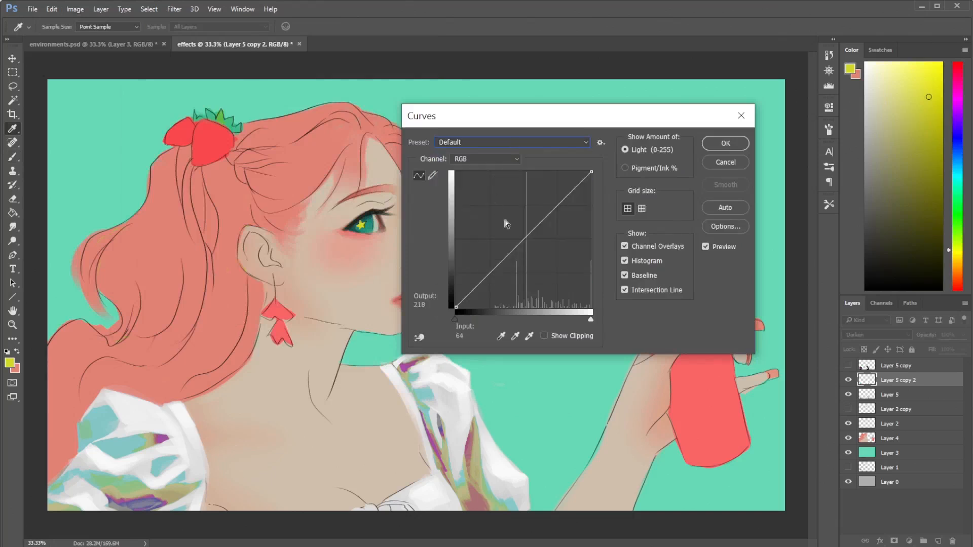
left_click(495, 158)
left_click(495, 176)
left_click(534, 213)
left_click_drag(538, 214, 490, 268)
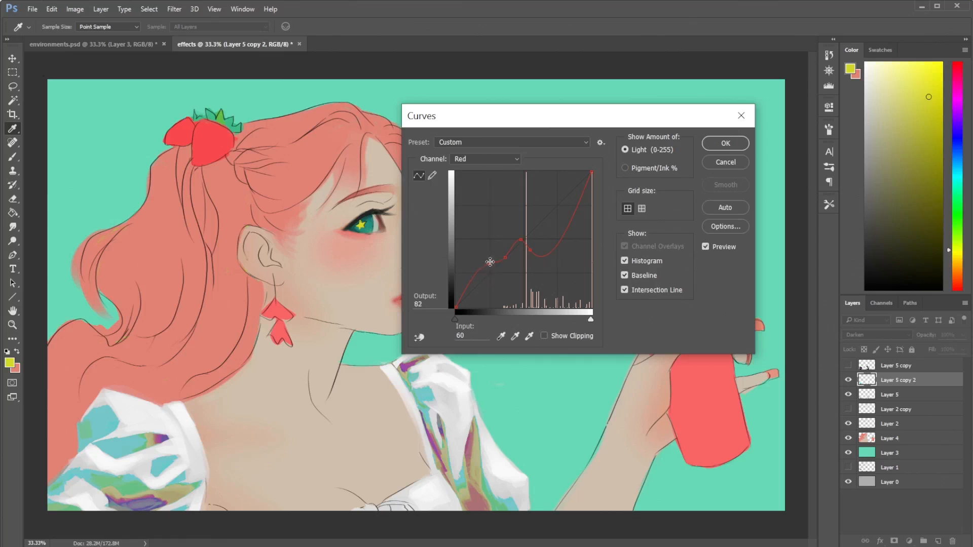
- Raise a point on the Blue channel's curve to input 143, output 182, and apply the Curves adjustment
left_click(508, 162)
left_click(499, 177)
left_click(502, 161)
left_click(502, 191)
mouse_move(541, 224)
left_mouse_down()
mouse_move(530, 207)
mouse_move(534, 229)
mouse_move(536, 208)
left_mouse_up()
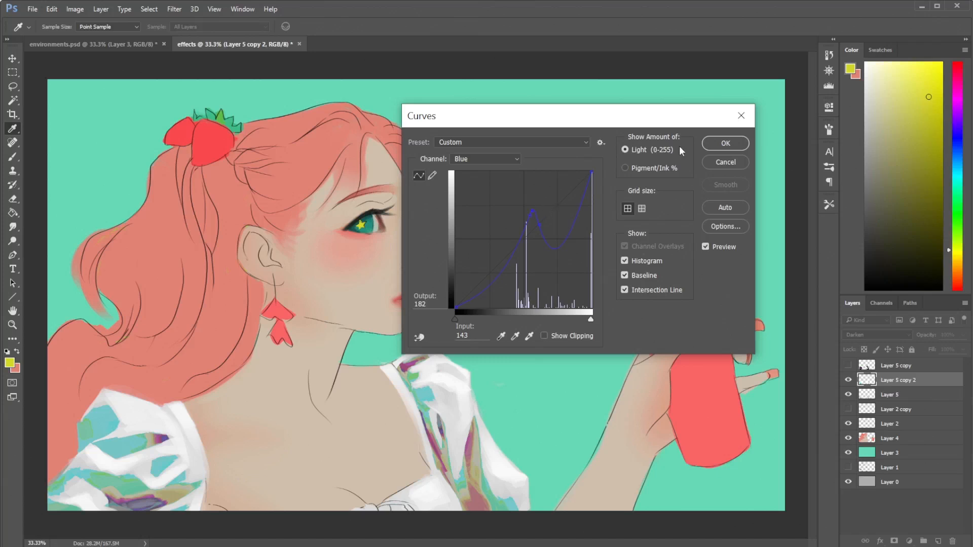
left_click(725, 144)
key("b")
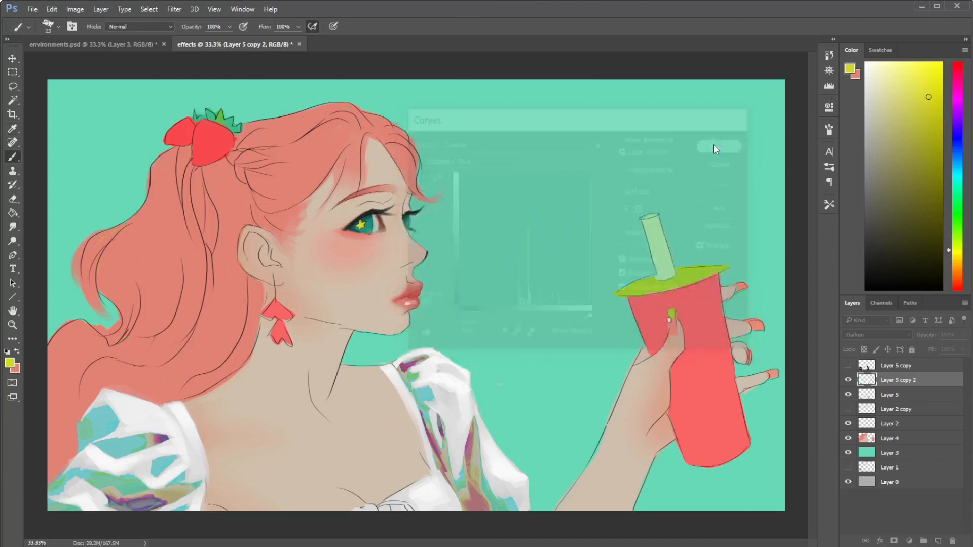
- Compare the Soft Light and Hard Light blend modes on Layer 5 copy 2, and set it to Hard Light
left_click(881, 337)
left_click(854, 437)
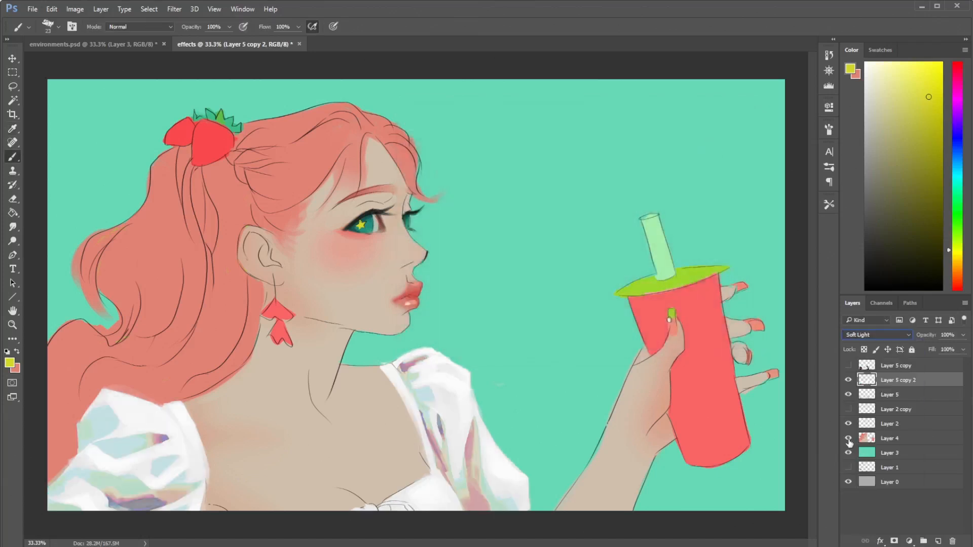
key("Down")
key("Up")
key("Down")
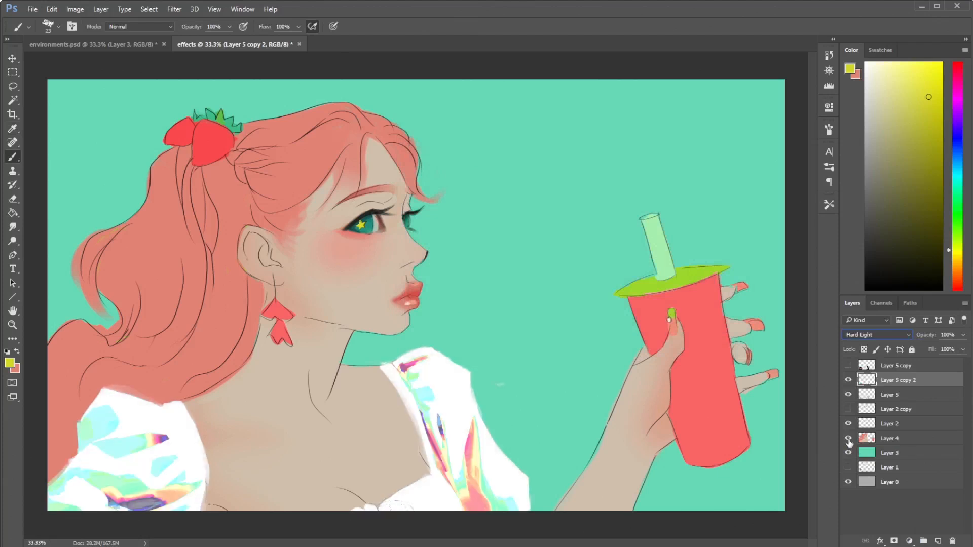
- Try Layer 5 copy 2 at 54% opacity, and show Layer 5 copy above it
left_click(961, 349)
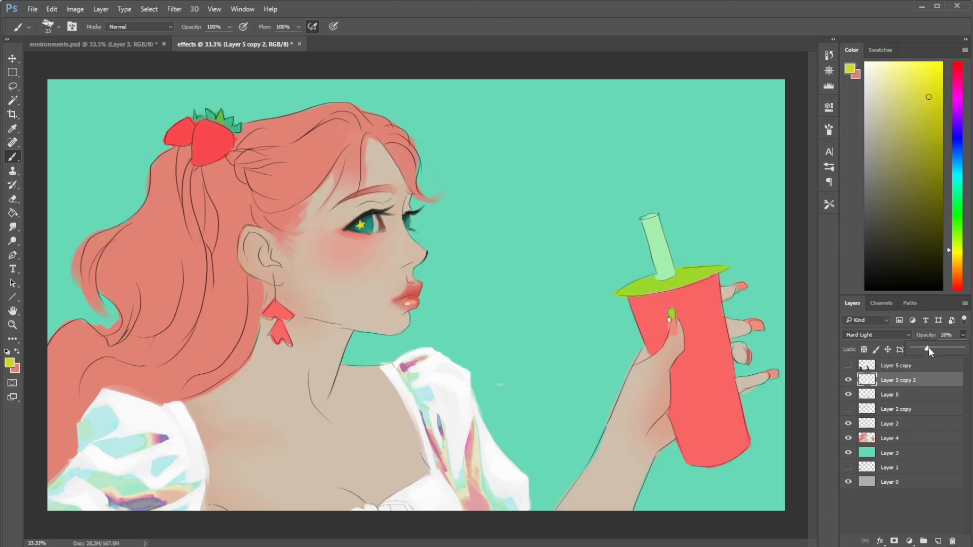
left_click(848, 365)
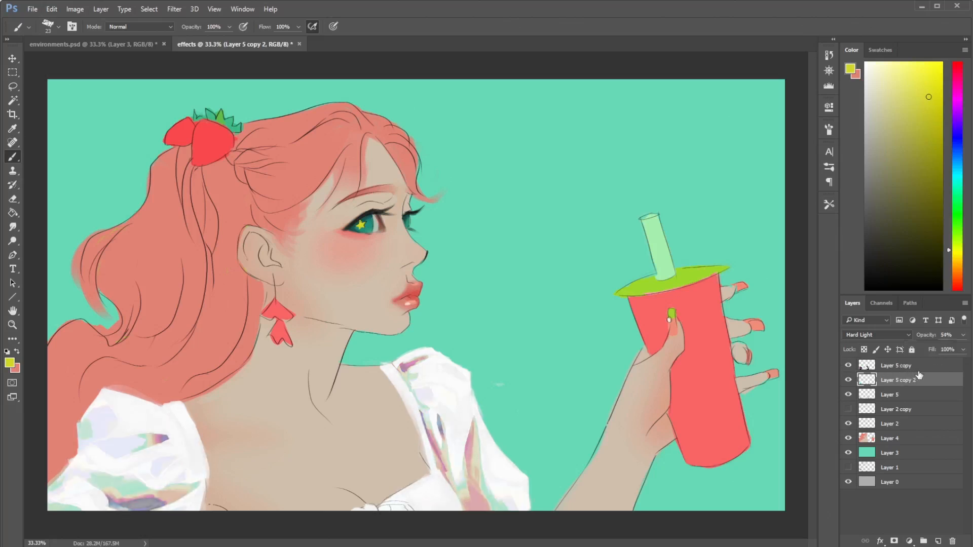
left_click(934, 365)
left_click(917, 379)
- Set Layer 5 copy 2 to the Soft Light blend mode at 100% opacity
left_click(877, 335)
left_click(863, 445)
left_click(963, 335)
left_click_drag(956, 350, 965, 350)
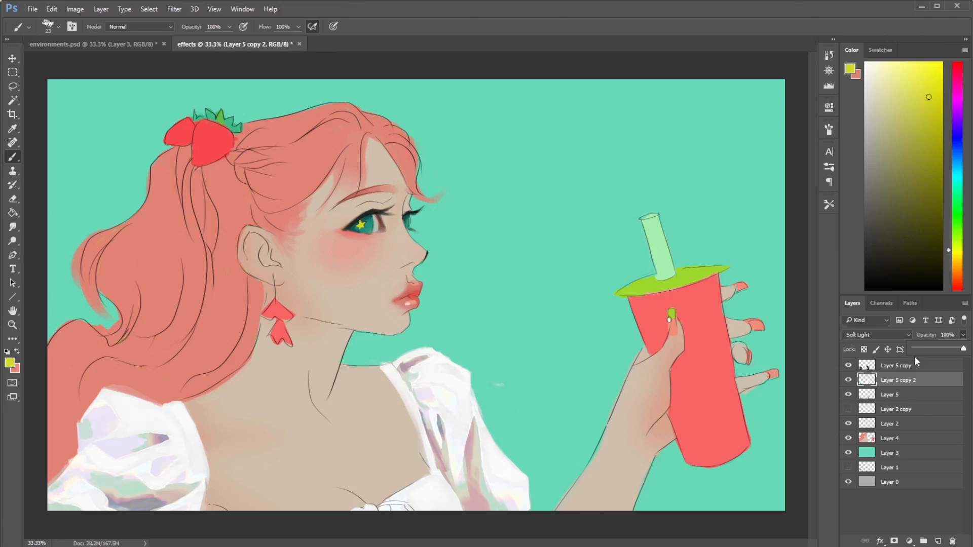
- Try an eraser stroke on the blouse sleeve on Layer 5 copy 2, and undo it
key("e")
mouse_move(147, 499)
left_mouse_down()
mouse_move(125, 487)
mouse_move(109, 499)
left_mouse_up()
key("ctrl+z")
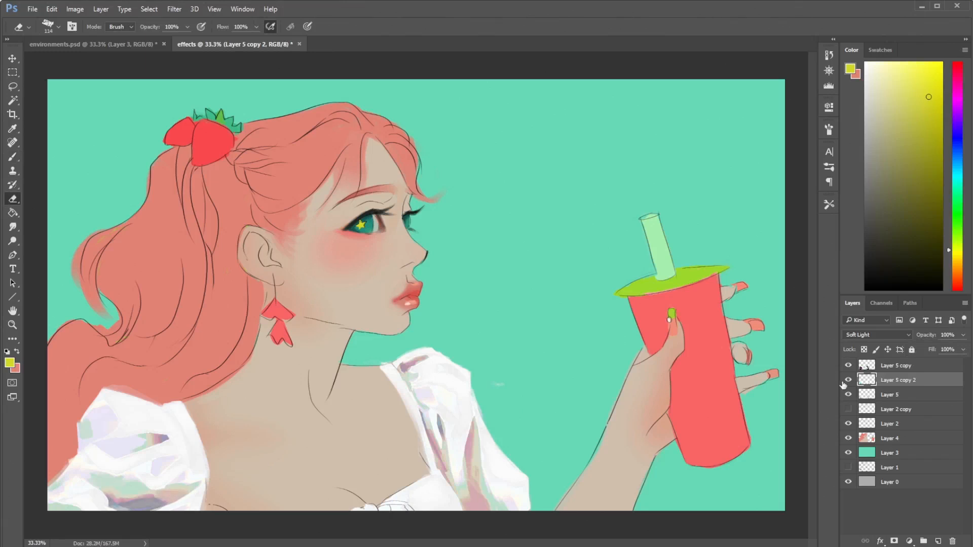
- Compare the blouse with Layer 5 copy 2 hidden and shown
left_click(847, 381)
left_click(847, 381)
left_click(848, 380)
left_click(848, 381)
left_click(848, 381)
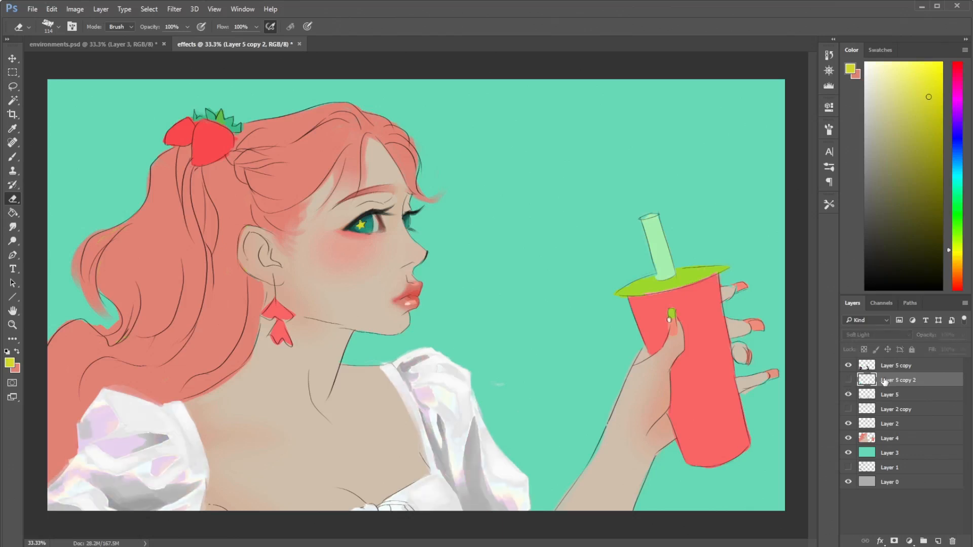
left_click(848, 380)
left_click(849, 380)
left_click(849, 384)
- Compare the blend modes from Darker Color to Hue on Layer 5 copy 2, and set it to Divide
left_click(874, 335)
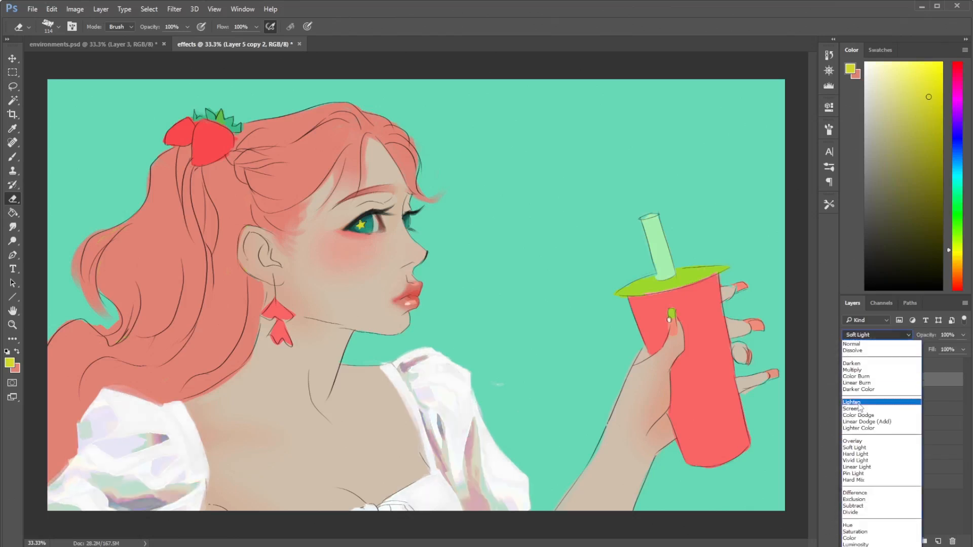
left_click(867, 399)
key("Up")
key("Up")
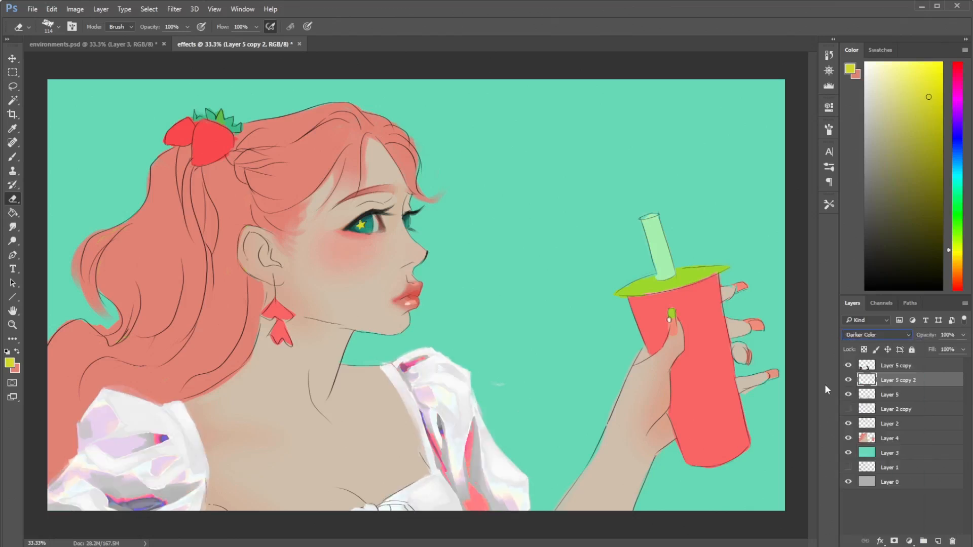
key("Down")
key("Down")
key("Down")
key("Down")
key("Down")
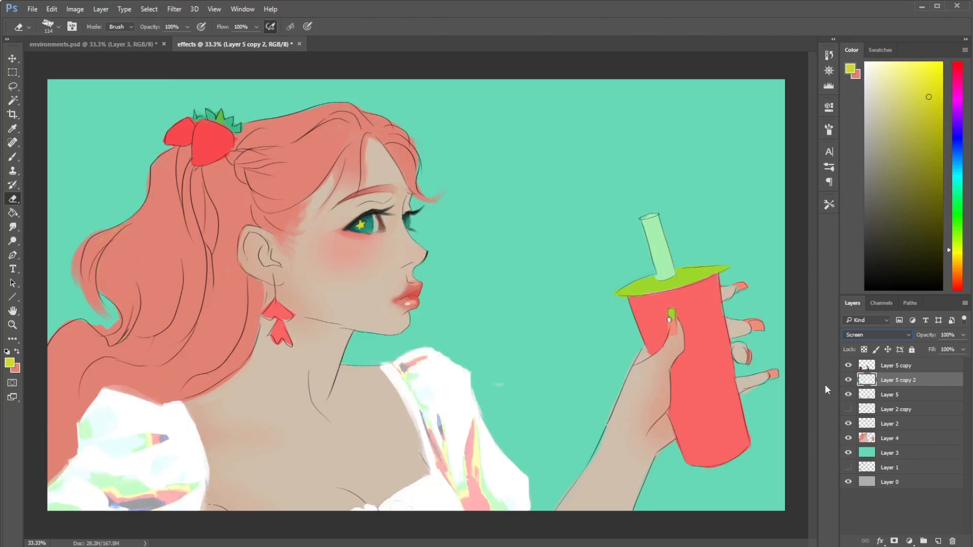
key("Down")
key("Down")
key("Down")
key("Down")
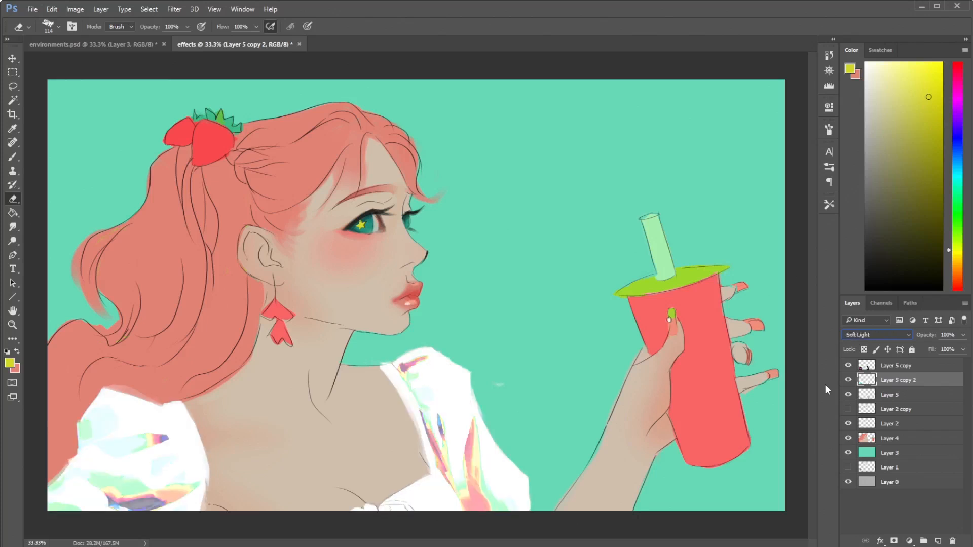
key("Down")
key("Down")
key("Down")
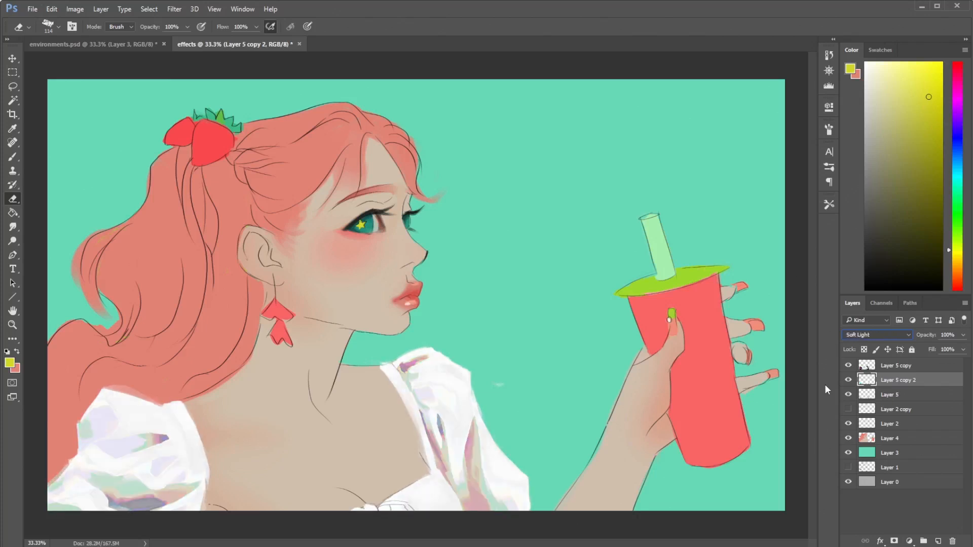
key("Down")
key("Down")
key("Down")
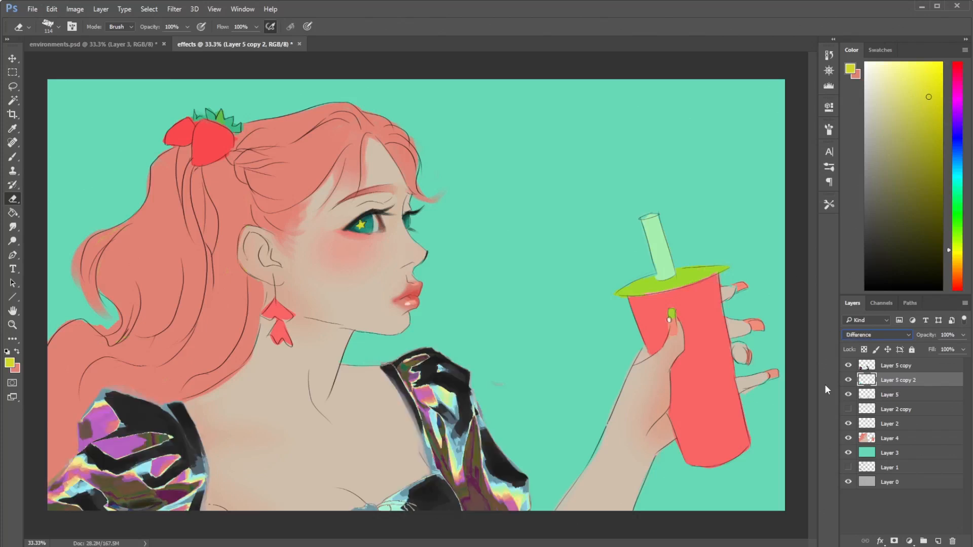
key("Down")
key("Up")
key("Down")
key("Down")
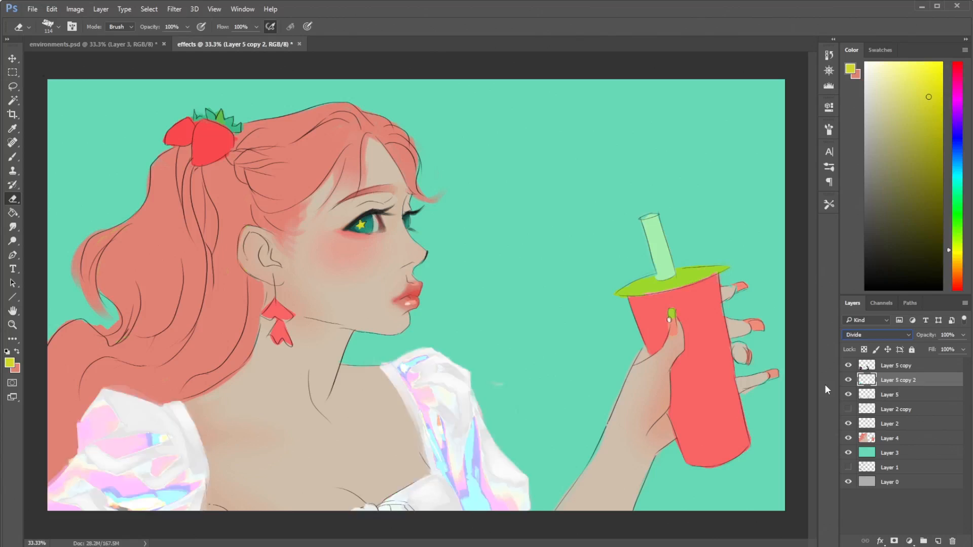
key("Down")
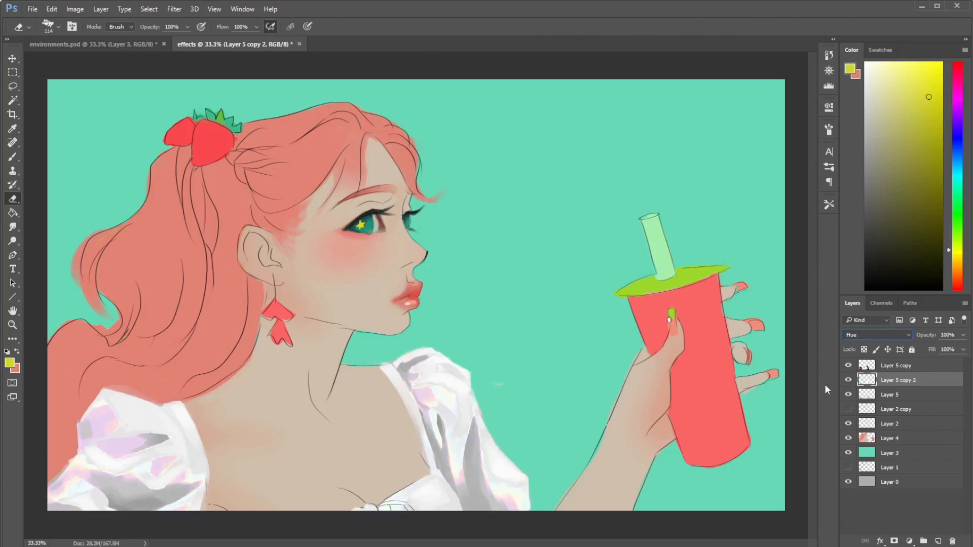
key("Up")
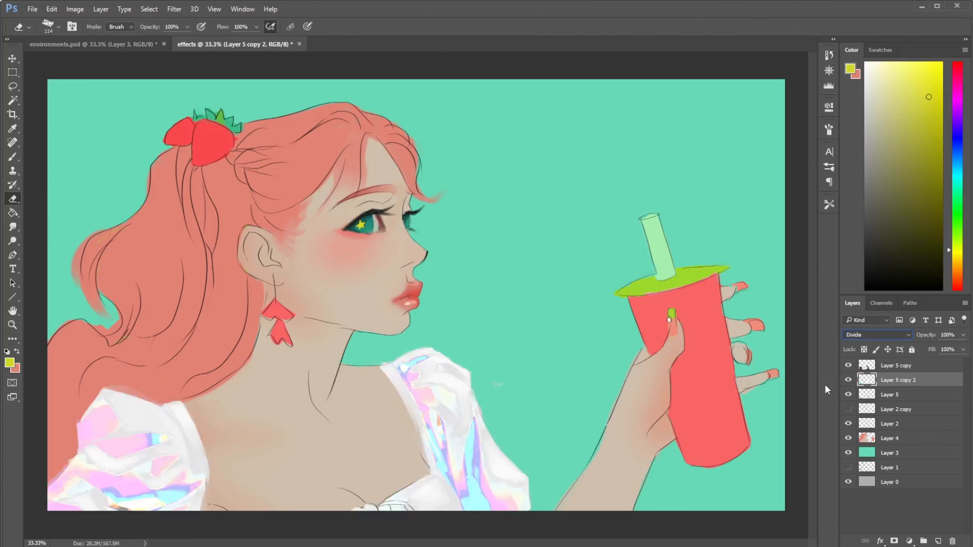
right_click(495, 330)
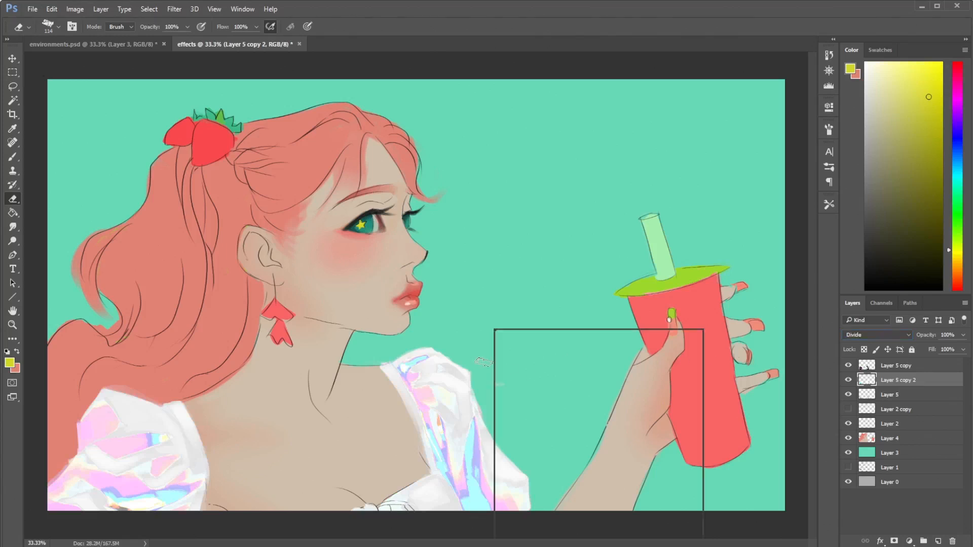
left_click(544, 296)
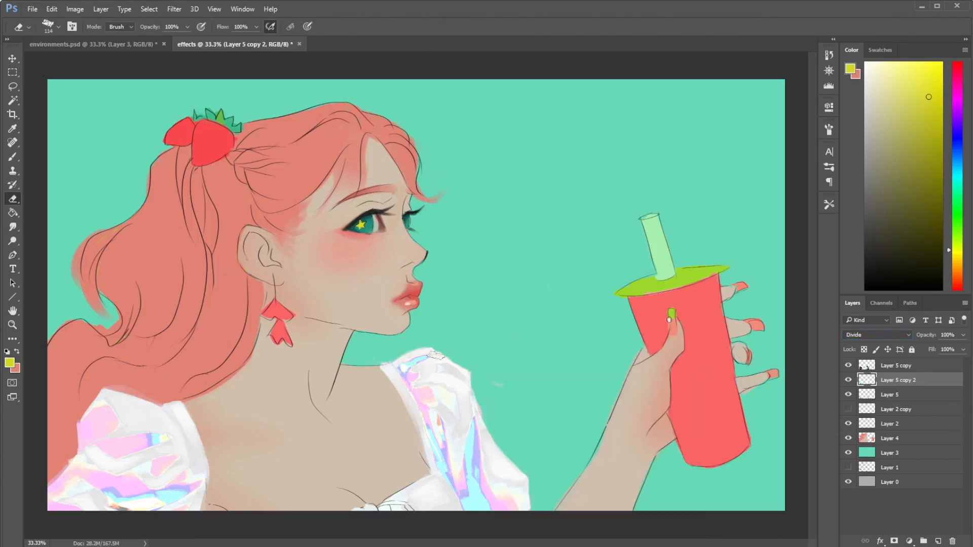
- Duplicate Layer 5 as Layer 5 copy 3
right_click(892, 395)
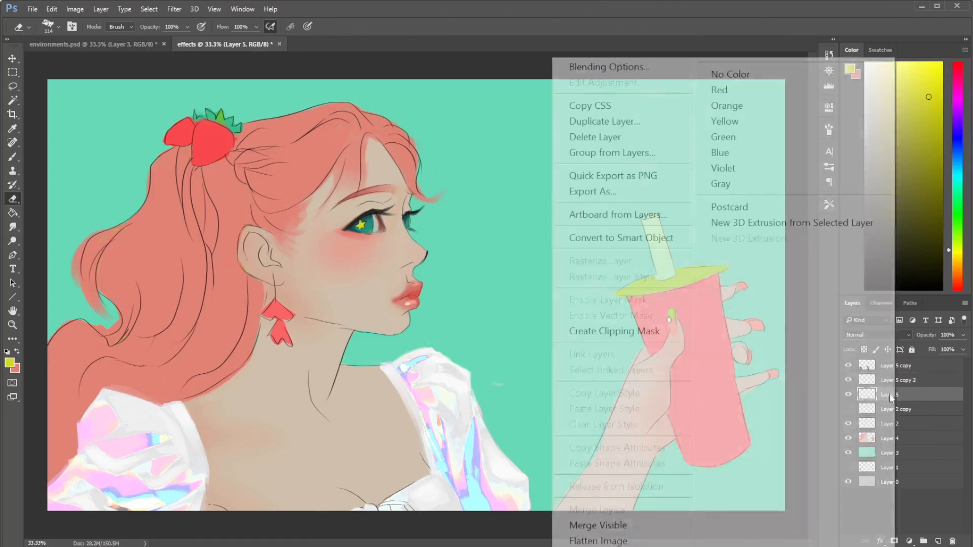
left_click(570, 121)
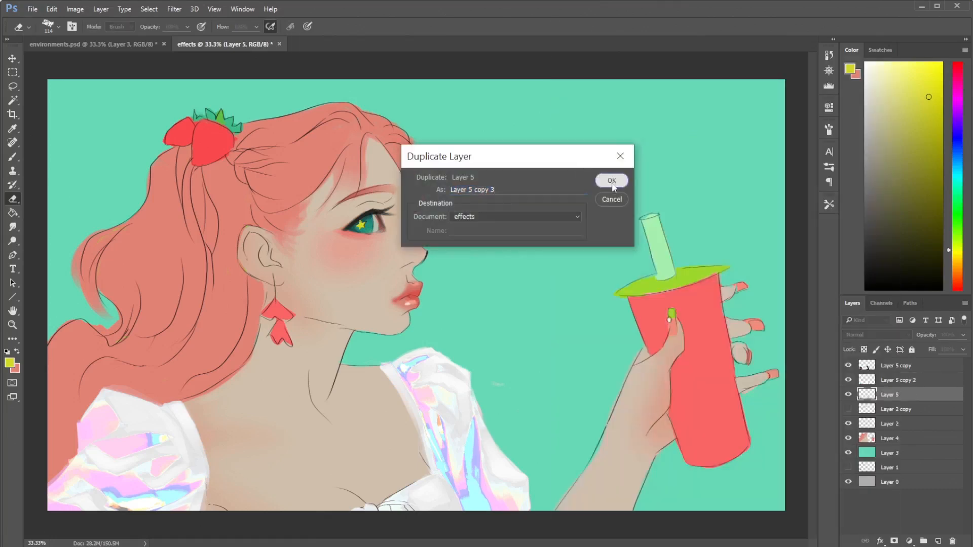
left_click(613, 182)
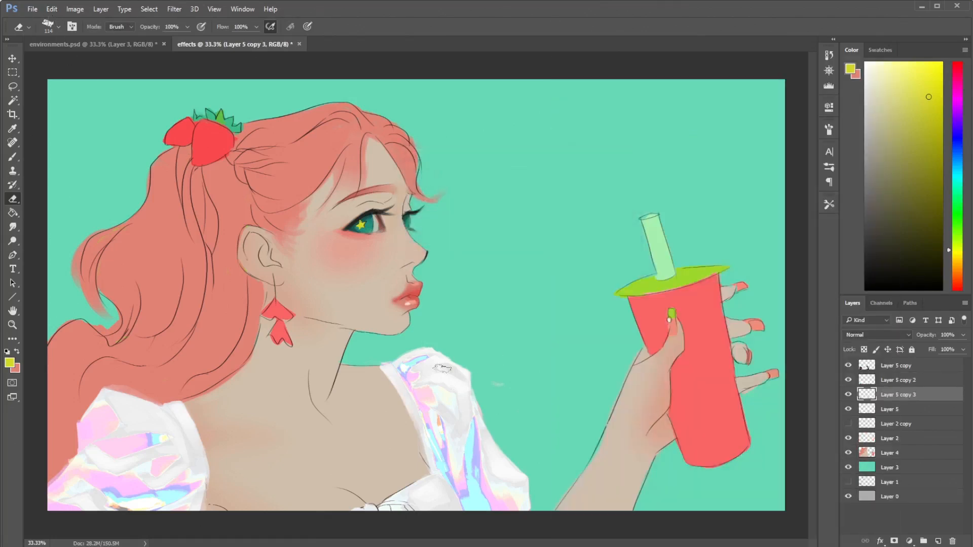
- Apply Levels to Layer 5 copy 3 with a black input of 103, midtones of 1.00 and a white input of 255
left_click(76, 9)
mouse_move(135, 53)
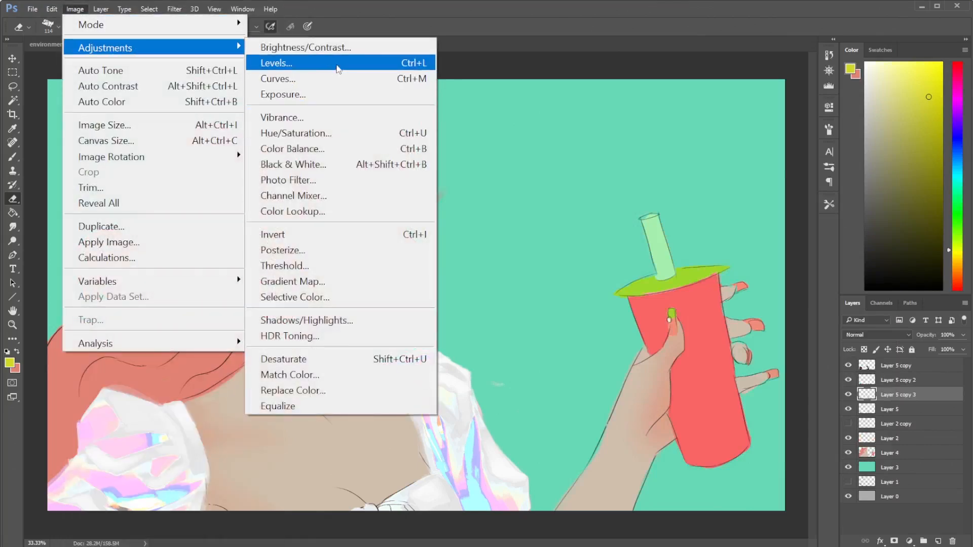
left_click(284, 62)
left_click_drag(560, 234, 596, 233)
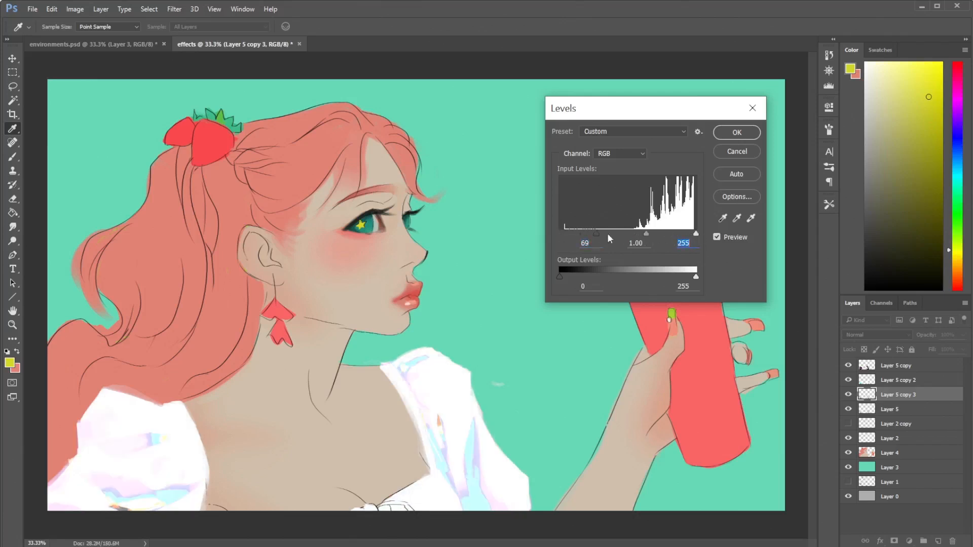
left_click_drag(599, 234, 619, 237)
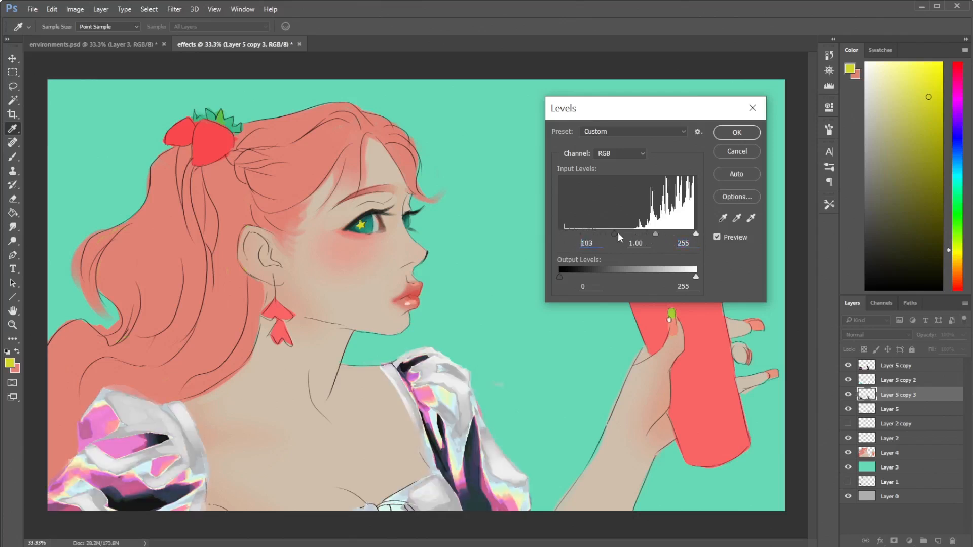
left_click(736, 135)
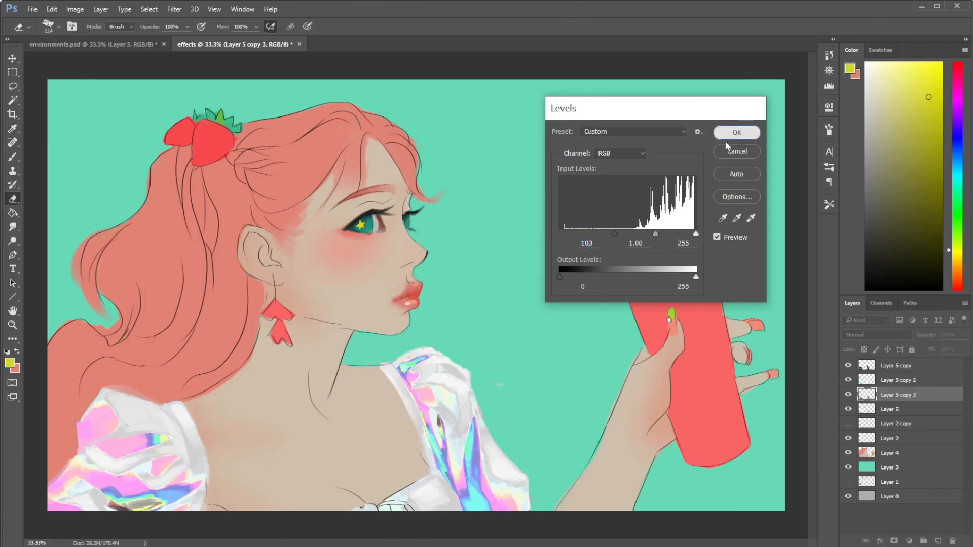
- Start a Gradient Map on Layer 5 copy 3, compare several presets and choose the Custom navy-purple-to-white rainbow gradient
left_click(77, 11)
mouse_move(102, 48)
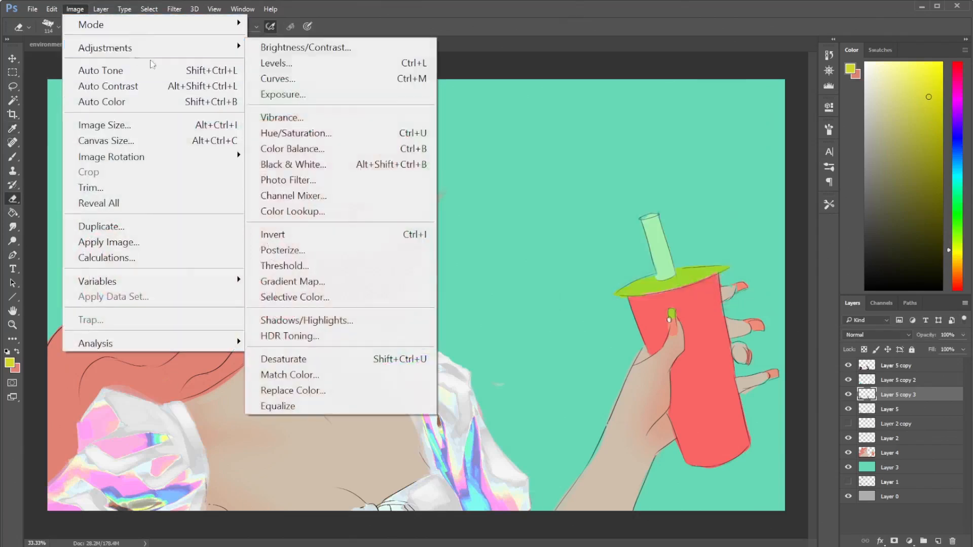
left_click(329, 284)
left_click_drag(394, 199, 576, 184)
left_click(537, 221)
left_click(610, 150)
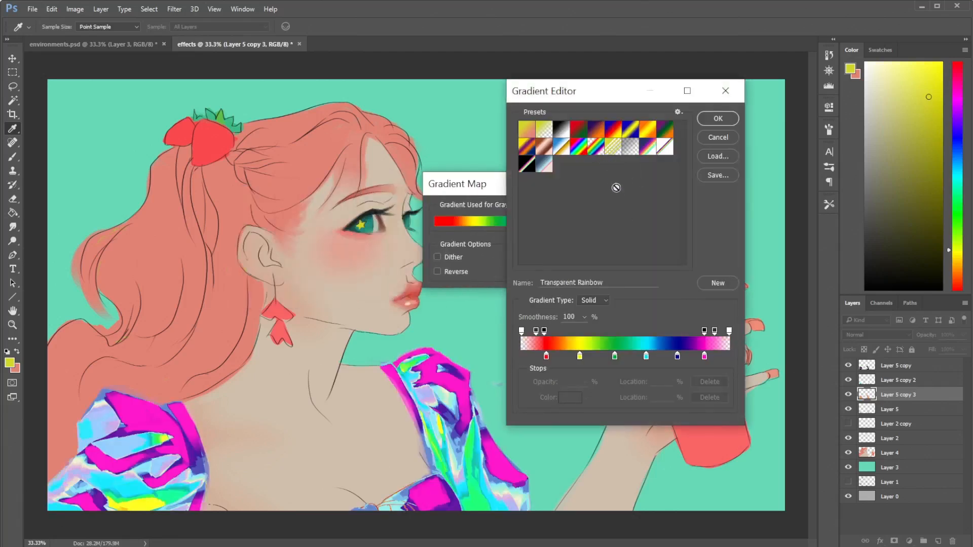
left_click(665, 150)
left_click(528, 167)
left_click(647, 152)
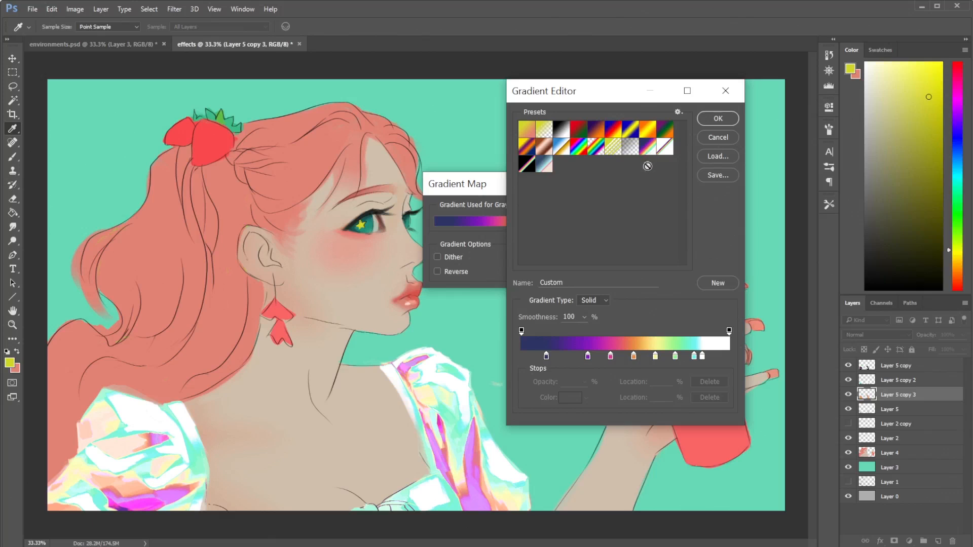
left_click(601, 150)
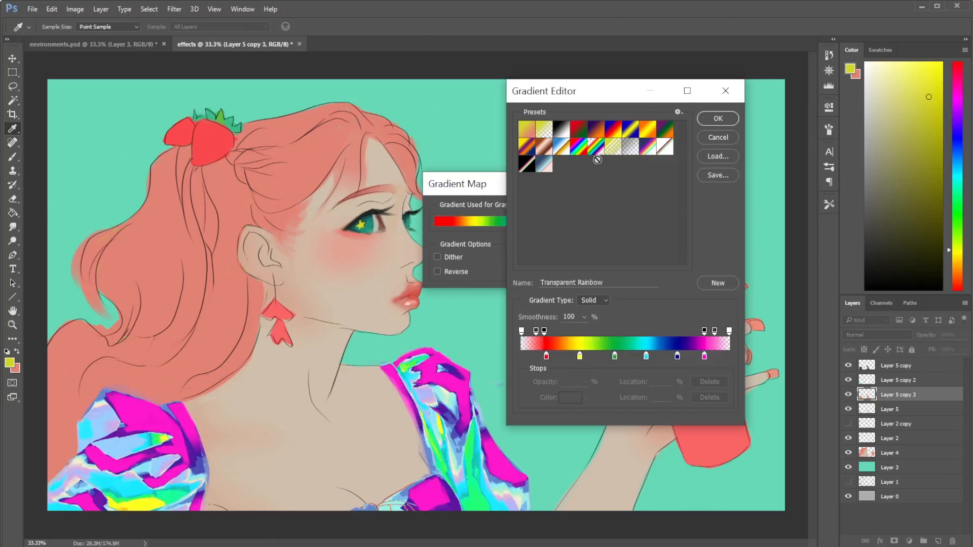
left_click(654, 152)
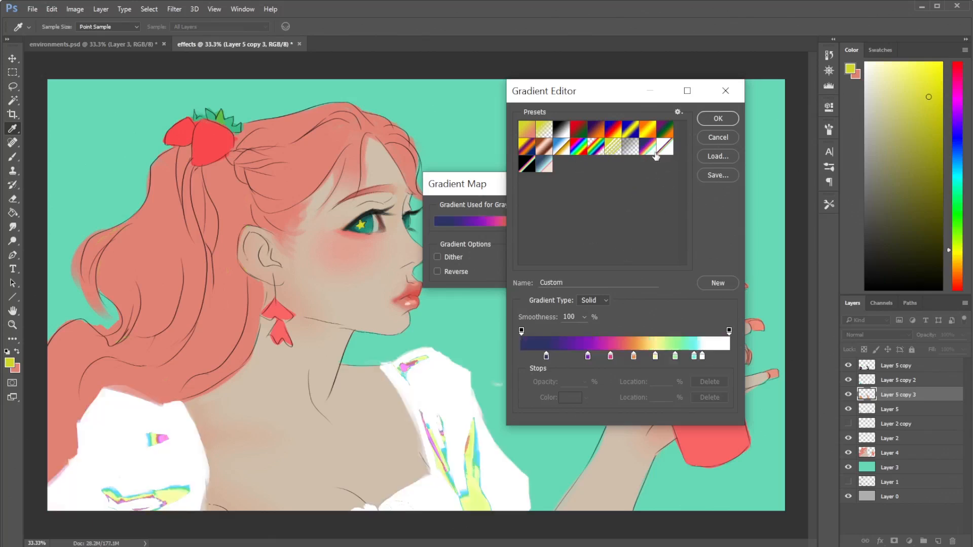
- Try editing the gradient by deleting the near-white stop and moving the cyan stop to 92% and the navy stop to 9%
left_click(702, 356)
left_click(708, 396)
left_click_drag(694, 356, 714, 357)
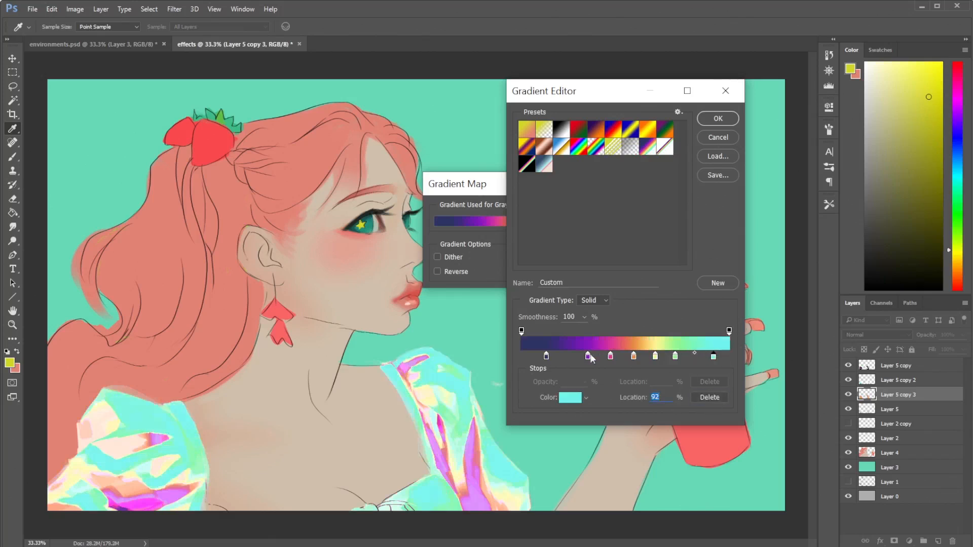
left_click_drag(521, 330, 558, 331)
left_click(546, 356)
left_click(570, 358)
left_click_drag(556, 332, 513, 331)
left_click_drag(567, 356, 540, 355)
- Compare the Transparent Stripes preset with the Custom navy-purple-to-white rainbow gradient, and apply the Custom one as the Gradient Map
left_click(630, 150)
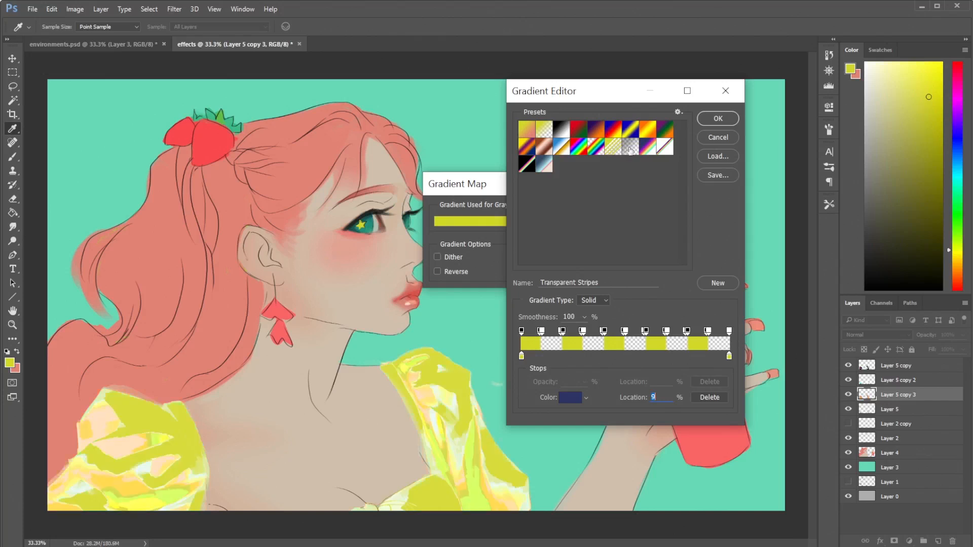
left_click(633, 152)
left_click(651, 153)
left_click(635, 150)
left_click(654, 152)
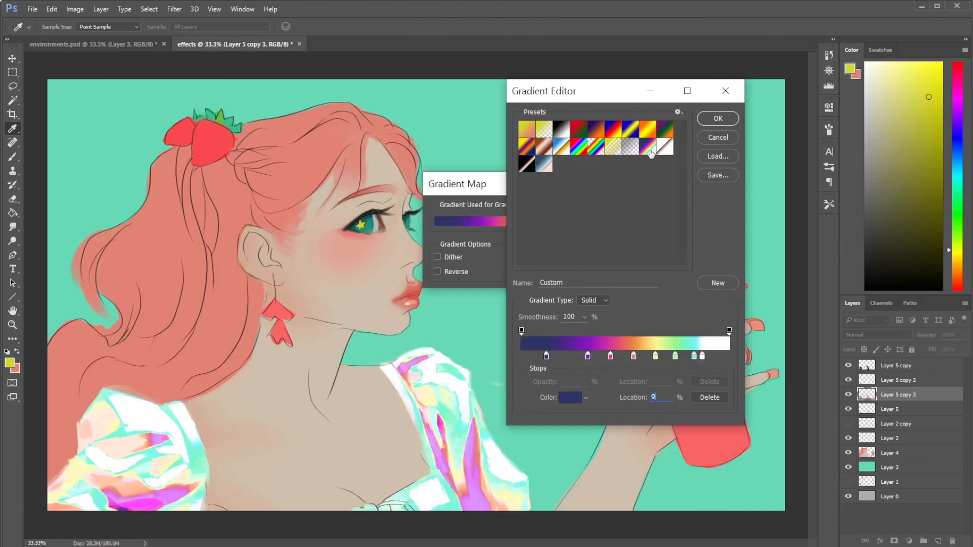
left_click(634, 151)
left_click(649, 152)
left_click(710, 120)
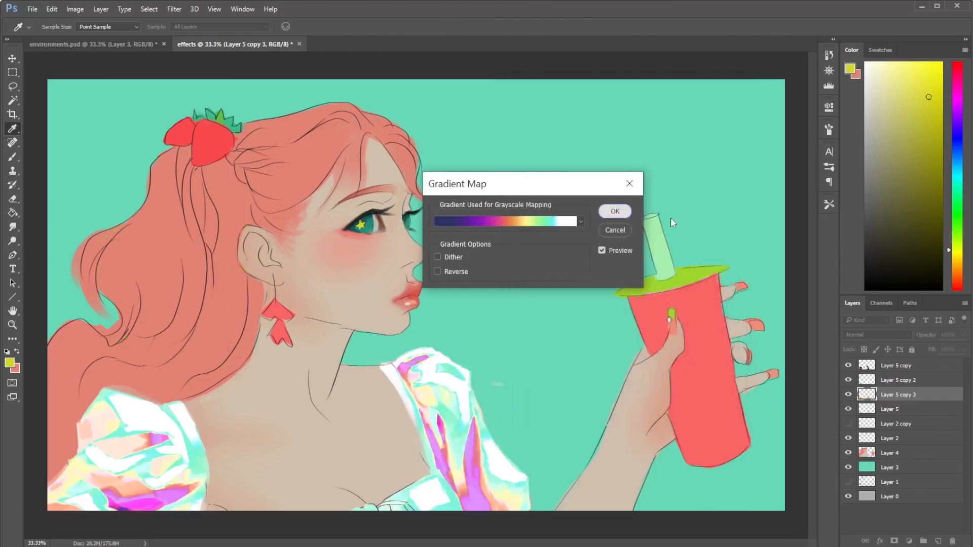
key("Return")
- Try blend modes from Multiply, Color Burn and Screen through Vivid Light, Difference and Subtract on Layer 5 copy 3, settling on Color
left_click(874, 338)
left_click(850, 362)
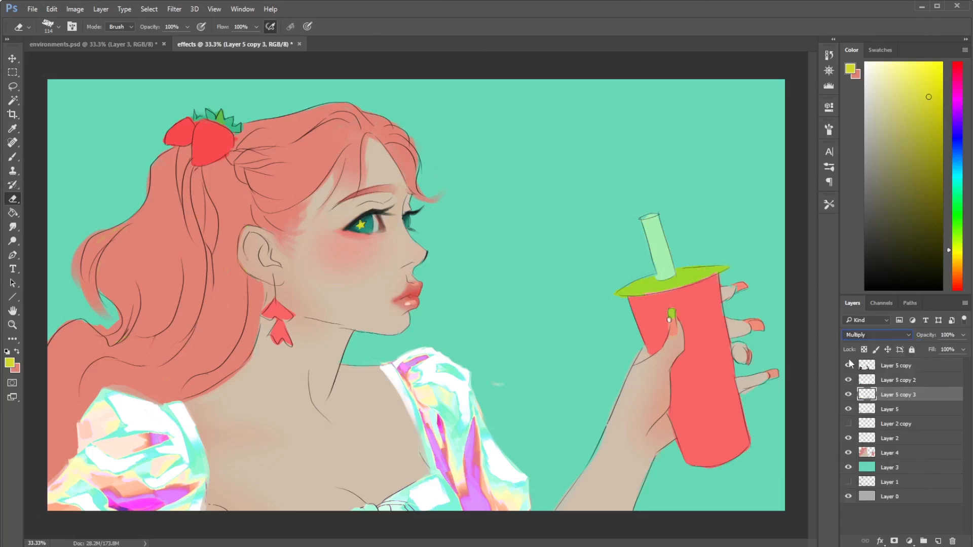
key("Down")
key("Down")
key("Down")
key("Down")
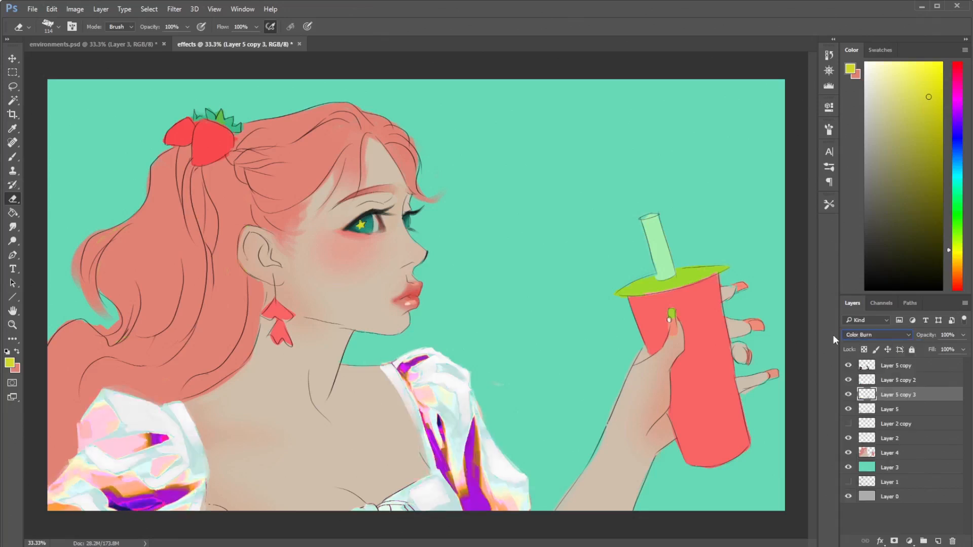
key("Down")
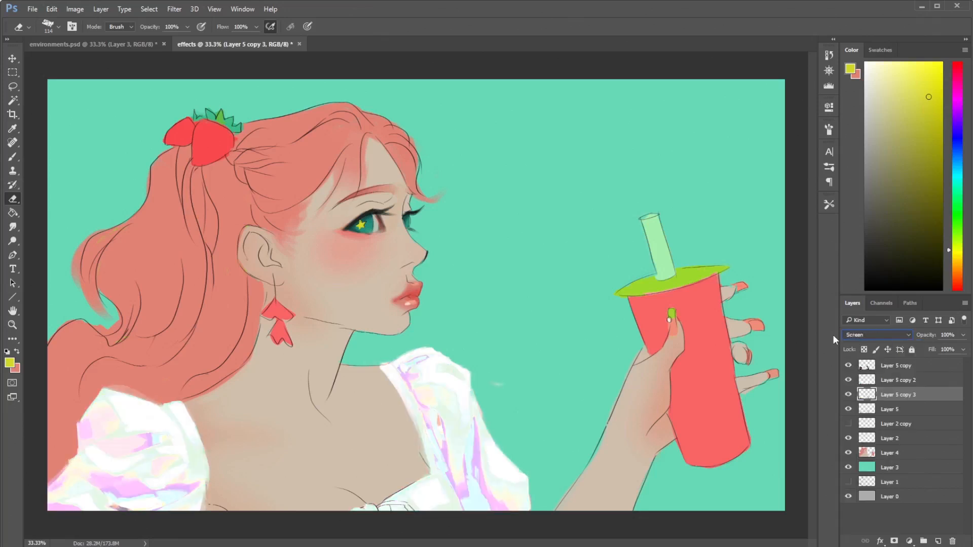
key("Down")
key("Down")
key("Down")
key("Down")
key("Down")
key("Down")
key("Down")
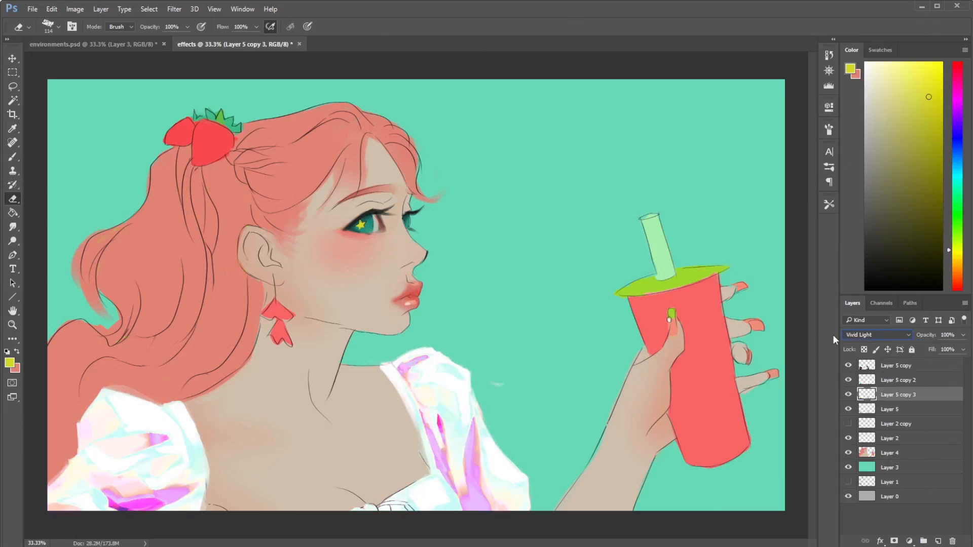
key("Down")
key("Down")
key("Down")
key("Down")
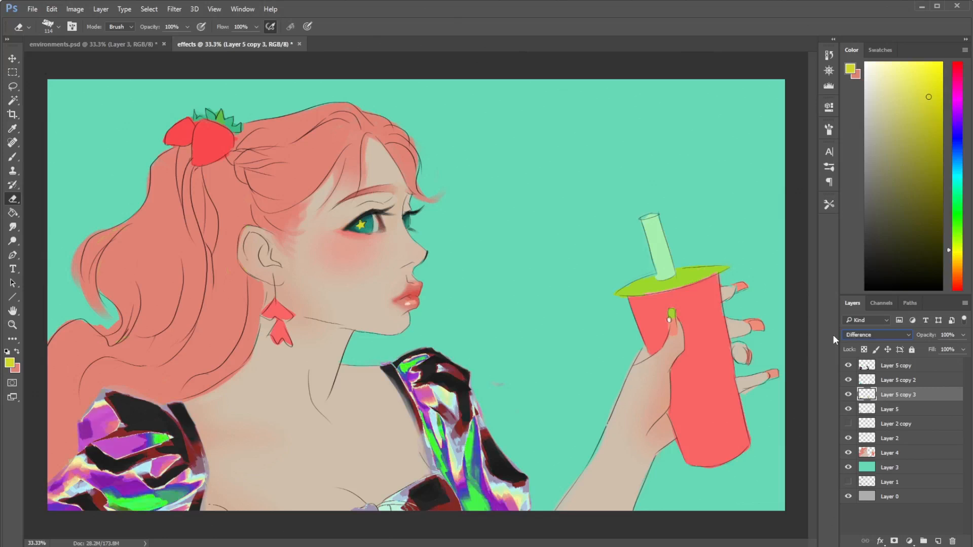
key("Down")
key("Down")
key("Down")
key("Down")
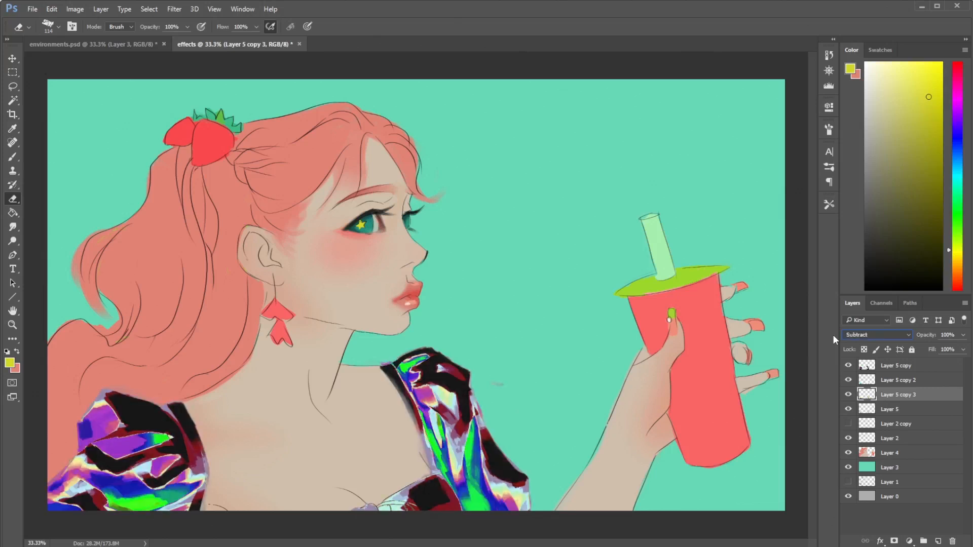
key("Down")
key("Down")
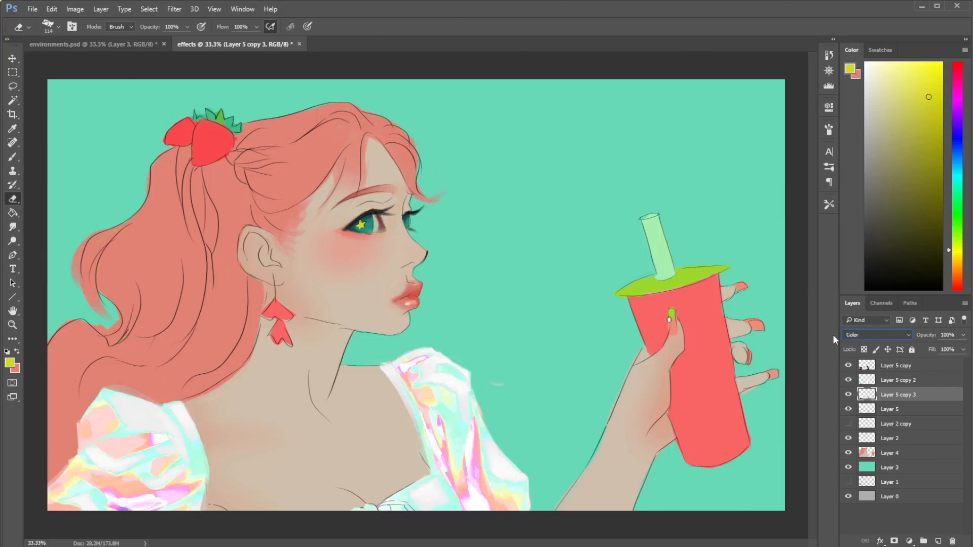
key("Down")
key("Up")
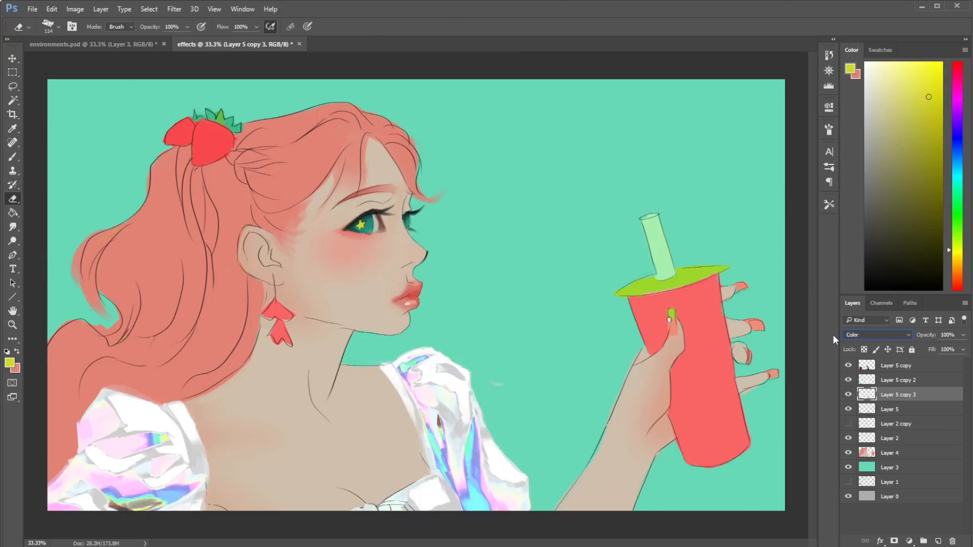
- Hide Layer 5 copy 3 and compare the blouse with Layer 5 copy 2 hidden and shown
left_click(849, 395)
left_click(848, 380)
left_click(848, 380)
left_click(848, 380)
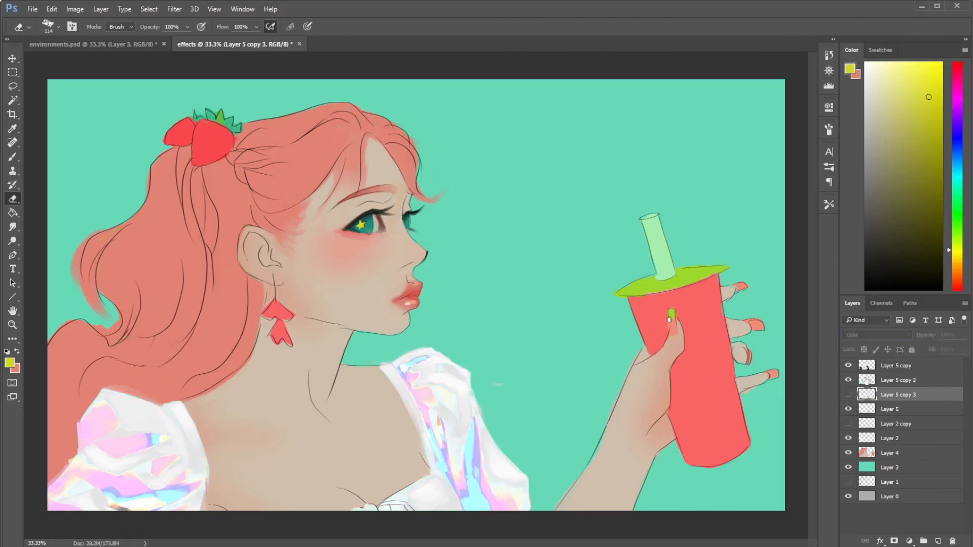
- Erase parts of Layer 5 copy 2 along the inner edges of both sleeves with a soft round eraser of size 190
left_click(894, 380)
key("alt+e")
key("Escape")
right_click(484, 400)
left_click(553, 401)
left_click_drag(414, 407, 424, 433)
mouse_move(183, 436)
left_mouse_down()
mouse_move(174, 443)
mouse_move(188, 426)
mouse_move(162, 439)
mouse_move(127, 421)
mouse_move(171, 409)
left_mouse_up()
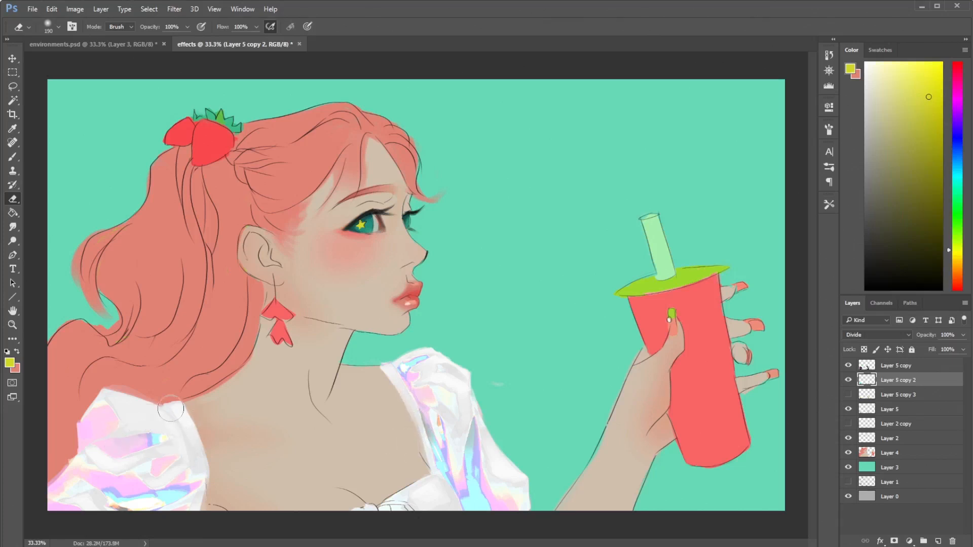
- Compare the blouse with Layer 5 copy and Layer 5 copy 2 hidden and shown, and check the holographic boots in fabrics.psd
key("b")
left_click(850, 368)
left_click(849, 380)
left_click(849, 380)
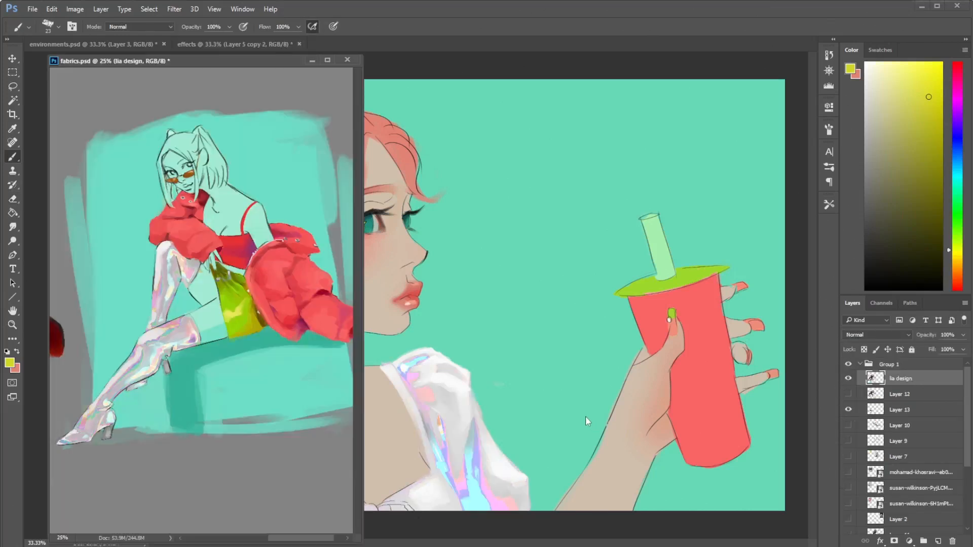
left_click(312, 60)
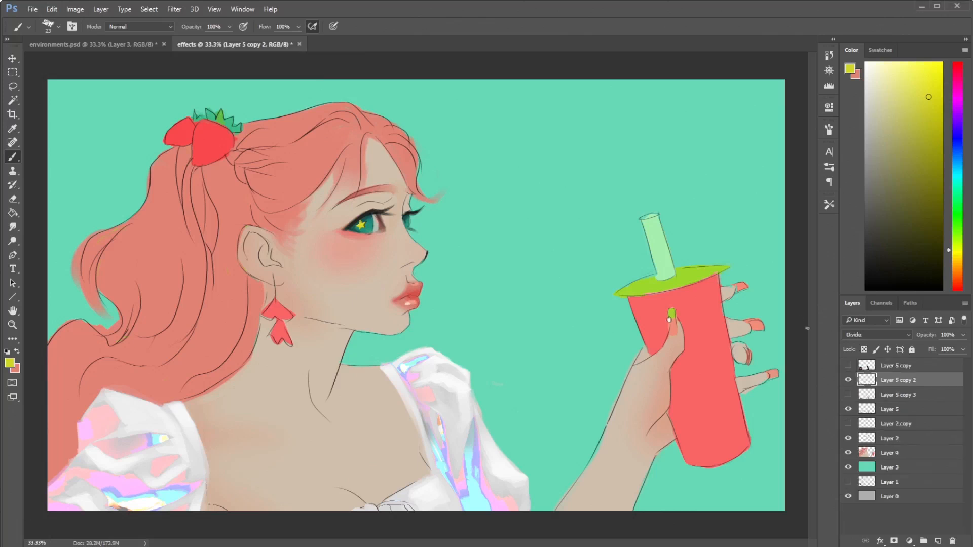
left_click(848, 365)
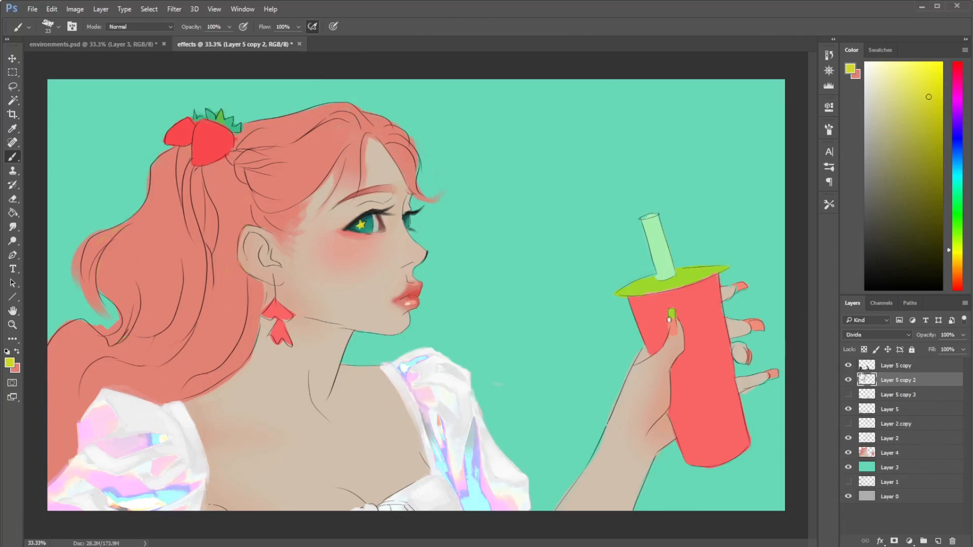
left_click(848, 366)
left_click(850, 368)
left_click(848, 366)
- Preview the blouse with Layer 5 copy 3 shown, and delete that layer
left_click(849, 395)
left_click(850, 395)
left_click(897, 395)
key("Delete")
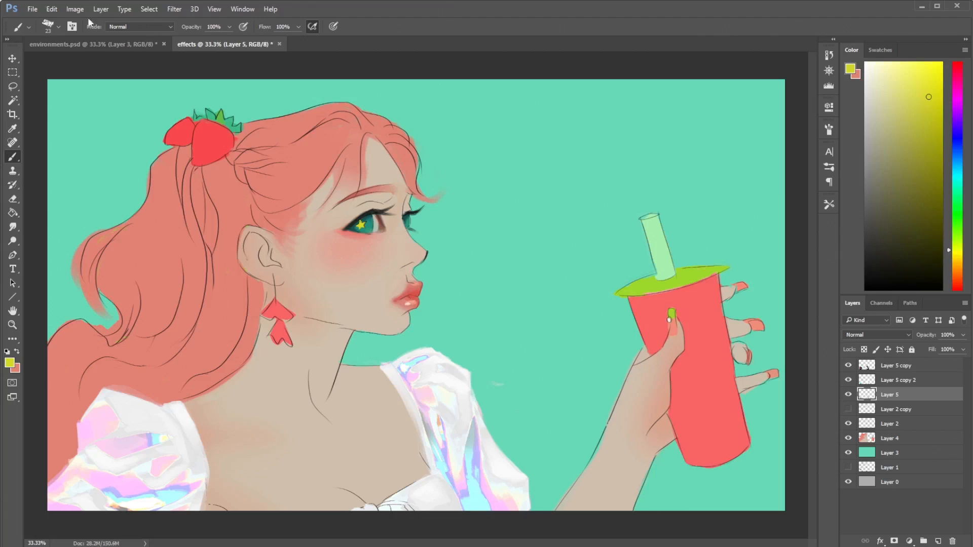
- Duplicate Layer 5 under the default copy name
left_click(75, 9)
right_click(923, 398)
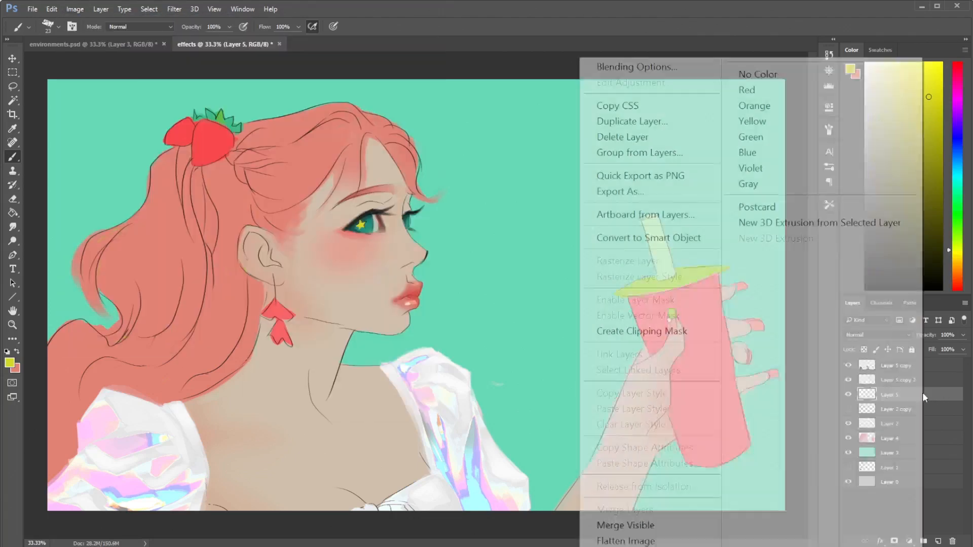
left_click(632, 121)
left_click(613, 181)
- Open the list of image adjustments for Layer 5 copy 3
left_click(74, 11)
left_click(54, 11)
left_click(75, 9)
mouse_move(178, 56)
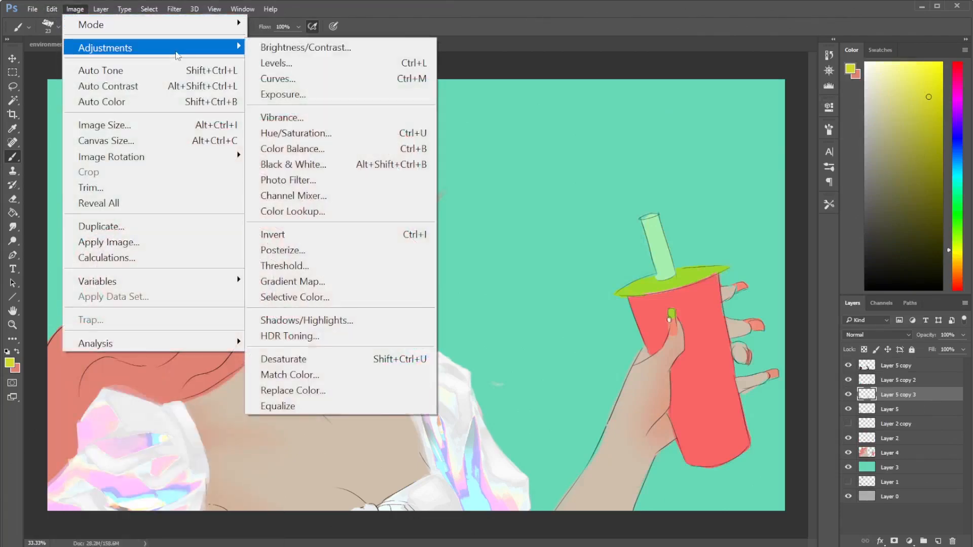
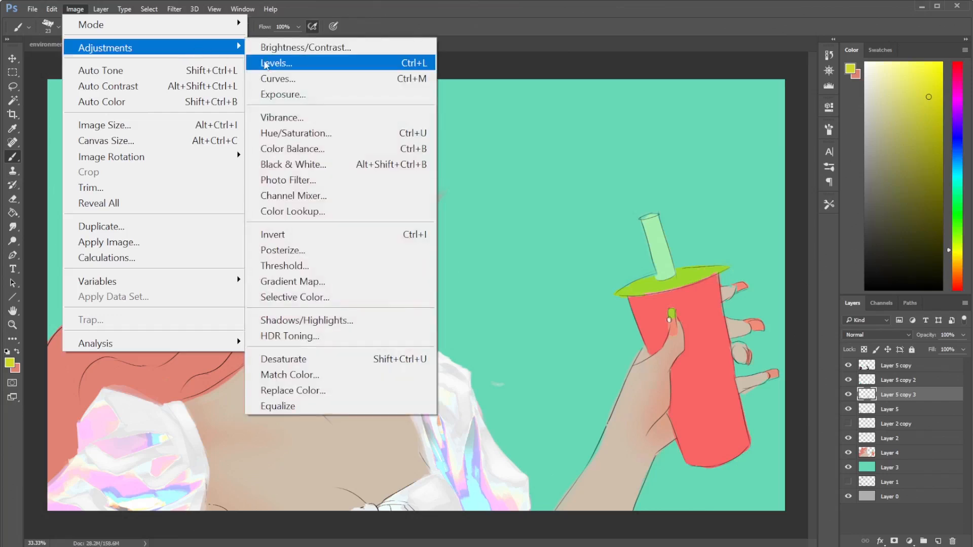
- Try darkening the blouse on Layer 5 copy 3 with Levels by raising the midtone and shadow input levels
left_click(274, 63)
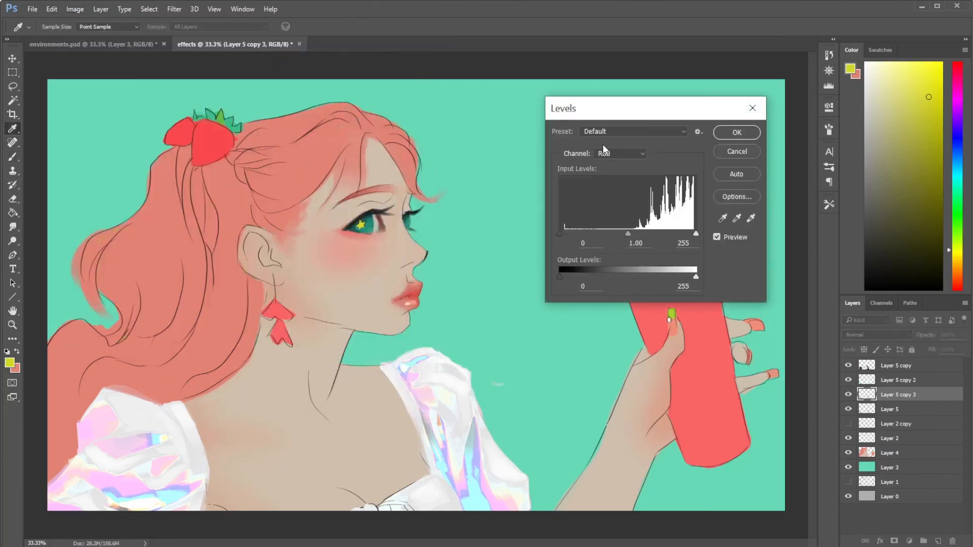
left_click_drag(627, 235, 659, 234)
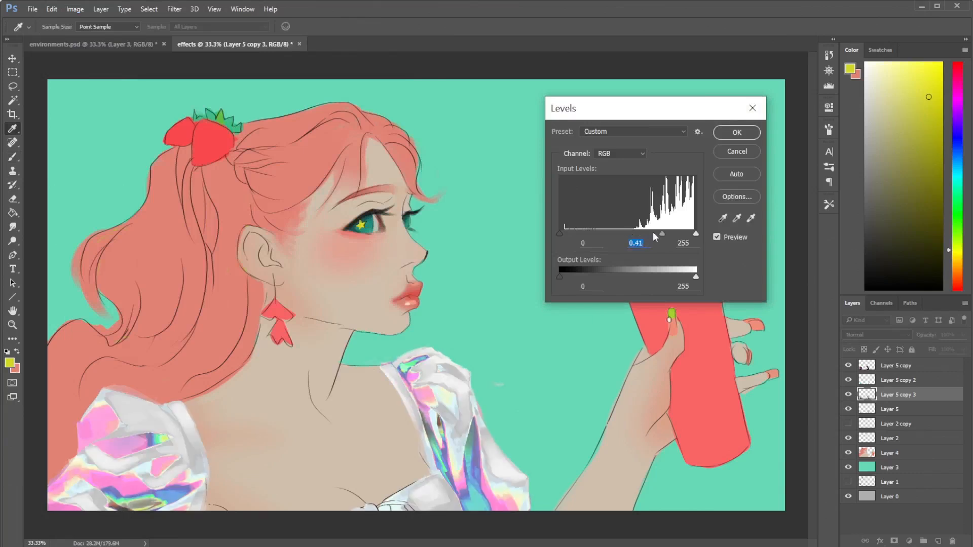
left_click_drag(561, 235, 669, 233)
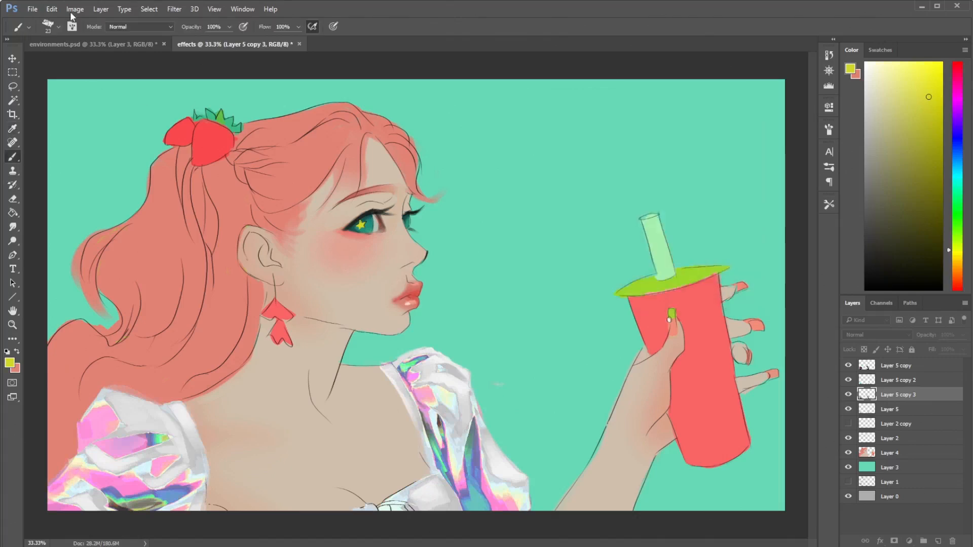
- Try a Brightness/Contrast adjustment on Layer 5 copy 3, testing different brightness and contrast amounts on the blouse
left_click(75, 9)
mouse_move(158, 48)
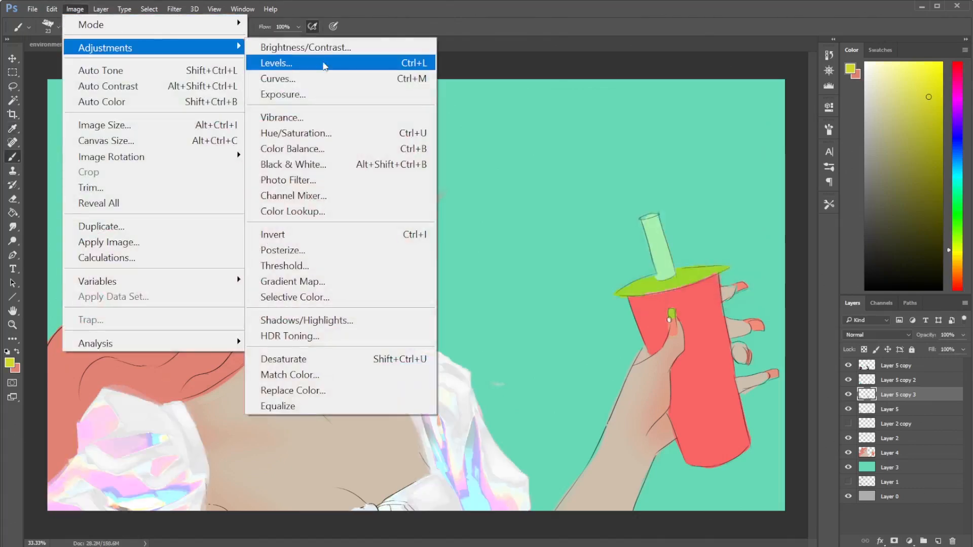
left_click(320, 51)
left_click_drag(380, 228, 428, 224)
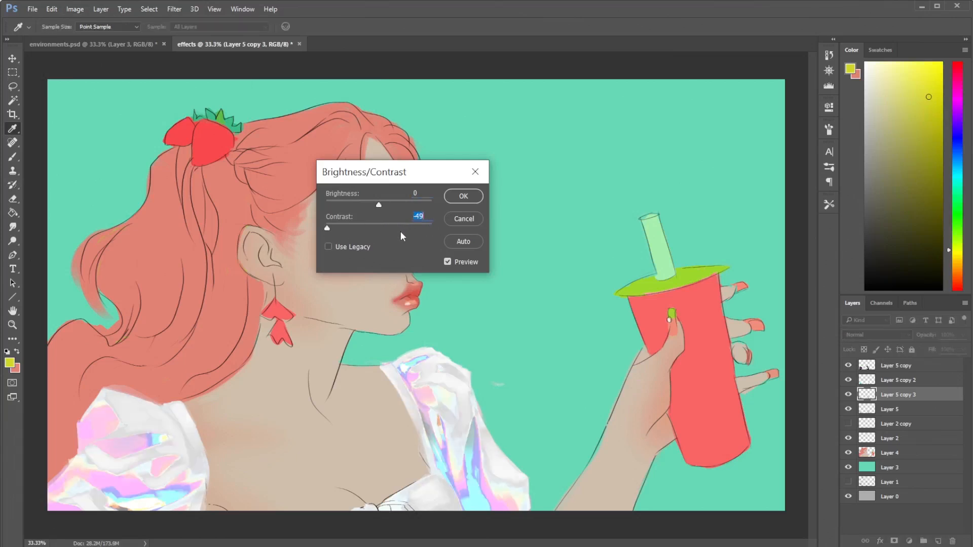
left_click_drag(408, 227, 318, 226)
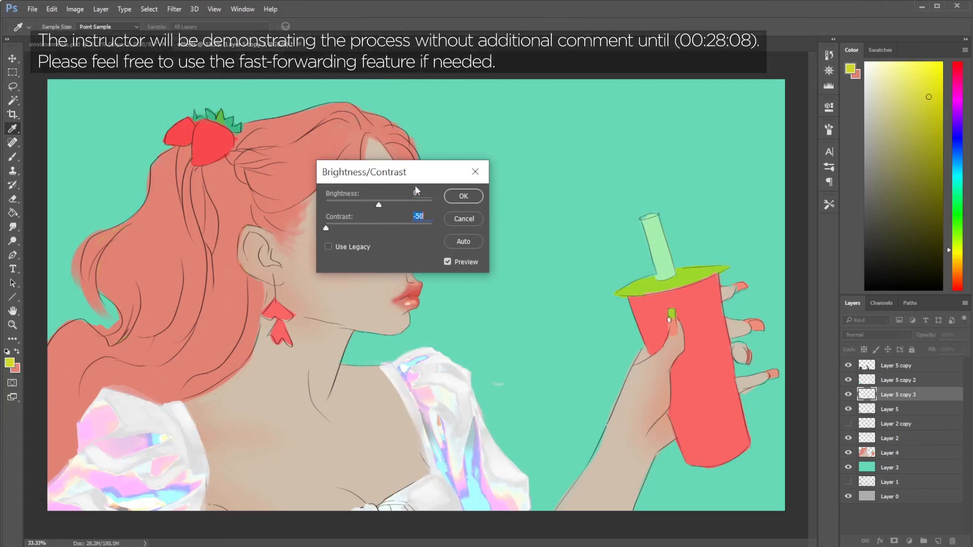
left_click(360, 204)
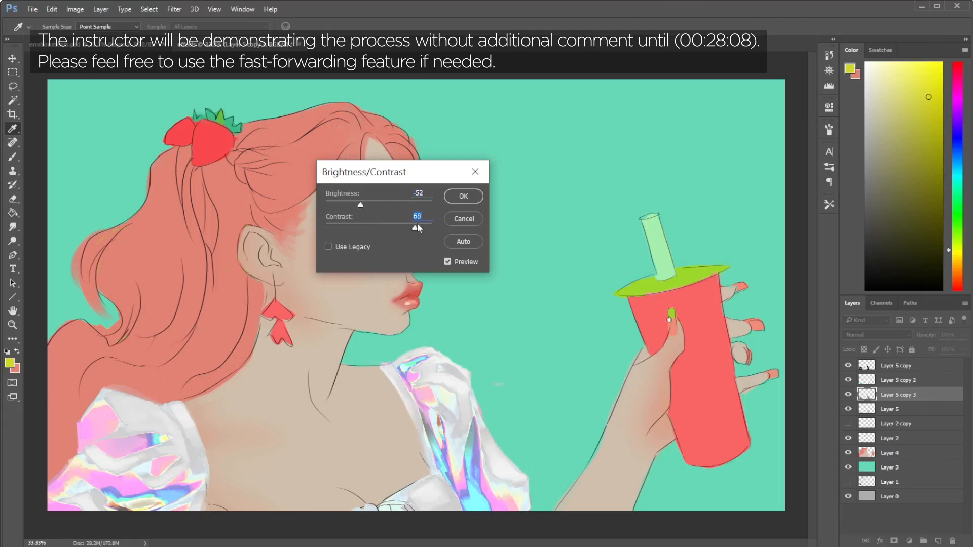
left_click(354, 227)
left_click(373, 204)
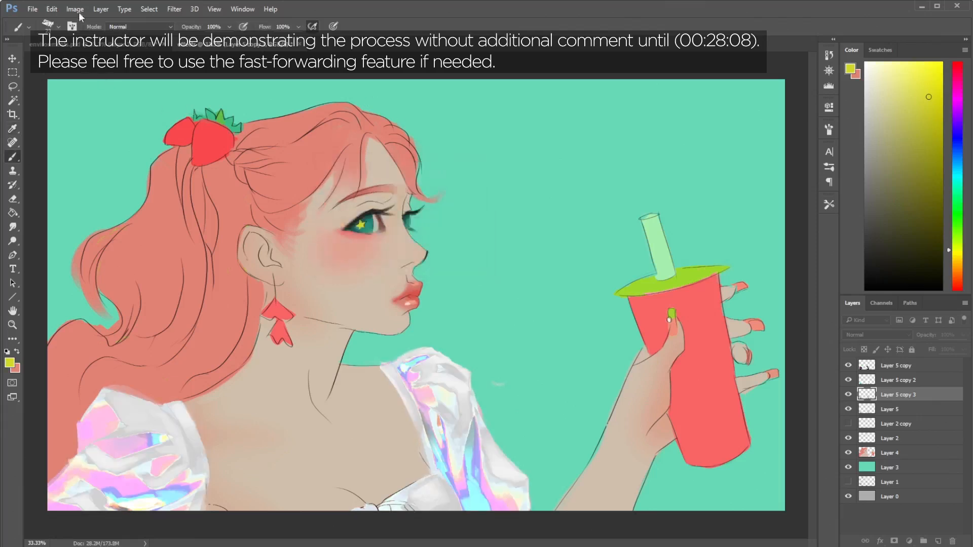
- Reduce the contrast of Layer 5 copy 3 to -15 with Brightness/Contrast
left_click(75, 9)
mouse_move(102, 32)
left_click(319, 51)
left_click_drag(378, 230, 345, 226)
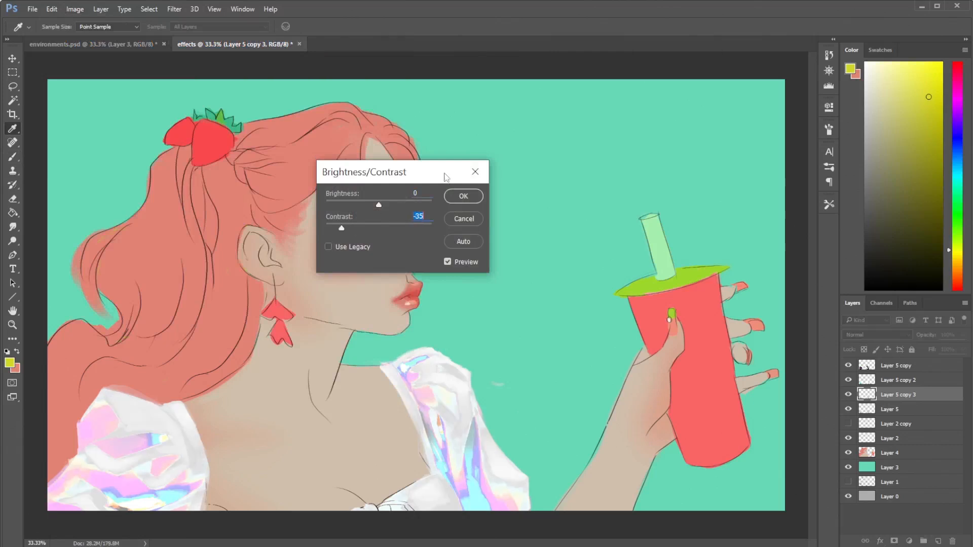
left_click_drag(368, 226, 363, 227)
left_click(461, 193)
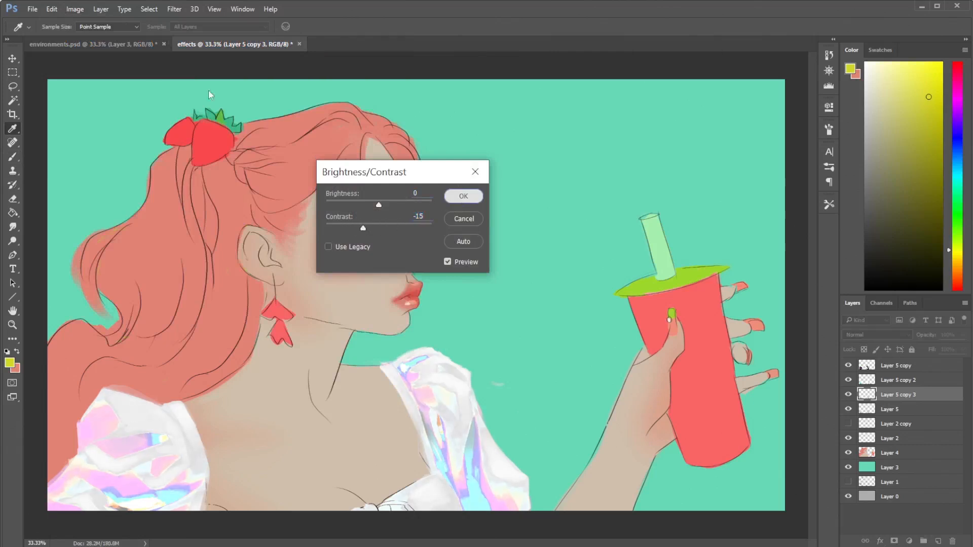
- Darken Layer 5 copy 3 with Levels, using a shadow input of 142 and a midtone of about 0.63
left_click(75, 10)
mouse_move(100, 49)
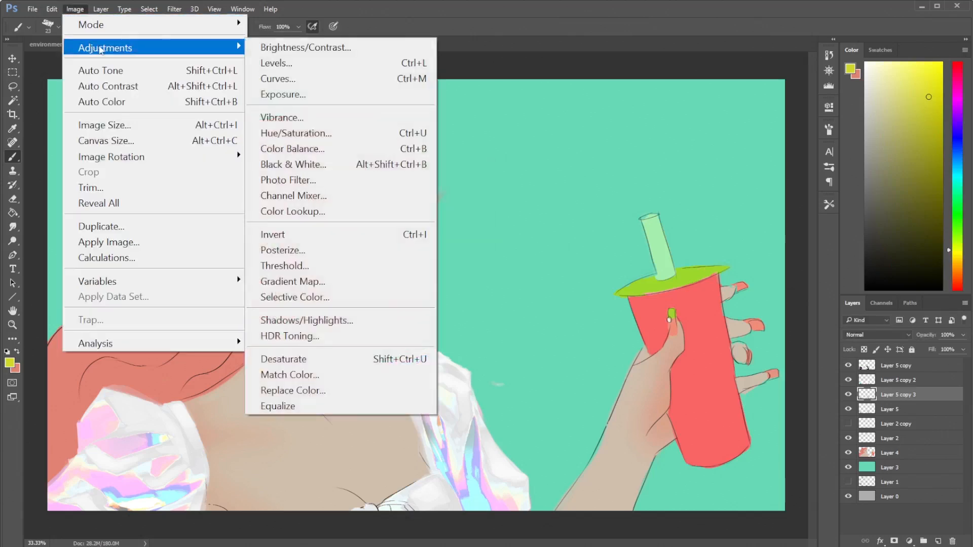
left_click(326, 63)
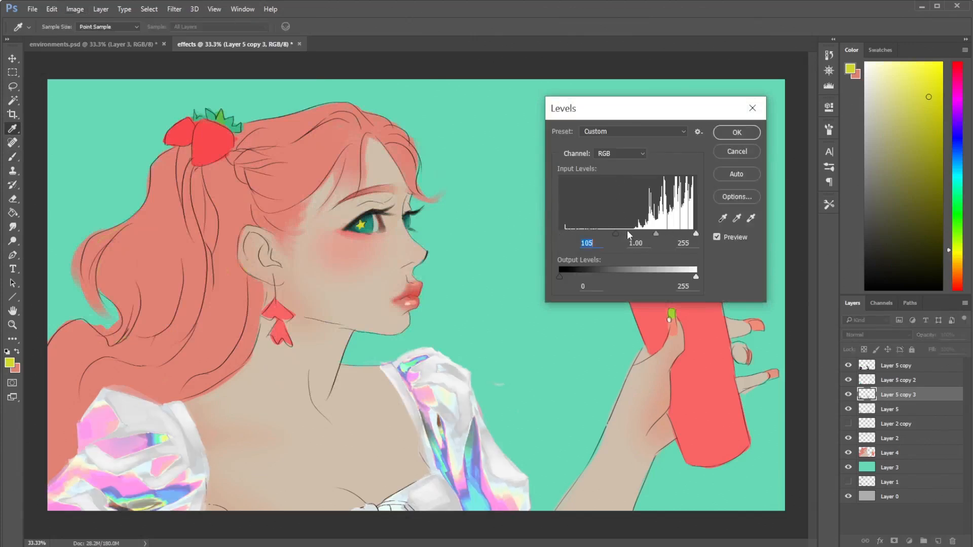
left_click_drag(617, 233, 675, 232)
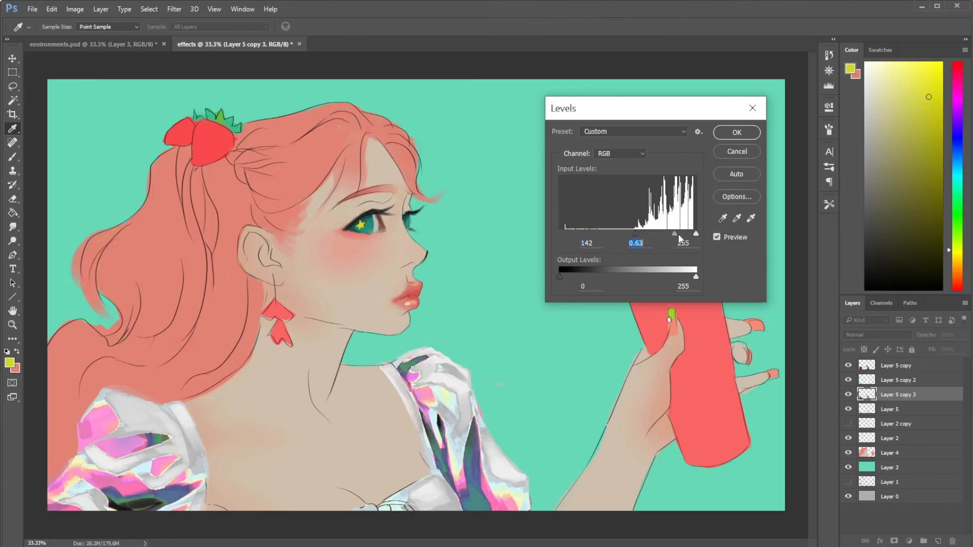
left_click_drag(675, 234, 676, 232)
left_click(720, 135)
- Hide Layer 5 copy and Layer 5 copy 2, and start a Gradient Map on Layer 5 copy 3 with its gradient open for editing
left_click(848, 379)
left_click(849, 366)
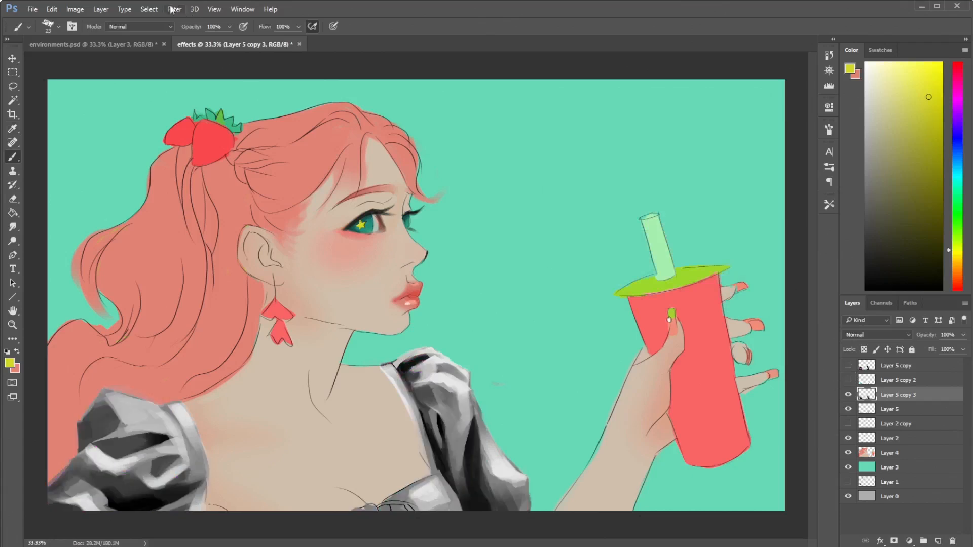
left_click(75, 9)
mouse_move(223, 48)
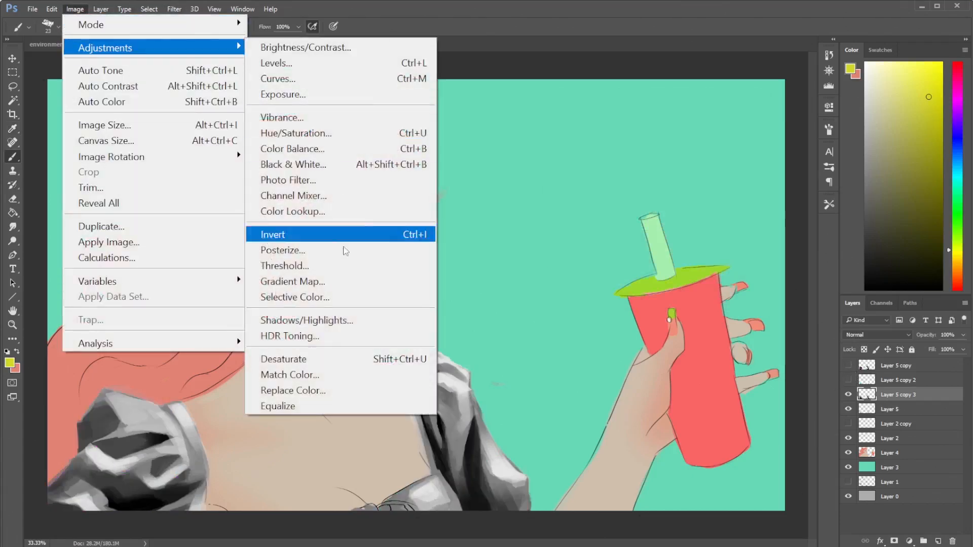
left_click(321, 280)
left_click(564, 225)
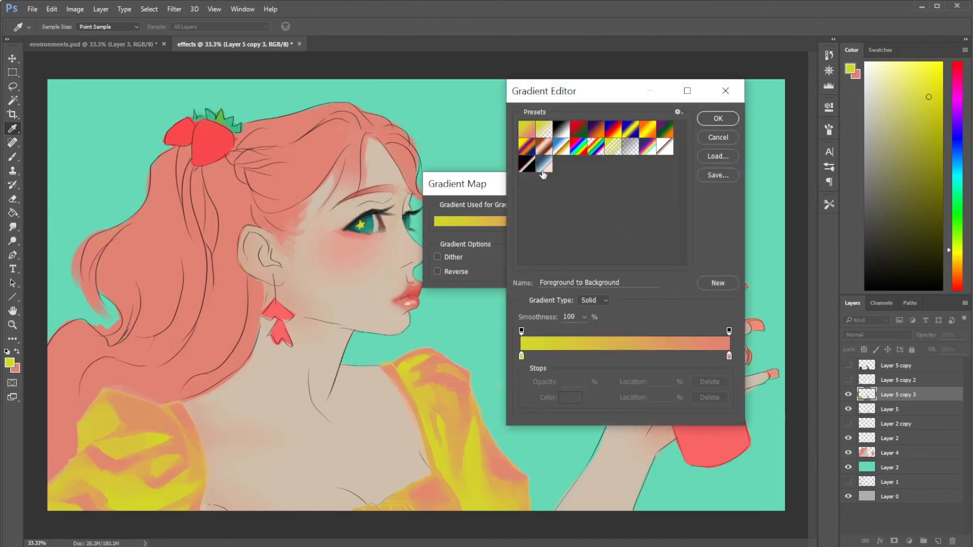
- Try the custom rainbow gradient presets on the blouse and choose the one with black at both ends
left_click(543, 165)
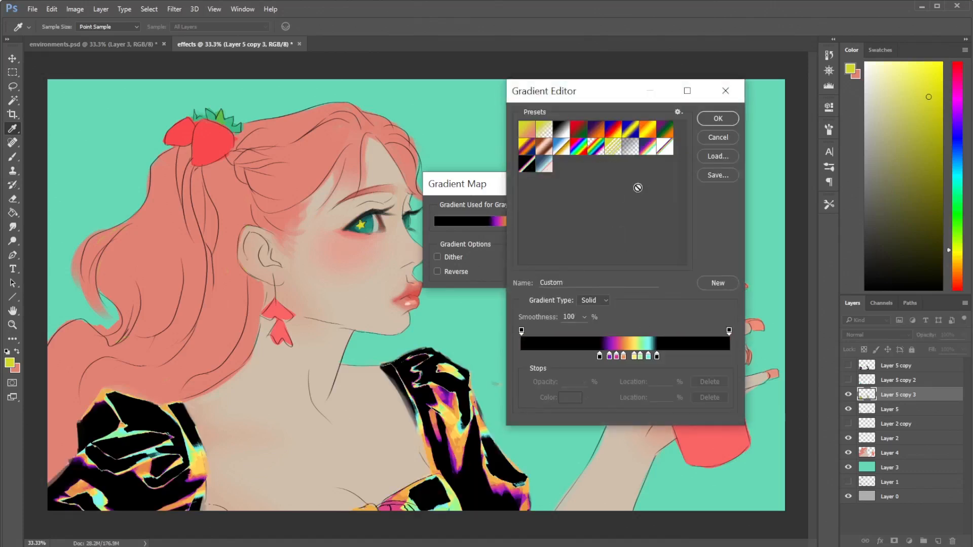
left_click(665, 153)
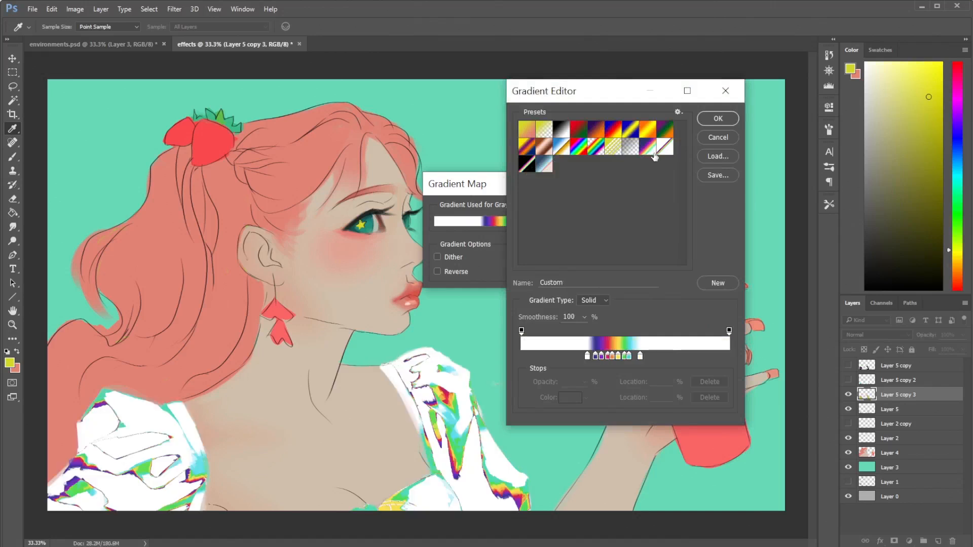
left_click(653, 153)
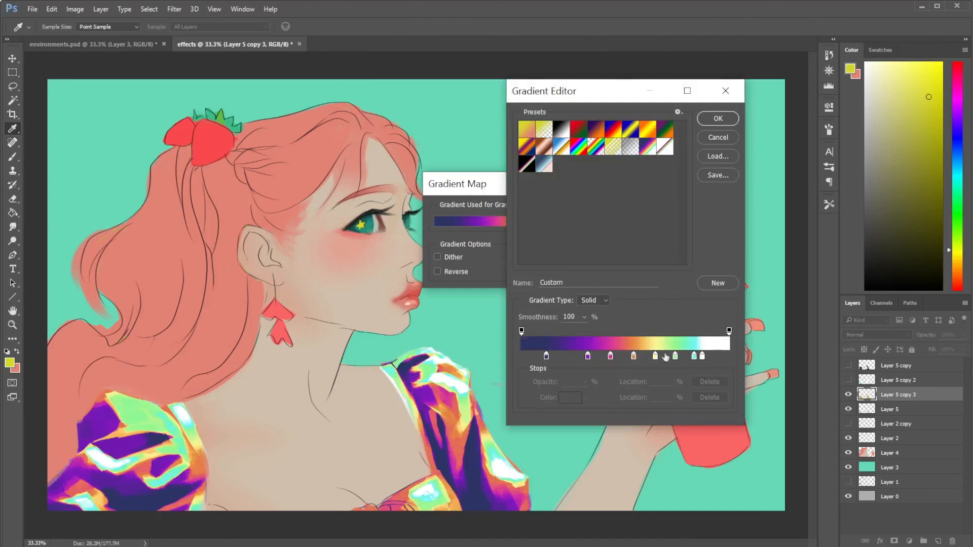
left_click(528, 168)
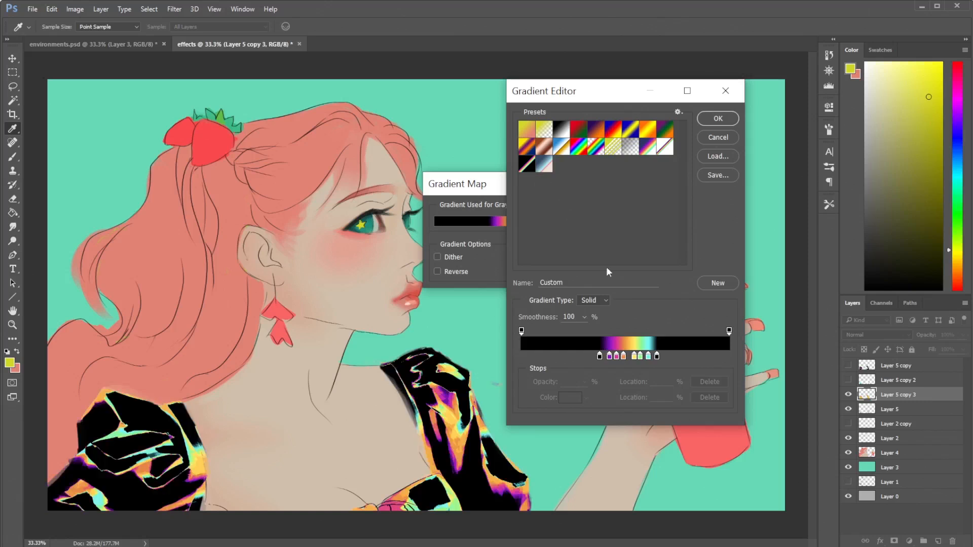
- Remove the gradient's closing black stop and spread the bright colours, placing cyan at 89% and green at 77%
left_click_drag(658, 358, 717, 354)
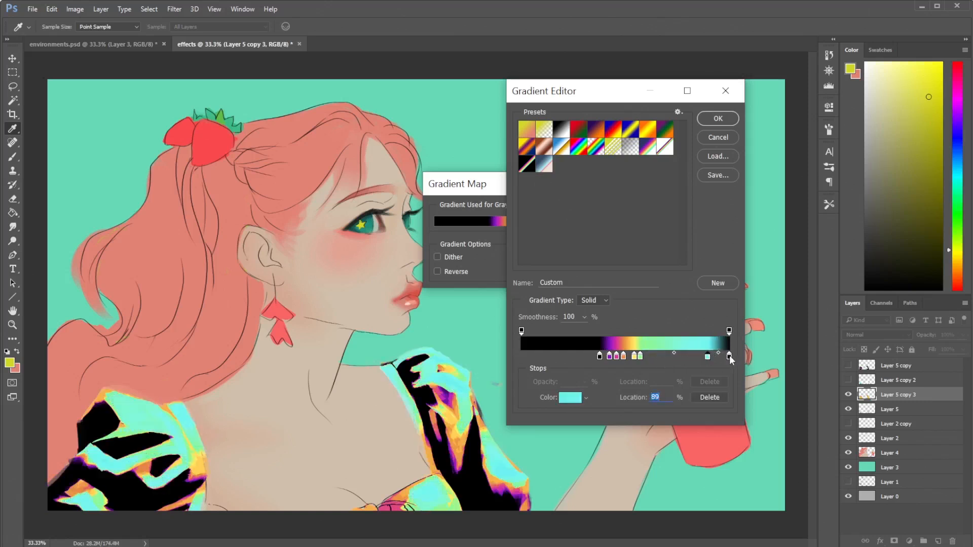
left_click_drag(729, 355, 686, 358)
key("Delete")
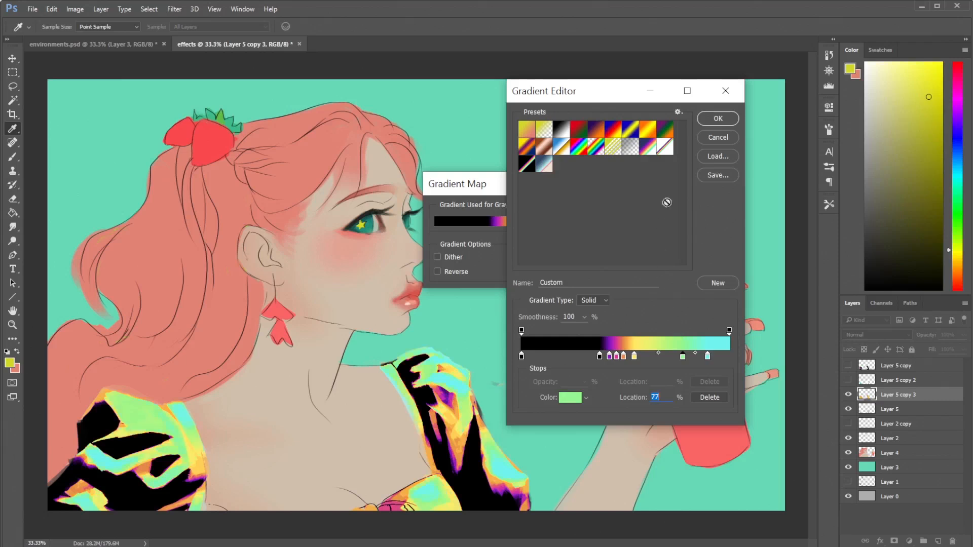
- Recolour the black stop at the start of the gradient to white
left_click_drag(522, 358, 523, 358)
left_click(569, 398)
left_click_drag(601, 219, 557, 203)
left_click(804, 199)
- Move the gradient's rainbow stops closer together toward the cyan end, with the purple stop at 64%
left_click(665, 357)
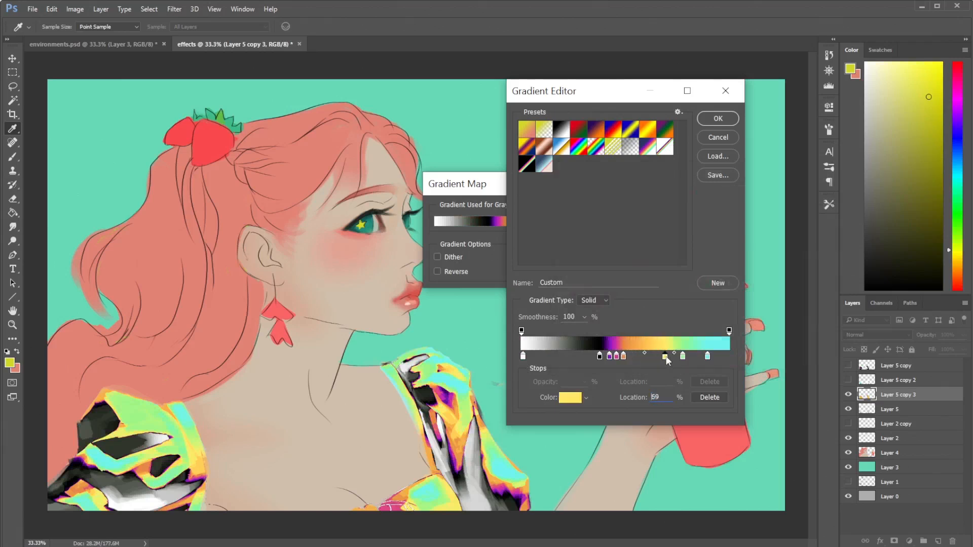
left_click_drag(683, 357, 698, 358)
left_click_drag(624, 357, 654, 358)
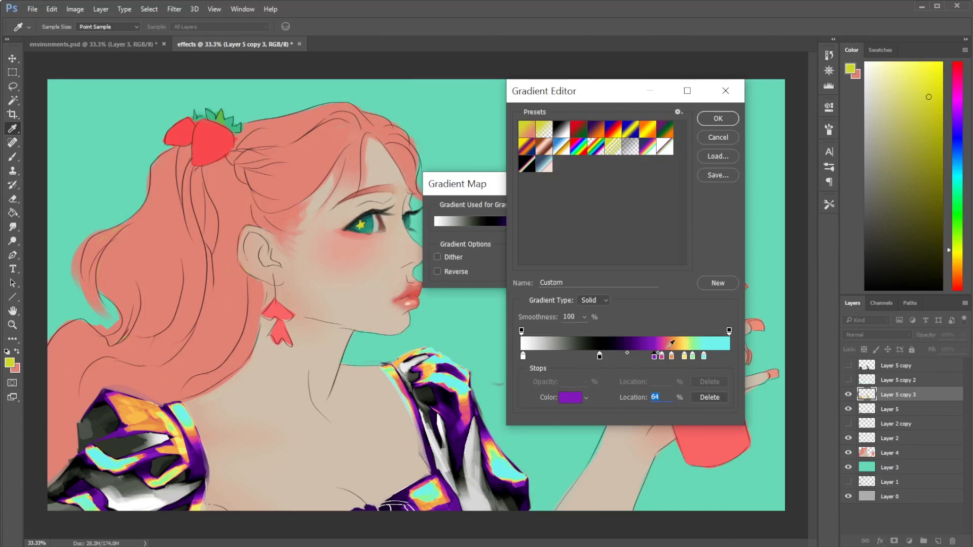
- Place an extra yellow stop at 65% between purple and magenta and recolour it to pink ff617f
left_click_drag(683, 358, 656, 359)
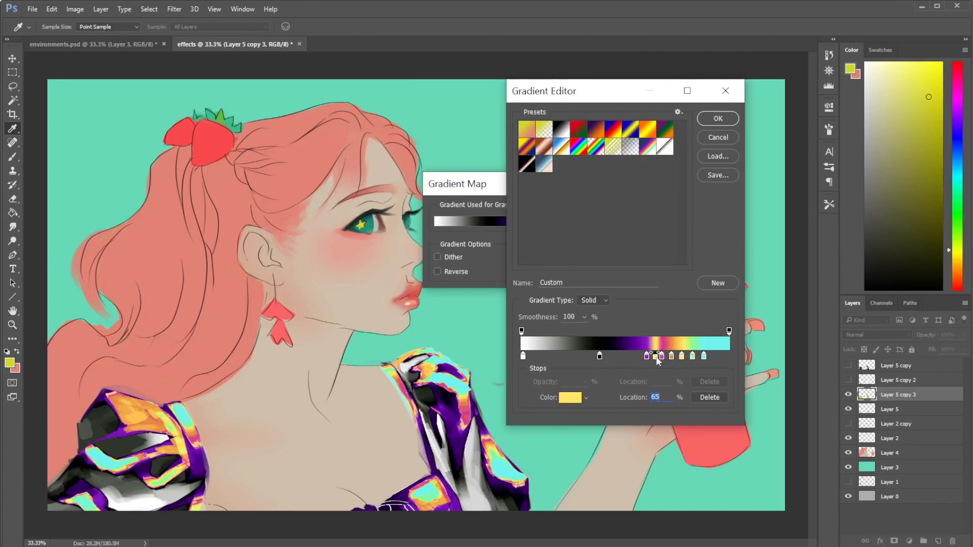
left_click(570, 398)
left_click(707, 208)
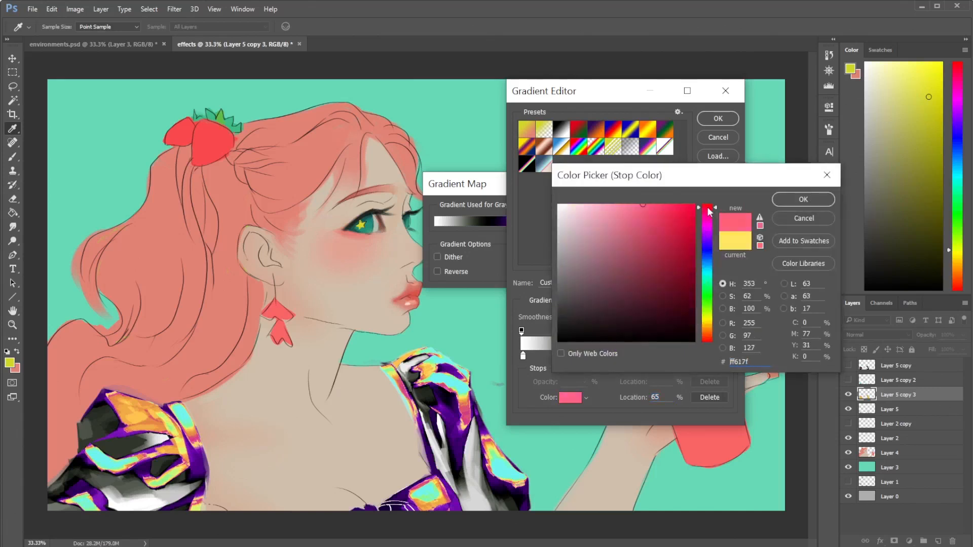
left_click(778, 201)
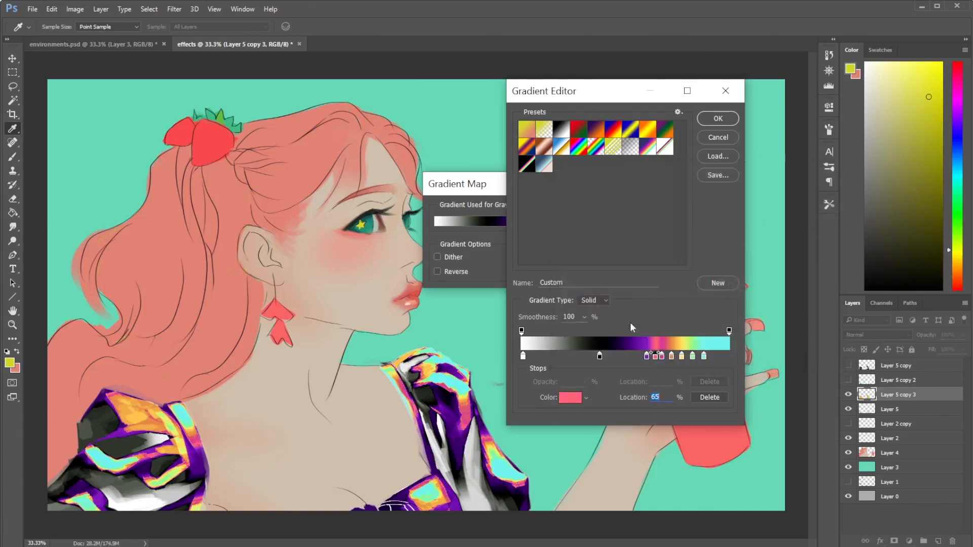
- Move the pink stop beyond magenta to 69%, then spread the rainbow stops wider with cyan at 91%
mouse_move(656, 358)
left_mouse_down()
mouse_move(668, 359)
mouse_move(656, 359)
left_mouse_up()
left_click(664, 357)
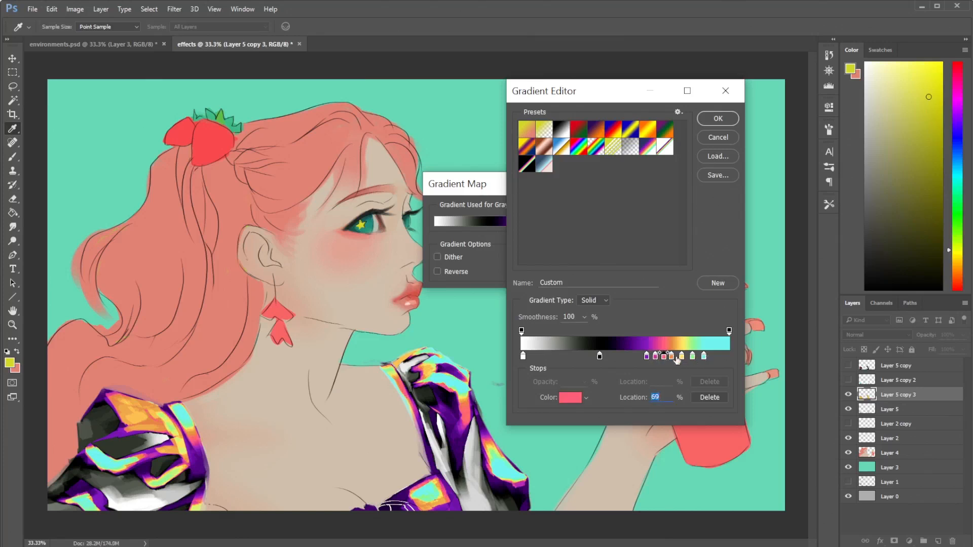
left_click_drag(683, 357, 712, 360)
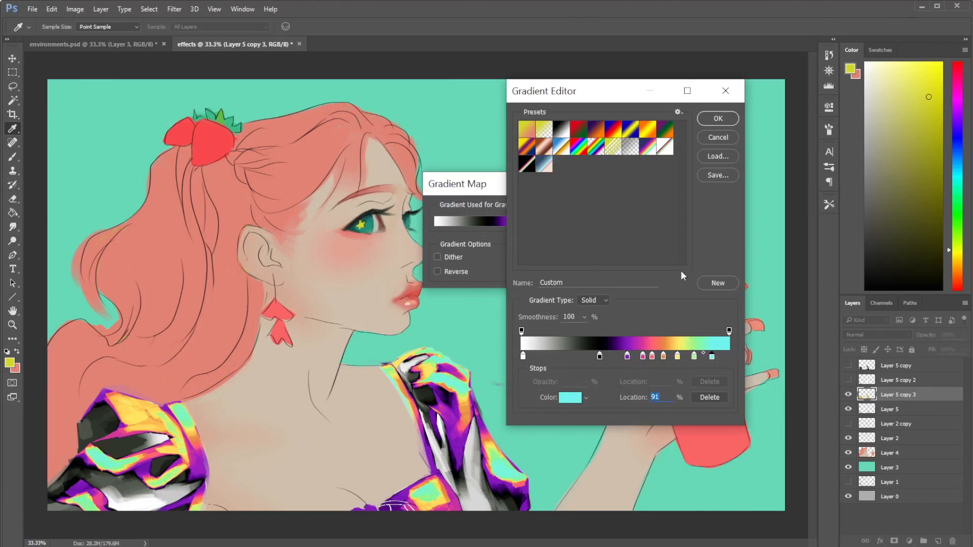
- Rework the gradient's neutral stops to run from black at the start to white at 49%, just before purple
mouse_move(627, 356)
left_mouse_down()
mouse_move(636, 356)
mouse_move(623, 359)
left_mouse_up()
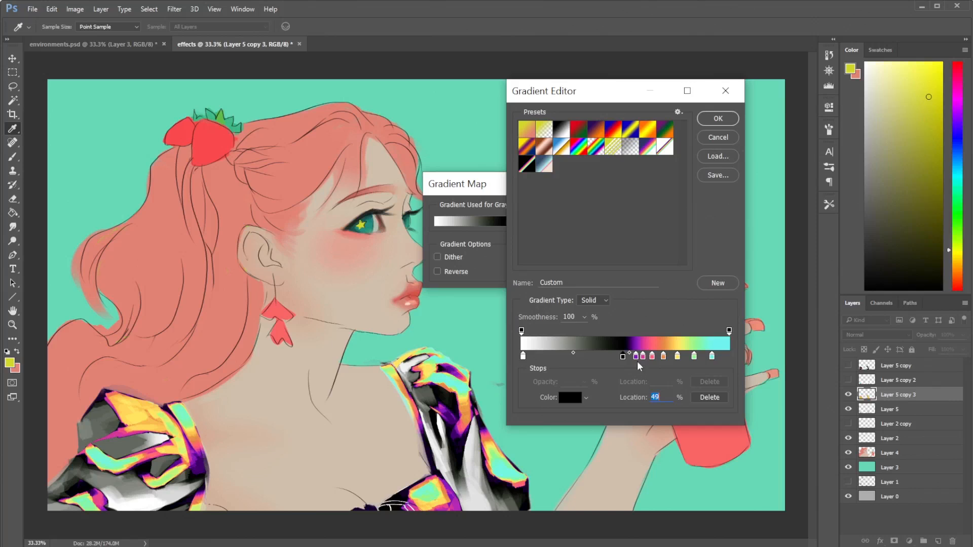
left_click_drag(537, 357, 621, 373)
left_click(580, 357)
left_click_drag(526, 357, 631, 359)
left_click_drag(524, 361, 634, 361)
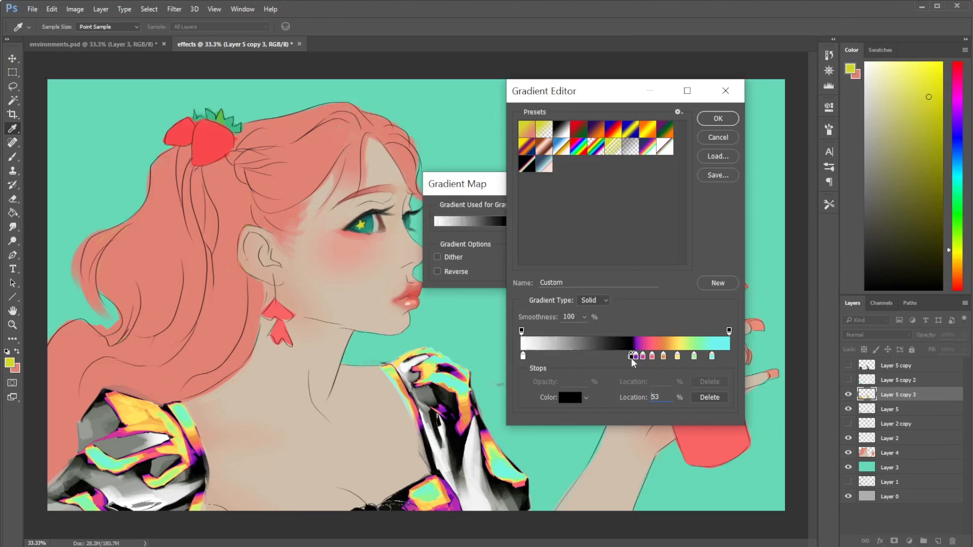
mouse_move(524, 357)
left_mouse_down()
mouse_move(628, 358)
mouse_move(522, 358)
left_mouse_up()
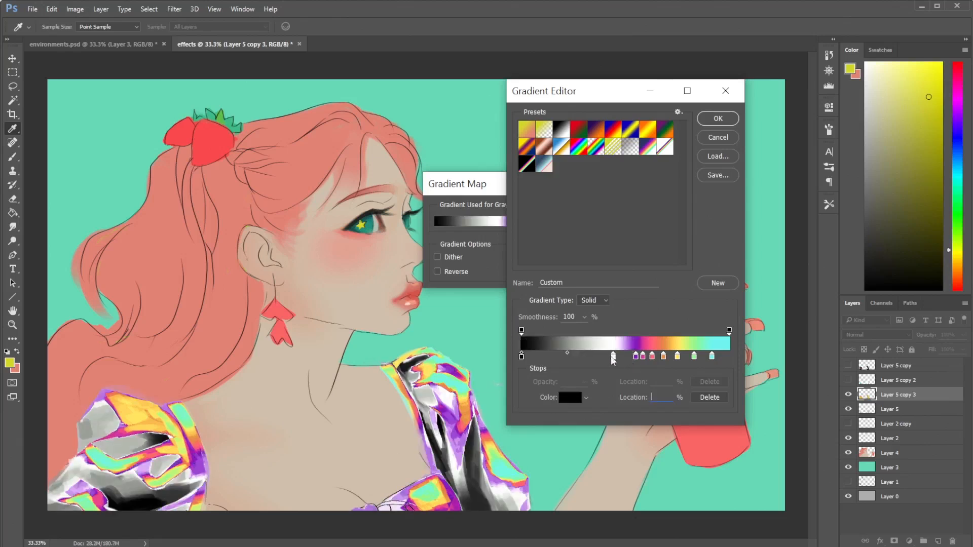
left_click_drag(614, 360, 625, 357)
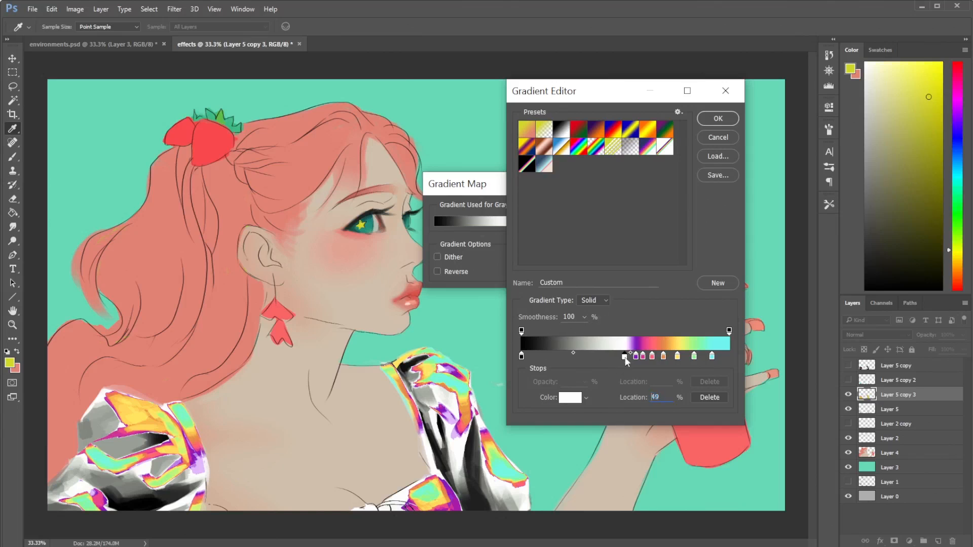
- Load the white gradient preset with the central rainbow and spread its stops, with violet at 47%, green at 76% and cyan at 82%
left_click(663, 148)
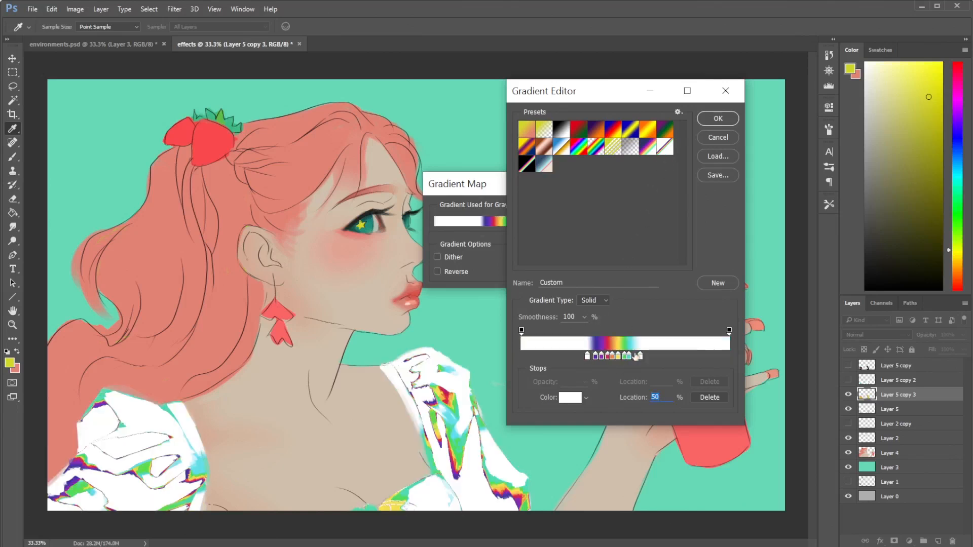
left_click_drag(631, 363, 679, 357)
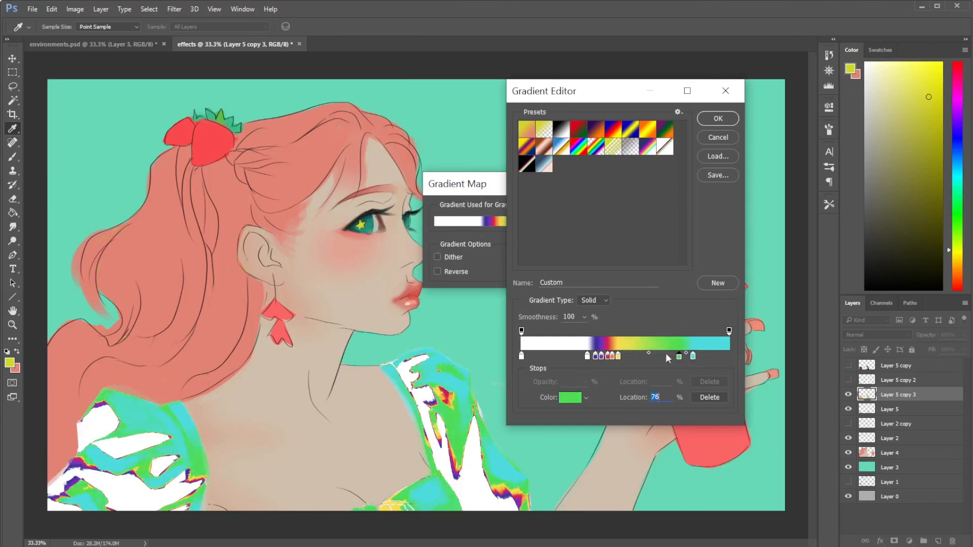
mouse_move(619, 358)
left_mouse_down()
mouse_move(668, 358)
mouse_move(603, 358)
mouse_move(622, 358)
left_mouse_up()
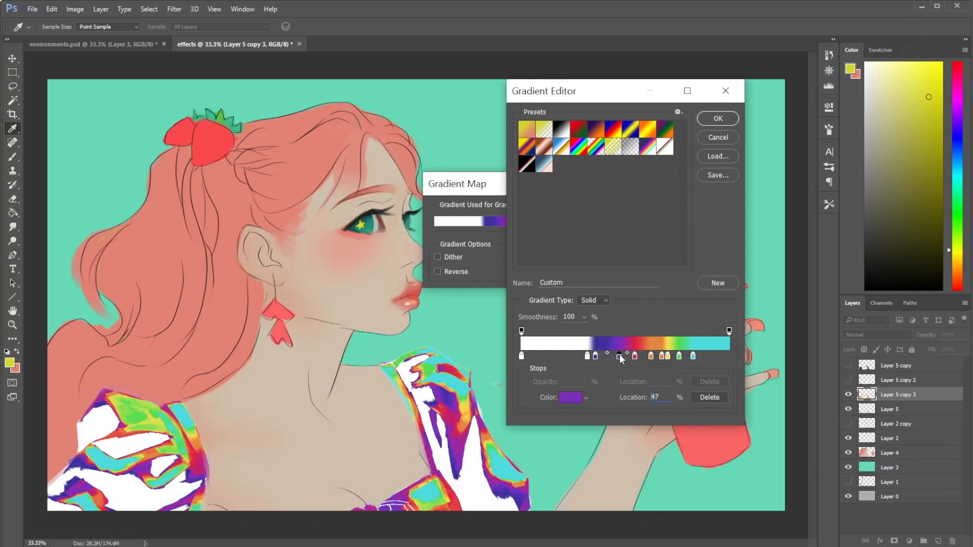
left_click_drag(595, 357, 620, 356)
- Recolour the gradient's cyan stop at 82% to a greener teal with a hue of 168°
left_click(693, 357)
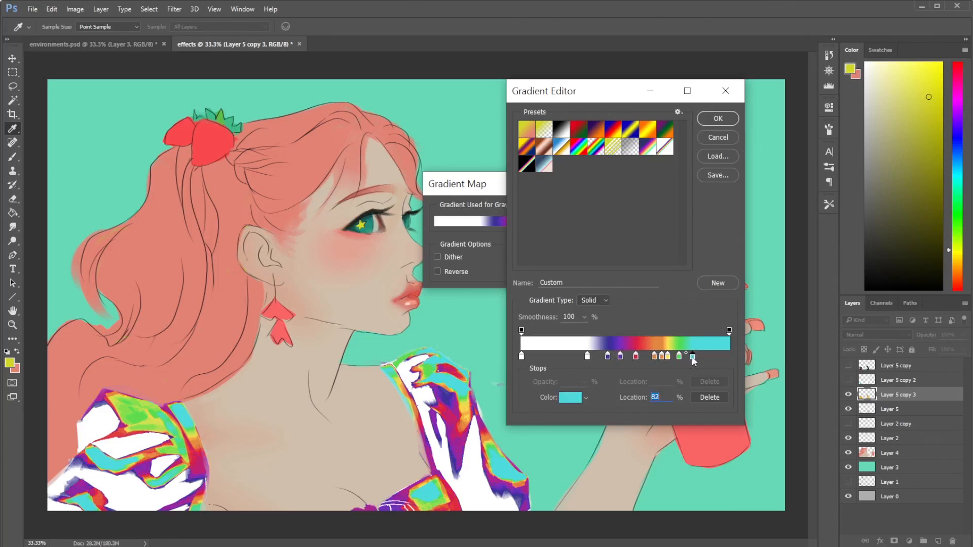
left_click(572, 398)
left_click(709, 279)
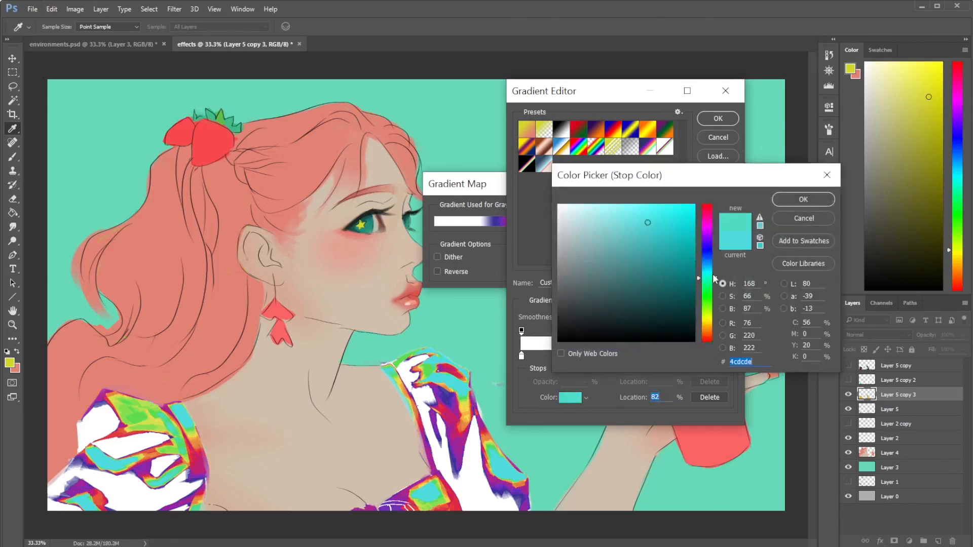
left_click(783, 203)
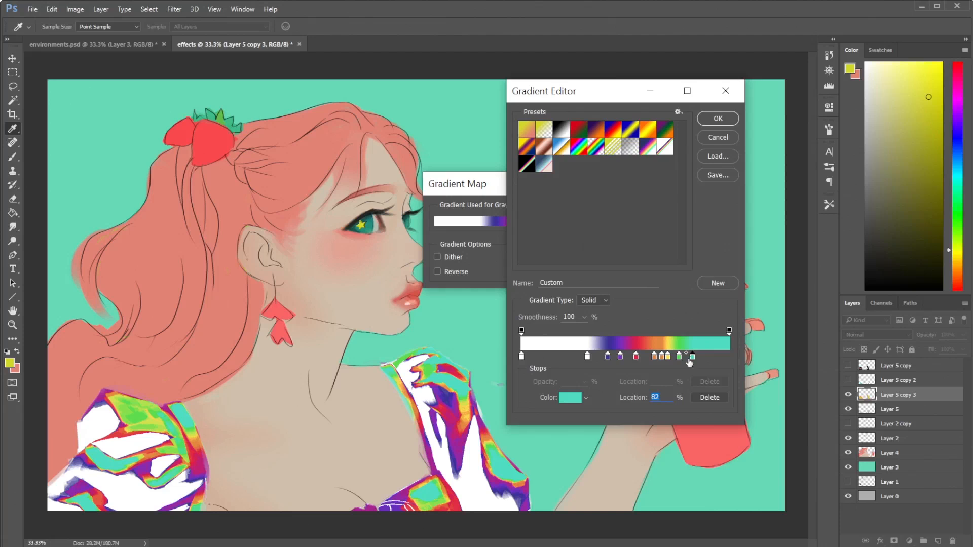
- Shift the teal, green and yellow stops, placing yellow at 73%, and apply the gradient map to Layer 5 copy 3
left_click_drag(694, 357, 673, 358)
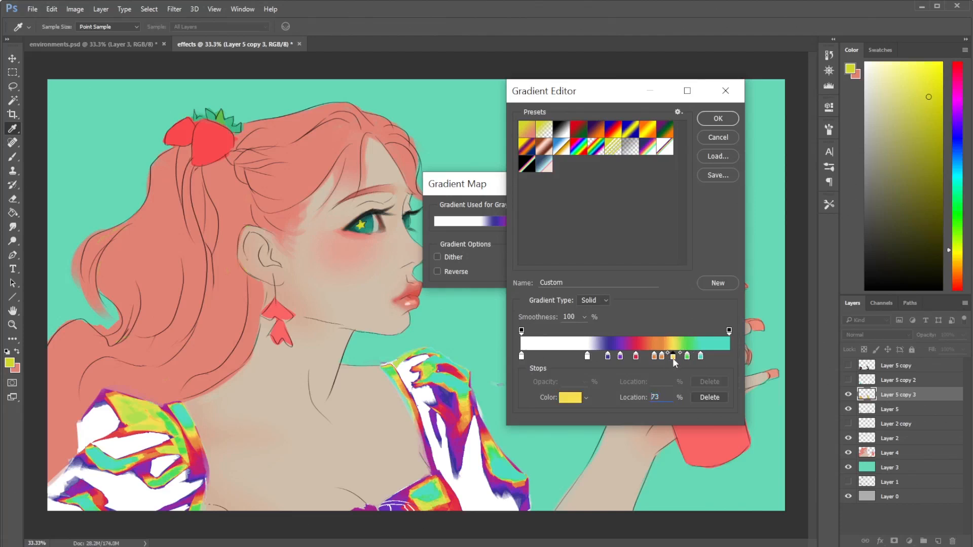
left_click(710, 120)
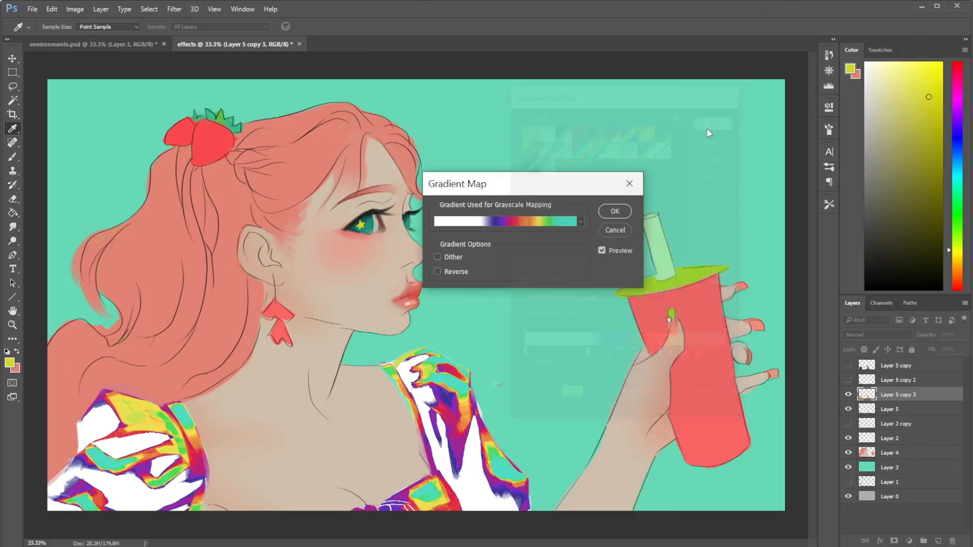
key("Return")
key("b")
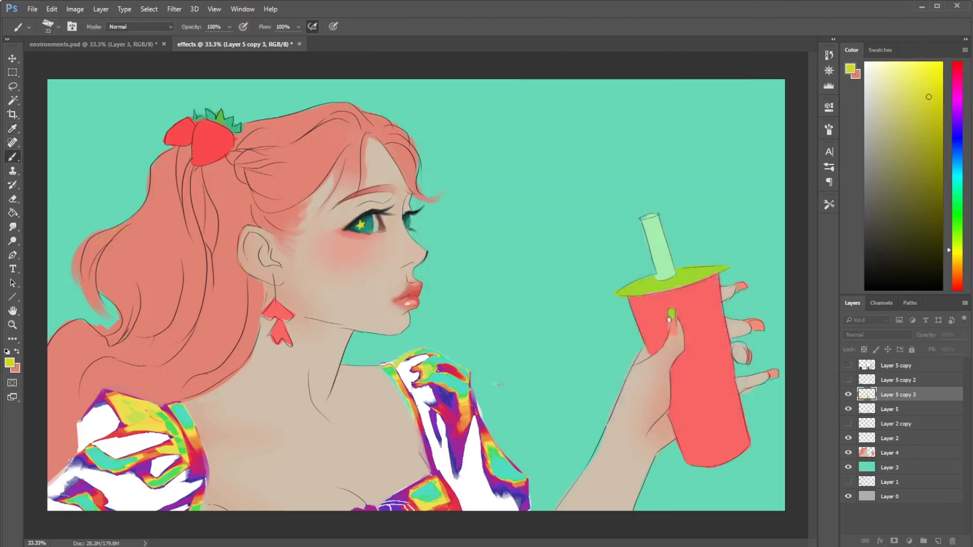
- Try the blend modes on Layer 5 copy 3, from Darken through Color, and settle on Soft Light
left_click(874, 335)
left_click(854, 364)
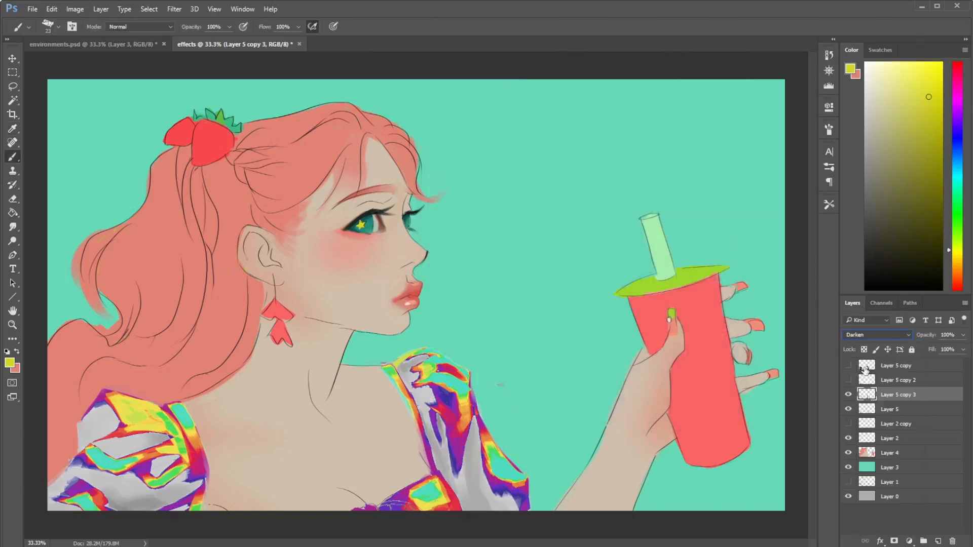
key("Down")
key("Down")
key("Down")
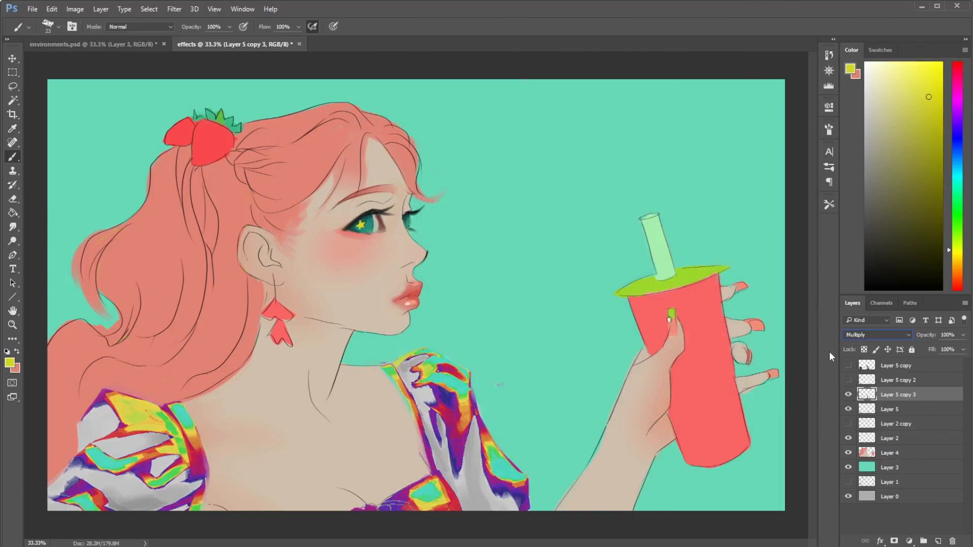
key("Down")
key("Down")
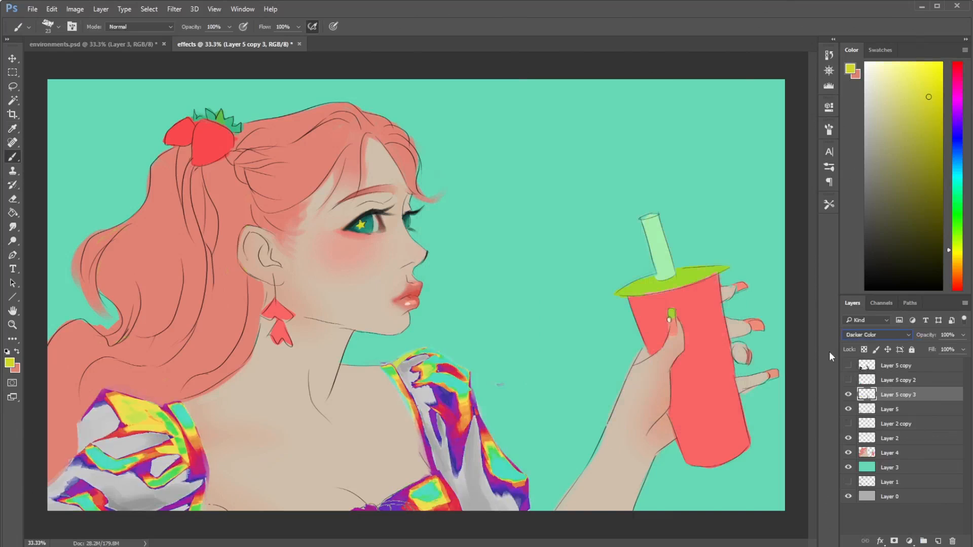
key("Down")
key("Down")
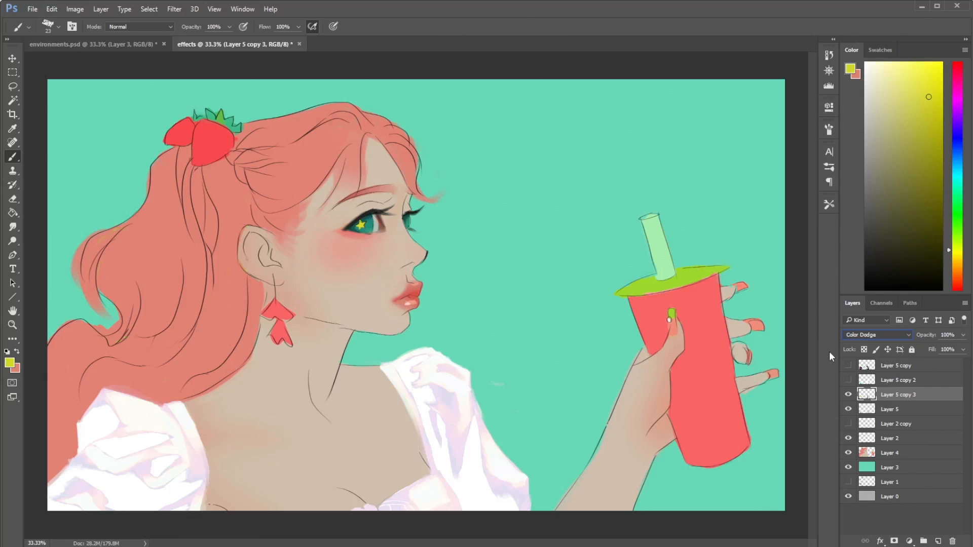
key("Up")
key("Down")
key("Down")
key("Down")
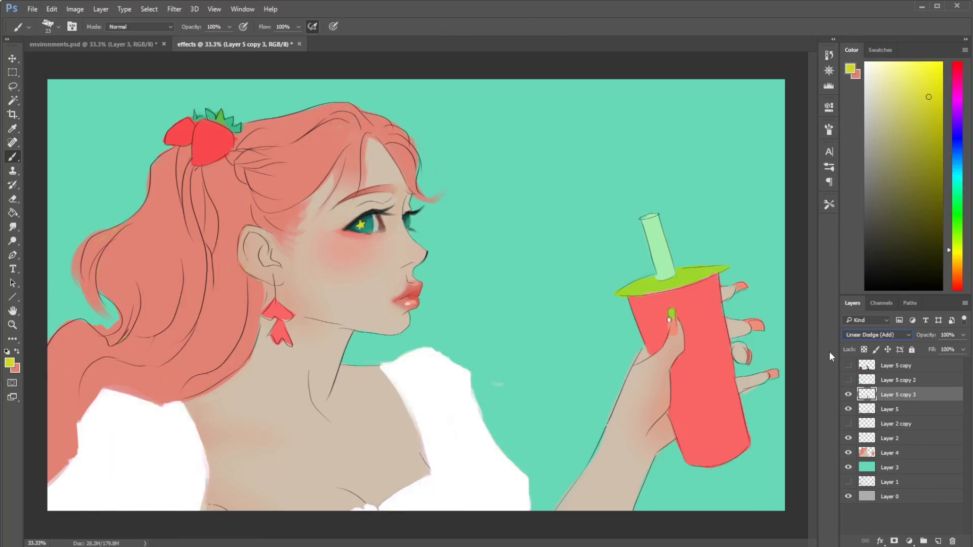
key("Down")
key("Down")
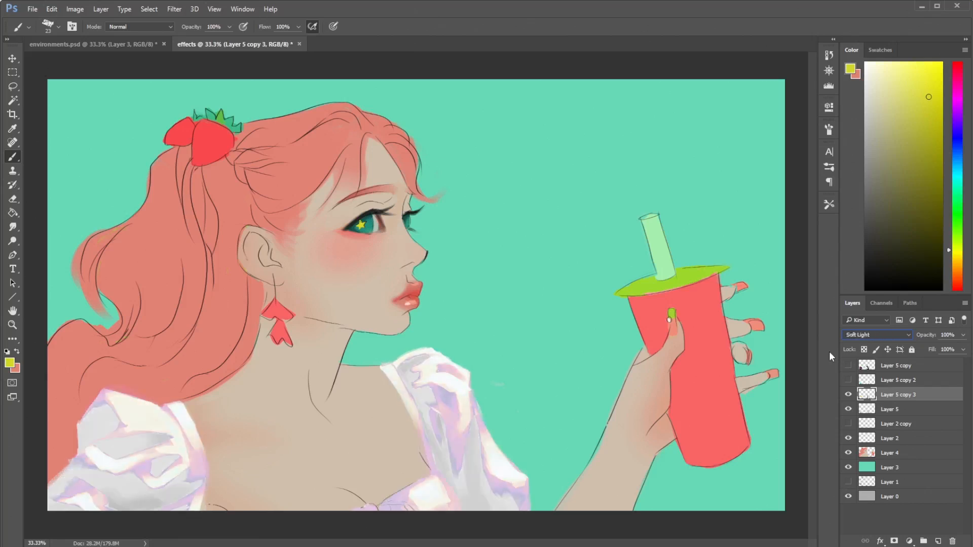
key("Down")
key("Down")
key("Down")
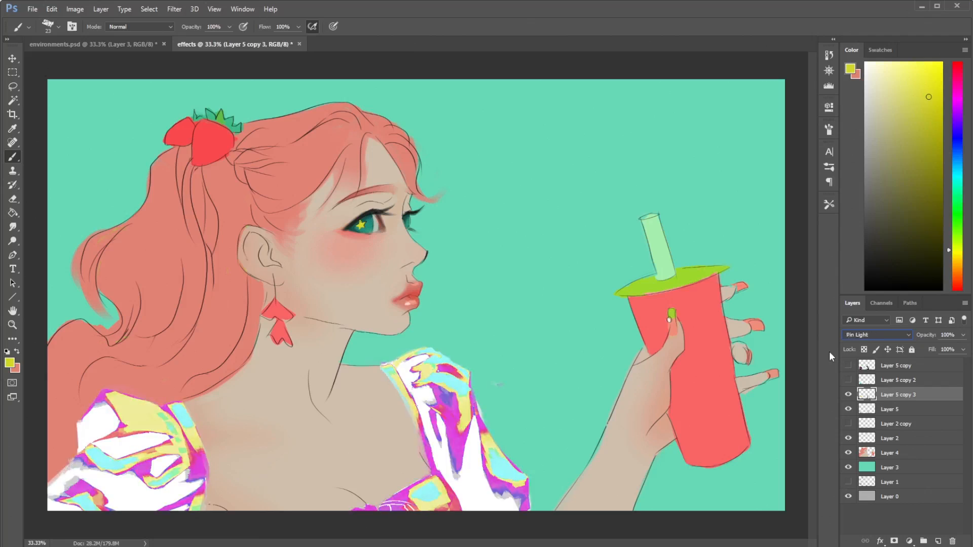
key("Down")
key("Down")
key("Down")
key("Down")
key("Down")
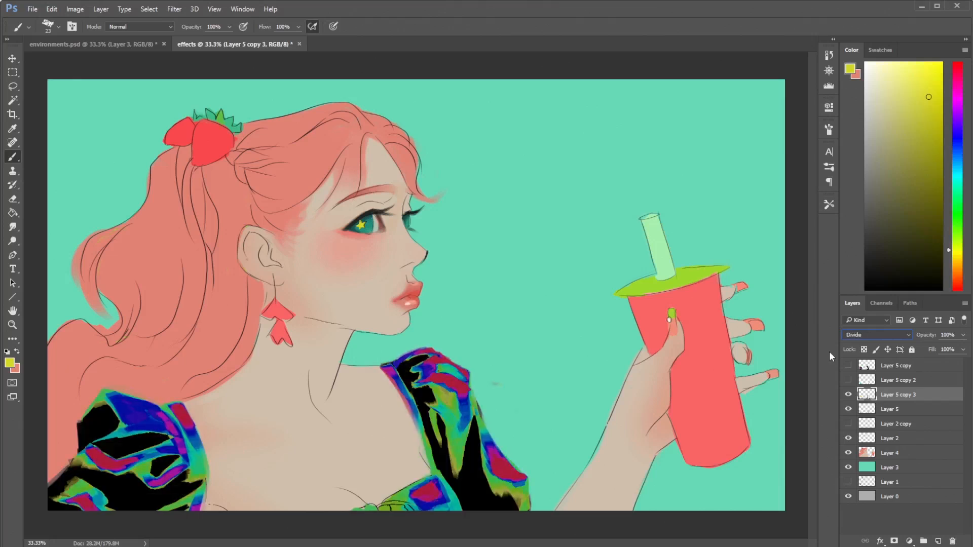
key("Down")
key("Down")
key("Down")
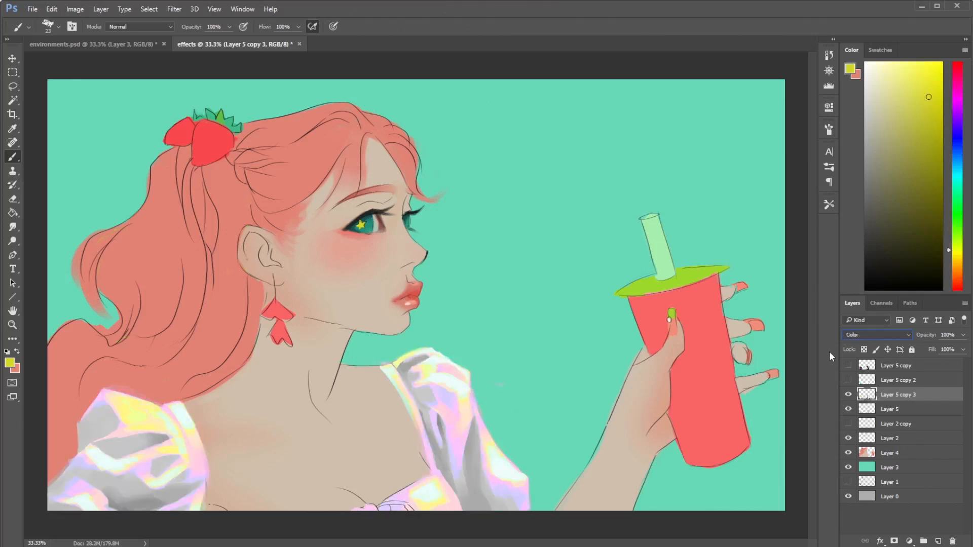
key("Down")
key("Up")
key("Down")
key("Up")
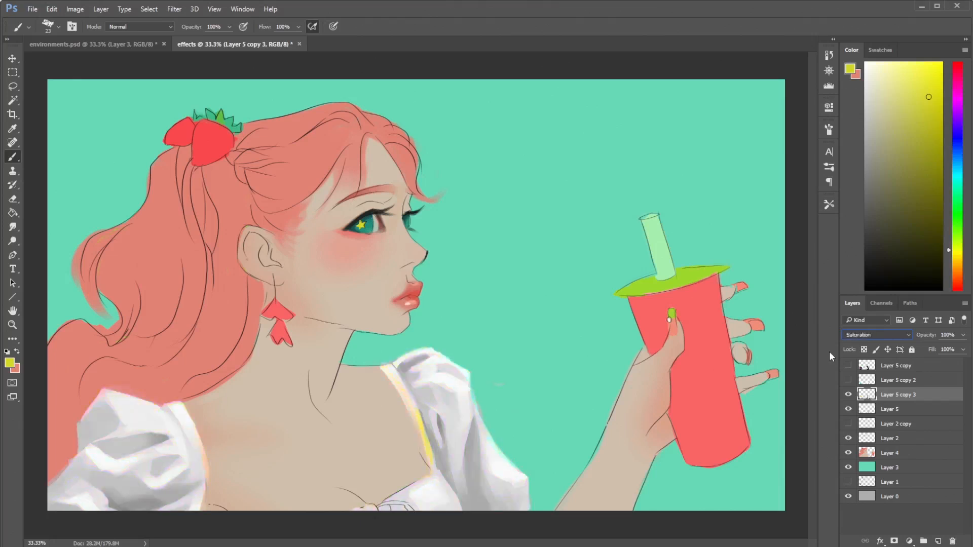
key("Up")
key("Up")
key("Up")
key("Up")
key("Up")
key("Up")
key("Up")
key("Up")
key("Up")
key("Up")
key("Up")
key("Up")
key("Up")
key("Down")
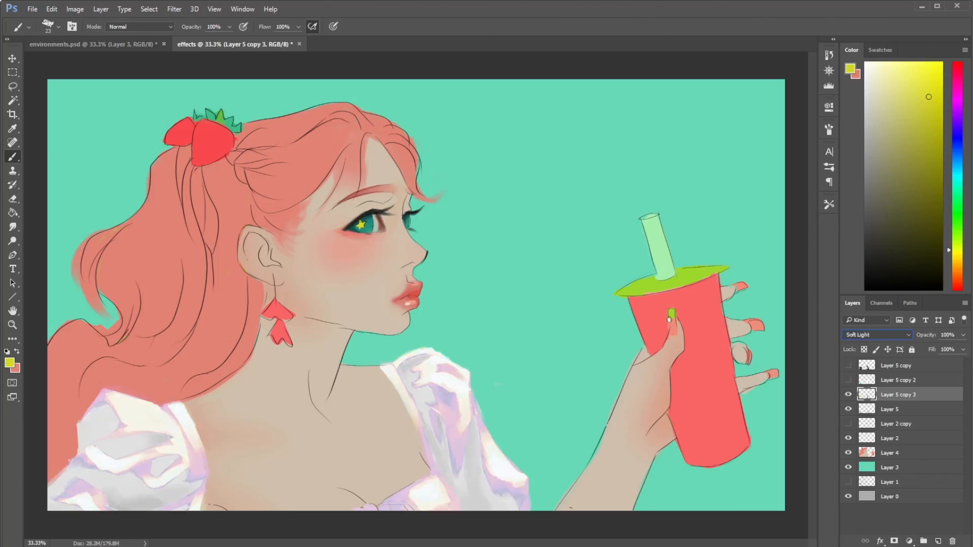
- Bring up the fabrics.psd artwork to compare its holographic fabric, and minimize it again
key("ctrl+Tab")
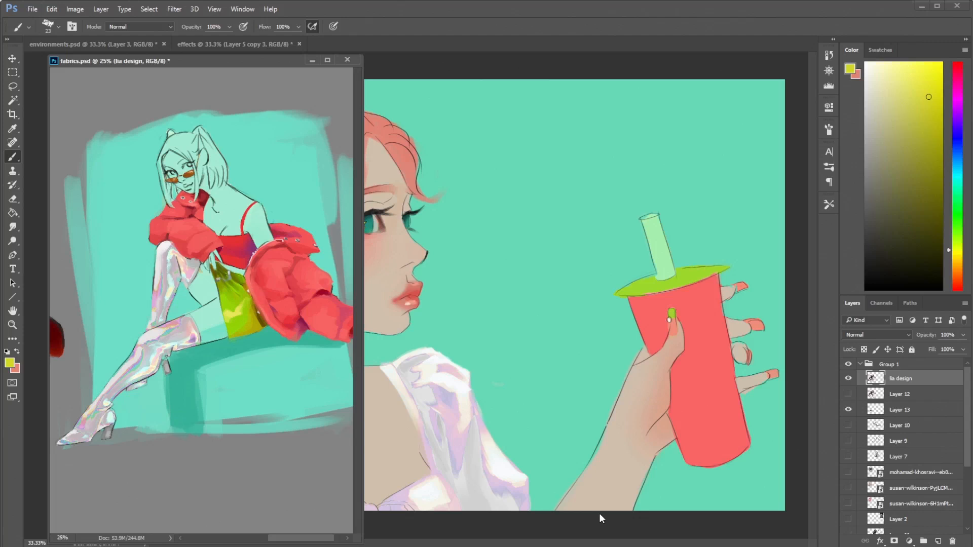
left_click(312, 61)
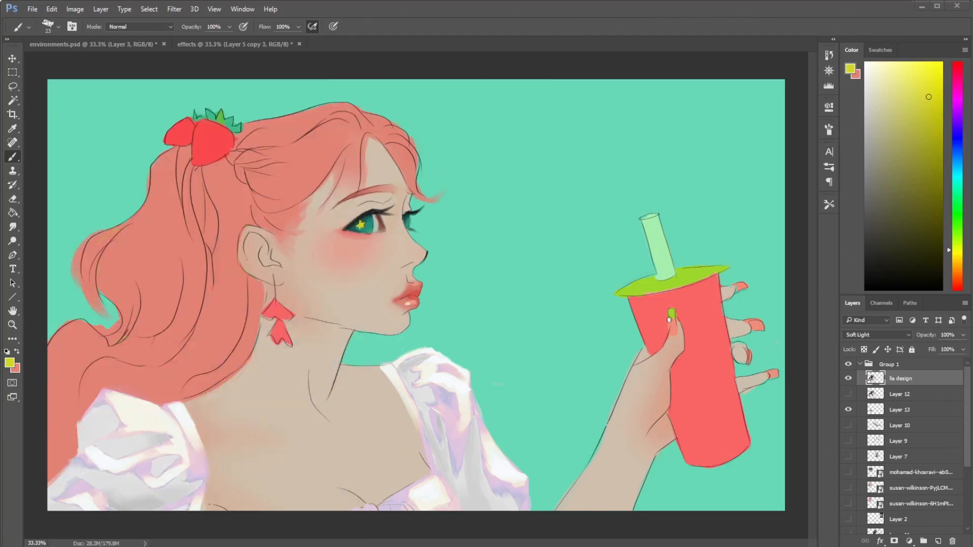
- Hide Layer 5 copy 3 and show Layer 5 copy and Layer 5 copy 2, toggling the latter to compare
left_click(849, 395)
left_click(849, 380)
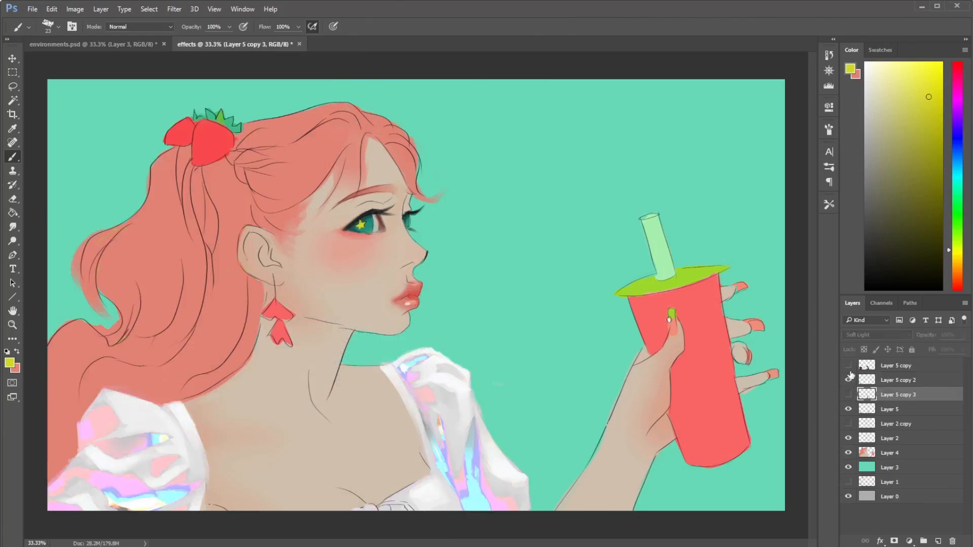
left_click(849, 365)
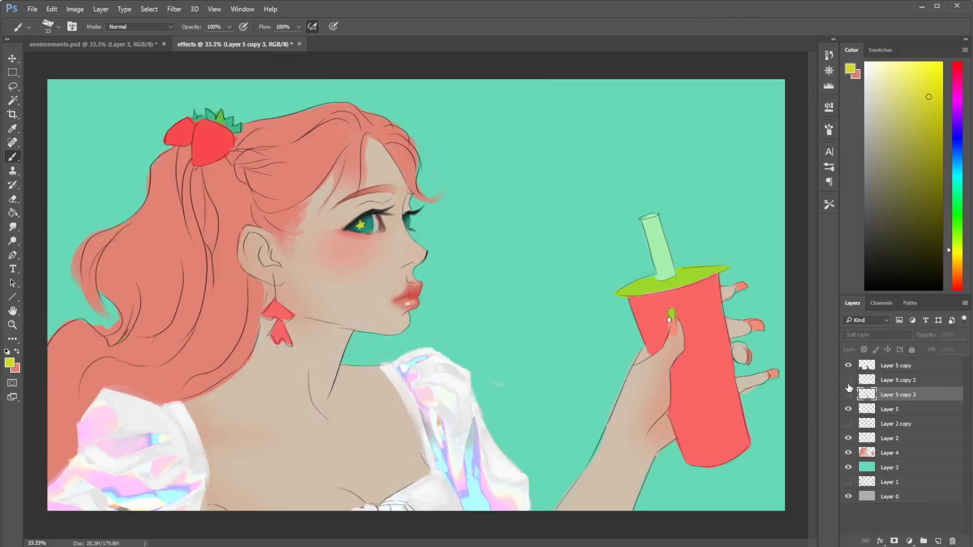
left_click(849, 381)
left_click(849, 380)
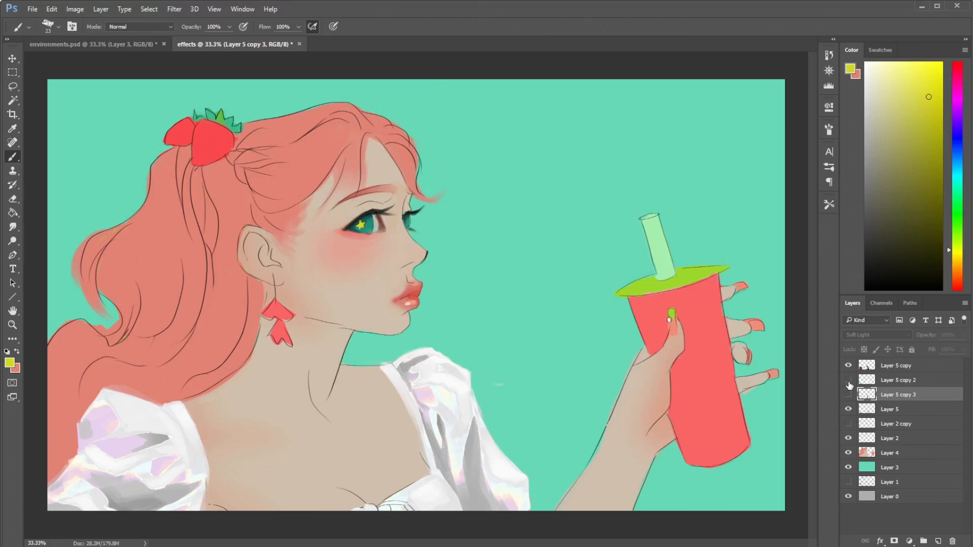
left_click(849, 381)
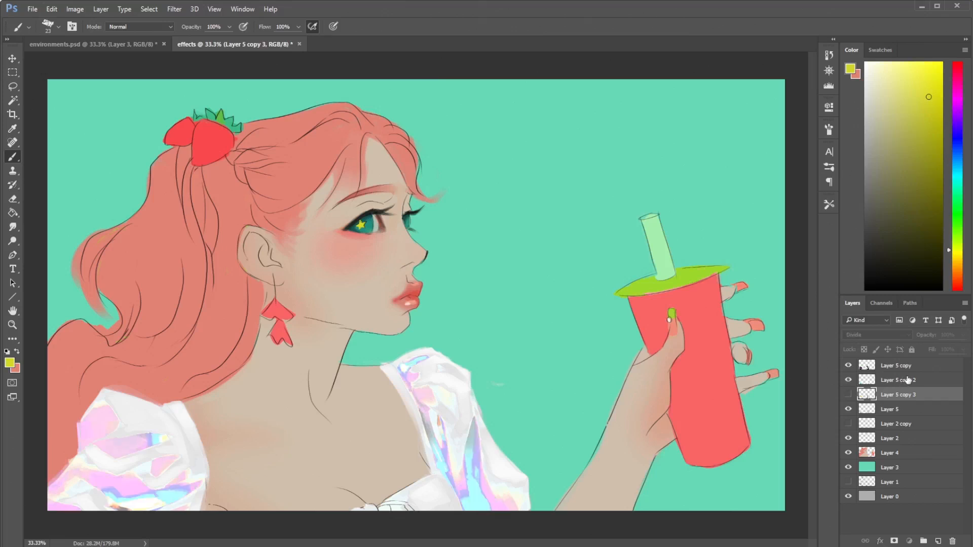
- Try Darken on Layer 5 copy 2 and set its blend mode to Normal
left_click(905, 381)
left_click(902, 336)
left_click(865, 370)
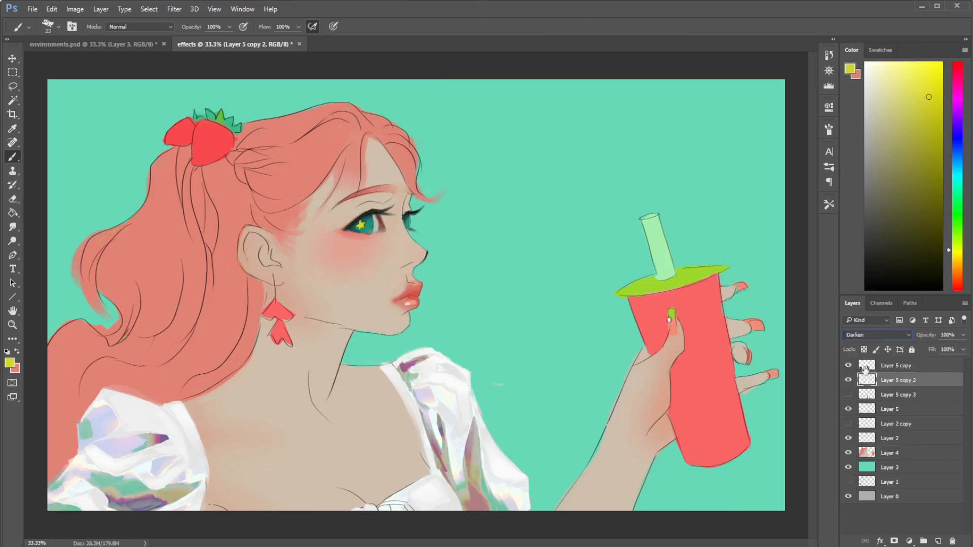
left_click(892, 339)
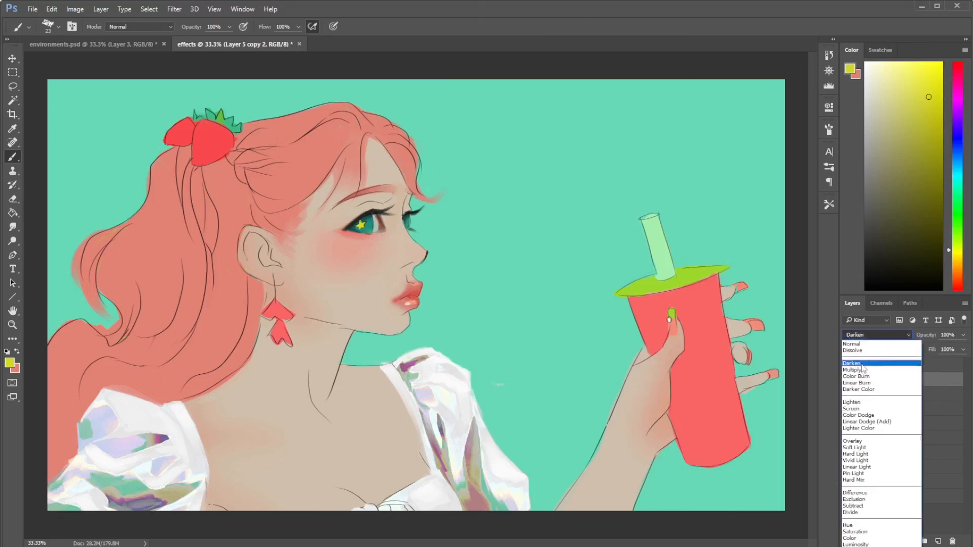
left_click(867, 343)
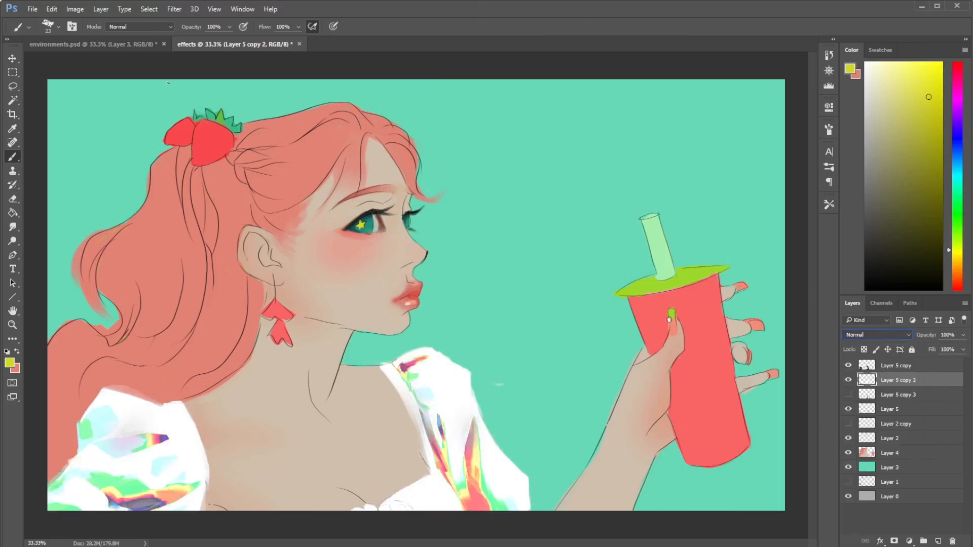
- Adjust Layer 5 copy 2 with Hue/Saturation, setting the hue to +170 and the saturation to -32
left_click(75, 9)
mouse_move(152, 48)
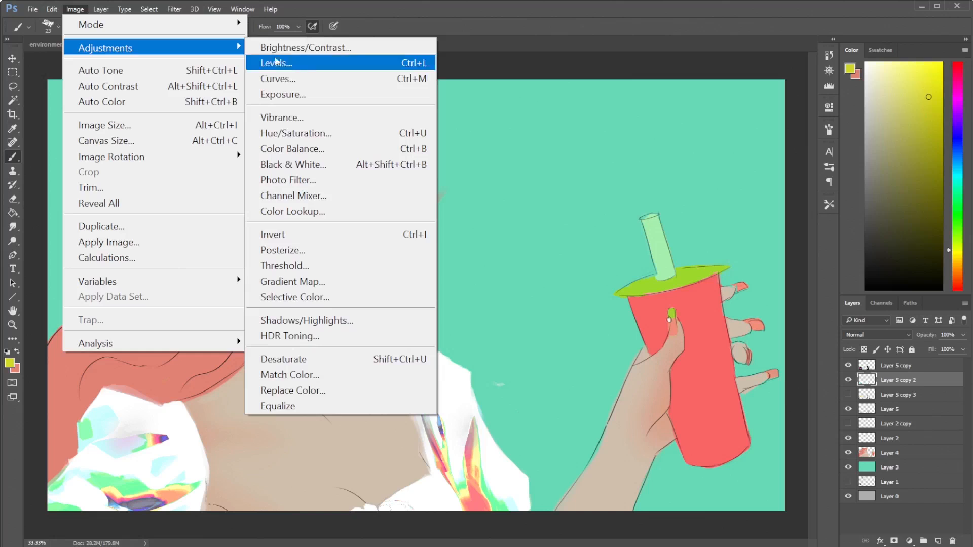
left_click(291, 133)
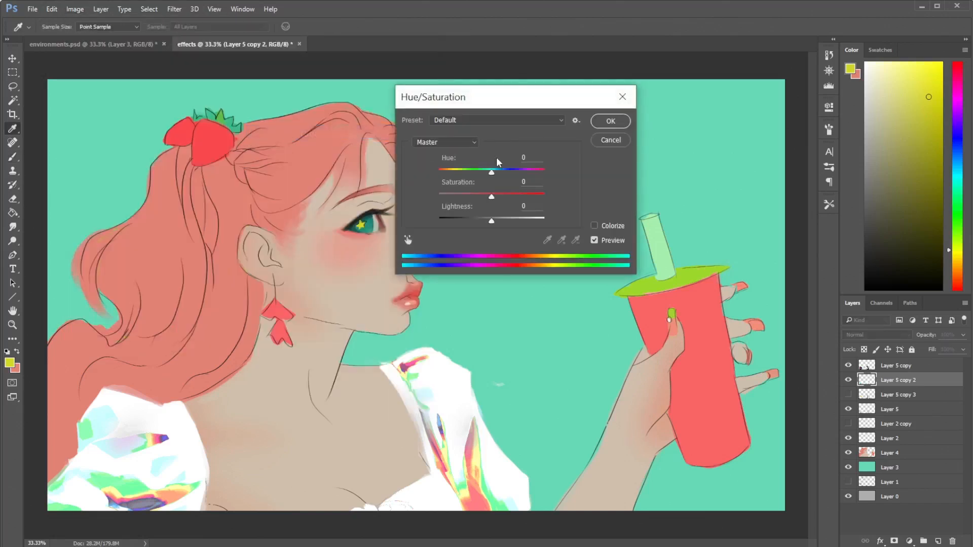
left_click(479, 171)
left_click_drag(468, 175, 537, 175)
left_click(543, 173)
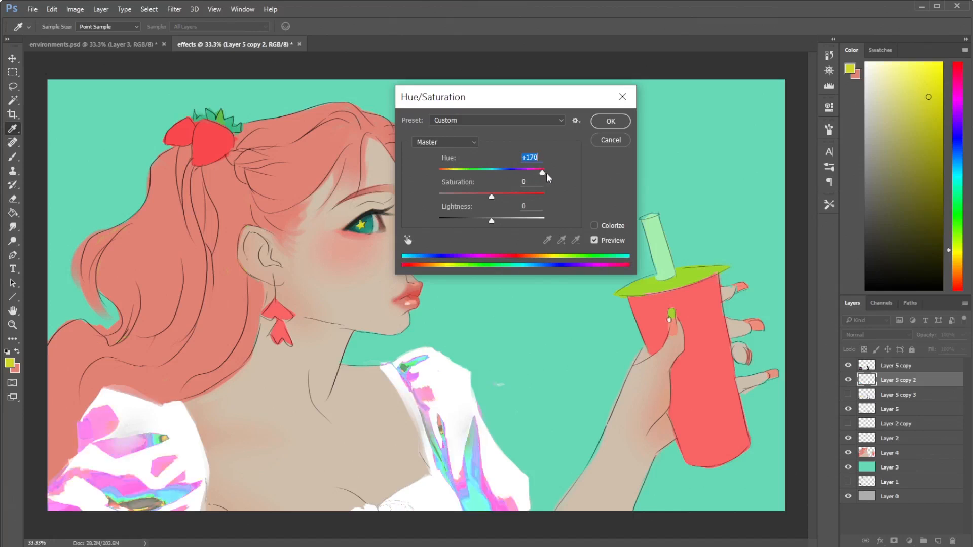
left_click_drag(491, 198, 475, 196)
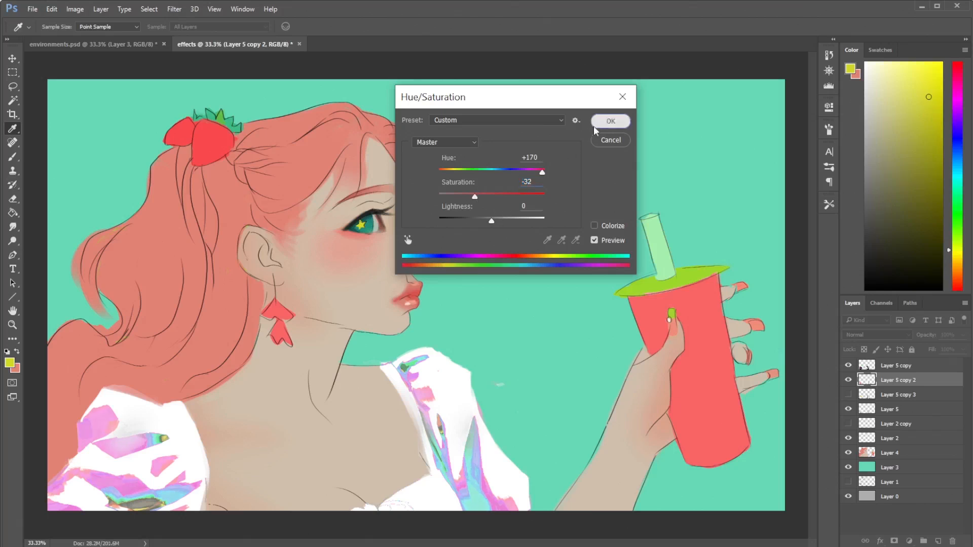
left_click(611, 122)
- Try the blend modes from Darken through Hue on Layer 5 copy 2, including Color Burn, Lighten, Lighter Color, Pin Light, Exclusion and Divide
left_click(877, 335)
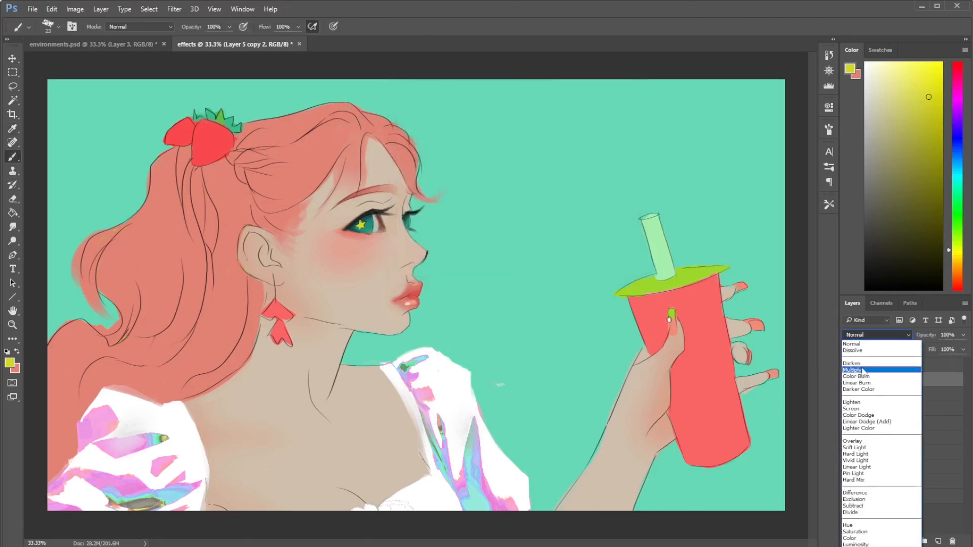
left_click(872, 369)
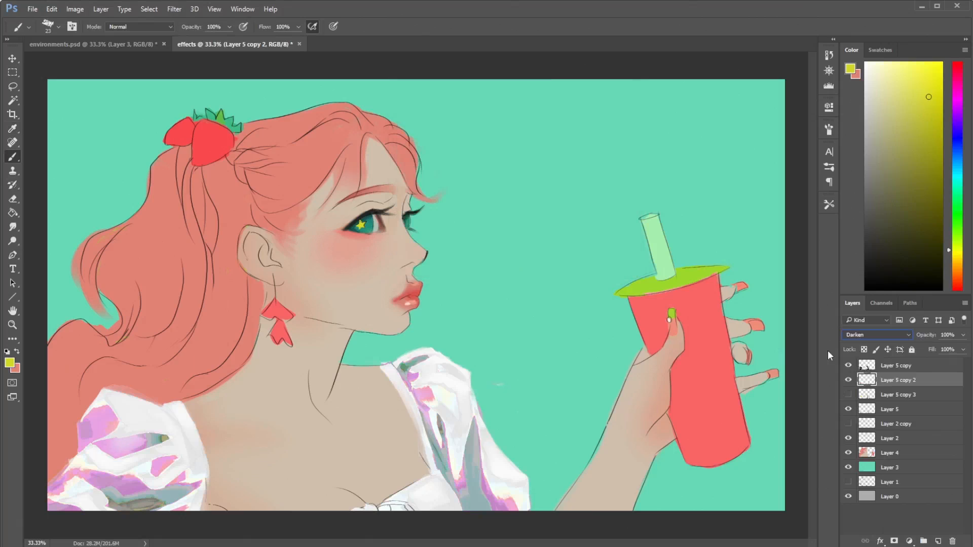
key("Down")
key("Down")
key("Down")
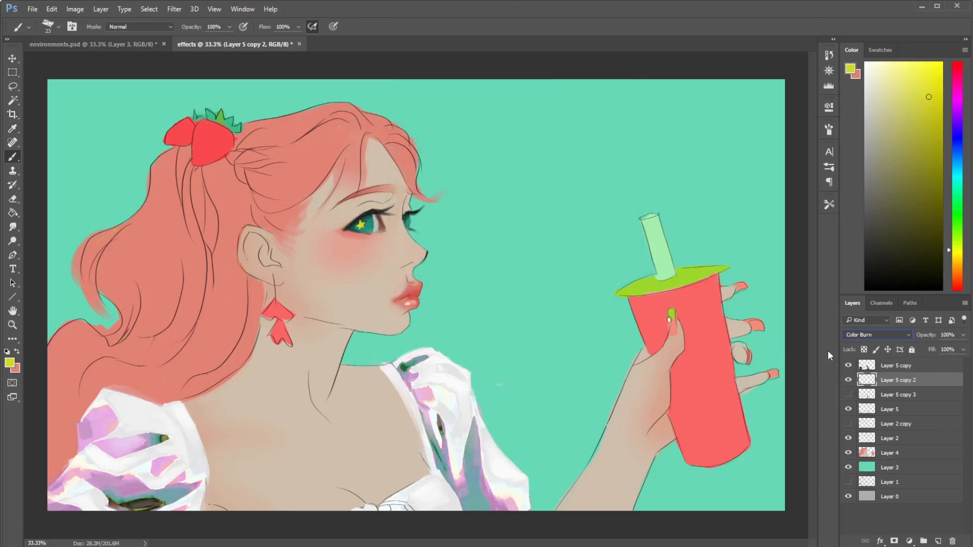
key("Down")
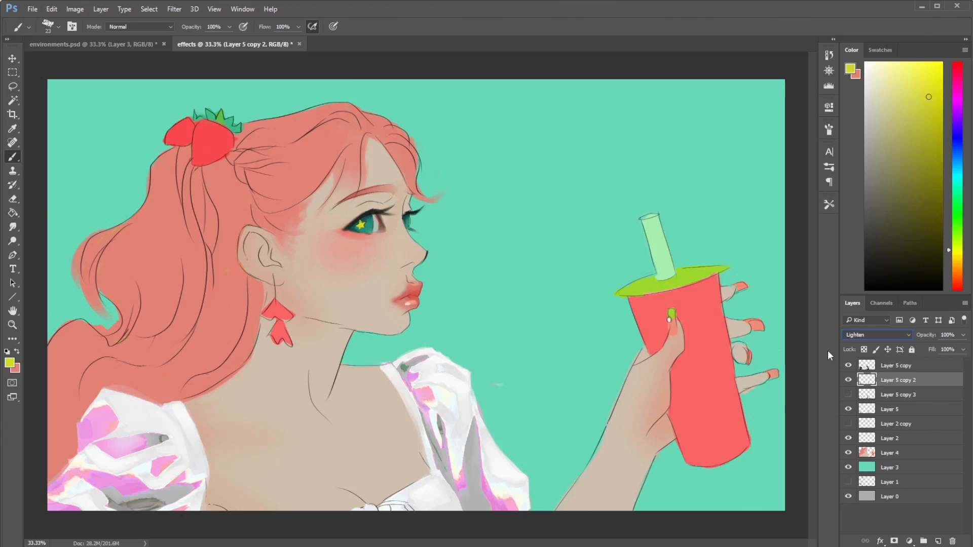
key("Down")
key("Down")
key("Down")
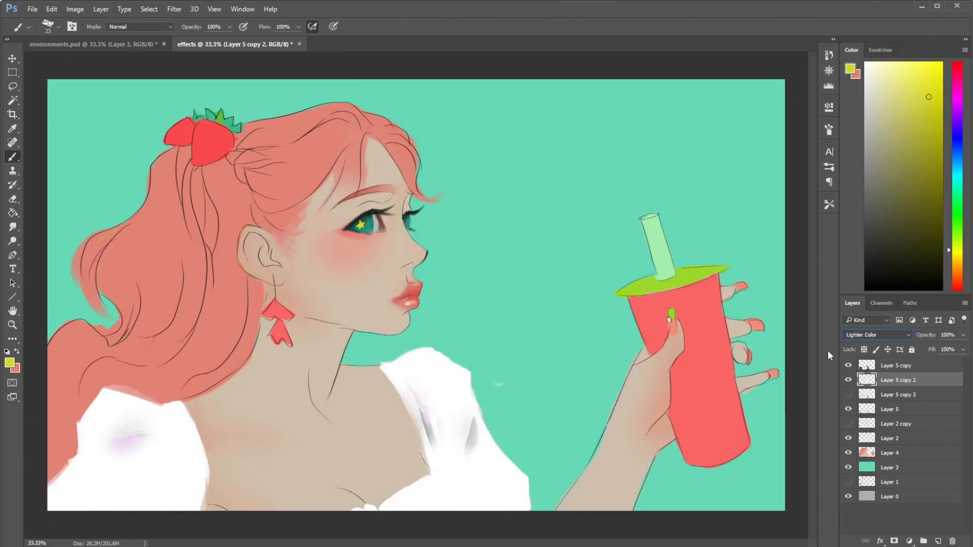
key("Down")
key("Down")
key("Down")
key("Down")
key("Down")
key("Down")
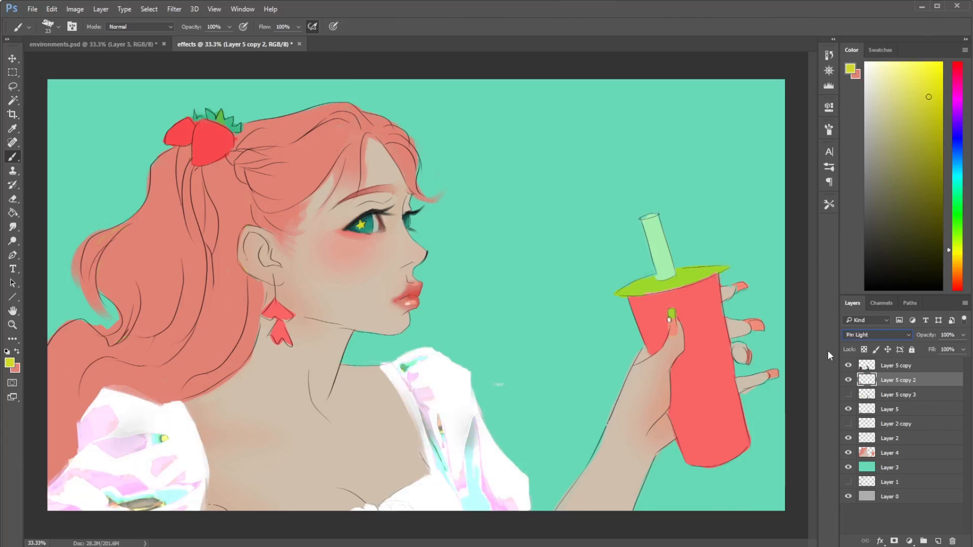
key("Down")
key("Down")
key("Down")
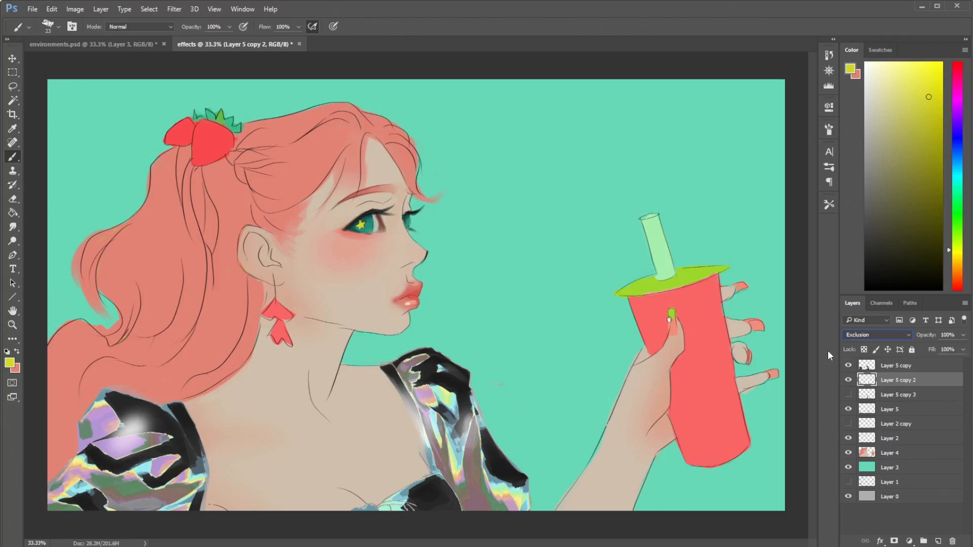
key("Down")
key("Down")
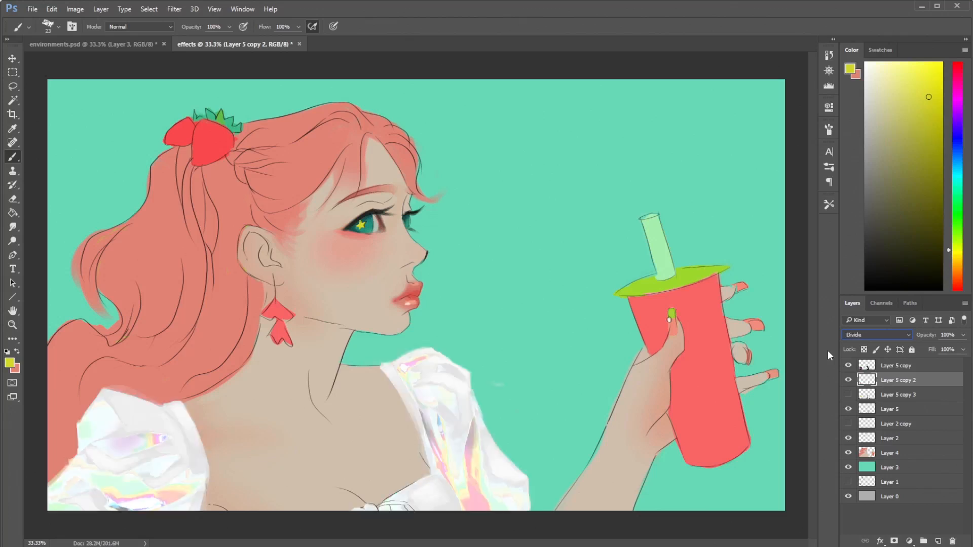
key("Down")
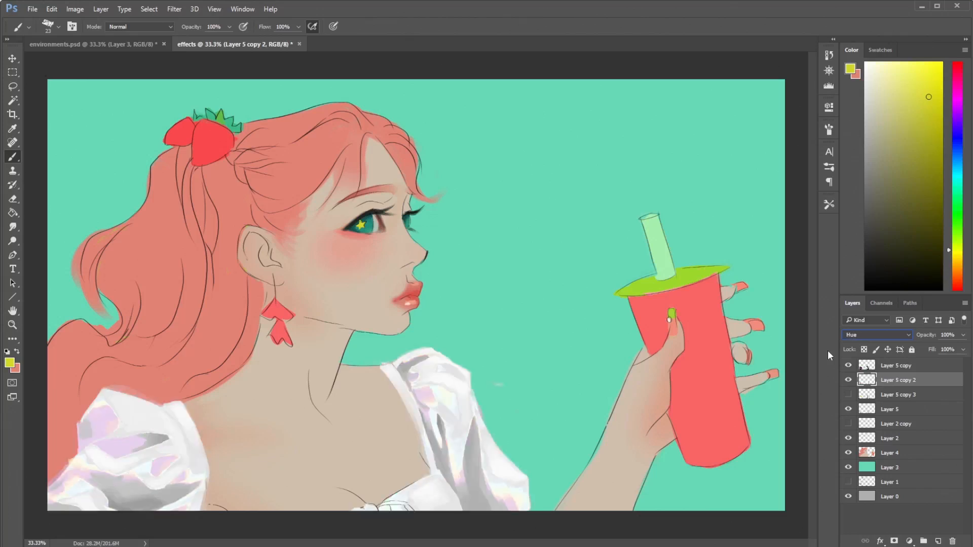
- Cycle Layer 5 copy 2's blend mode back to Dissolve, and try the modes from Multiply to Screen
key("Up")
key("Up")
key("Up")
key("Up")
key("Up")
key("Up")
key("Up")
key("Up")
key("Up")
key("Up")
key("Up")
key("Up")
key("Up")
key("Up")
key("Up")
key("Up")
key("Up")
key("Up")
key("Up")
key("Up")
key("Up")
key("Up")
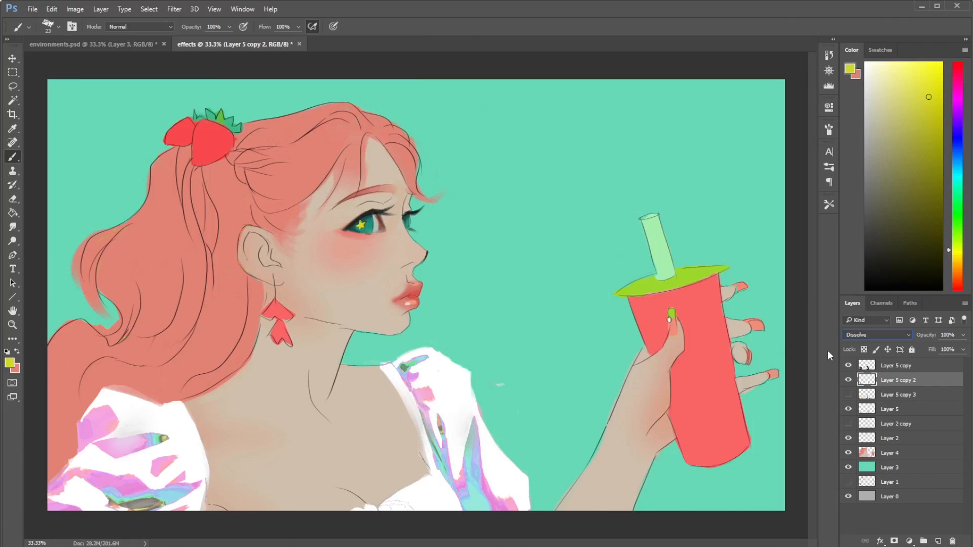
key("Down")
key("Down")
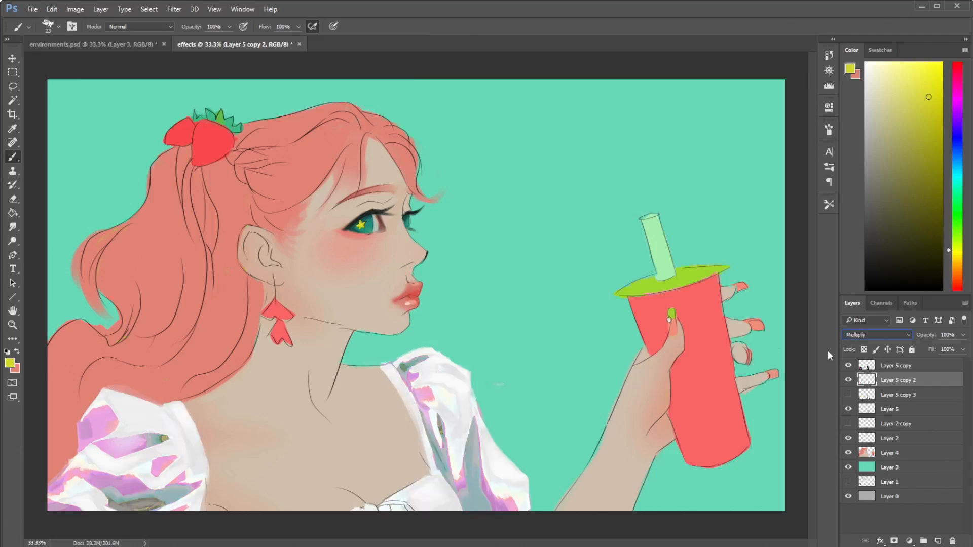
key("Down")
key("Down")
key("Down")
key("Down")
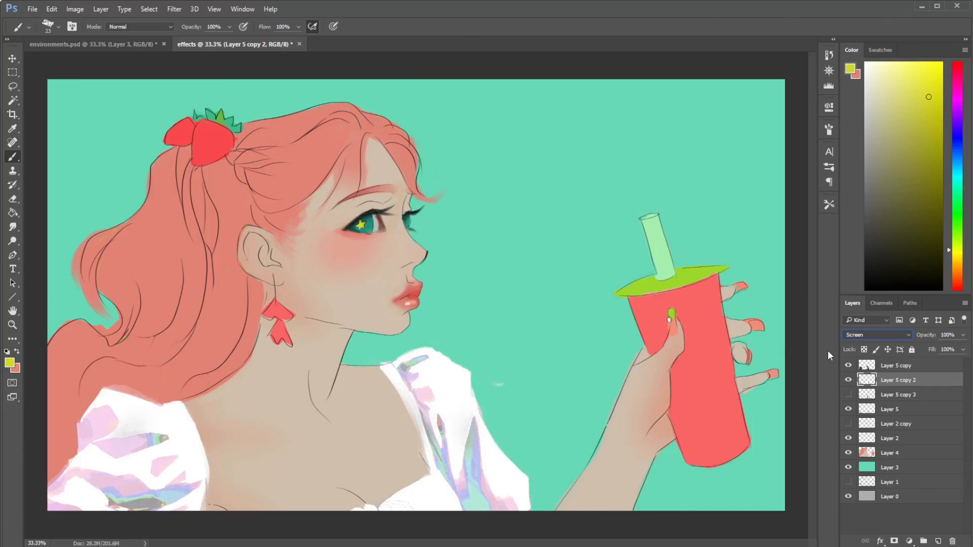
- Bring up the fabrics.psd artwork for comparison with the blouse, and minimize it again
left_click(555, 542)
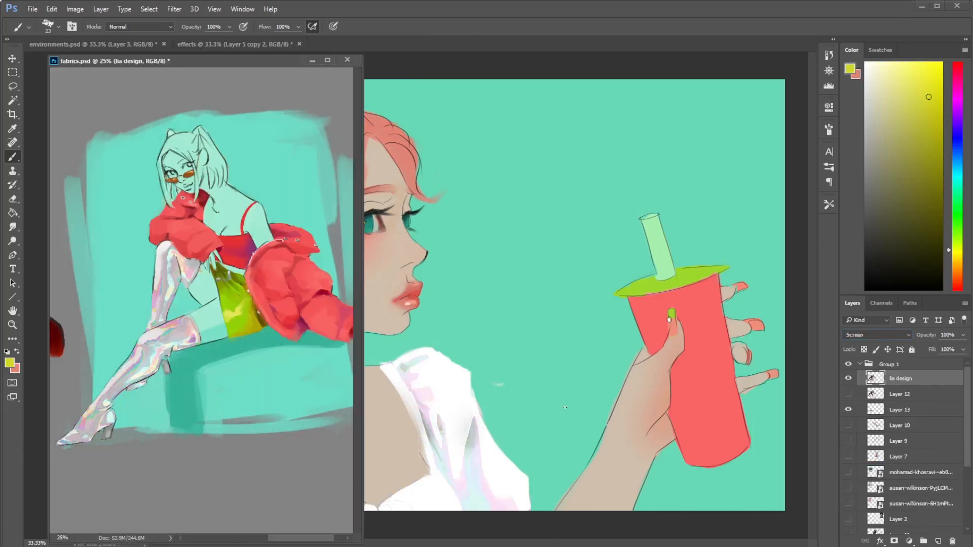
left_click(565, 408)
left_click(312, 60)
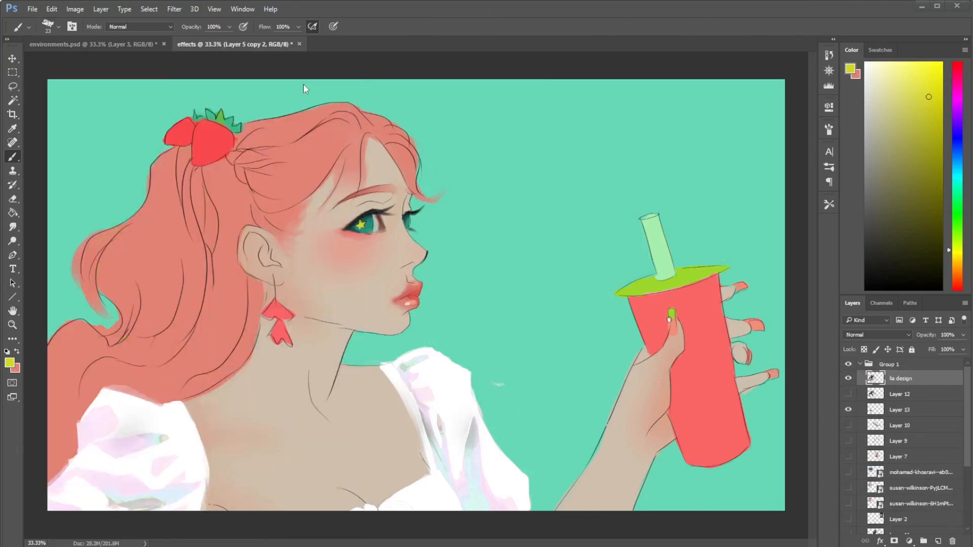
- Try Darker Color on Layer 5 copy 2, toggling it and Layer 5 copy to compare the effect
key("Up")
key("Up")
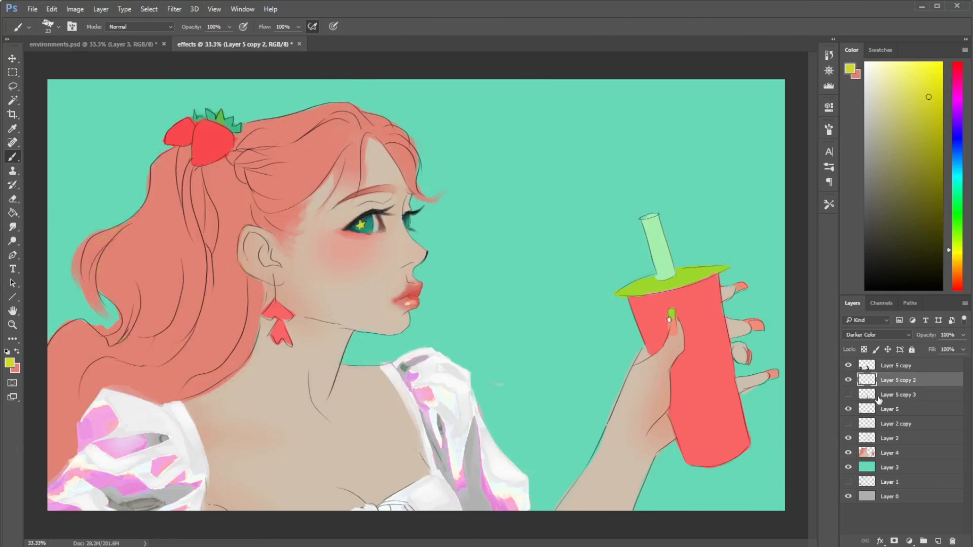
left_click(848, 380)
left_click(848, 366)
left_click(849, 365)
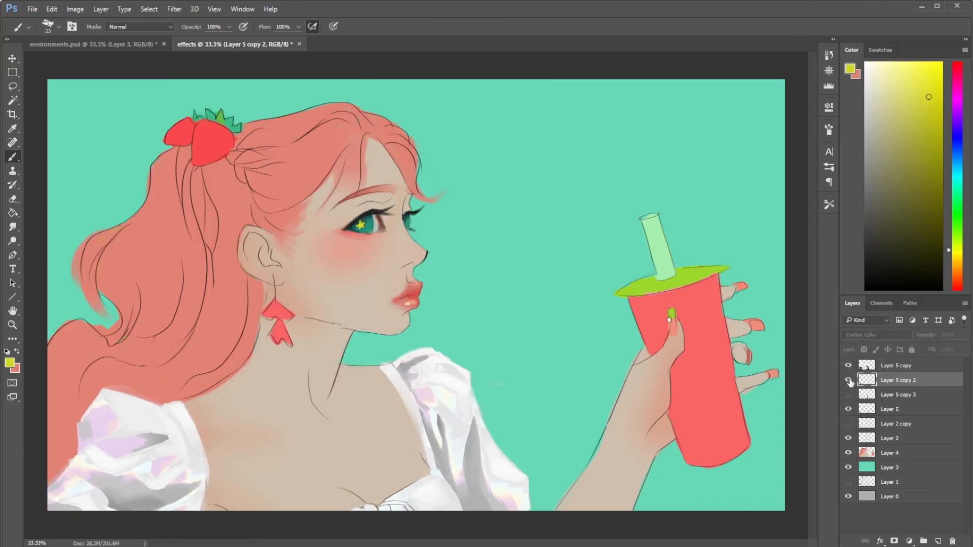
left_click(848, 380)
left_click(848, 380)
left_click(848, 380)
- Try the Darken and Hue blend modes on Layer 5 copy 2
left_click(865, 335)
left_click(864, 363)
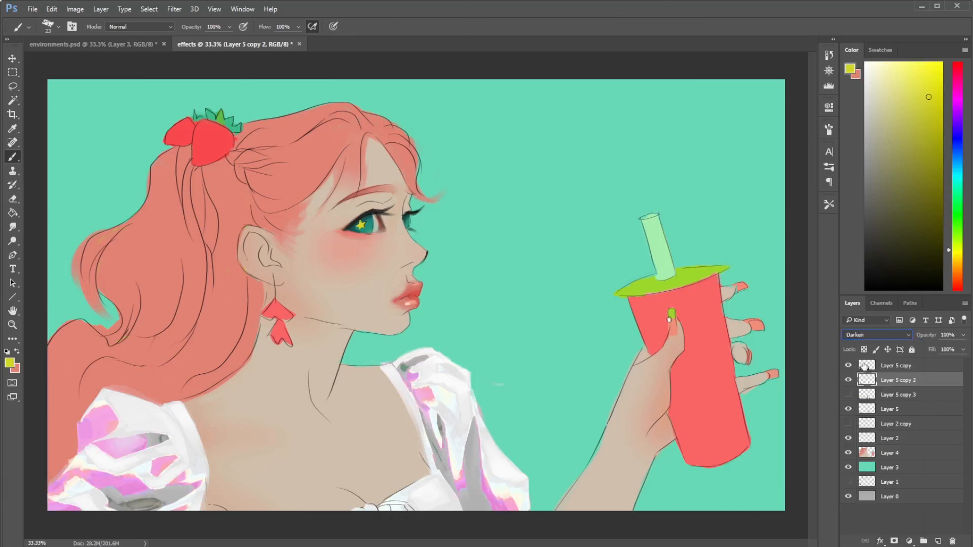
left_click(882, 335)
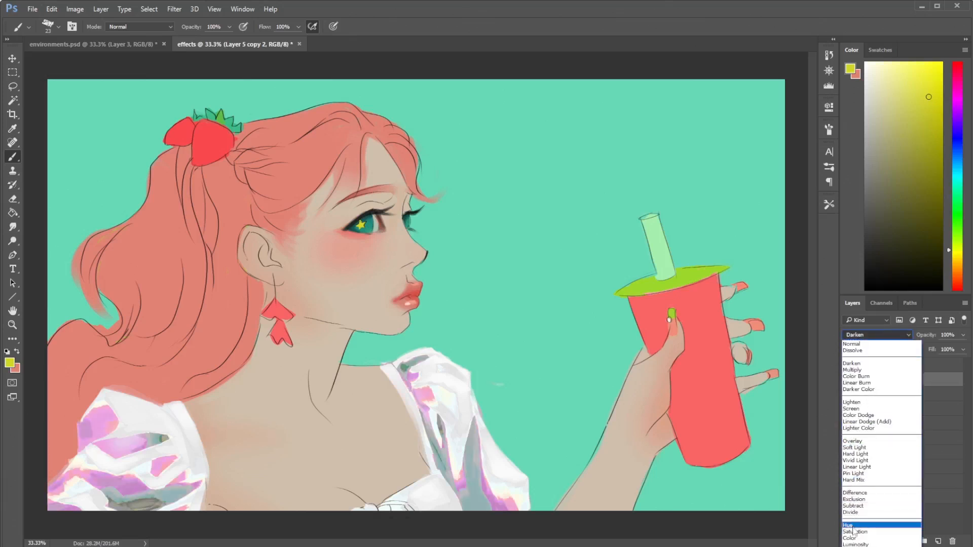
left_click(854, 513)
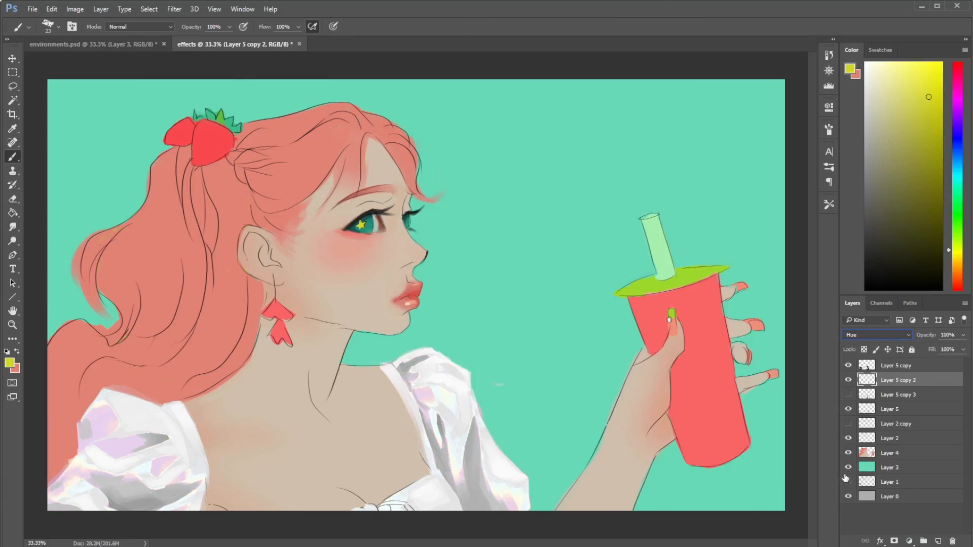
- Compare Subtract, Pin Light, Difference and Divide with Hue on Layer 5 copy 2, toggling the layer's visibility under Hue
key("Up")
key("Up")
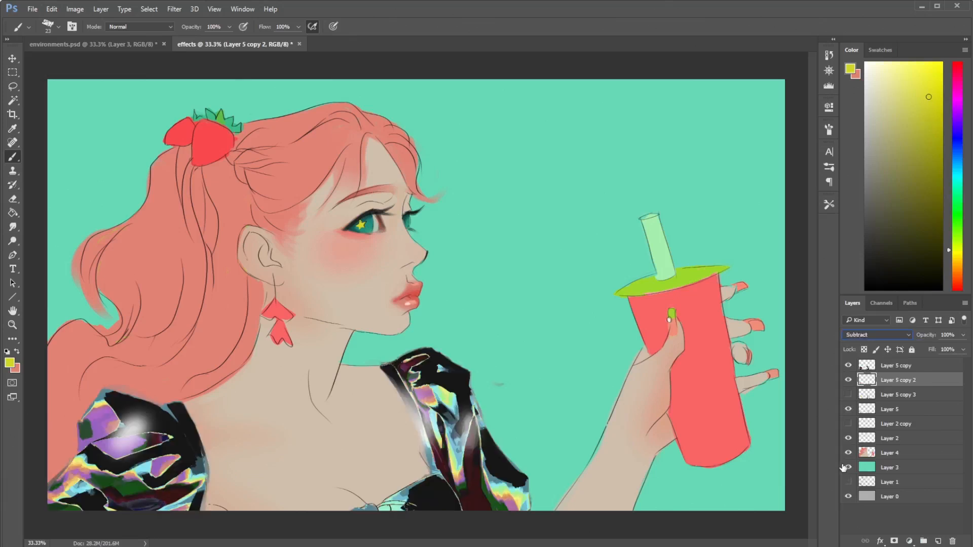
key("Up")
key("Up")
key("Up")
key("Up")
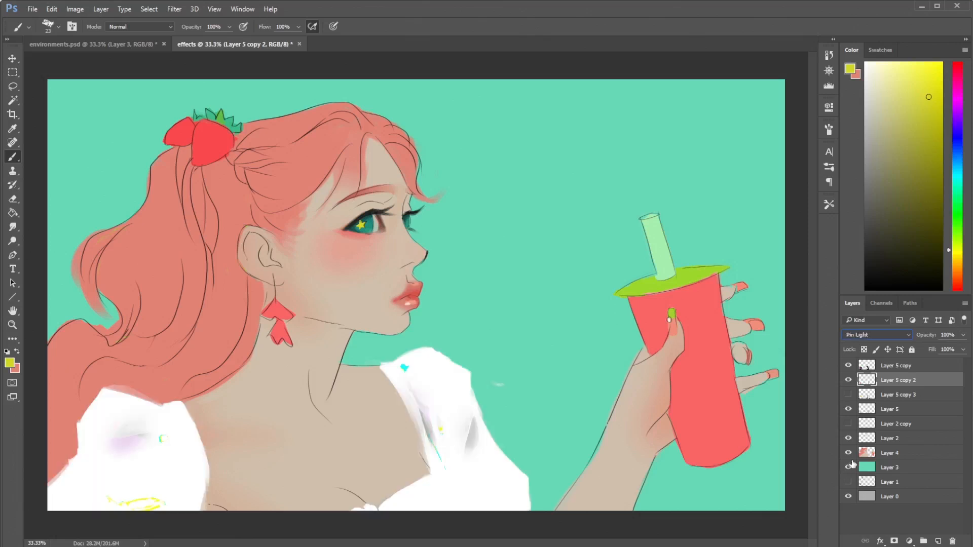
key("Down")
key("Down")
key("Down")
key("Down")
key("Down")
key("Down")
key("Down")
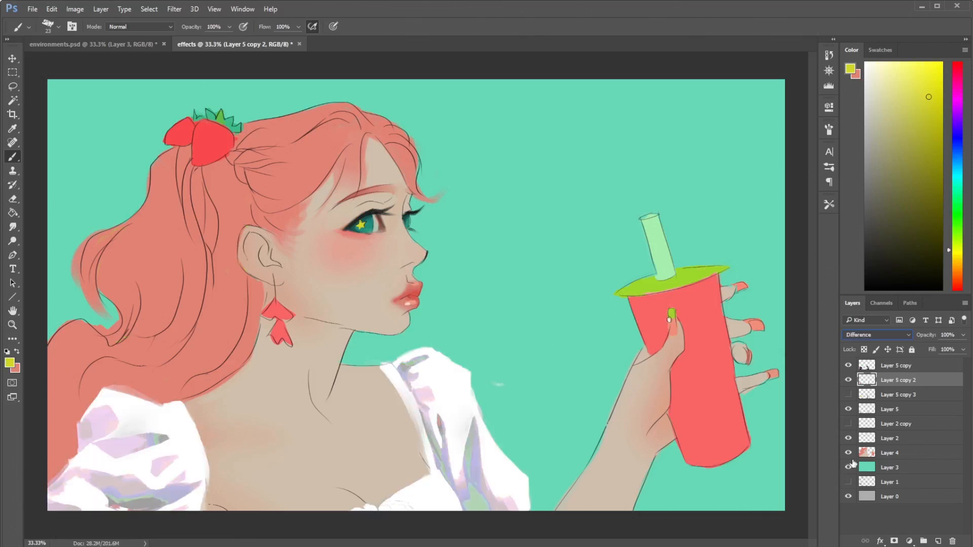
key("Up")
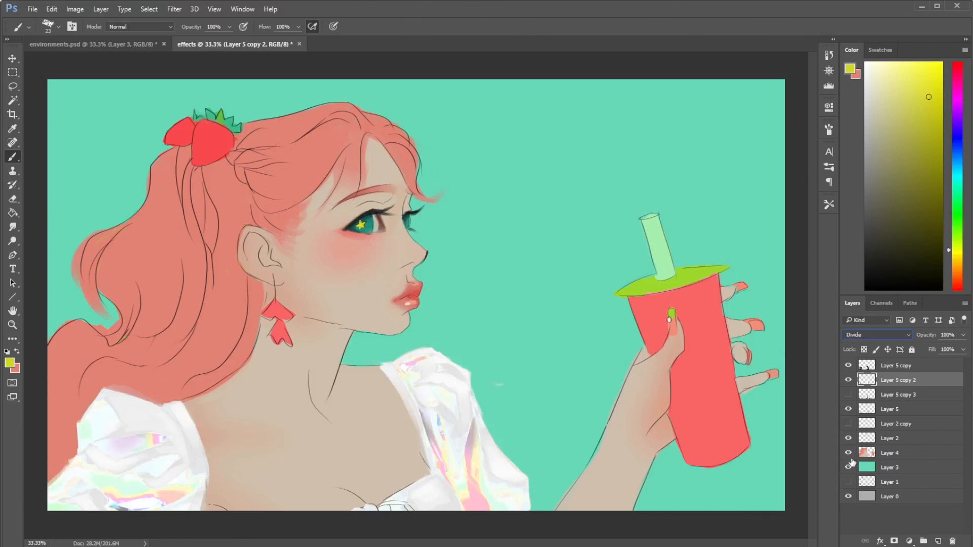
key("Down")
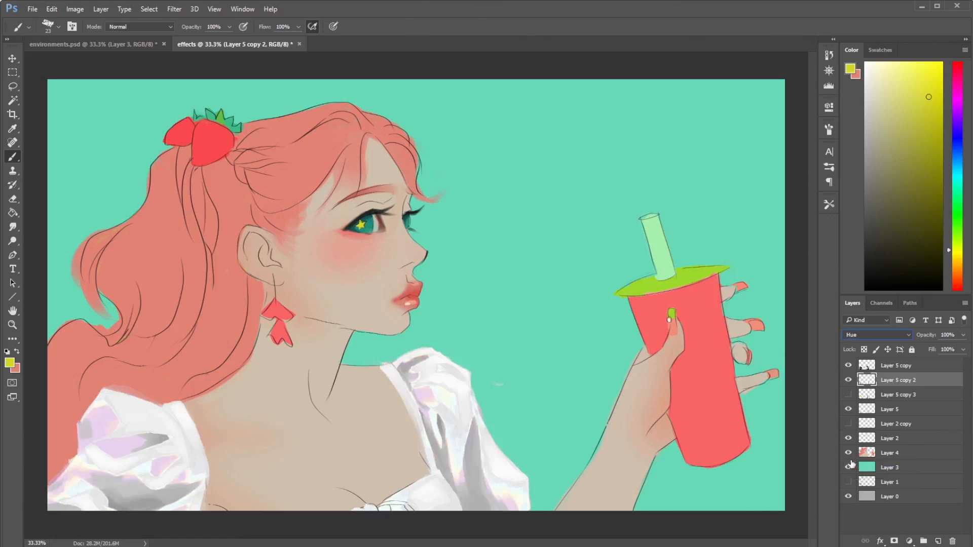
left_click(848, 381)
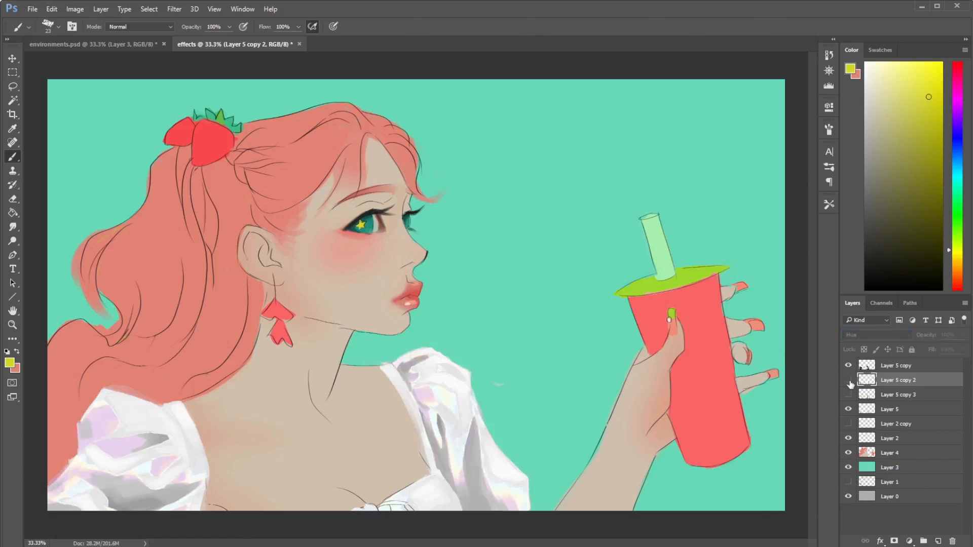
left_click(850, 381)
- Try Saturation on Layer 5 copy 2, toggling it and Layer 5 copy to compare the effect
left_click(871, 333)
left_click(853, 529)
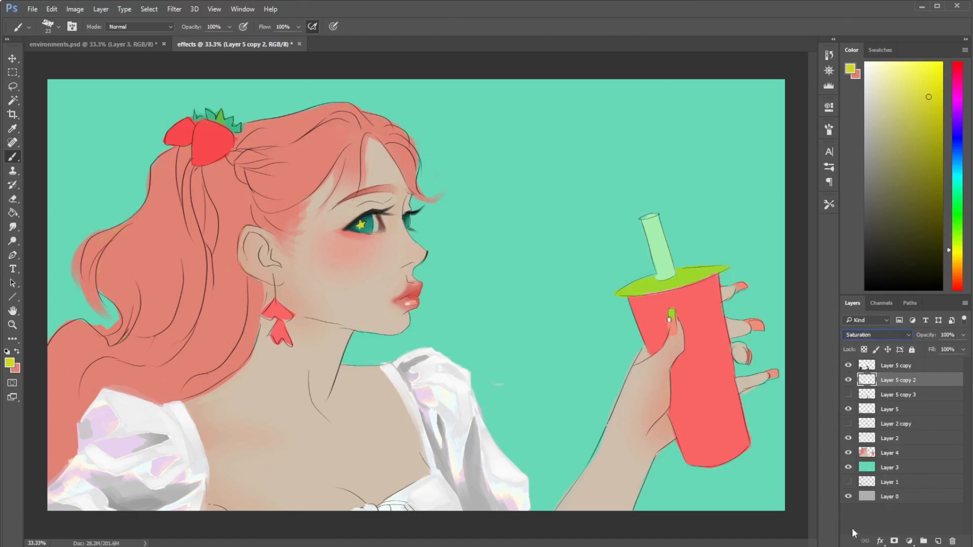
left_click(849, 381)
left_click(850, 380)
left_click(848, 366)
left_click(848, 366)
left_click(848, 380)
left_click(848, 380)
left_click(848, 366)
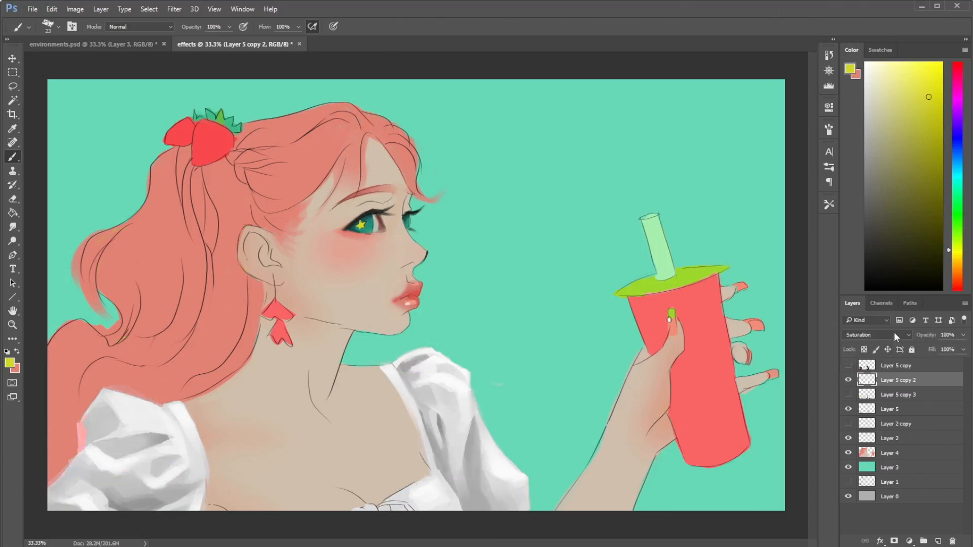
- Set Layer 5 copy 2's blend mode to Color, comparing it with the neighbouring mode, and show Layer 5 copy
left_click(894, 332)
left_click(882, 539)
key("Down")
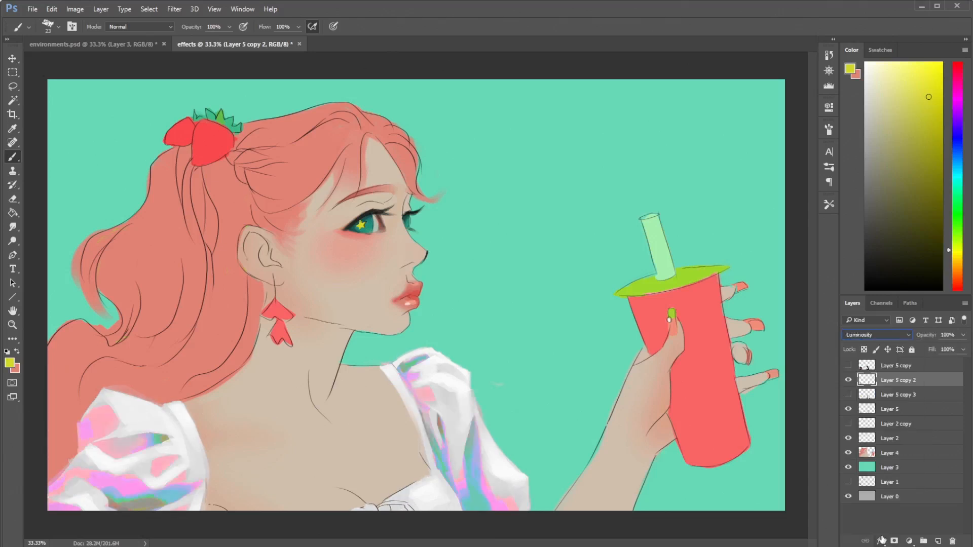
key("Up")
left_click(849, 366)
left_click(848, 366)
left_click(848, 366)
key("Down")
key("Up")
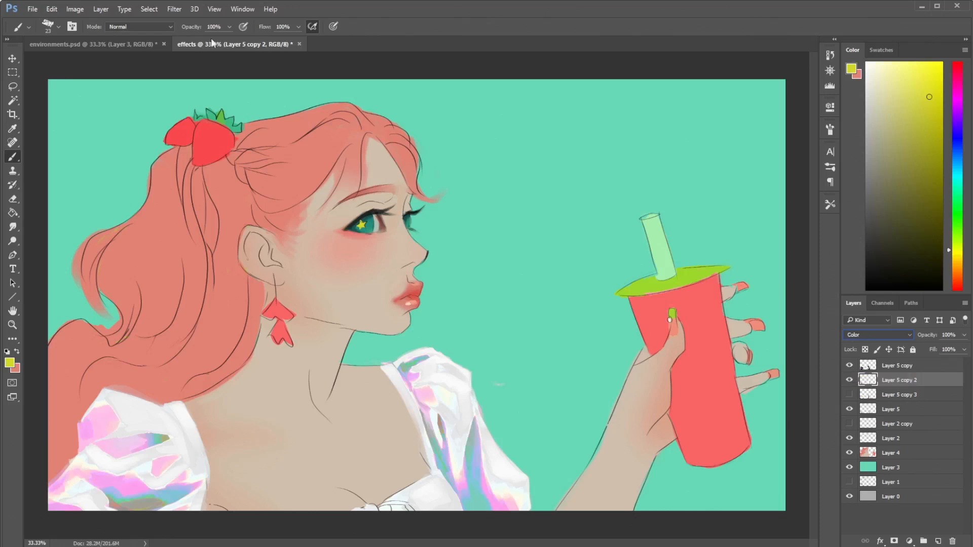
- Adjust Layer 5 copy 2 with Hue/Saturation, setting the saturation to -56 and the lightness to +45
left_click(75, 9)
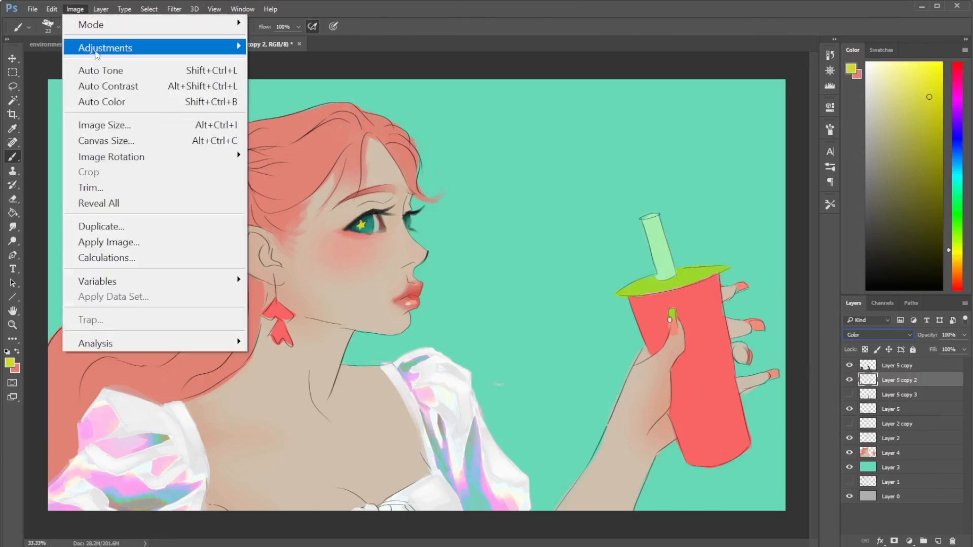
mouse_move(236, 47)
left_click(286, 135)
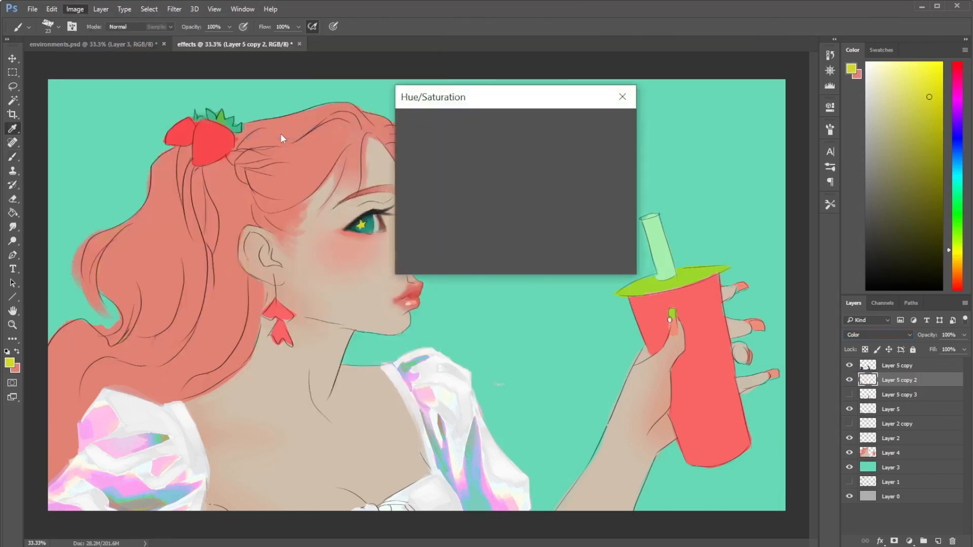
left_click(478, 197)
left_click(462, 194)
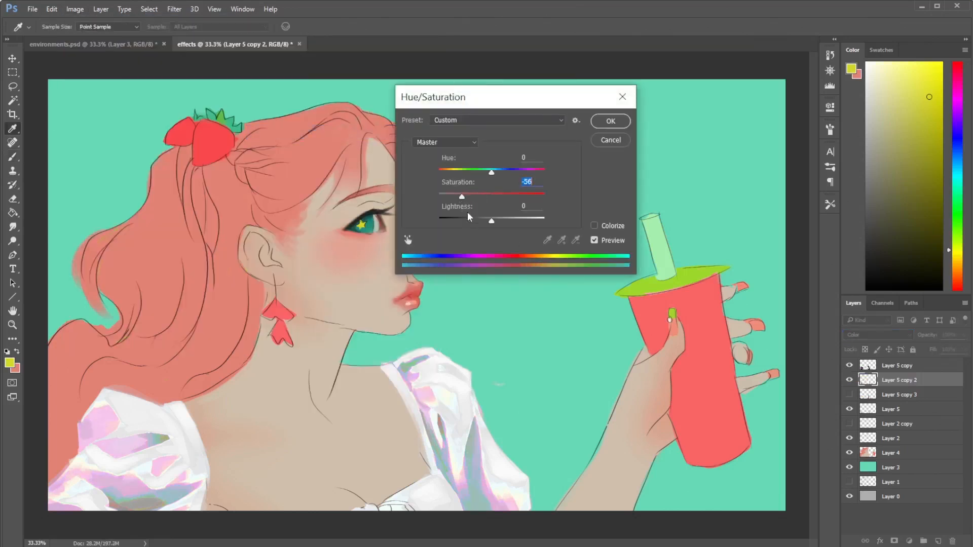
left_click(510, 219)
mouse_move(515, 218)
left_mouse_down()
mouse_move(527, 218)
mouse_move(515, 220)
left_mouse_up()
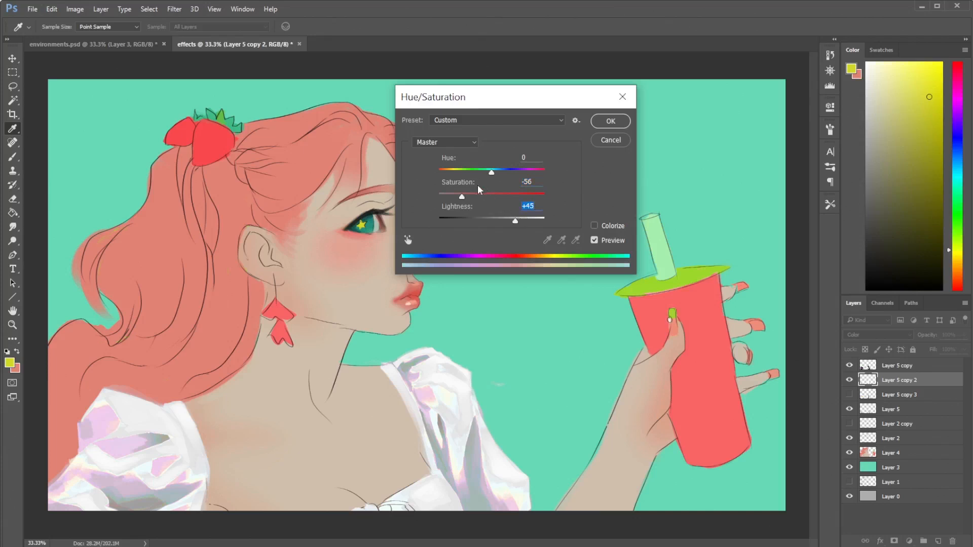
- Try several hue shifts on Layer 5 copy 2, apply the adjustment with the hue at +13, and return to the Brush tool
mouse_move(490, 175)
left_mouse_down()
mouse_move(514, 177)
mouse_move(478, 175)
left_mouse_up()
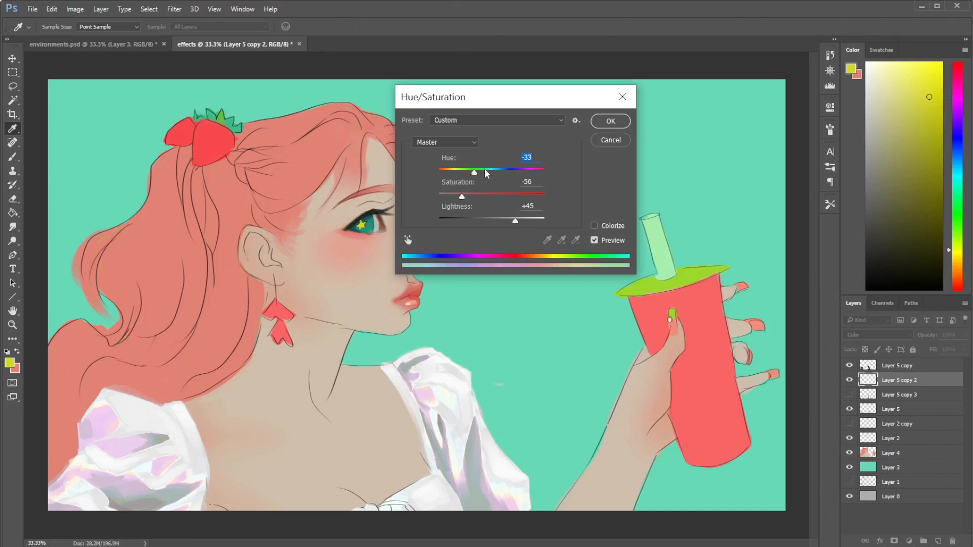
left_click_drag(488, 174, 504, 176)
left_click(499, 171)
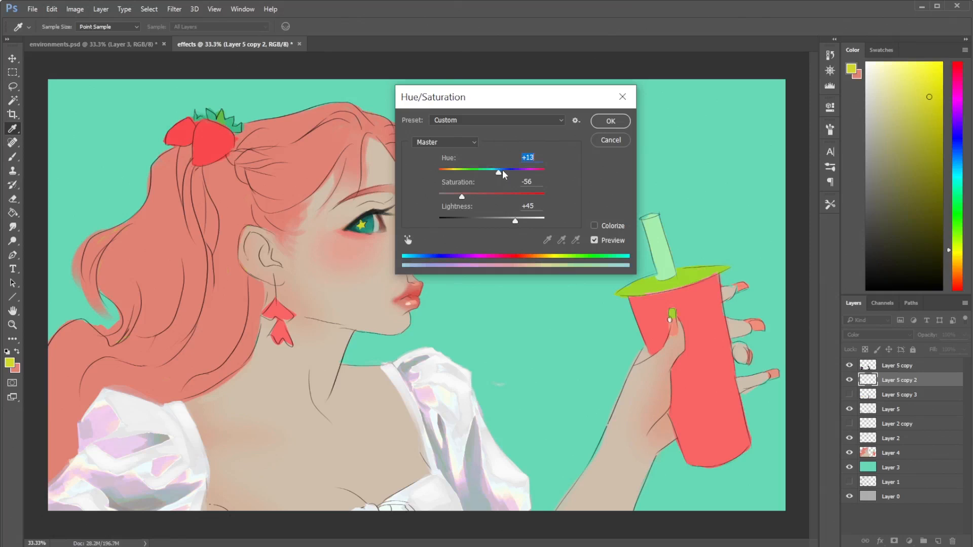
left_click(608, 121)
key("b")
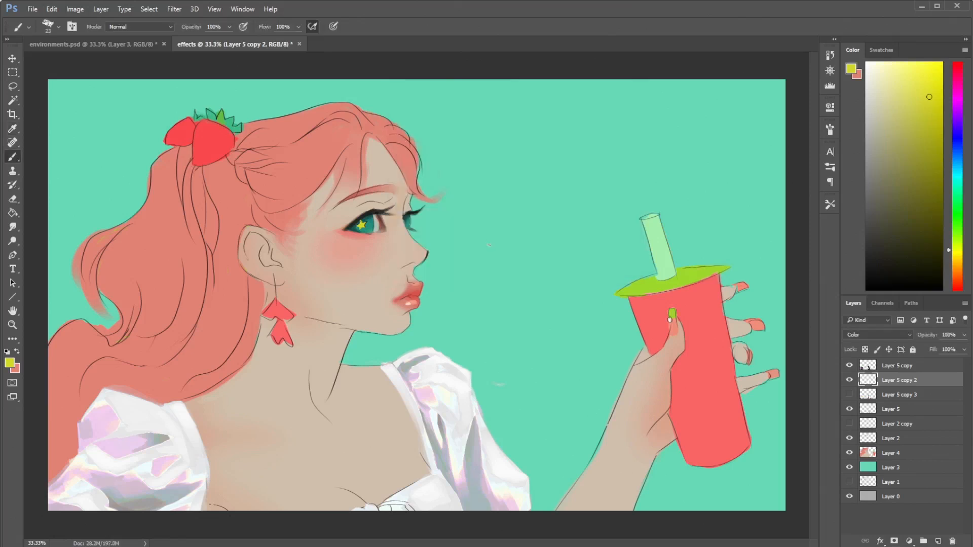
- Show Layer 5 copy 3, compare the blouse with and without it, and set it to Hard Light at 46% opacity
left_click(850, 395)
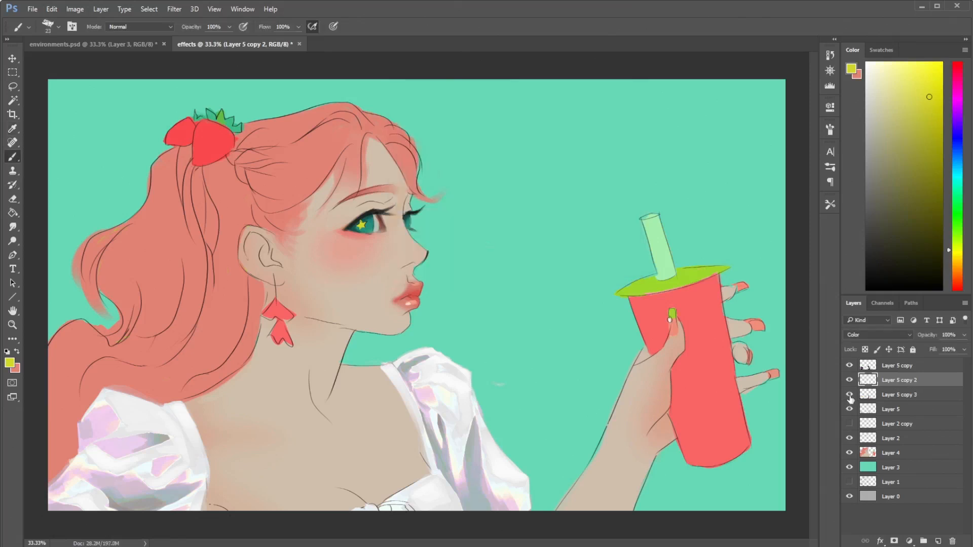
left_click(904, 395)
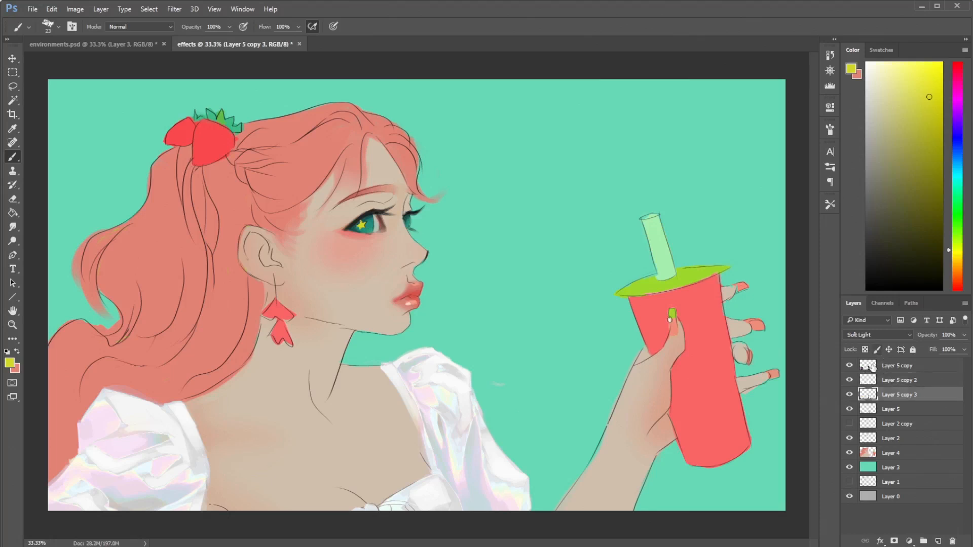
left_click(850, 396)
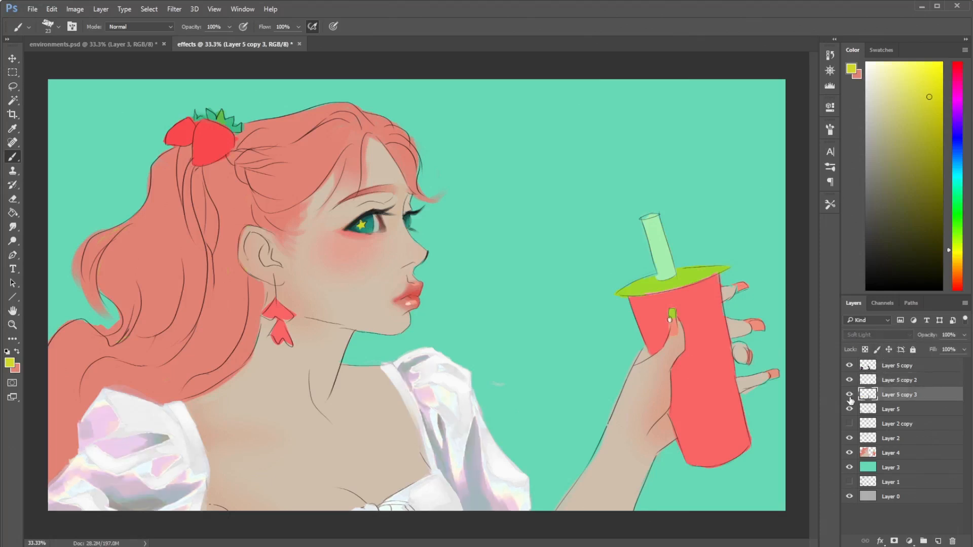
left_click(850, 396)
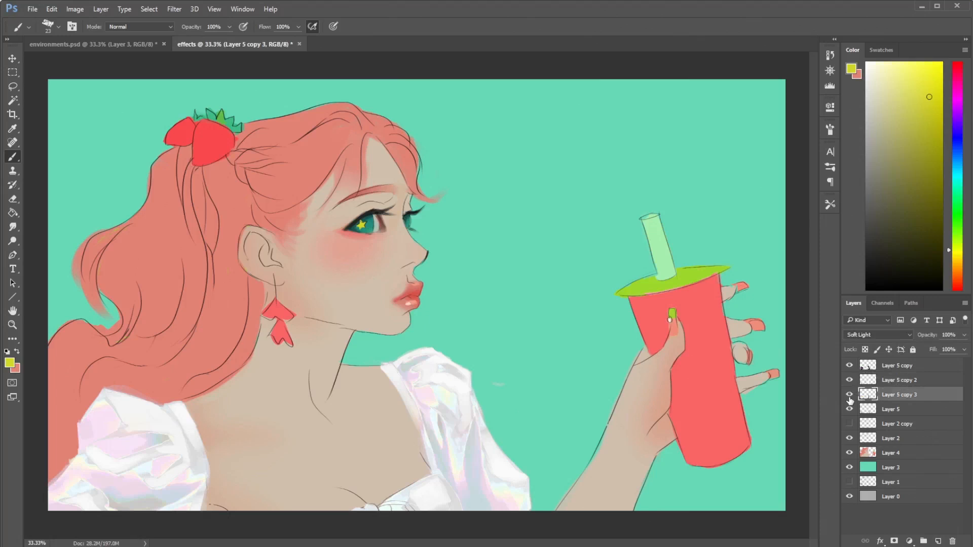
left_click(851, 396)
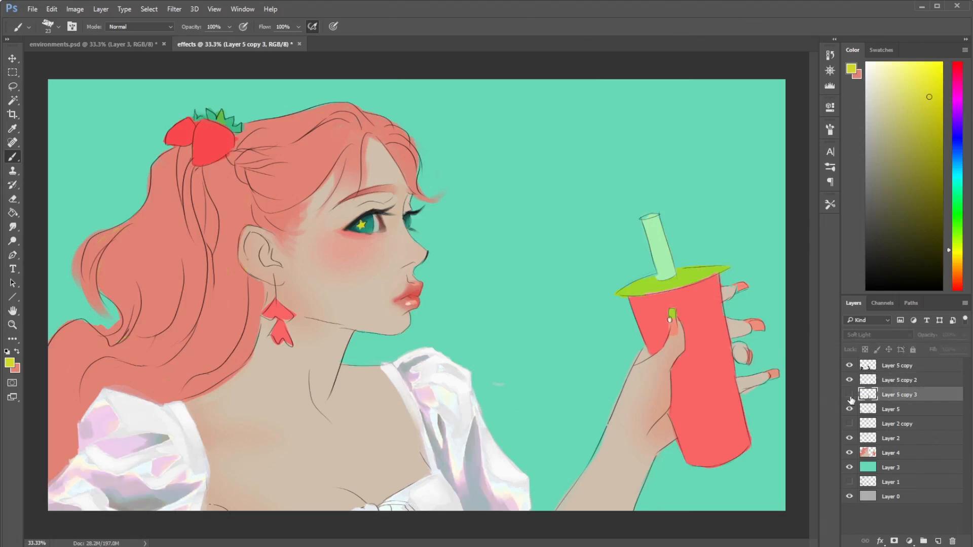
left_click(850, 395)
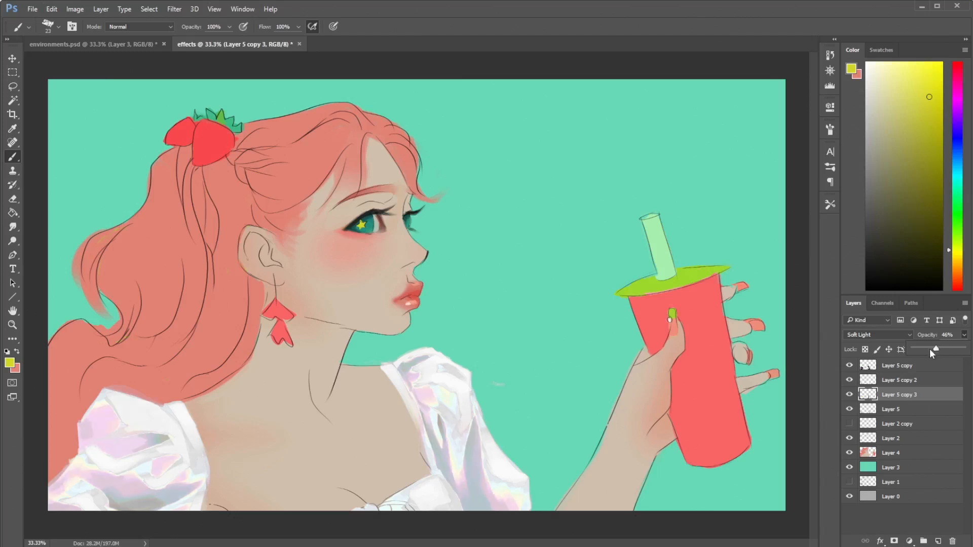
left_click(885, 335)
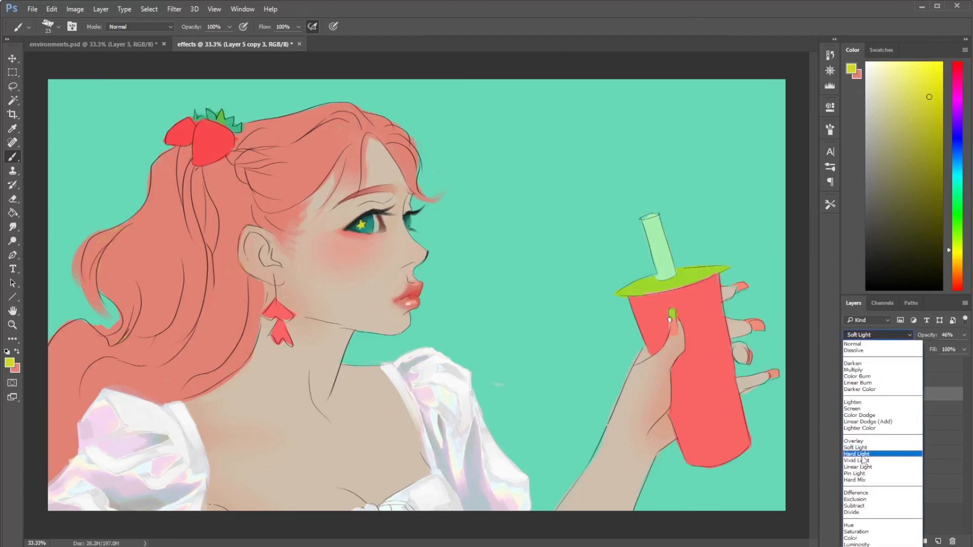
left_click(863, 455)
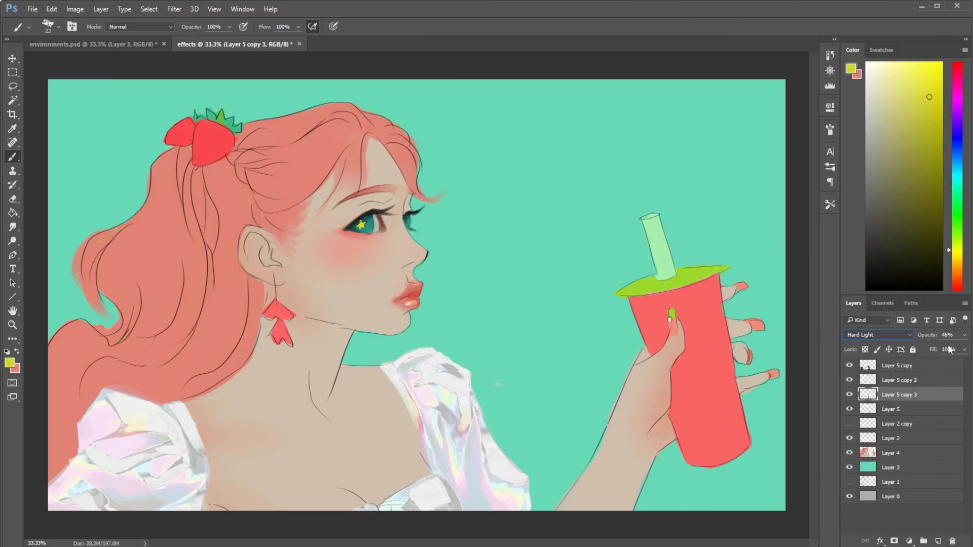
- Switch to the Eraser tool and duplicate Layer 5 as Layer 5 copy 4
left_click(907, 380)
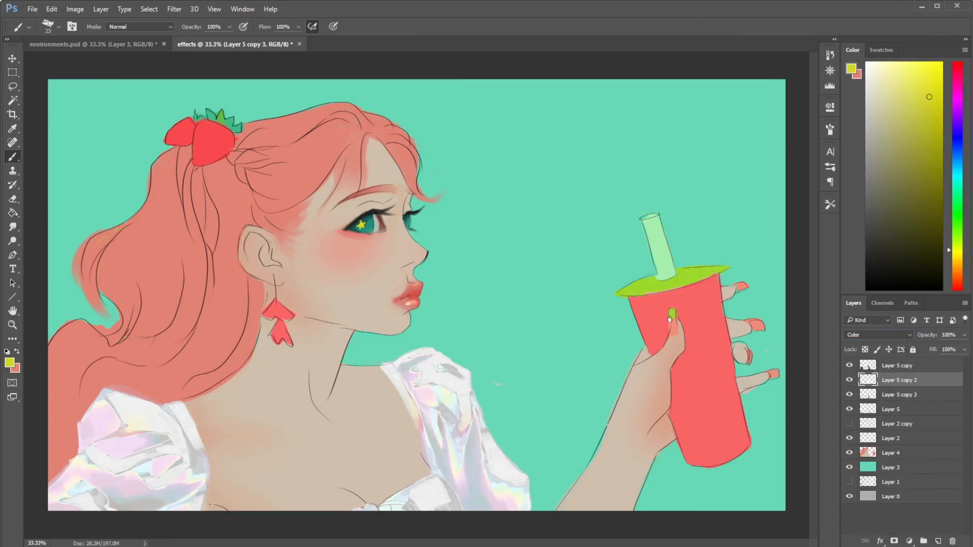
key("e")
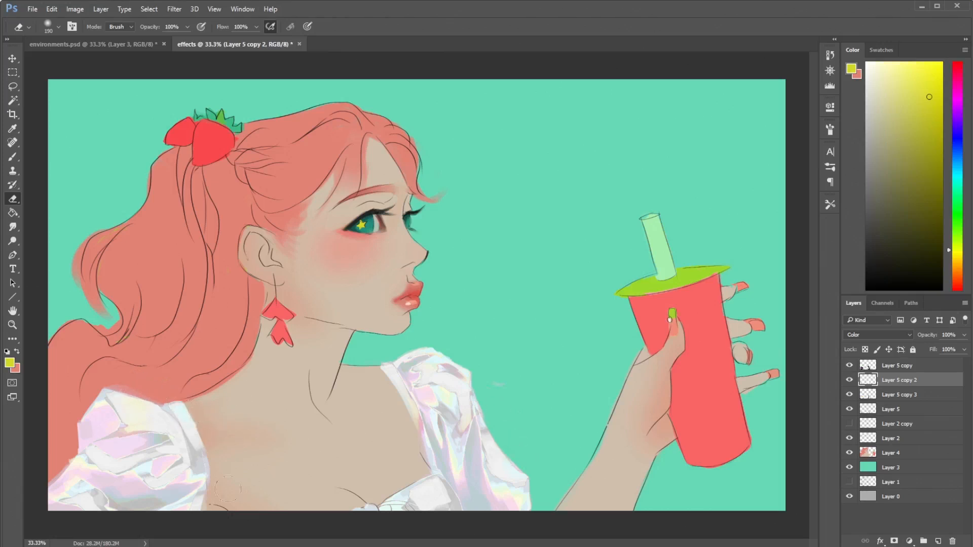
left_click(892, 396)
left_click(894, 411)
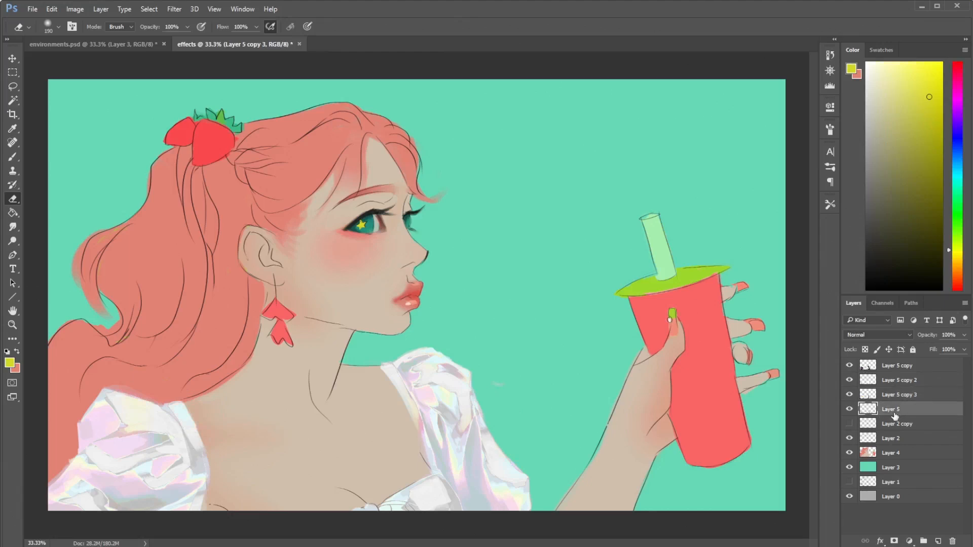
right_click(915, 411)
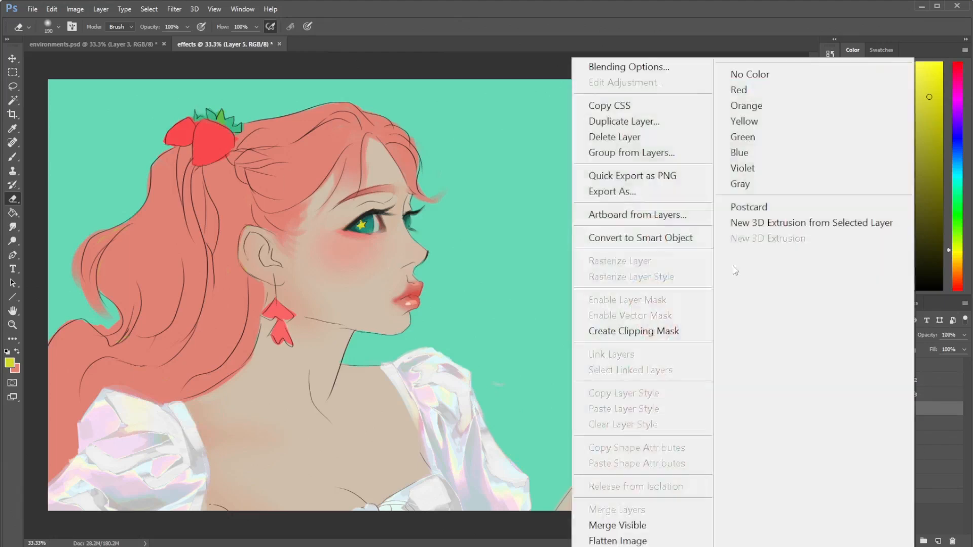
left_click(647, 122)
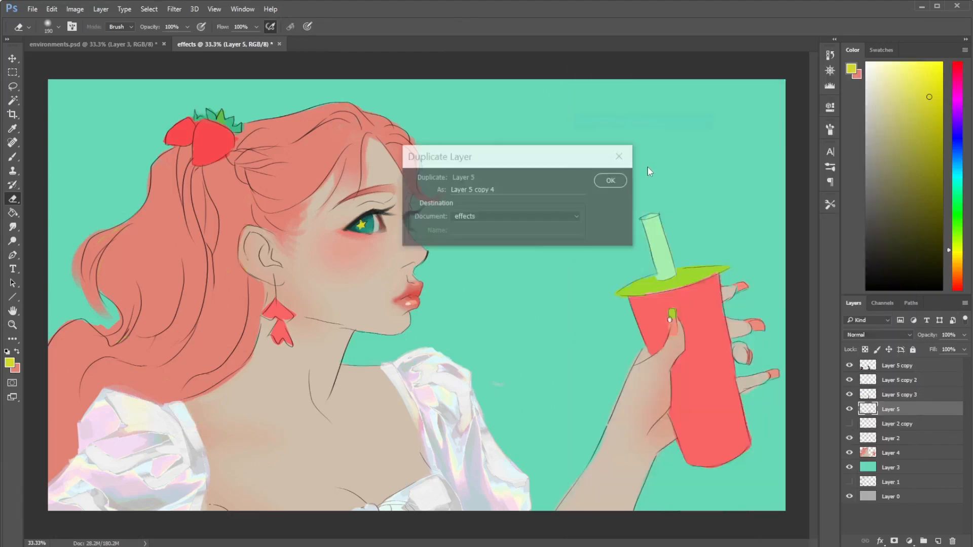
left_click(612, 181)
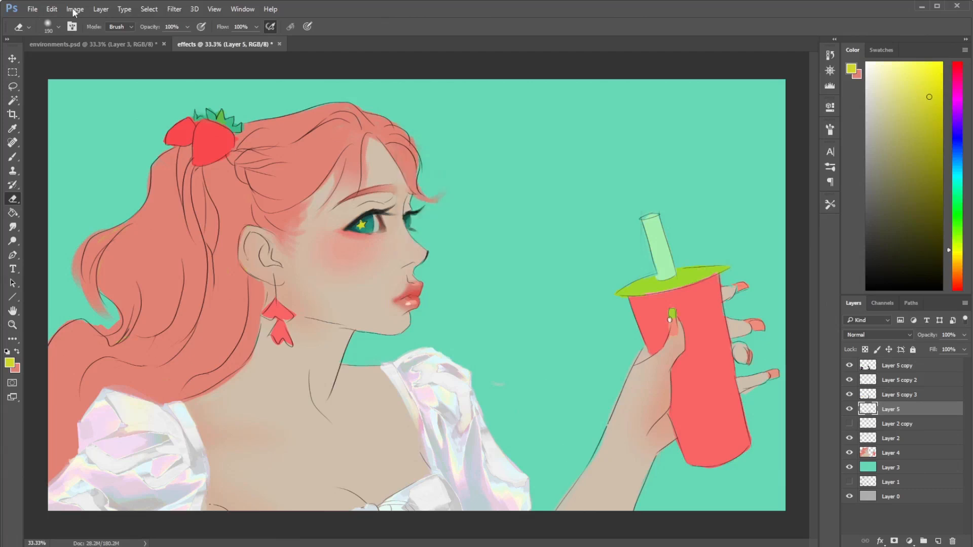
- Strengthen Layer 5 copy 4's contrast with Levels, moving the black input level far toward the highlights
left_click(75, 10)
mouse_move(91, 48)
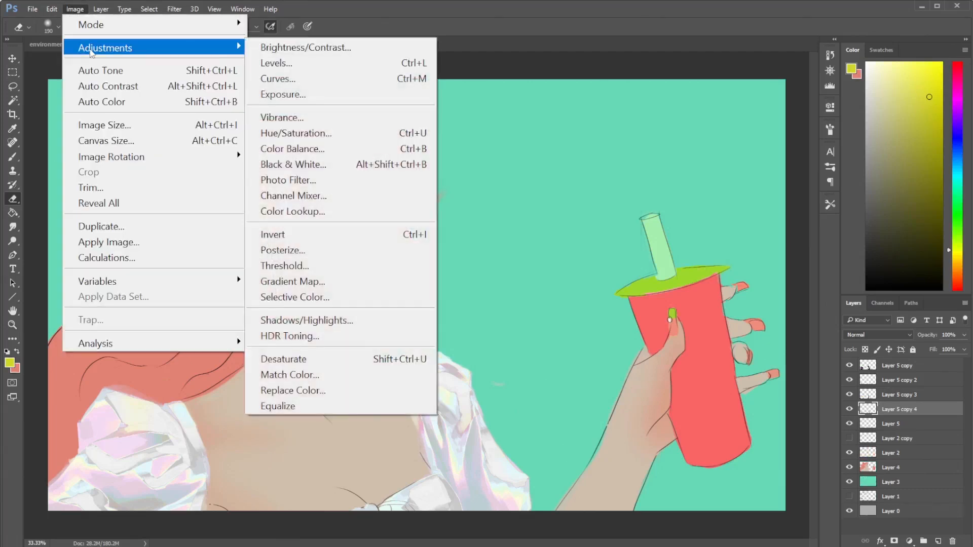
left_click(276, 62)
left_click_drag(560, 234, 622, 235)
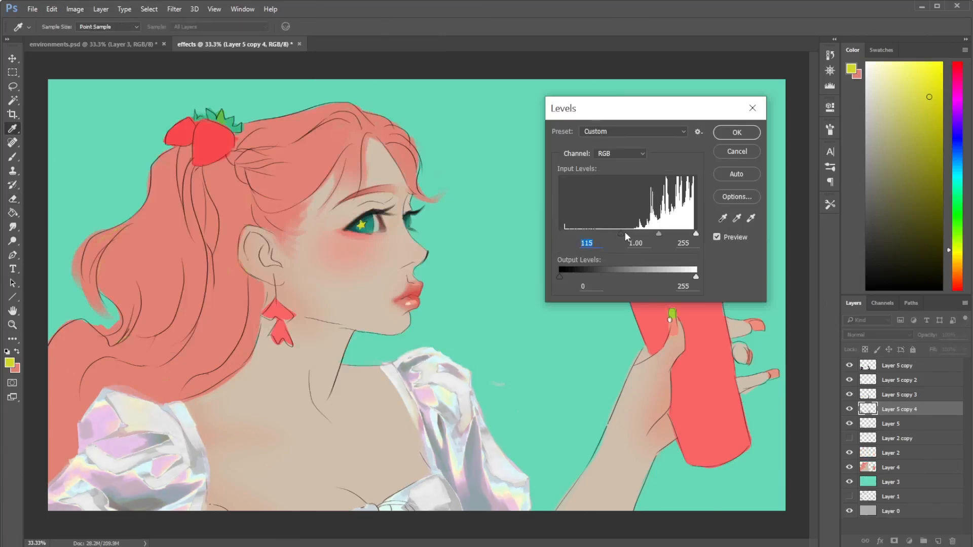
left_click_drag(628, 233, 670, 233)
left_click(730, 136)
- Start a Gradient Map on Layer 5 copy 4 using the black preset with a narrow rainbow band
left_click(71, 11)
mouse_move(236, 46)
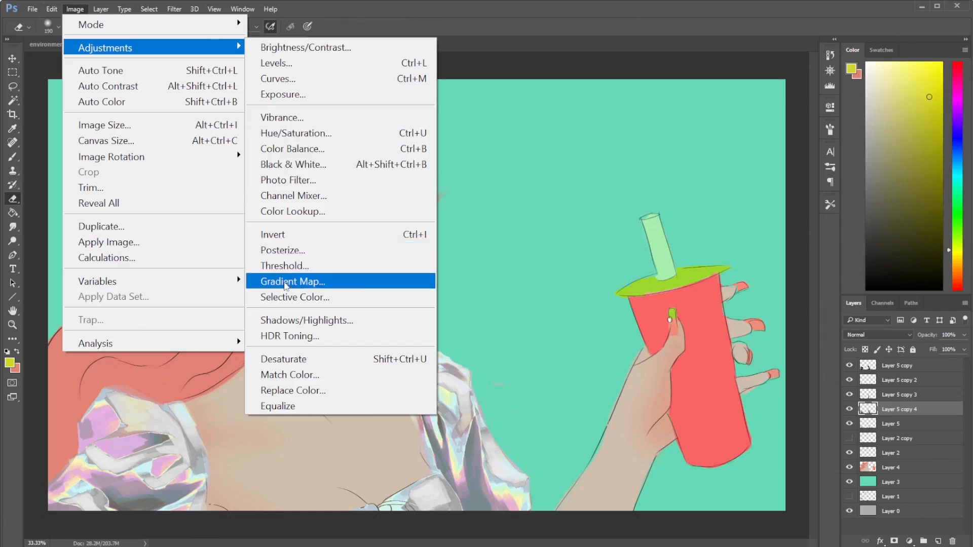
left_click(285, 282)
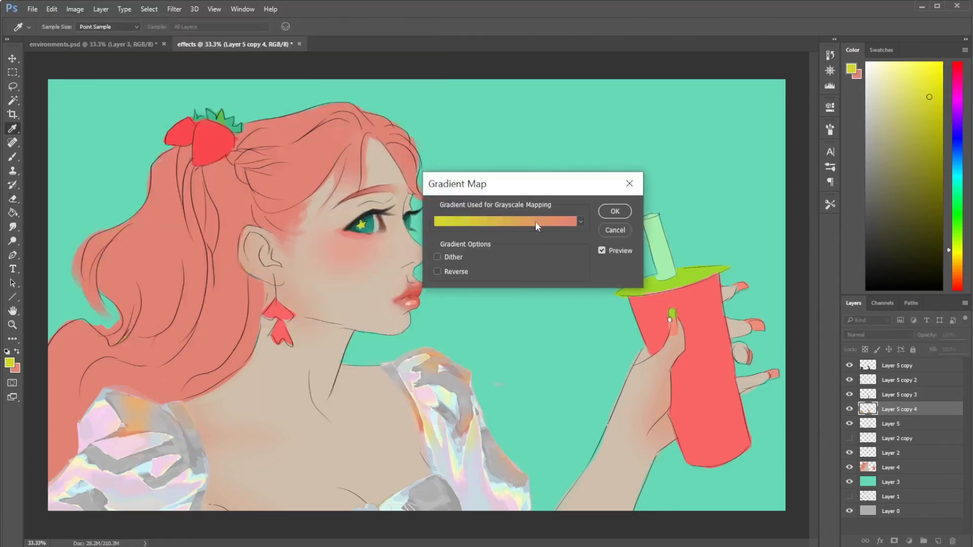
left_click(538, 226)
left_click(528, 164)
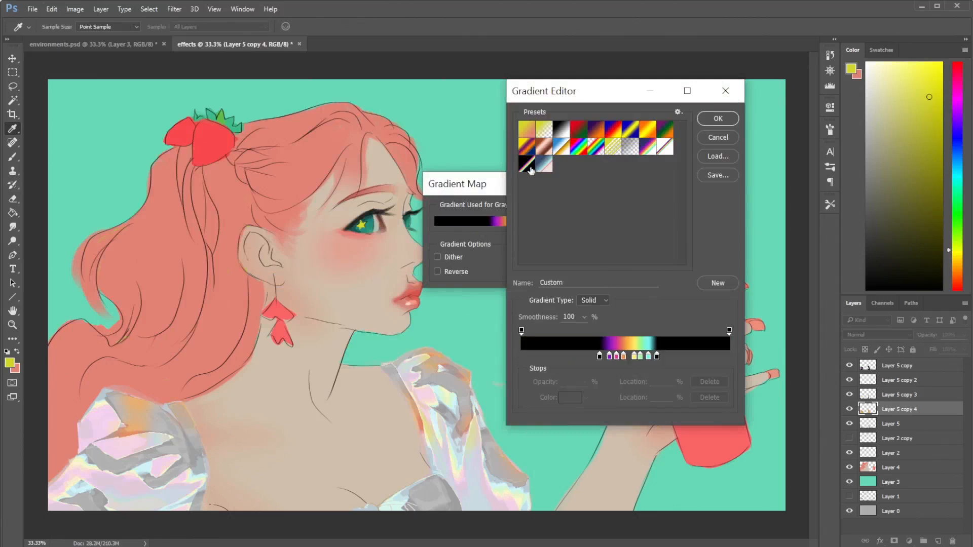
- Spread the rainbow gradient's colour stops toward the dark end, placing the orange stop at 27%
left_click(600, 357)
type("12")
key("Return")
left_click_drag(609, 357, 582, 358)
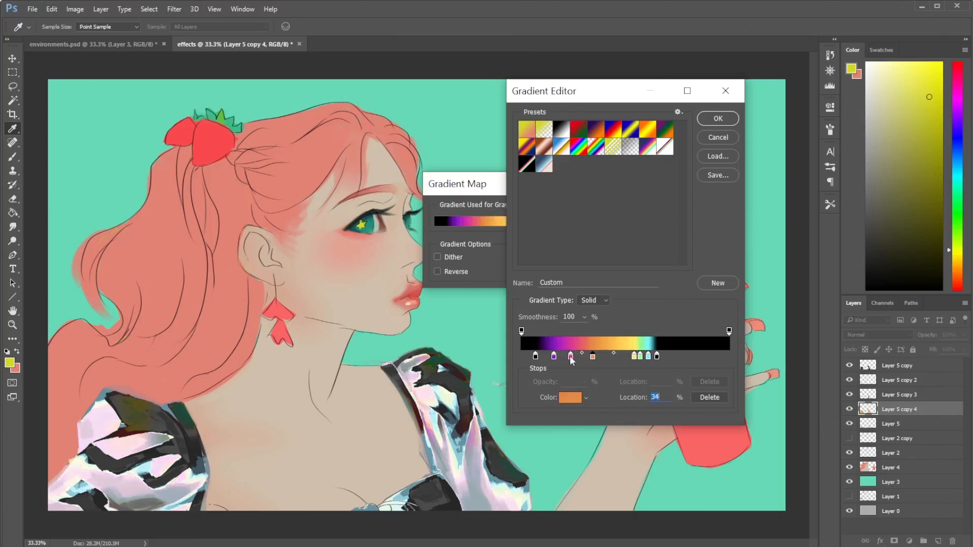
left_click_drag(571, 357, 581, 357)
left_click_drag(640, 357, 621, 357)
left_click_drag(634, 357, 610, 357)
left_click_drag(649, 358, 630, 357)
left_click_drag(577, 357, 567, 358)
left_click_drag(592, 358, 580, 357)
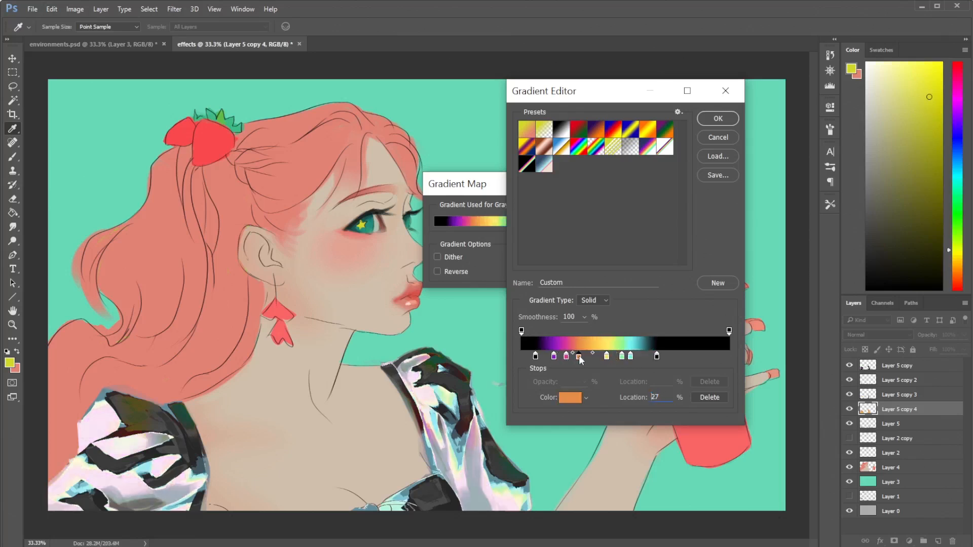
- Add a dark blue colour stop at 12% between the gradient's first black stop and the purple stop
left_click(547, 356)
left_click(563, 398)
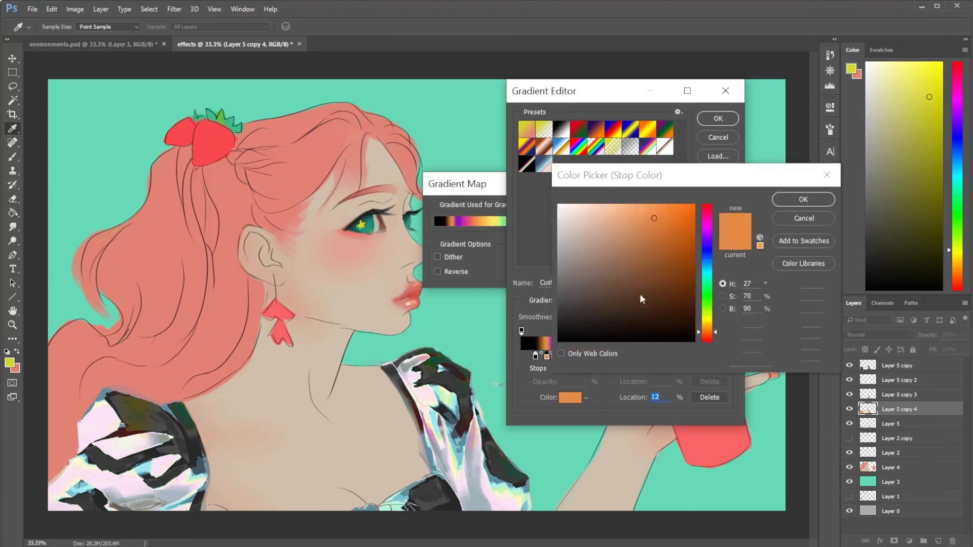
left_click(708, 251)
left_click_drag(675, 238, 682, 254)
left_click(707, 248)
left_click(788, 202)
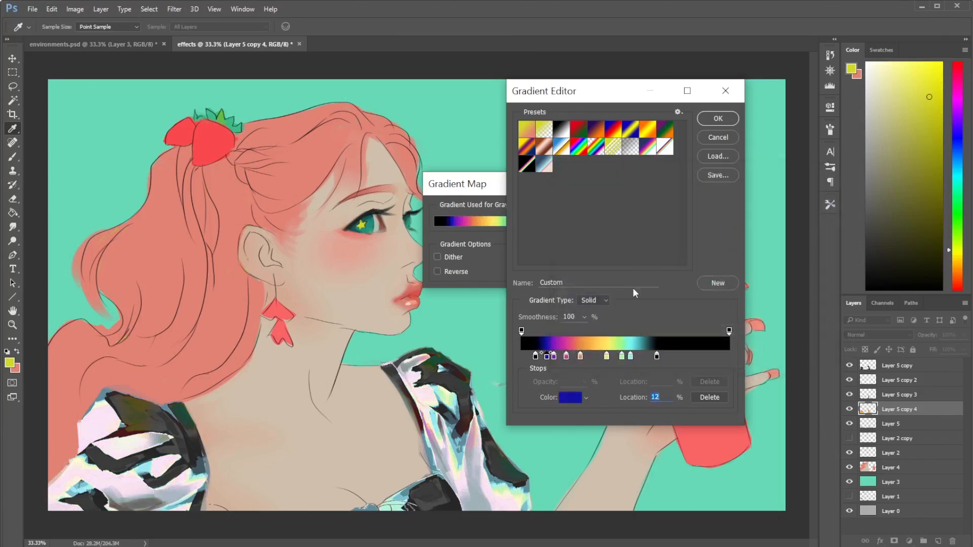
- Move the purple stop to 20% and the last black stop slightly inward, apply the Gradient Map, and return to the Eraser
mouse_move(656, 361)
left_mouse_down()
mouse_move(640, 359)
mouse_move(649, 359)
left_mouse_up()
mouse_move(580, 357)
left_mouse_down()
mouse_move(591, 357)
mouse_move(564, 359)
left_mouse_up()
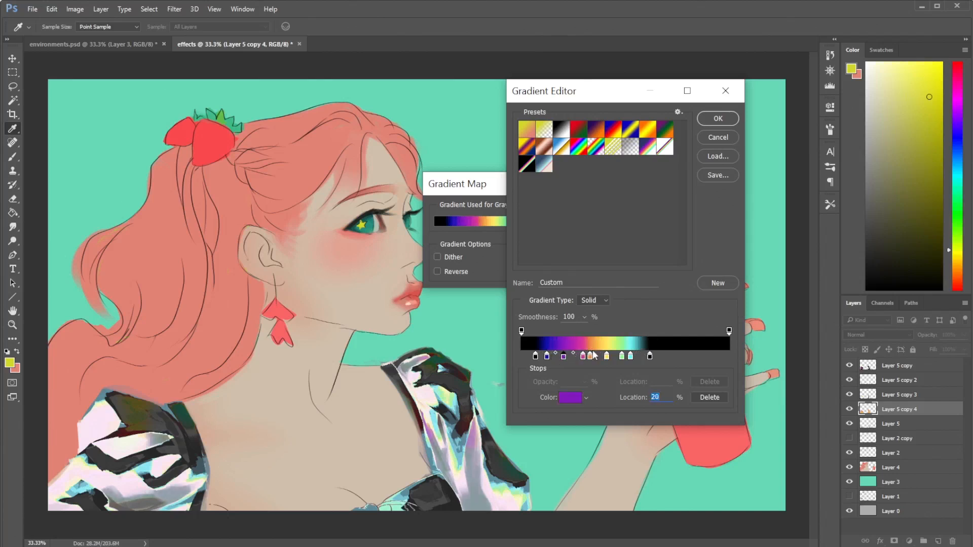
left_click(716, 120)
left_click(615, 212)
key("e")
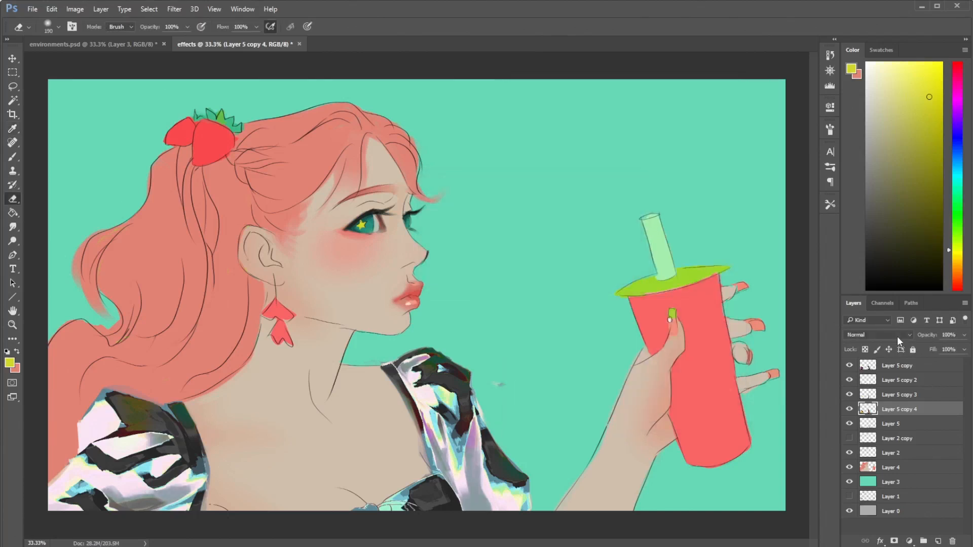
- Try blend modes on Layer 5 copy 4, going from Darken through Soft Light and back to Screen
left_click(896, 337)
left_click(862, 360)
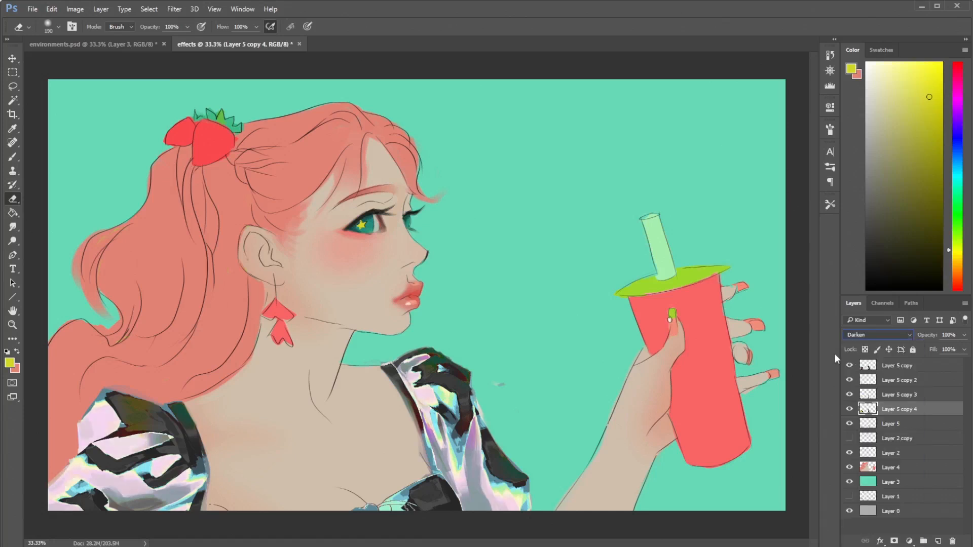
key("Down")
key("Down")
key("Down")
key("Down")
key("Down")
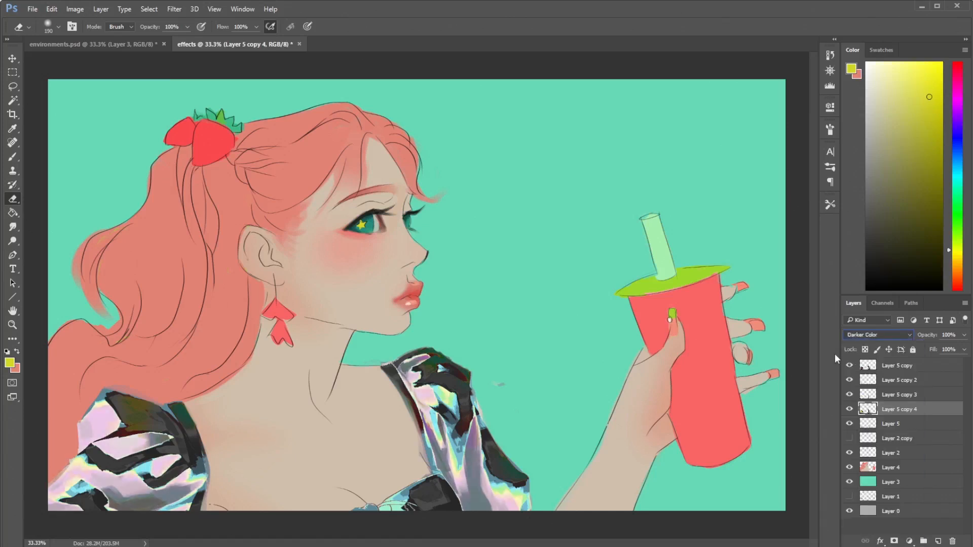
key("Down")
key("Down")
key("Down")
key("Down")
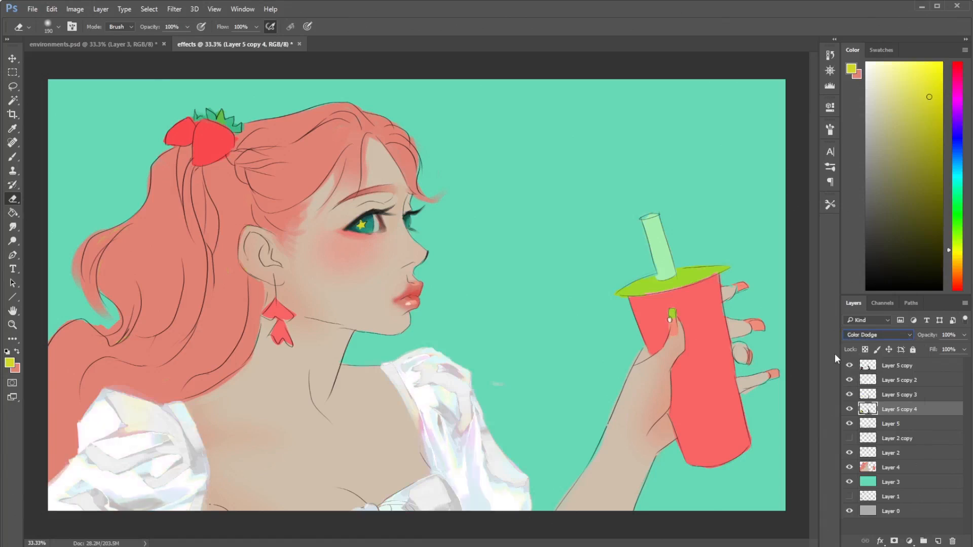
key("Down")
key("Down")
key("Down")
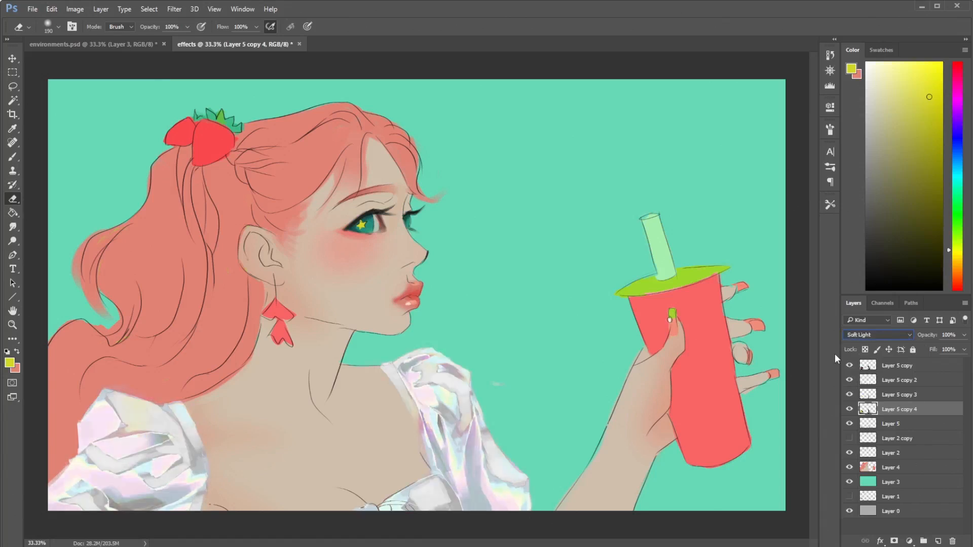
key("Down")
key("Up")
key("Up")
key("Up")
key("Up")
key("Up")
key("Up")
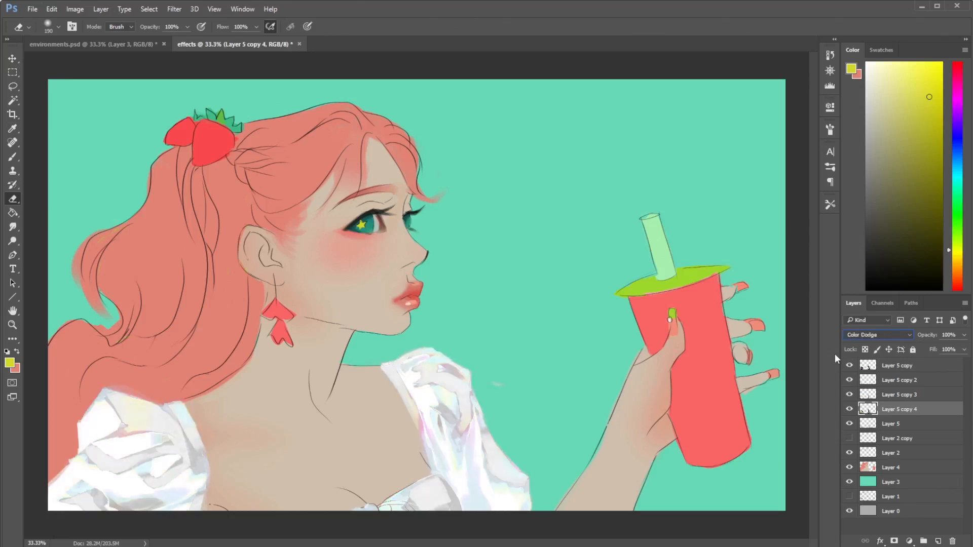
key("Up")
- Set Layer 5 copy 4 to Multiply and erase the dark patches from the sleeve below the character's chin and the adjoining neckline
mouse_move(464, 406)
left_mouse_down()
mouse_move(497, 459)
mouse_move(509, 457)
left_mouse_up()
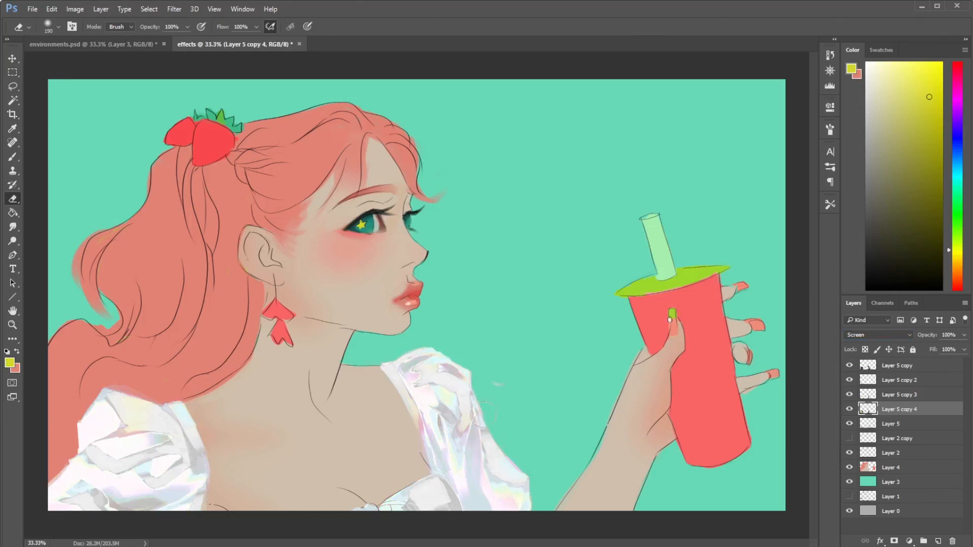
left_click(872, 335)
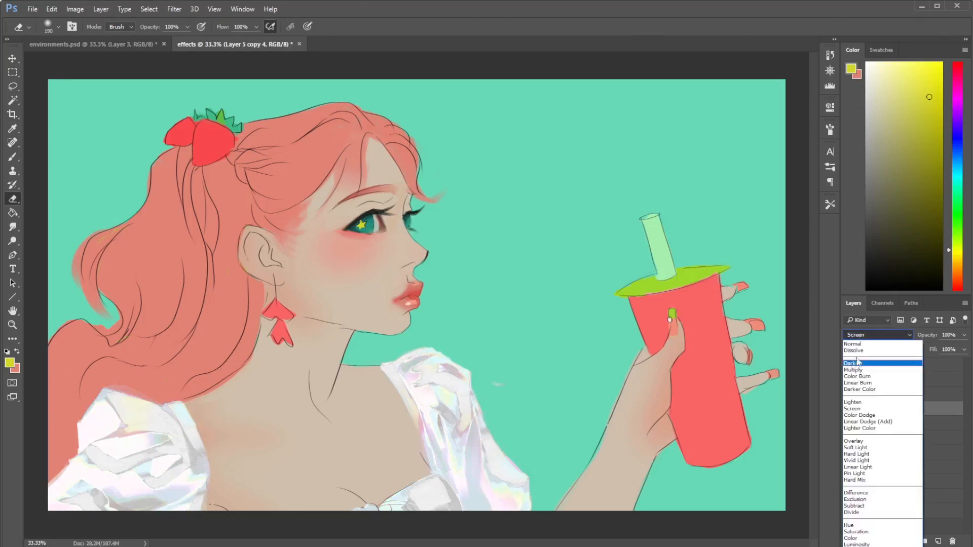
left_click(855, 370)
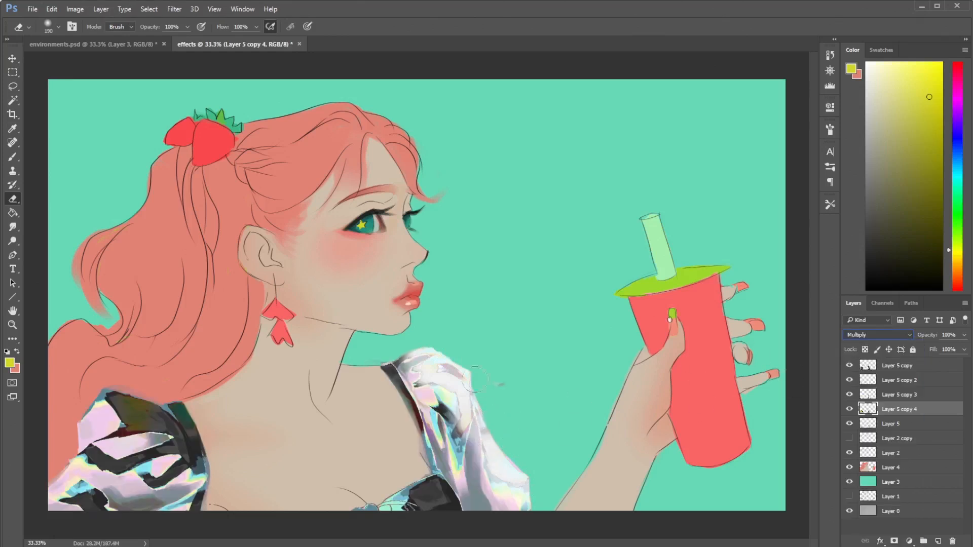
left_click_drag(391, 364, 412, 420)
left_click_drag(425, 386, 452, 427)
mouse_move(412, 471)
left_mouse_down()
mouse_move(413, 522)
mouse_move(427, 479)
mouse_move(449, 517)
mouse_move(415, 445)
left_mouse_up()
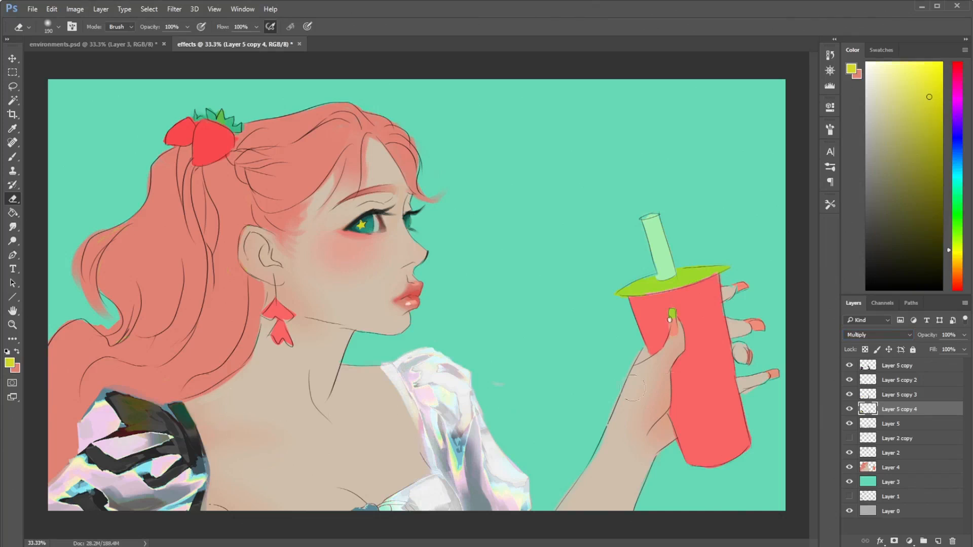
- Compare the blouse with and without Layer 5 copy 4, and set that layer's blend mode to Normal
left_click(849, 409)
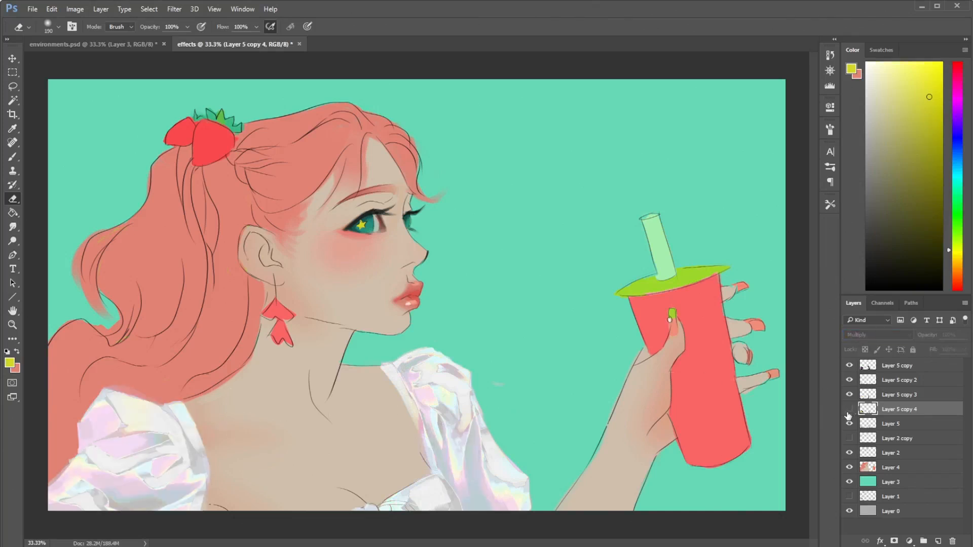
left_click(849, 410)
left_click(879, 335)
left_click(862, 345)
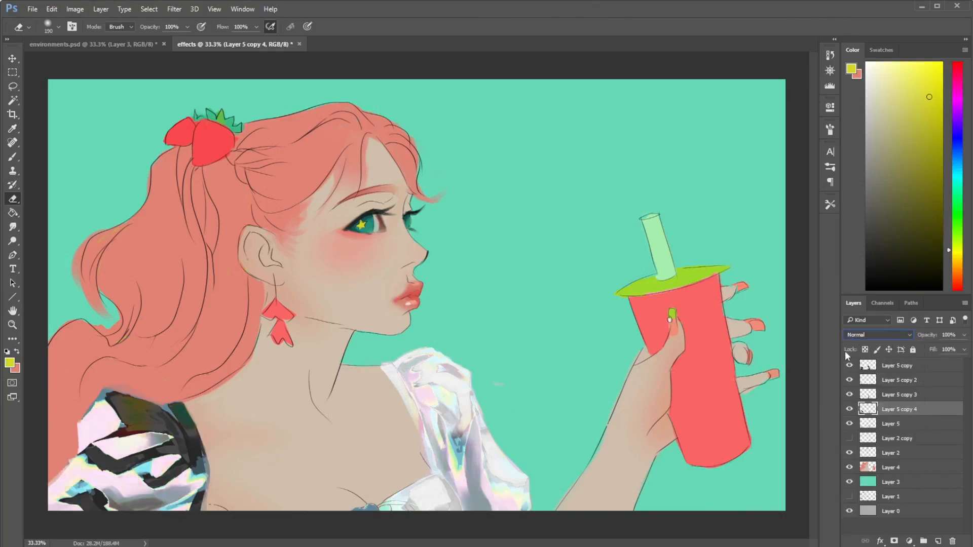
- Check the blouse with Layer 5 copy 4 hidden, and remove that layer from the stack
left_click(866, 333)
left_click(870, 334)
left_click(849, 410)
left_click(850, 409)
key("ctrl+e")
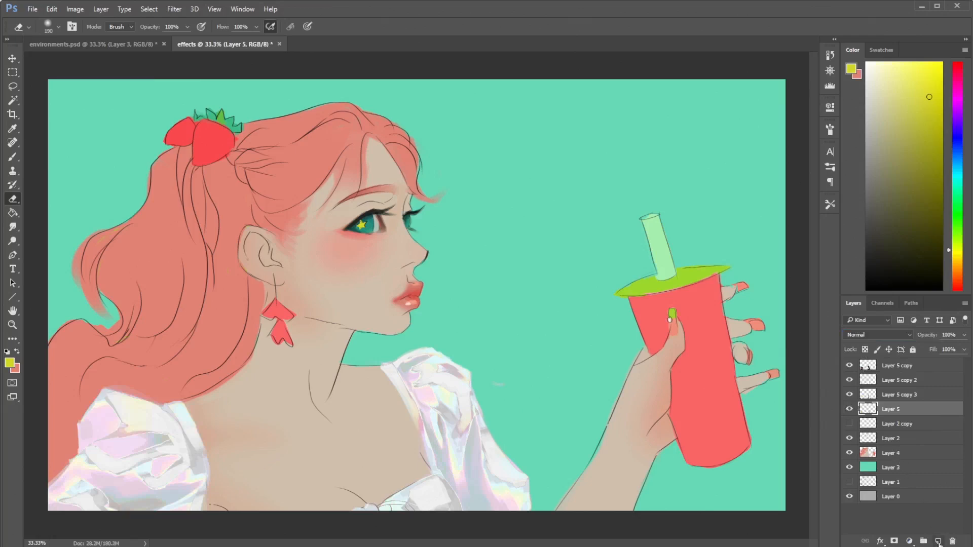
- Discard a newly added blank layer, duplicate Layer 5 as Layer 5 copy 4, and hide the three other copies above it
left_click(938, 541)
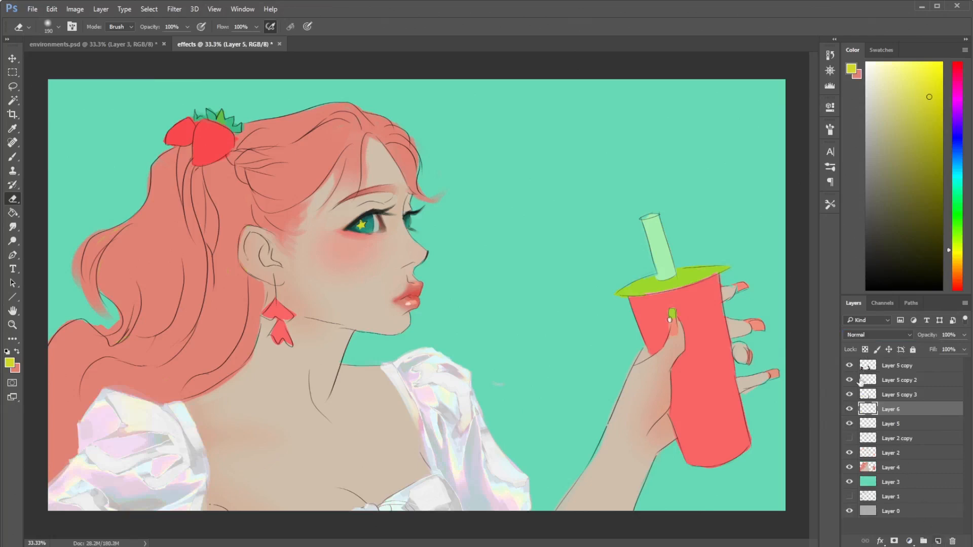
key("Delete")
right_click(896, 409)
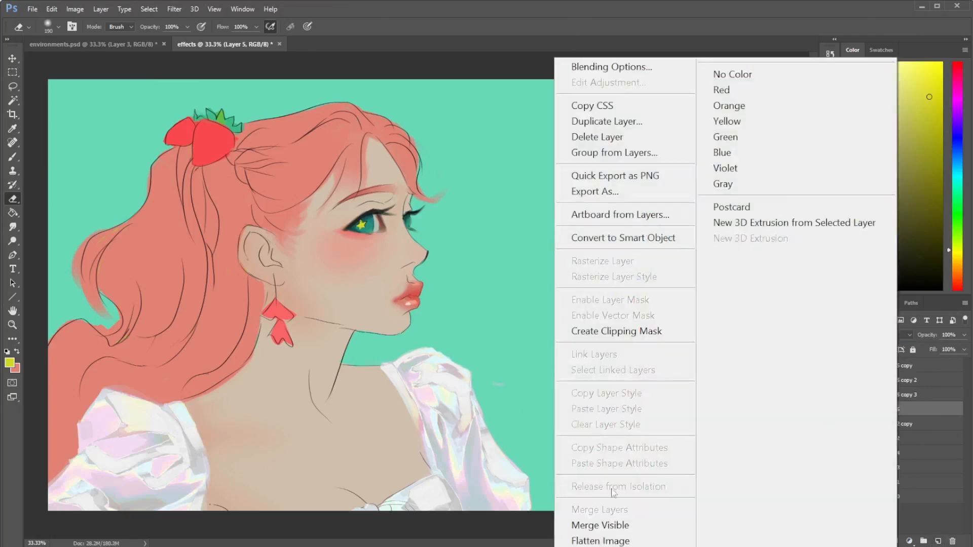
left_click(641, 117)
key("Return")
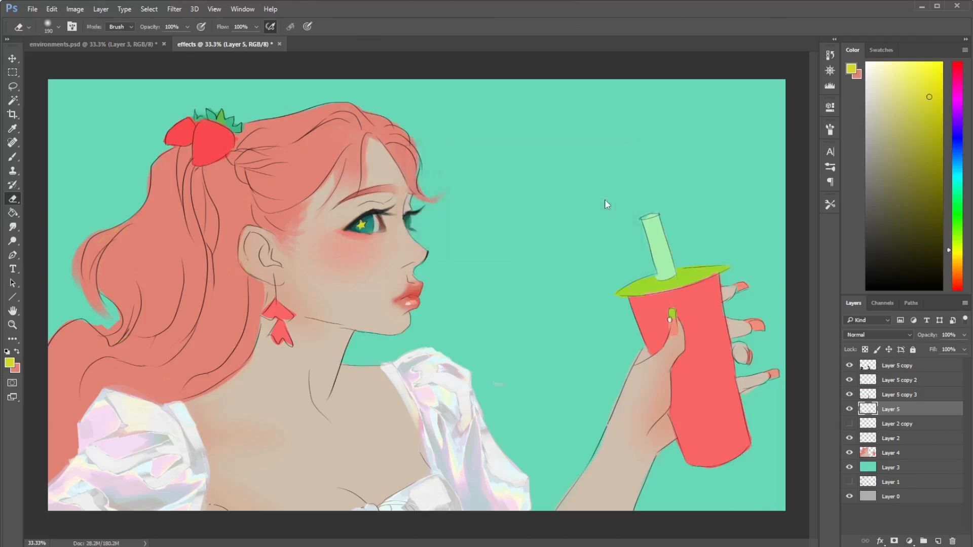
left_click(850, 394)
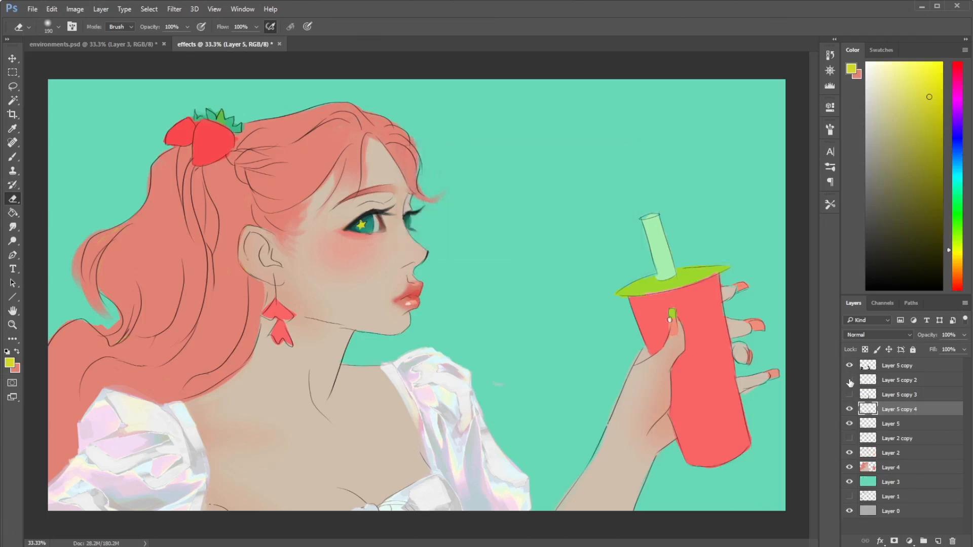
left_click_drag(851, 381, 851, 370)
- Apply Levels to Layer 5 copy 4 with a black input of 126 and midtones of 0.50 for strong contrast
left_click(75, 9)
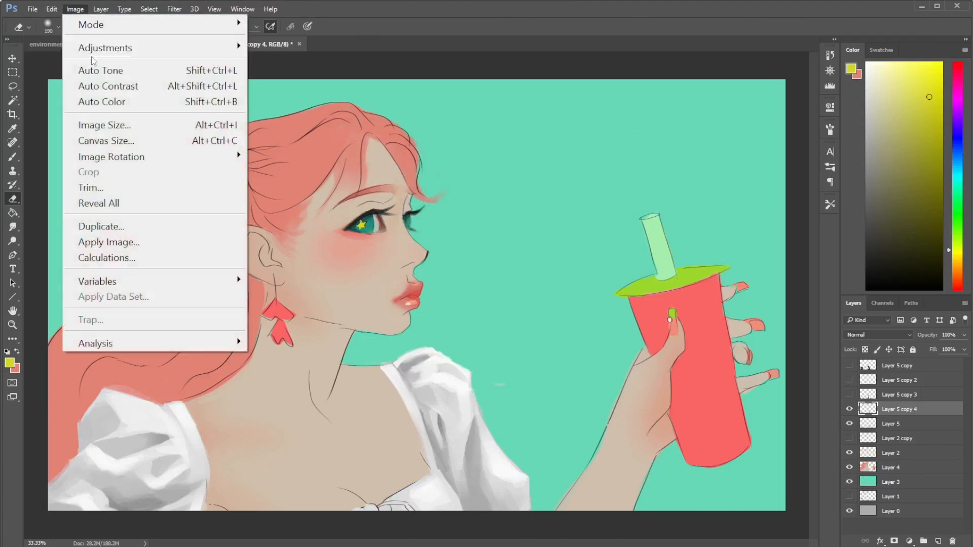
mouse_move(233, 46)
left_click(316, 65)
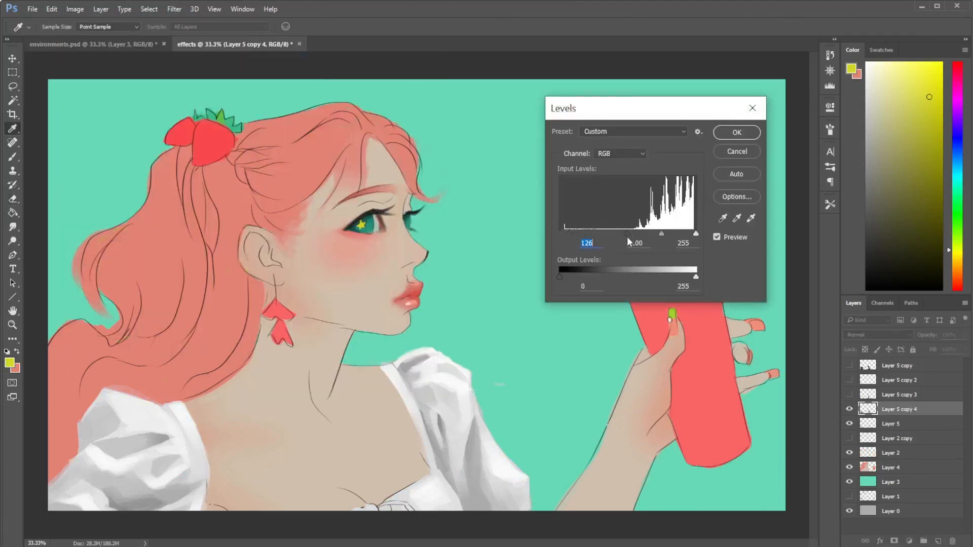
left_click_drag(662, 235, 681, 236)
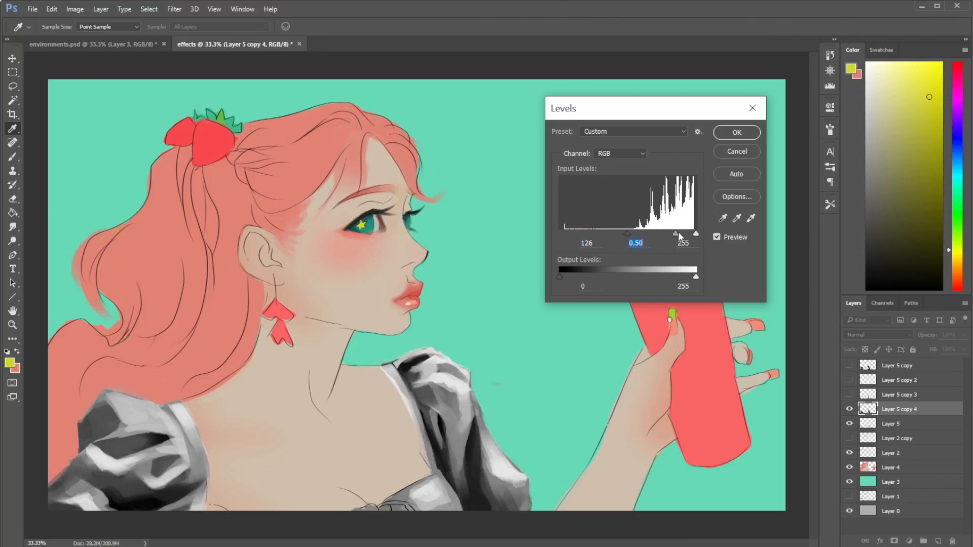
left_click(724, 133)
key("e")
- Start a Gradient Map on Layer 5 copy 4 and open its gradient for editing
left_click(75, 9)
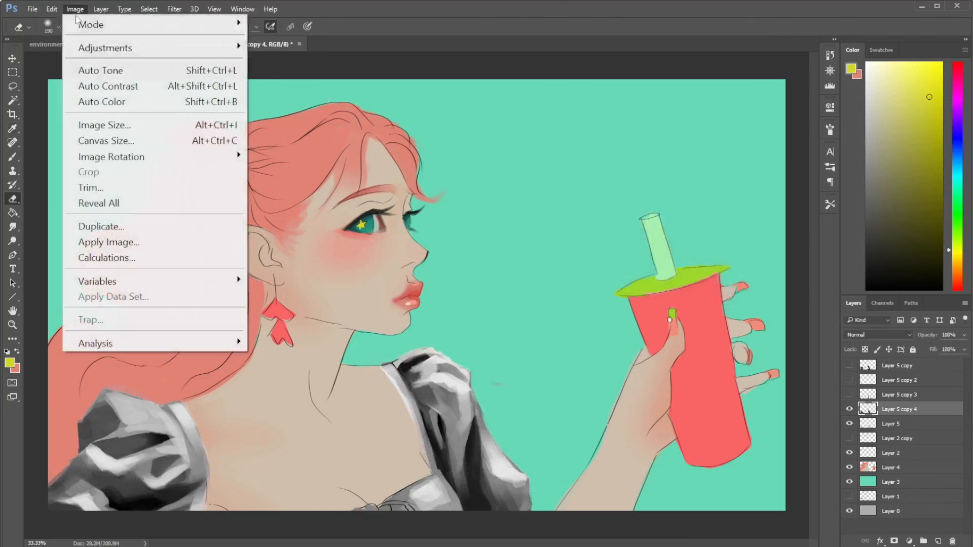
mouse_move(118, 51)
left_click(302, 278)
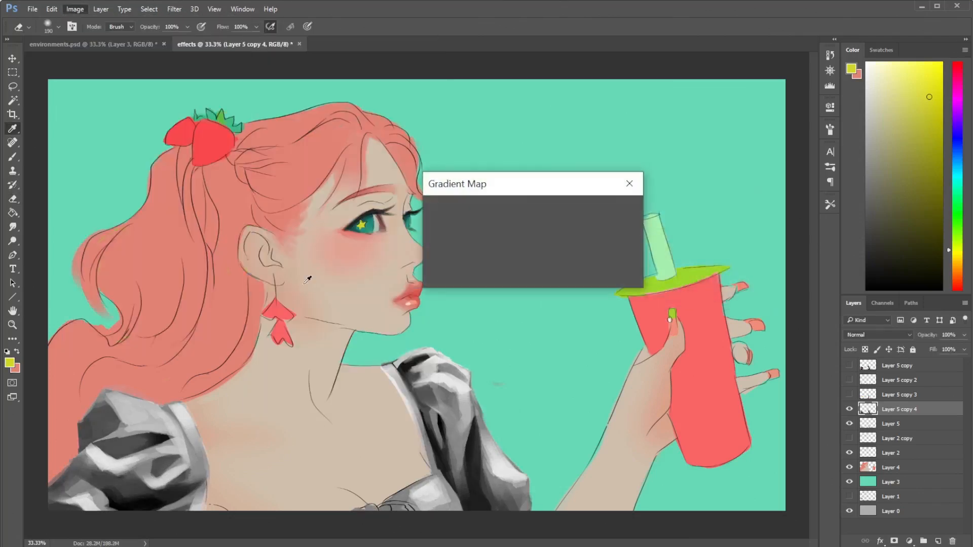
left_click(505, 221)
left_click(527, 165)
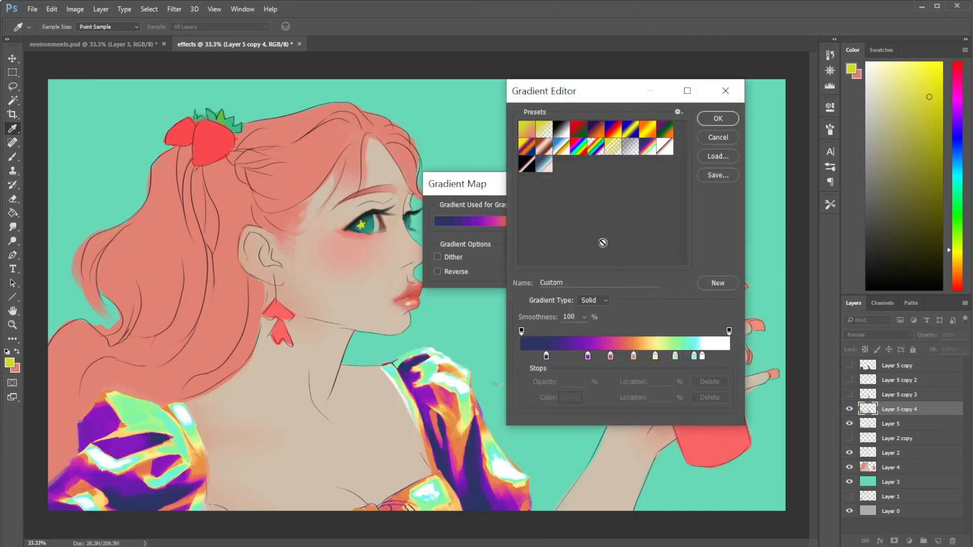
- Try shifting the purple stop and setting magenta to 44%, and preview the Black, White, rainbow and blue-to-pink presets
left_click(575, 357)
left_click_drag(574, 361, 613, 359)
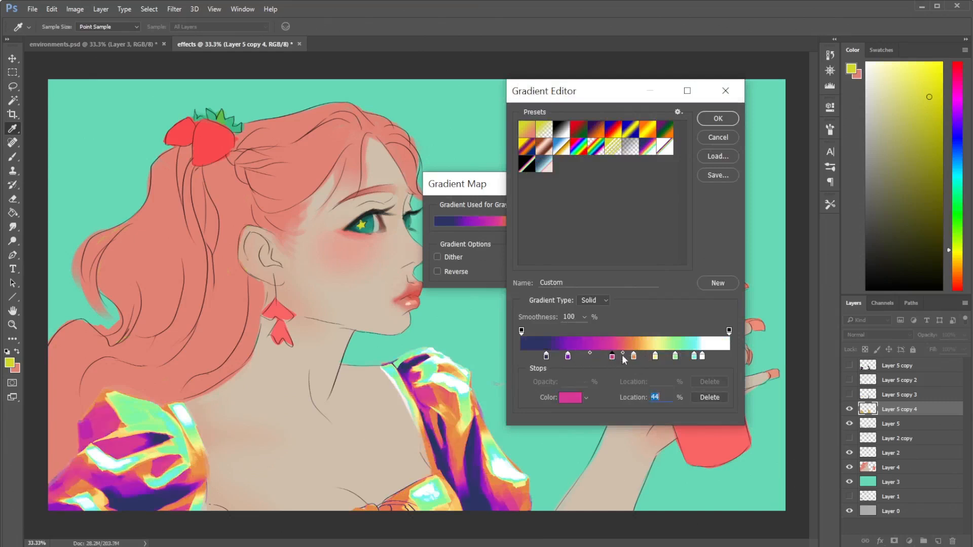
left_click(564, 137)
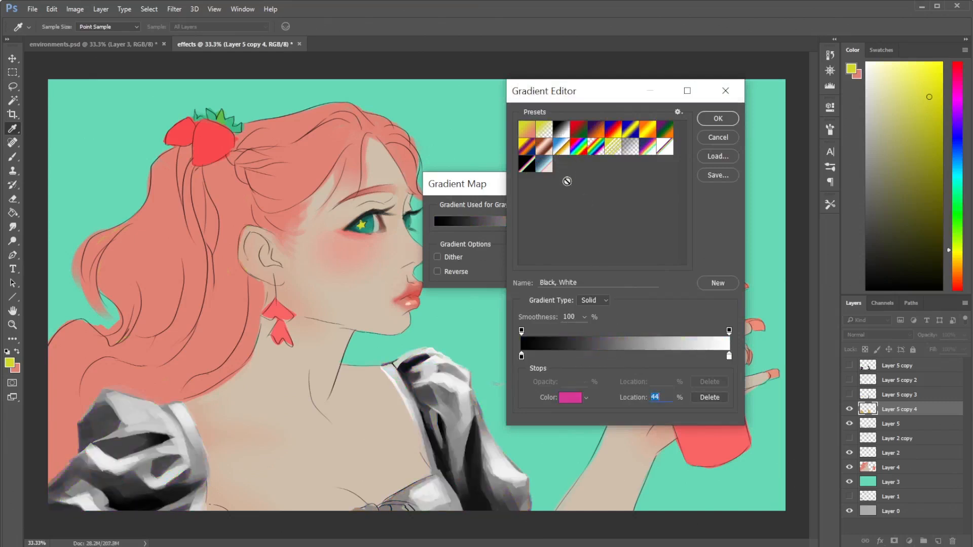
left_click(633, 146)
left_click(543, 172)
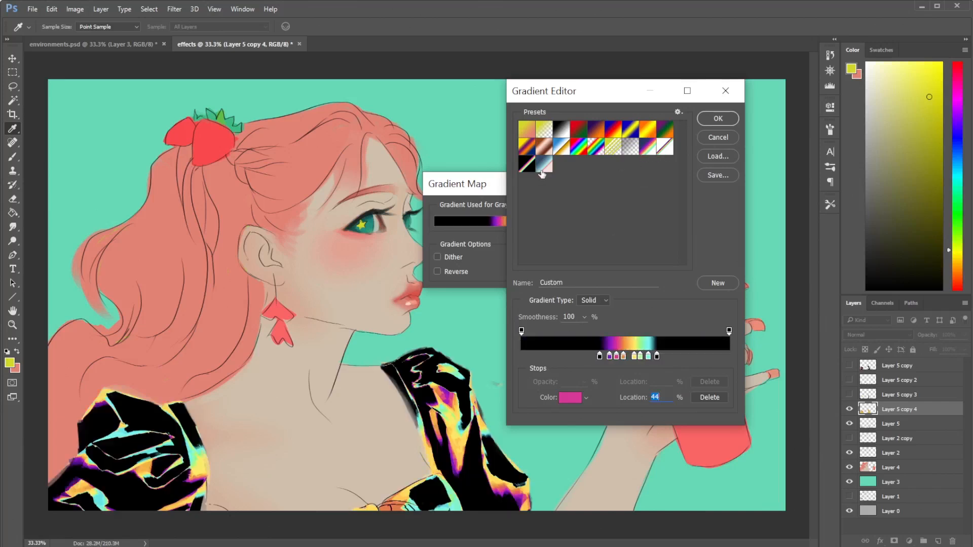
left_click(544, 164)
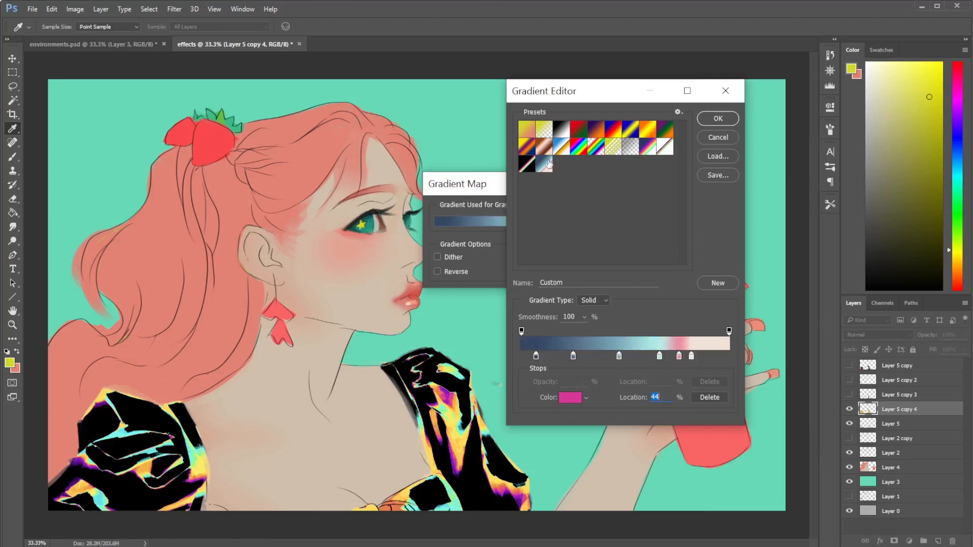
- Load the black-edged rainbow preset and move its color stops toward the dark end, with purple at about 7% and cyan at 28%
left_click(524, 170)
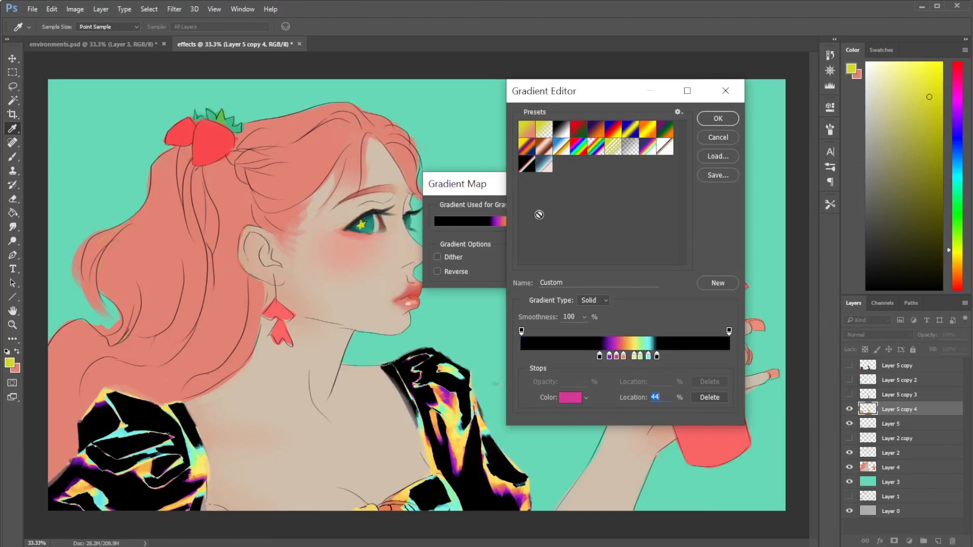
left_click(540, 356)
left_click_drag(540, 357, 531, 357)
left_click_drag(610, 357, 535, 357)
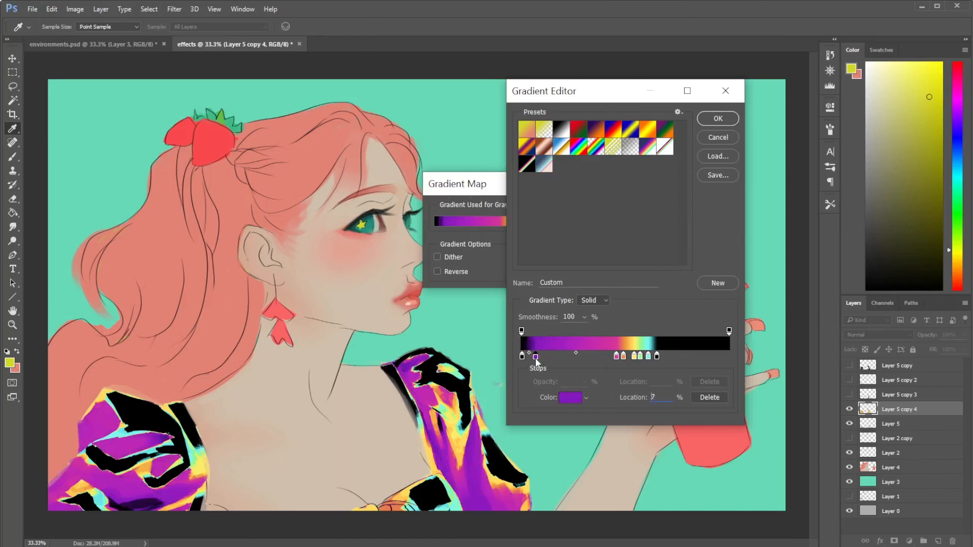
left_click_drag(617, 357, 565, 357)
left_click(634, 357)
left_click_drag(633, 357, 579, 357)
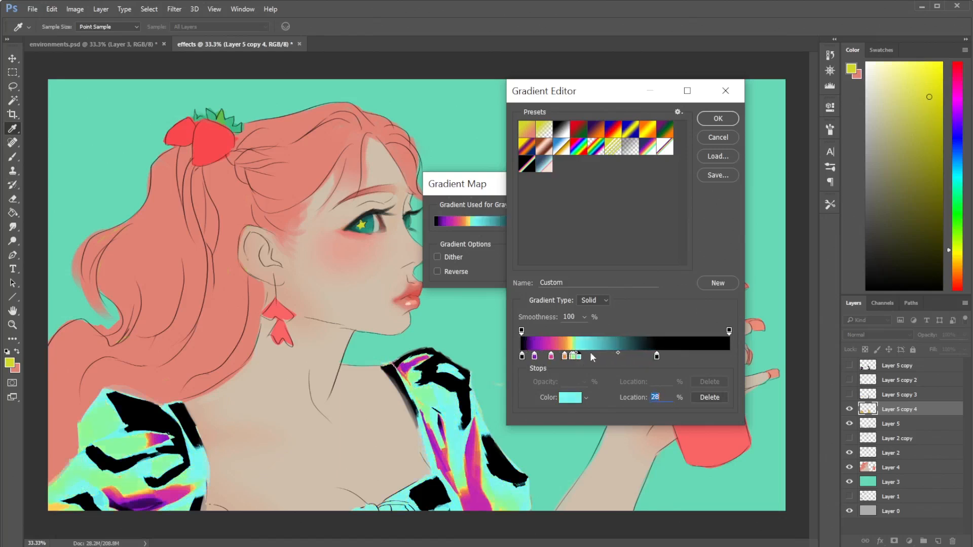
- Tighten the rainbow band by setting the yellow stop to 17%, adjusting the cyan stop, and bringing the last black stop inward
left_click_drag(656, 357, 616, 357)
mouse_move(551, 357)
left_mouse_down()
mouse_move(541, 357)
mouse_move(558, 357)
left_mouse_up()
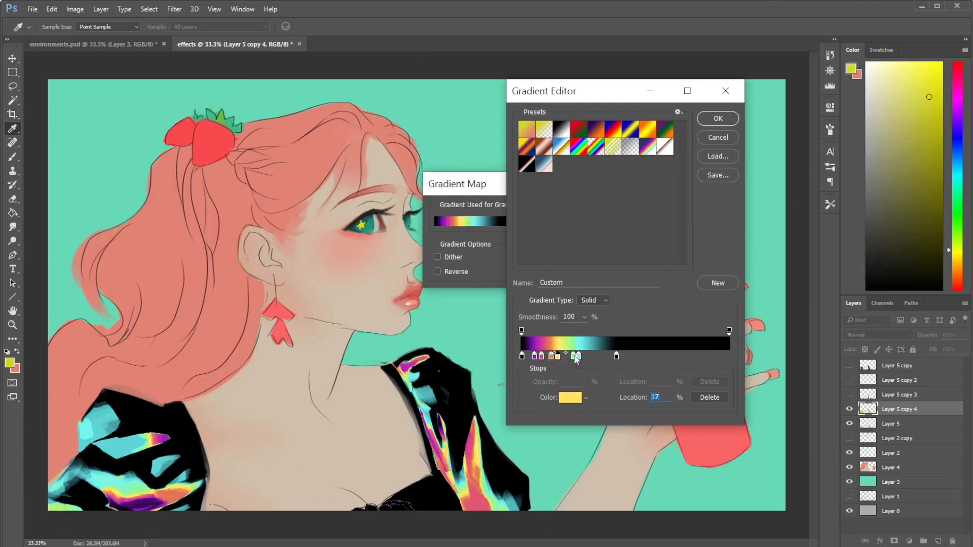
mouse_move(578, 357)
left_mouse_down()
mouse_move(649, 358)
mouse_move(585, 358)
left_mouse_up()
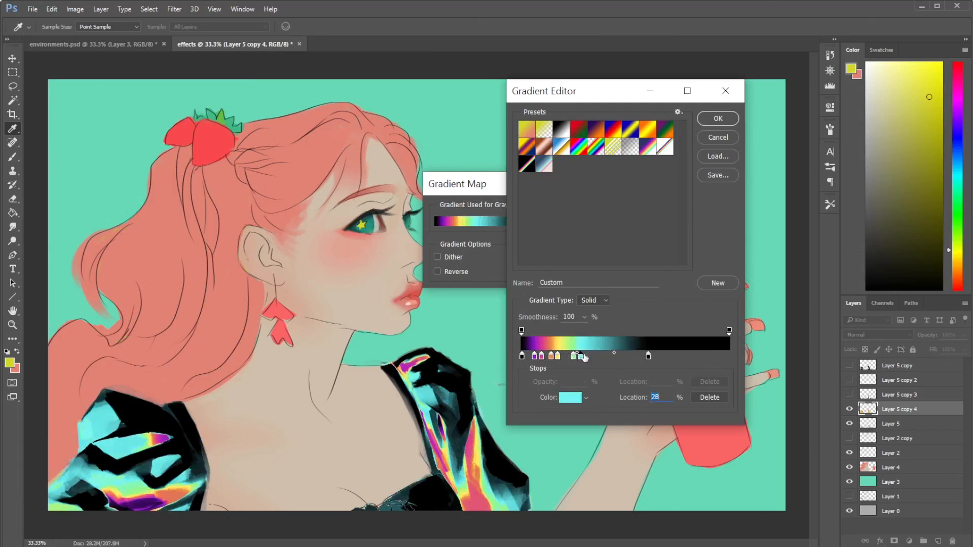
left_click_drag(648, 358, 538, 358)
- Add a gradient stop at 5%, just before purple, and color it dark blue
left_click(524, 358)
left_click(532, 357)
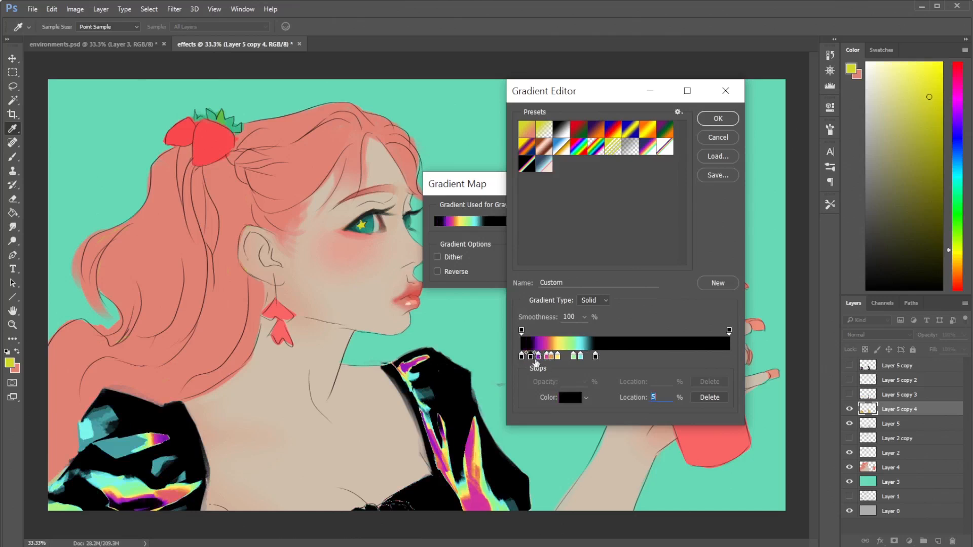
left_click(569, 398)
left_click(707, 252)
left_click(666, 258)
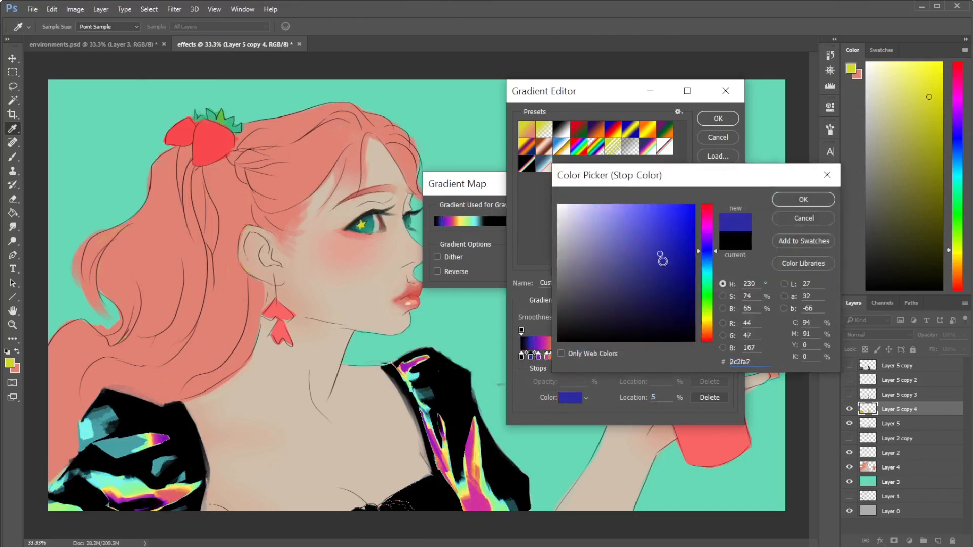
left_click(677, 266)
left_click(803, 199)
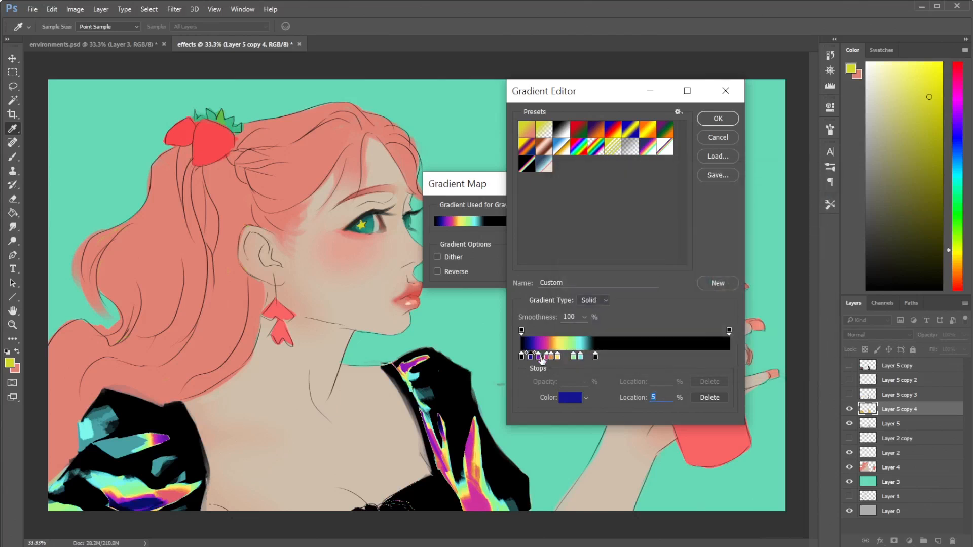
- Add a gradient stop at 10%, between purple and magenta, and color it deep blue #221e84
left_click(544, 358)
left_click(550, 356)
left_click(543, 358)
left_click(565, 395)
mouse_move(709, 254)
left_mouse_down()
mouse_move(669, 254)
mouse_move(663, 269)
left_mouse_up()
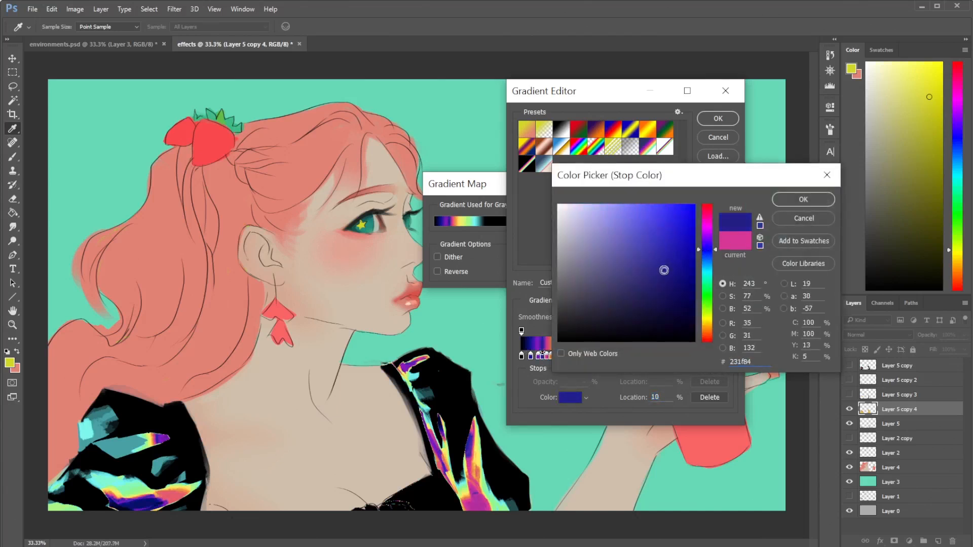
left_click(789, 202)
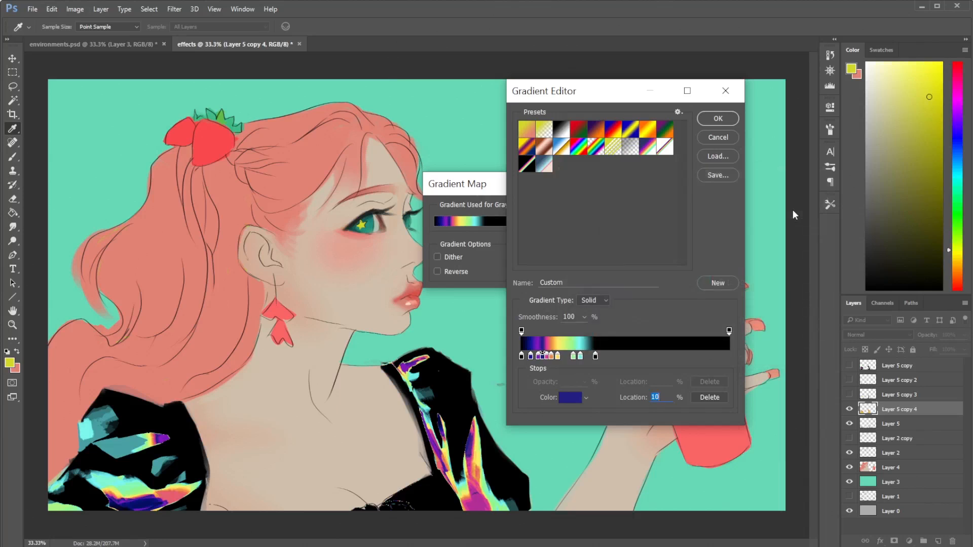
- Add a gradient stop at 32%, between cyan and the last black stop, and color it medium blue #246093
left_click_drag(581, 357, 579, 357)
left_click(588, 359)
double_click(588, 356)
left_click(681, 259)
left_click(708, 257)
left_click(679, 243)
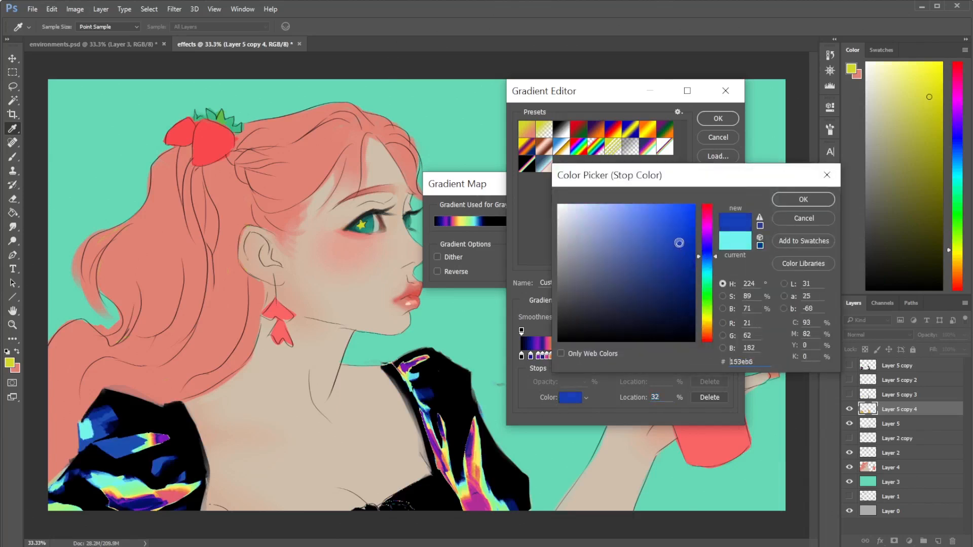
left_click(705, 265)
left_click(704, 277)
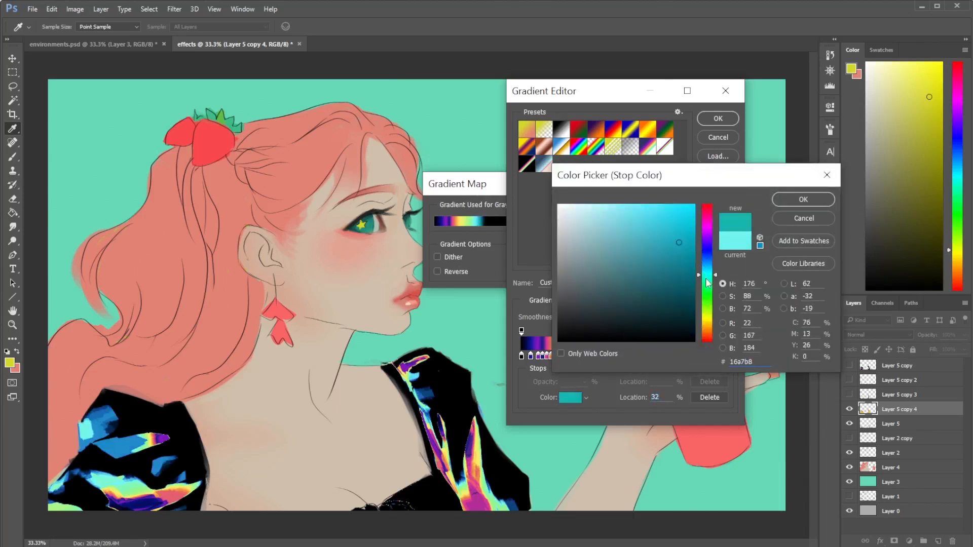
left_click(661, 262)
left_click(707, 263)
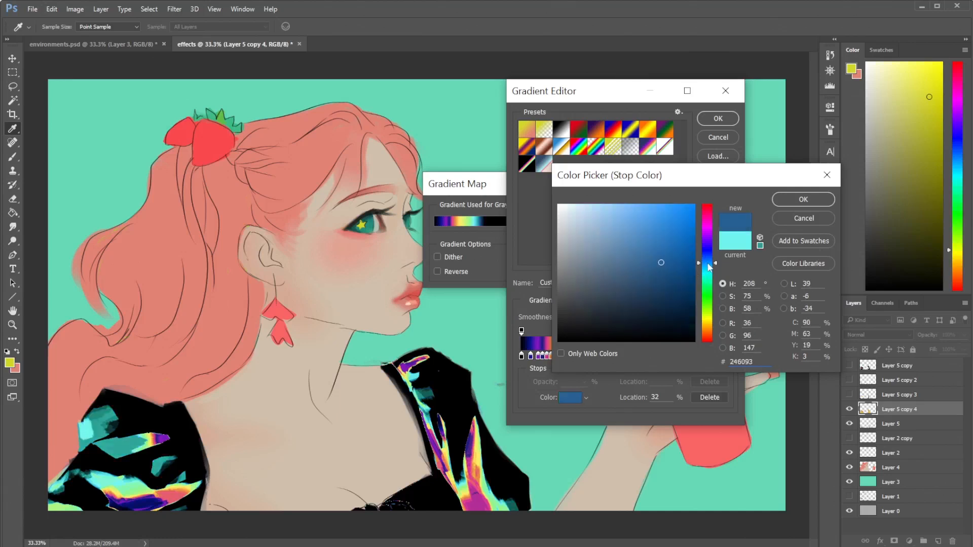
left_click(781, 200)
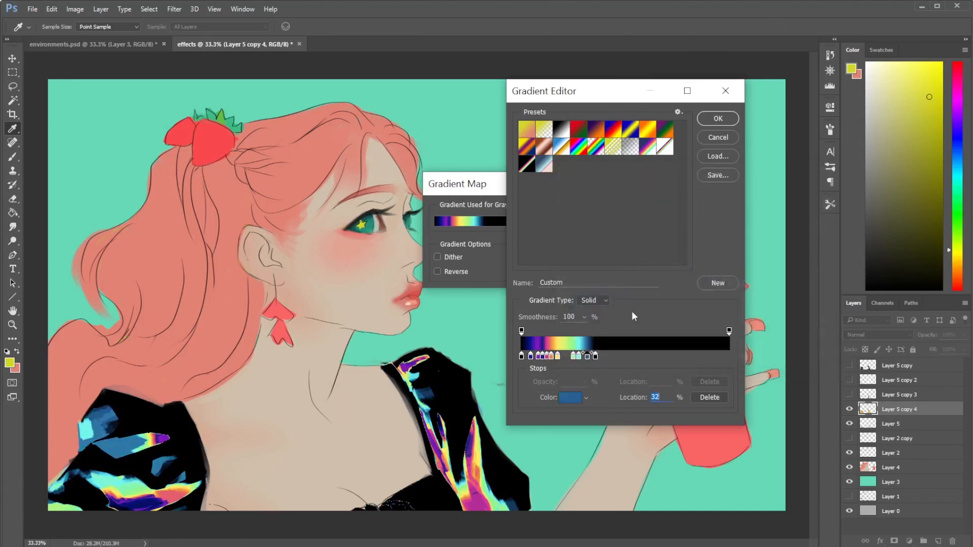
- Shift the medium blue stop closer to black, set cyan to 29%, apply the Gradient Map, and return to the Eraser
left_click_drag(588, 358, 595, 361)
left_click(586, 358)
left_click_drag(584, 361, 585, 360)
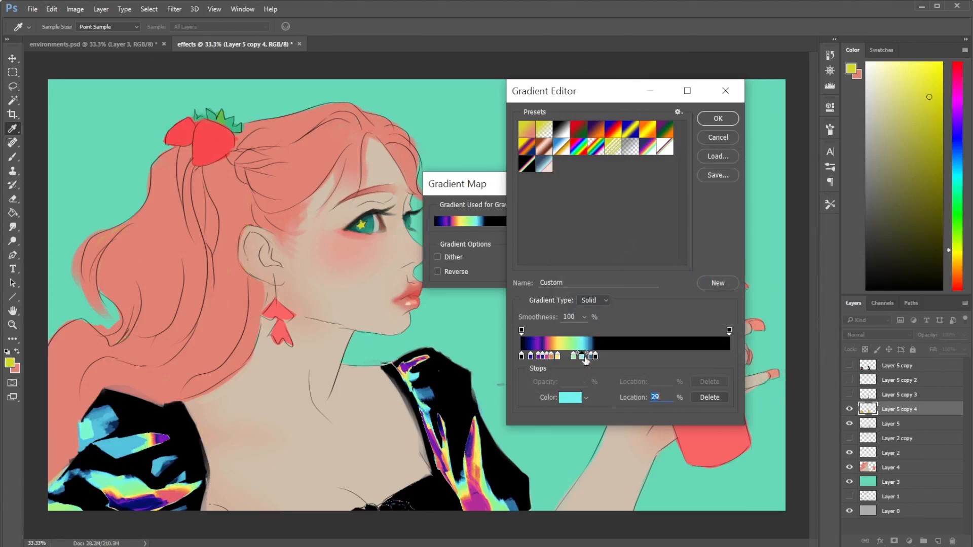
left_click(720, 120)
key("e")
left_click(614, 212)
- Set Layer 5 copy 4 to Screen and show Layer 5 copy, copy 2 and copy 3 again
left_click(869, 337)
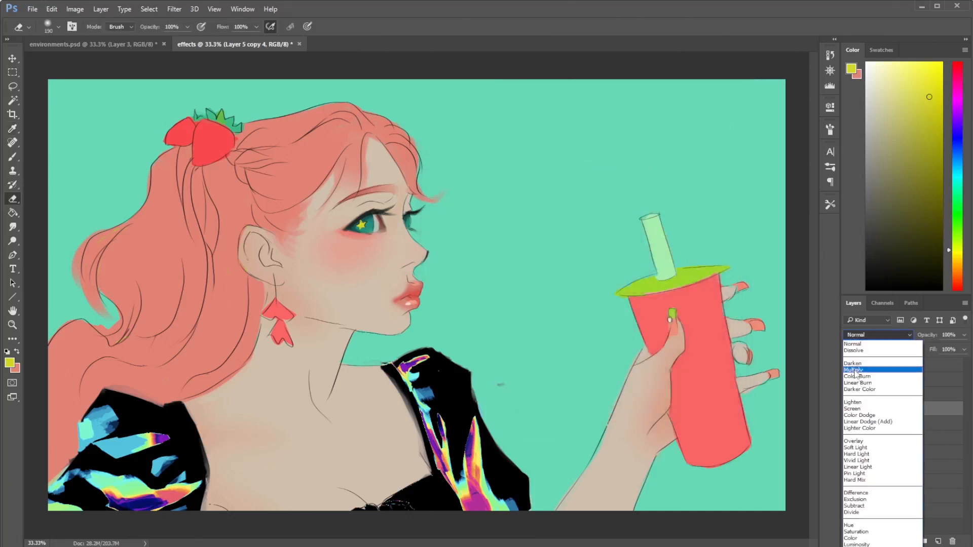
left_click(861, 409)
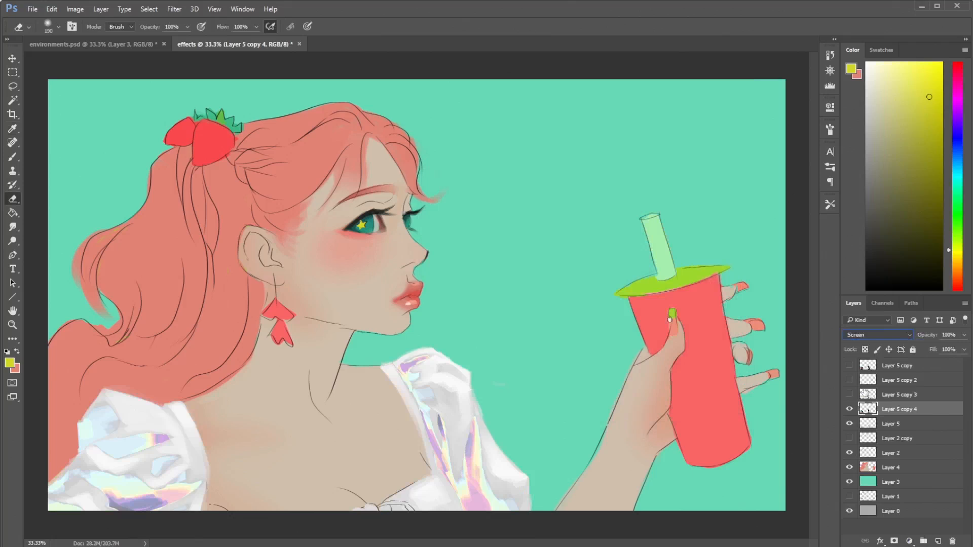
left_click_drag(849, 395, 855, 373)
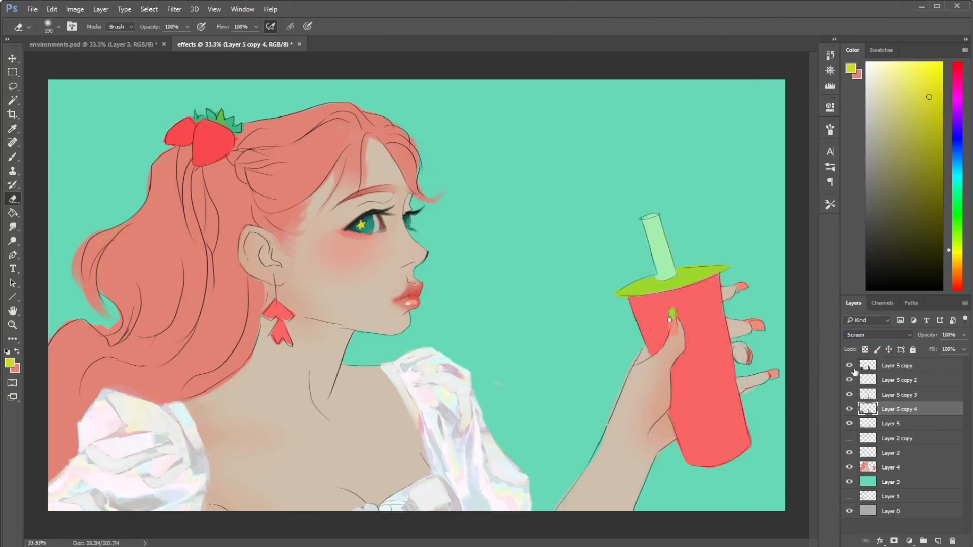
left_click(851, 366)
- Compare the blouse with and without Layer 5 copy 4, and change that layer's blend mode to Color
left_click(850, 410)
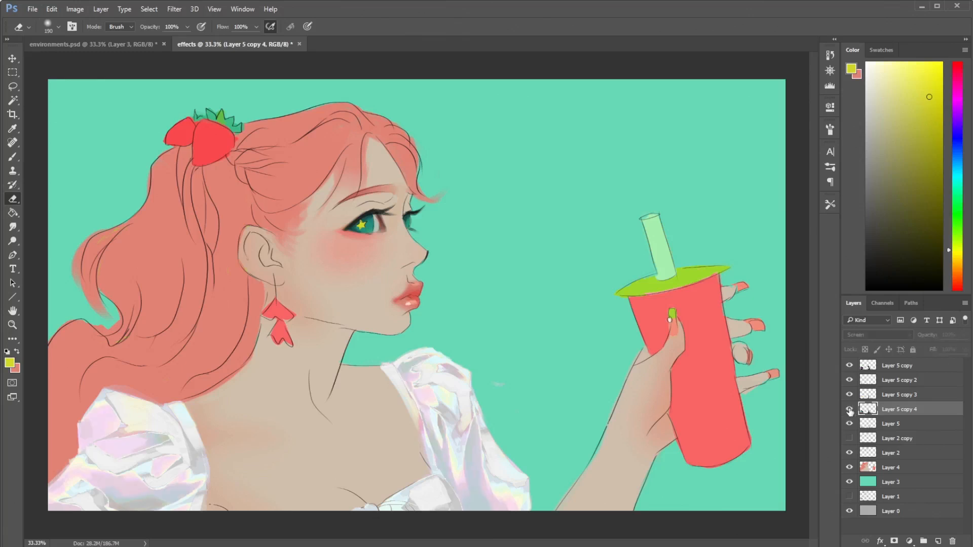
left_click(850, 410)
left_click(877, 335)
left_click(856, 541)
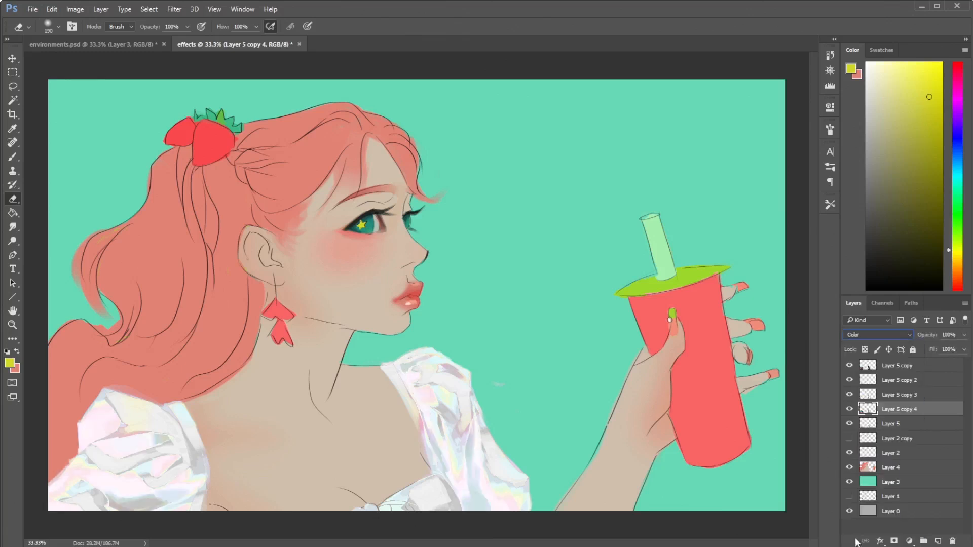
- Try other blend modes on Layer 5 copy 4, including Saturation, Subtract and Hard Mix, and set it to Hard Light
key("Down")
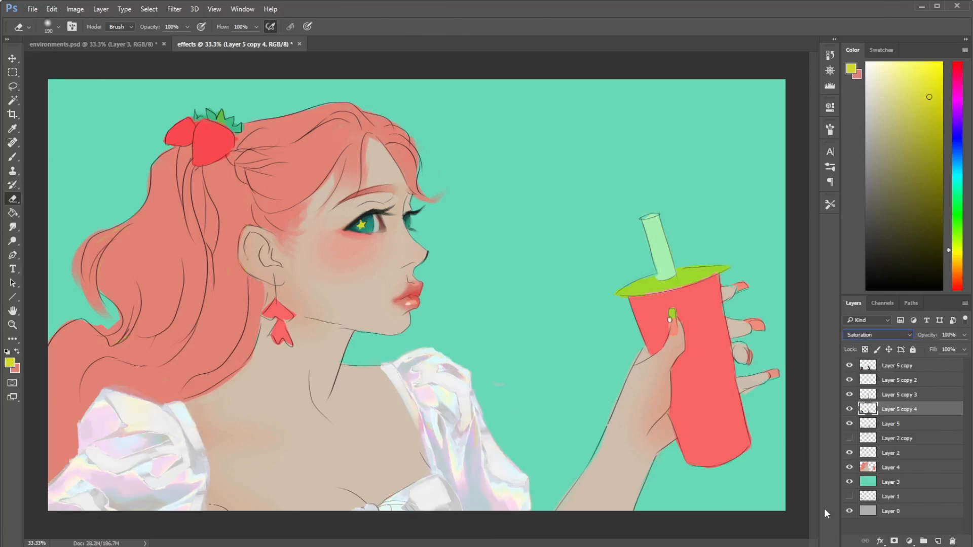
key("Up")
key("Up")
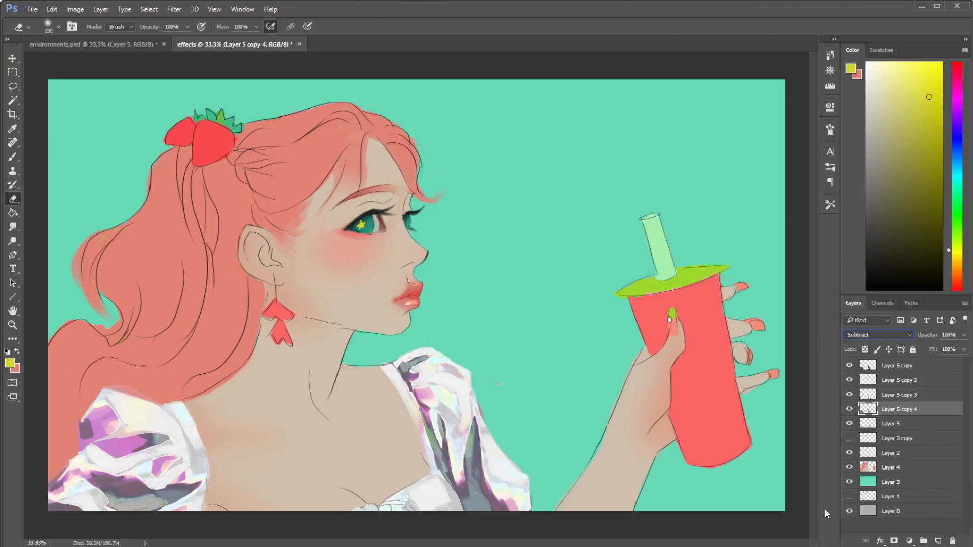
key("Up")
key("Up")
key("Up")
key("Up")
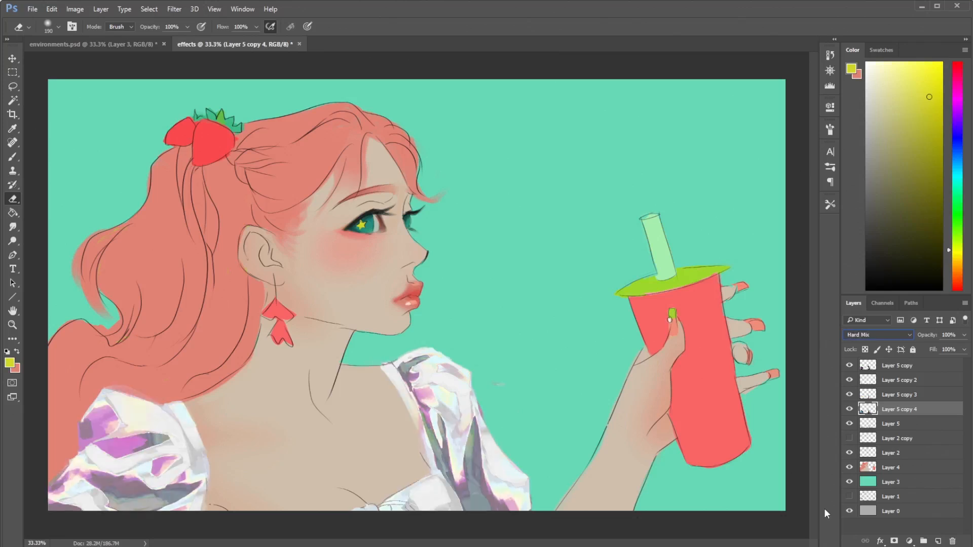
key("Up")
key("Up")
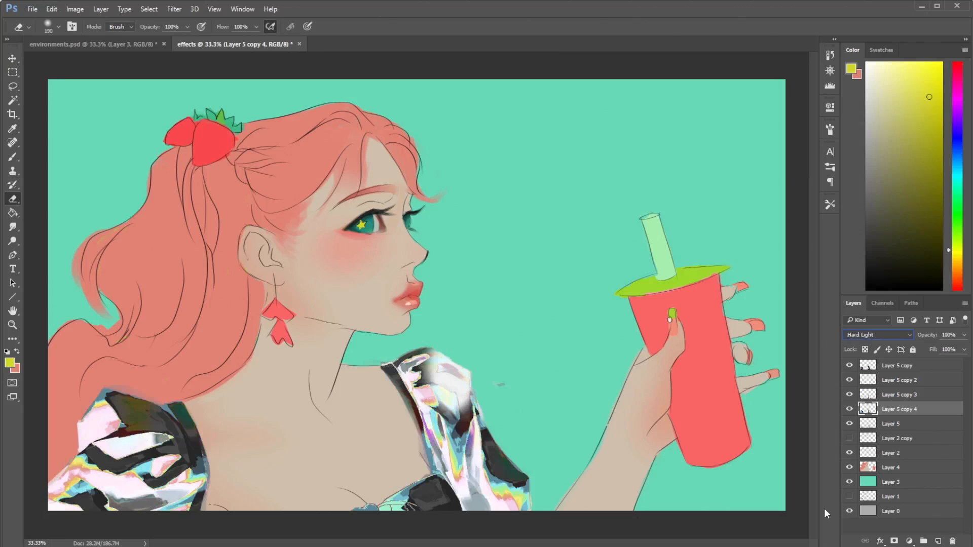
key("Down")
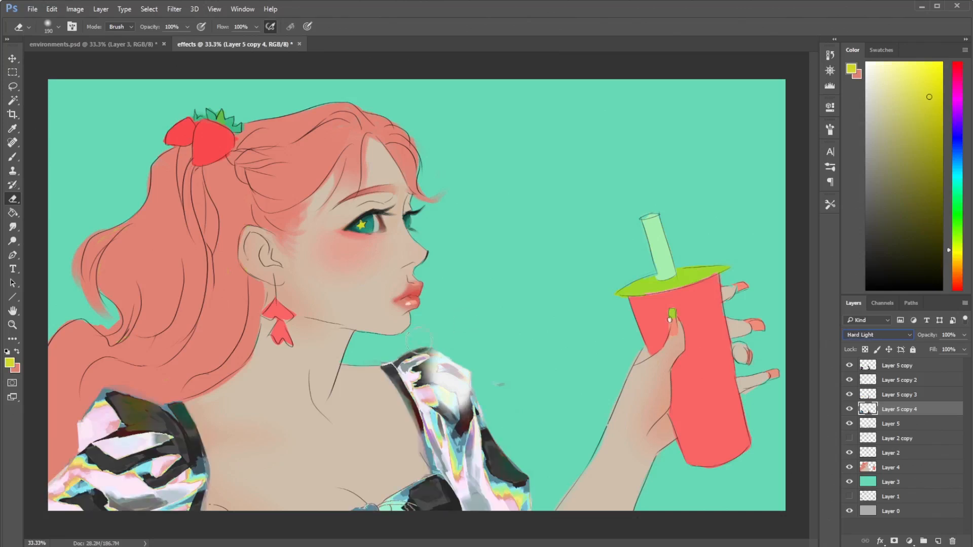
- Erase the dark patches of Layer 5 copy 4 over both sleeves and the bodice edge
mouse_move(431, 377)
left_mouse_down()
mouse_move(379, 357)
mouse_move(403, 405)
mouse_move(413, 459)
mouse_move(458, 371)
mouse_move(417, 370)
mouse_move(445, 386)
mouse_move(411, 364)
mouse_move(439, 354)
mouse_move(461, 420)
mouse_move(511, 411)
mouse_move(493, 420)
mouse_move(525, 500)
left_mouse_up()
mouse_move(427, 521)
left_mouse_down()
mouse_move(458, 518)
mouse_move(321, 495)
left_mouse_up()
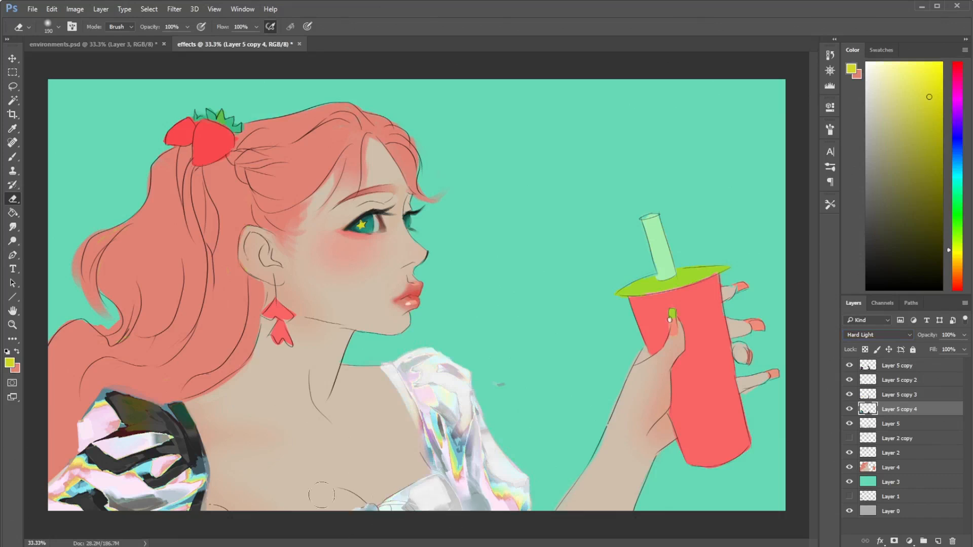
mouse_move(212, 484)
left_mouse_down()
mouse_move(152, 416)
mouse_move(101, 403)
left_mouse_up()
- Compare the blouse with and without Layer 5 copy 4, and delete that layer
left_click(849, 413)
left_click(849, 413)
left_click(850, 412)
left_click(850, 412)
left_click(850, 411)
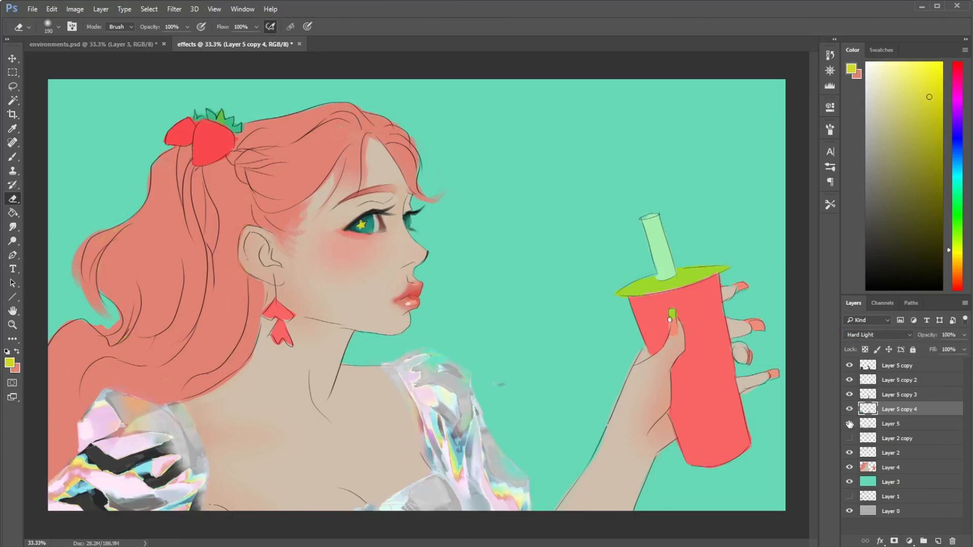
left_click(850, 412)
left_click(850, 411)
key("Delete")
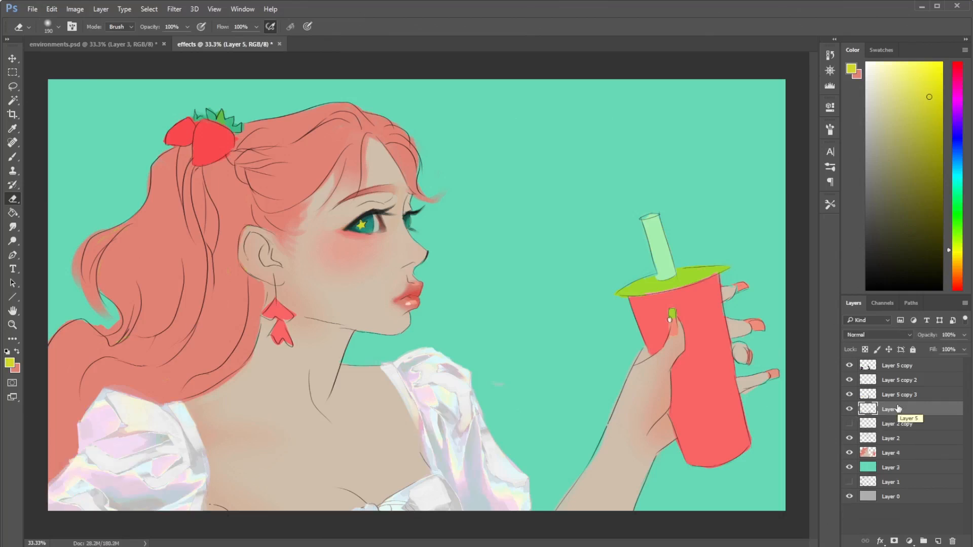
- Create a new layer above Layer 5 copy and lasso a narrow vertical fold low on the sleeve nearer the cup
left_click(907, 365)
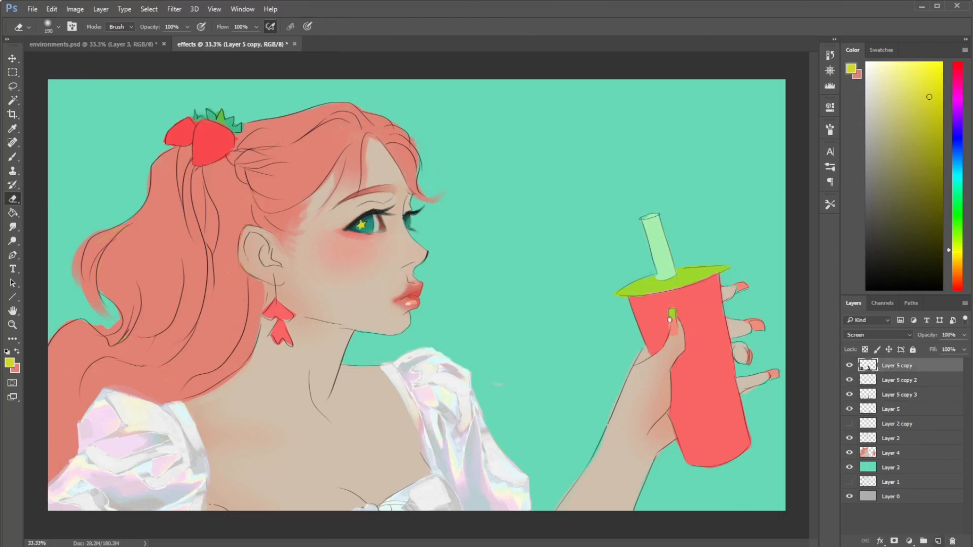
left_click(939, 541)
key("l")
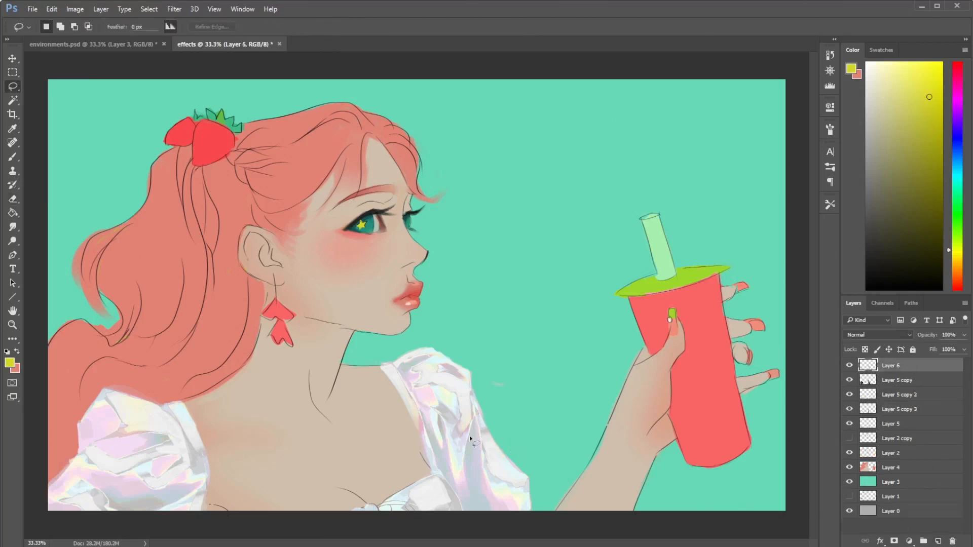
mouse_move(465, 448)
left_mouse_down()
mouse_move(469, 477)
mouse_move(473, 422)
left_mouse_up()
- Sample the sleeve's blue-gray, choose a soft round 136 px brush, and shift the color to a more saturated muted cyan
key("i")
left_click(488, 441)
key("b")
left_click(881, 144)
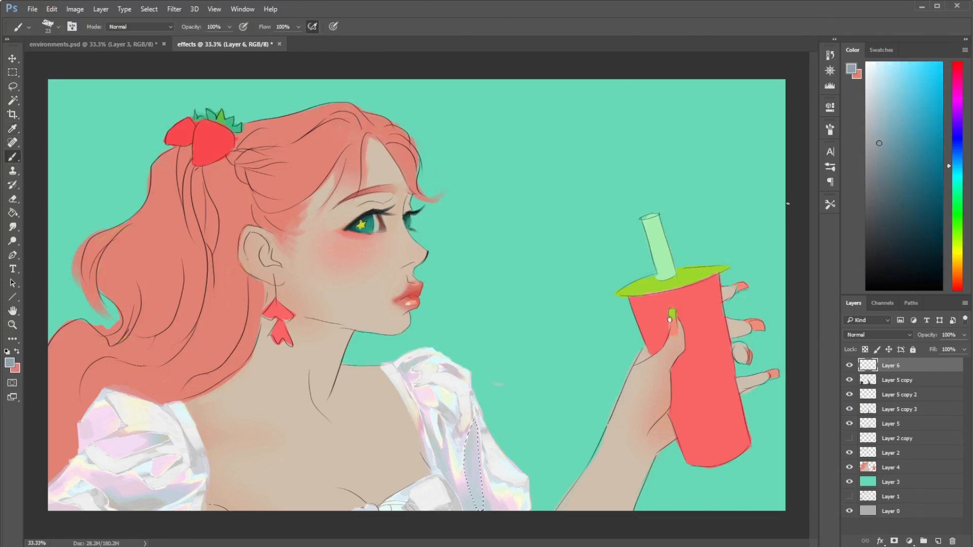
right_click(475, 416)
left_click(547, 424)
left_click(570, 357)
left_click(892, 146)
left_click(959, 172)
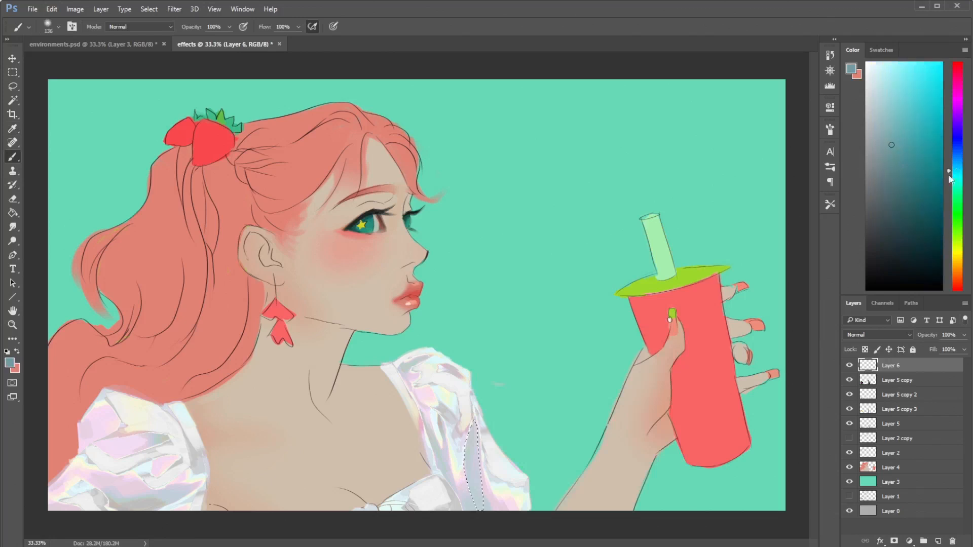
- Enlarge the soft brush to 306 px, shade the selected sleeve fold with muted cyan, and deselect
left_click_drag(472, 445, 468, 433)
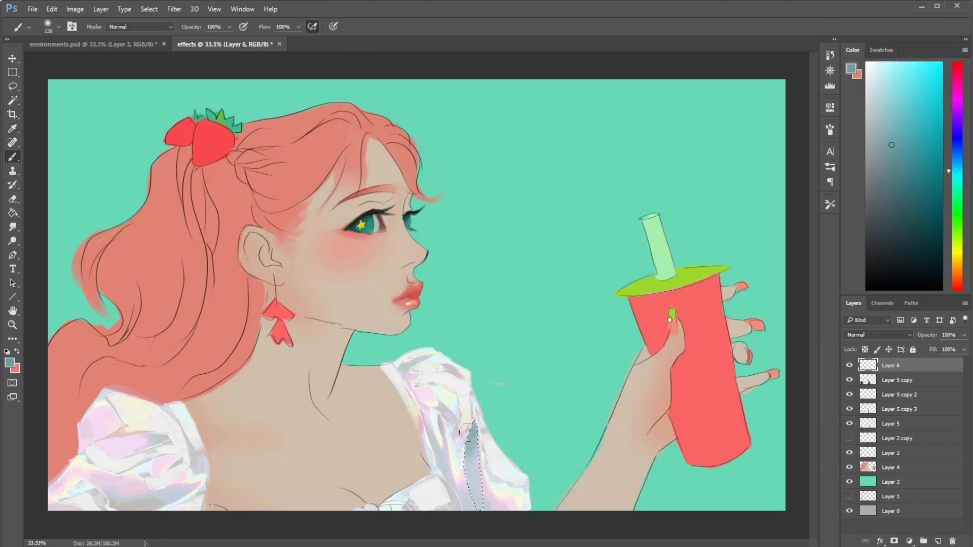
right_click(509, 330)
left_click(619, 359)
key("Return")
left_click_drag(458, 473, 467, 537)
left_click_drag(453, 493, 506, 540)
key("ctrl+d")
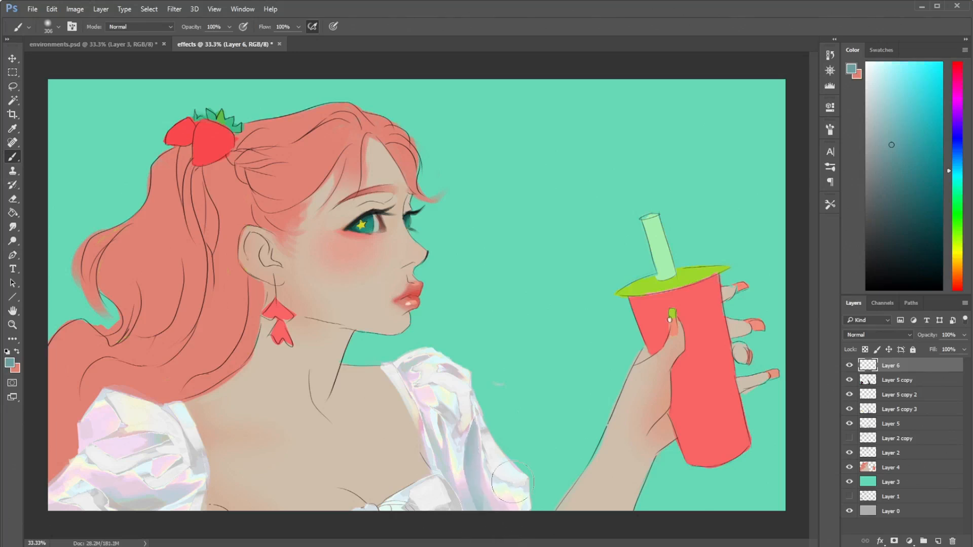
- Lasso the narrow fold near the same sleeve's inner edge, check the fabrics.psd reference, and shade the fold with a darker muted teal
key("l")
mouse_move(450, 446)
left_mouse_down()
mouse_move(453, 485)
mouse_move(446, 437)
mouse_move(451, 461)
left_mouse_up()
key("Delete")
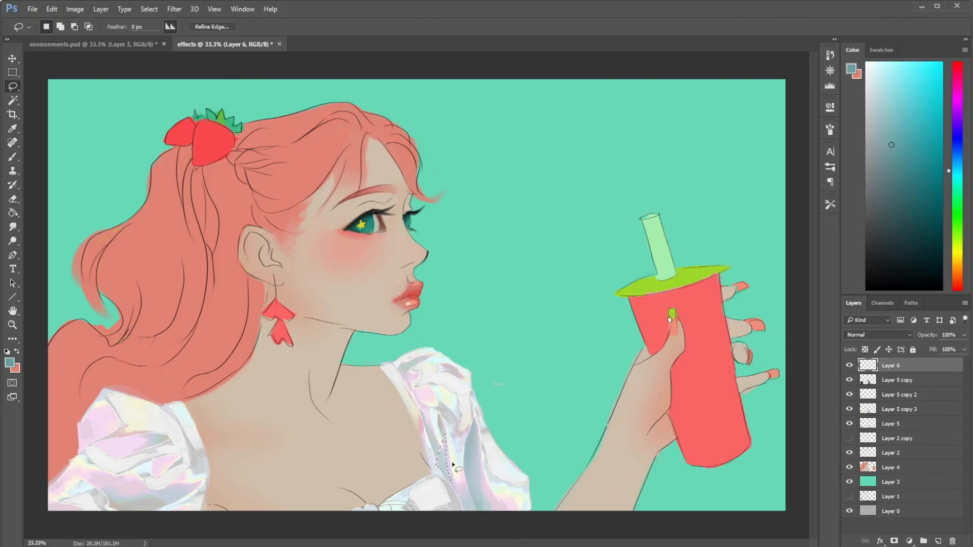
key("b")
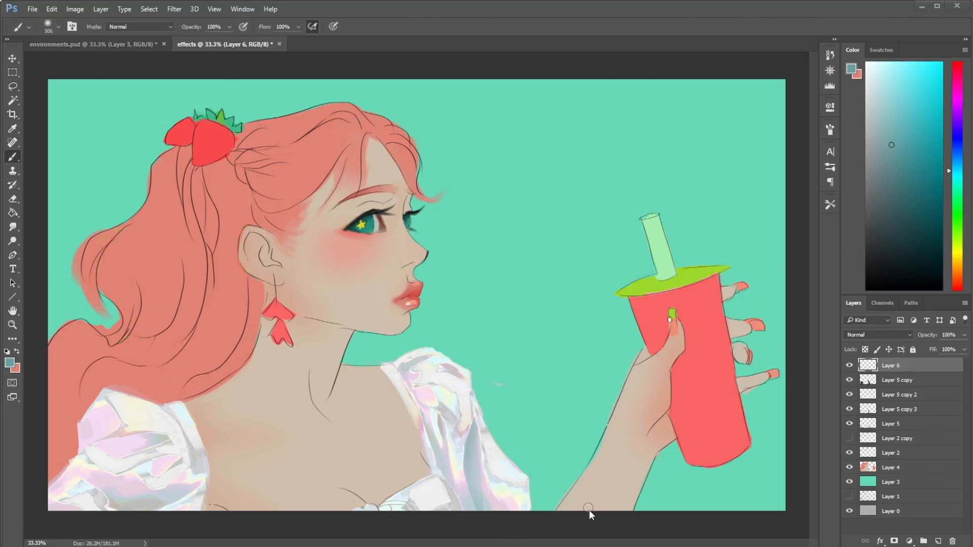
key("ctrl+Tab")
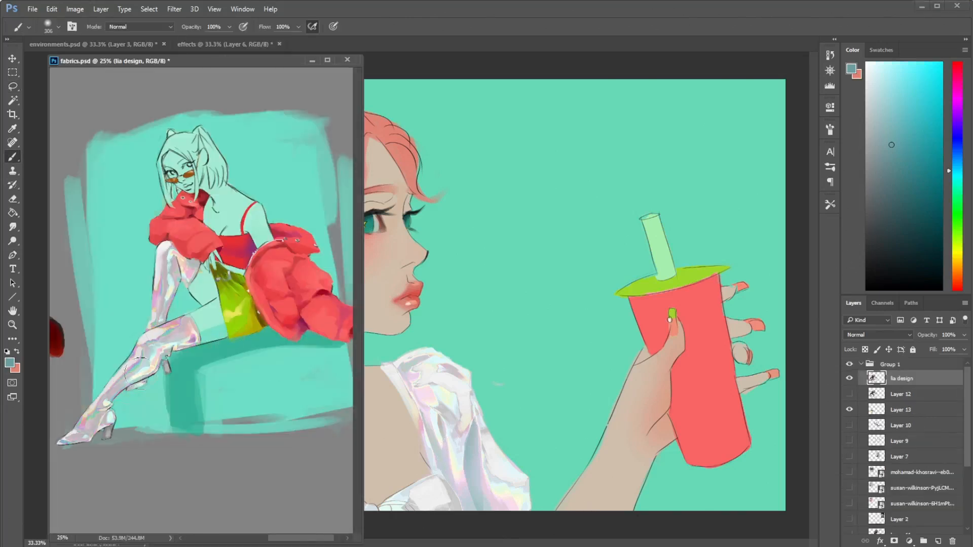
left_click(313, 61)
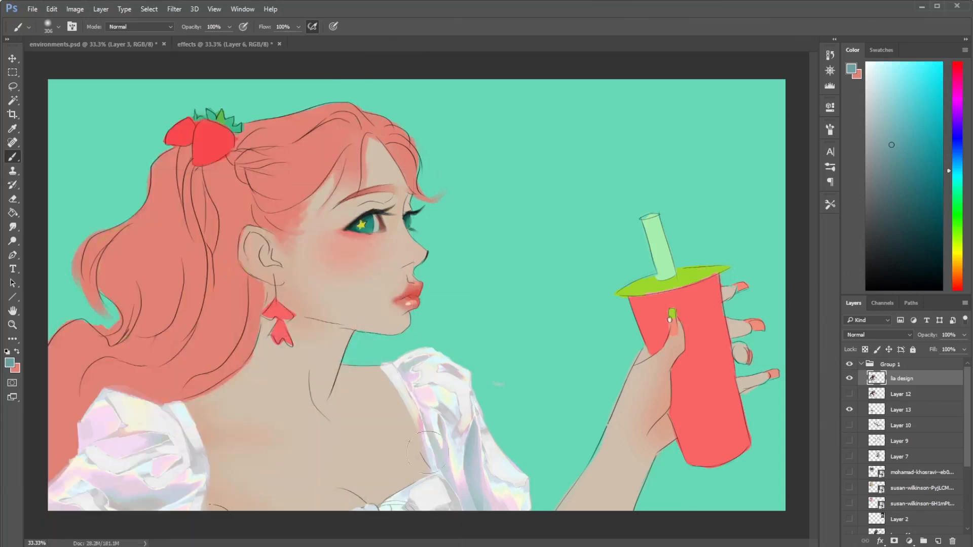
left_click(902, 163)
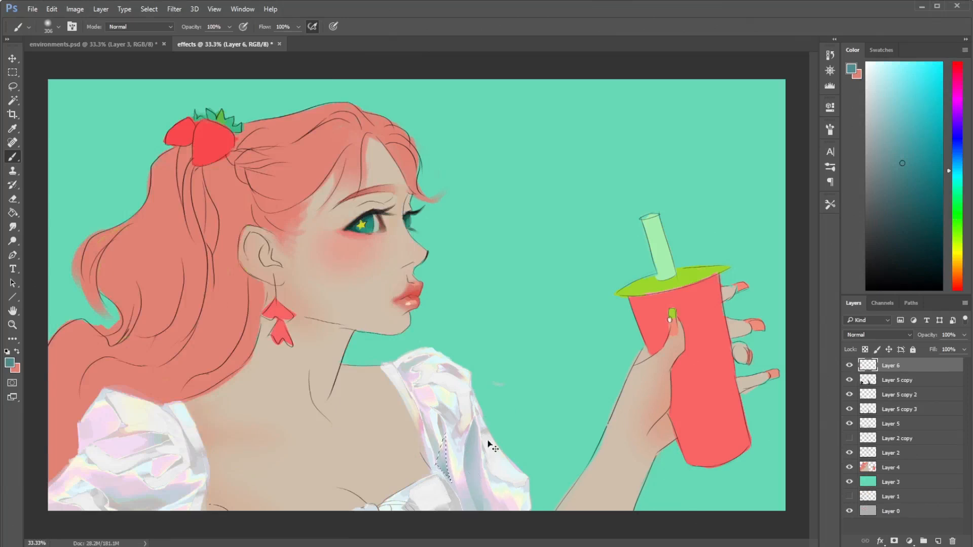
- Hide Layer 6 and Layer 5 copy, copy 2 and copy 3, and check the holographic boots in fabrics.psd
left_click(849, 365)
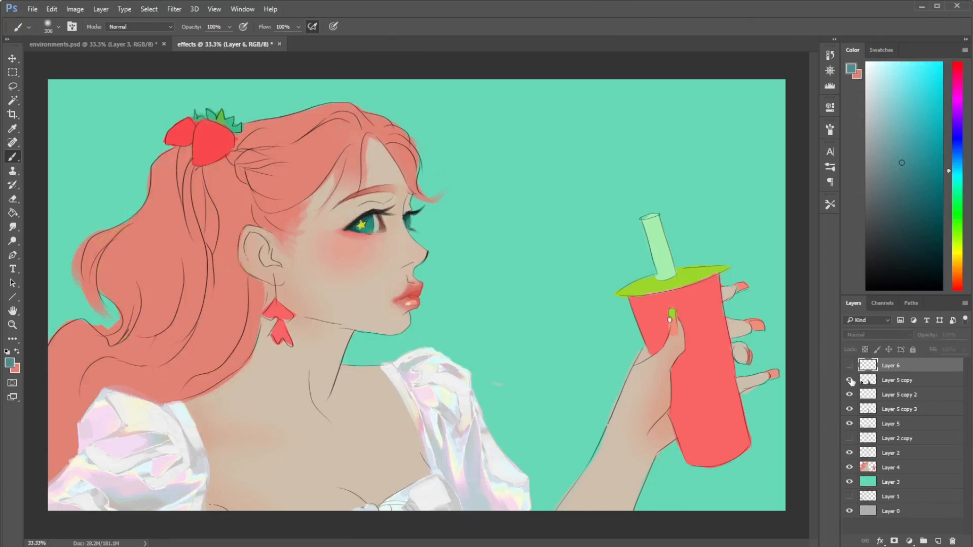
left_click(849, 394)
left_click(850, 379)
left_click(850, 409)
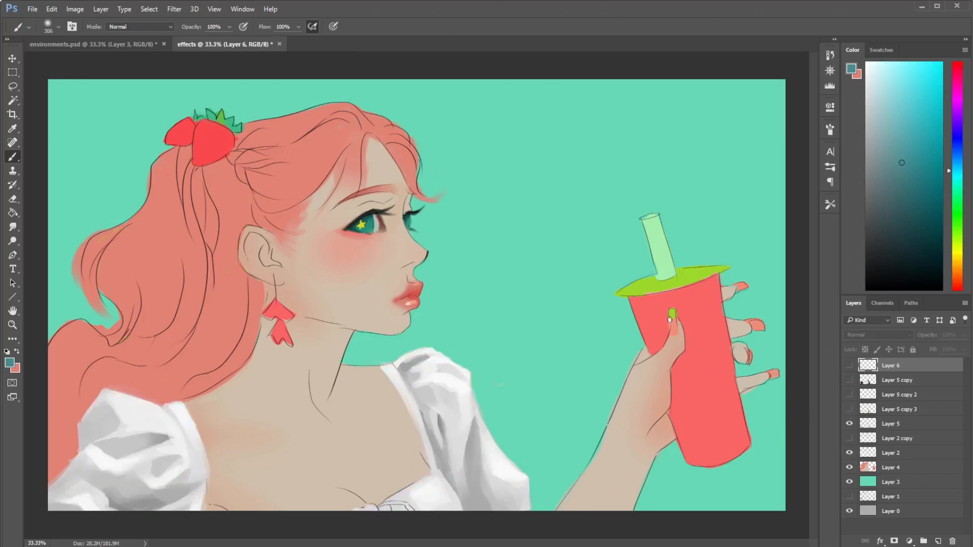
key("ctrl+Tab")
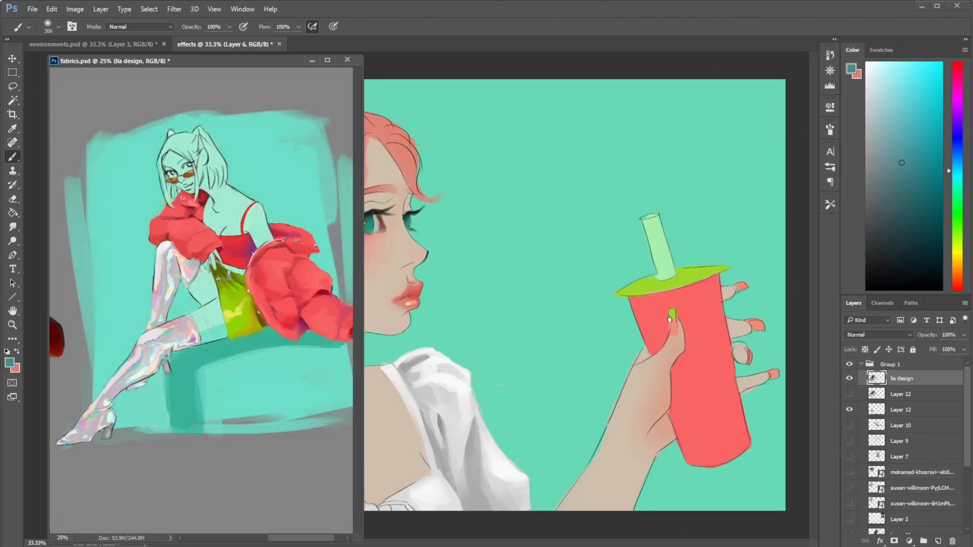
left_click(311, 61)
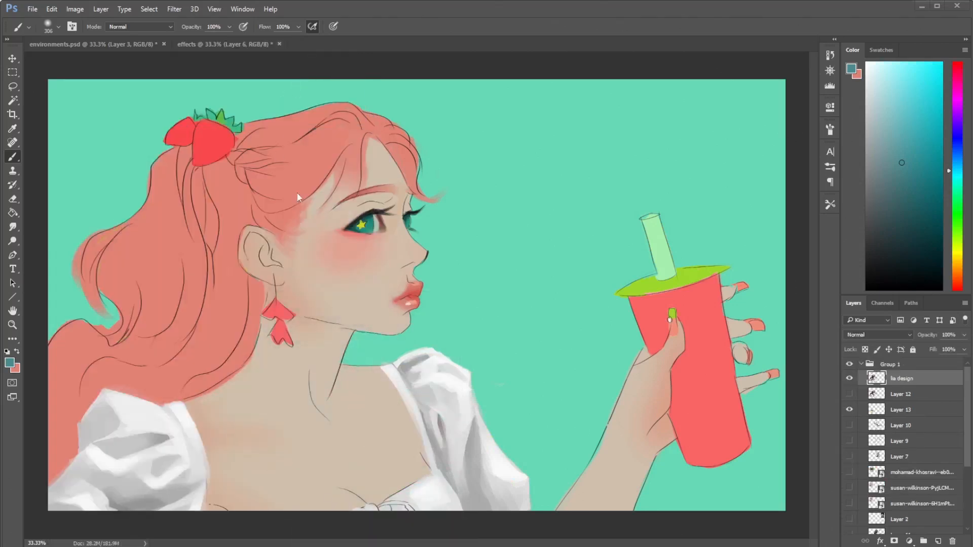
- On Layer 5, lasso the inner fold of the sleeve nearer the cup, darken it with soft dark gray, and deselect
left_click(895, 424)
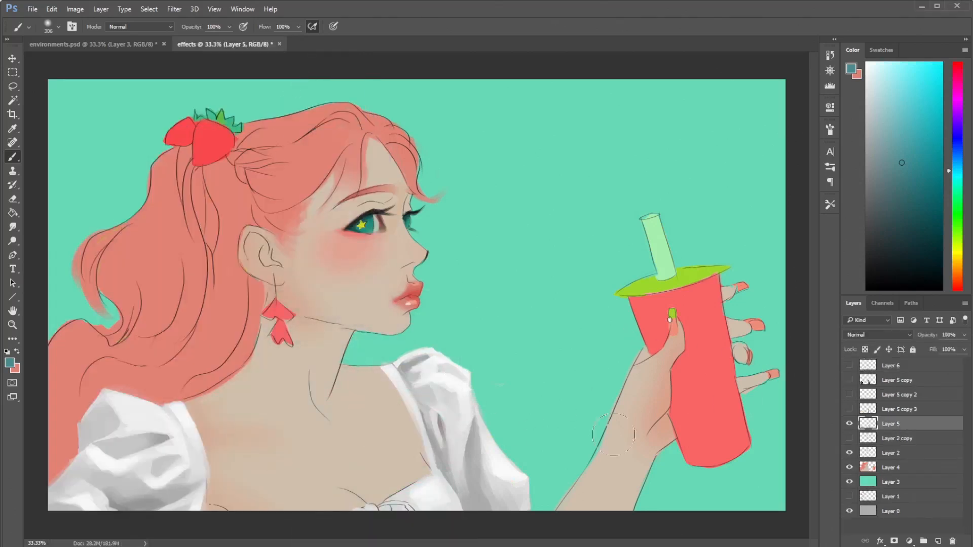
key("i")
key("l")
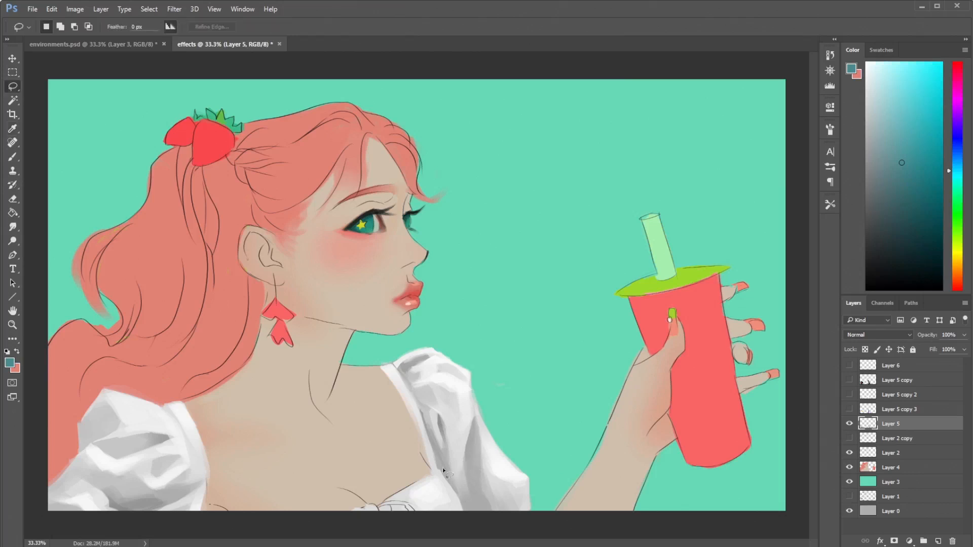
left_click_drag(443, 448, 446, 444)
key("i")
left_click(451, 460)
key("b")
left_click_drag(924, 192, 804, 224)
mouse_move(475, 476)
left_mouse_down()
mouse_move(406, 503)
mouse_move(430, 484)
left_mouse_up()
key("ctrl+d")
- Lasso a fold at the lower edge of the other sleeve, shade it with the dark gray brush, and deselect
key("l")
key("b")
key("l")
mouse_move(191, 503)
left_mouse_down()
mouse_move(163, 517)
mouse_move(200, 512)
left_mouse_up()
key("b")
key("ctrl+d")
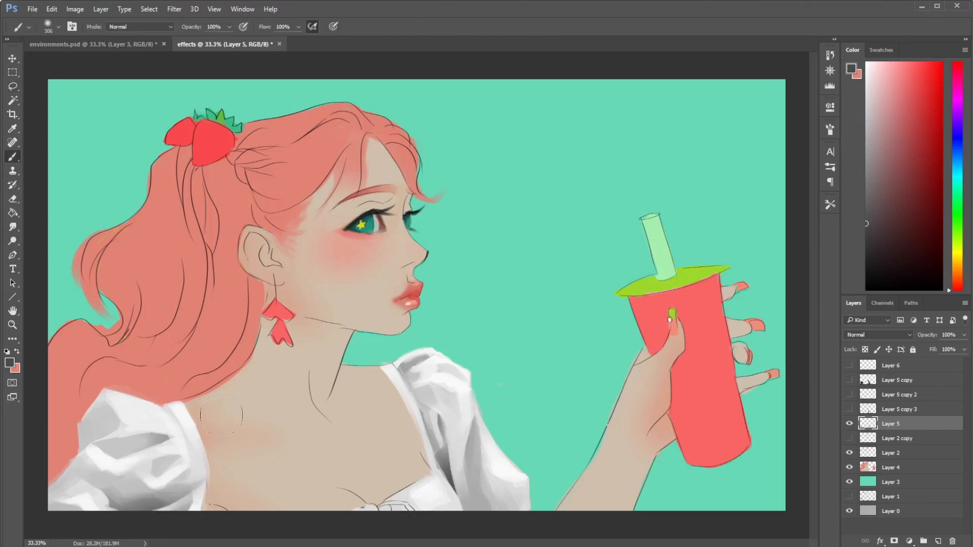
- Switch to the 23 px textured brush, show Layer 6 and the three Layer 5 copies again, and select Layer 6
right_click(553, 330)
left_click(584, 399)
key("Return")
left_click(849, 409)
left_click(850, 395)
left_click(850, 381)
left_click(850, 366)
left_click(900, 368)
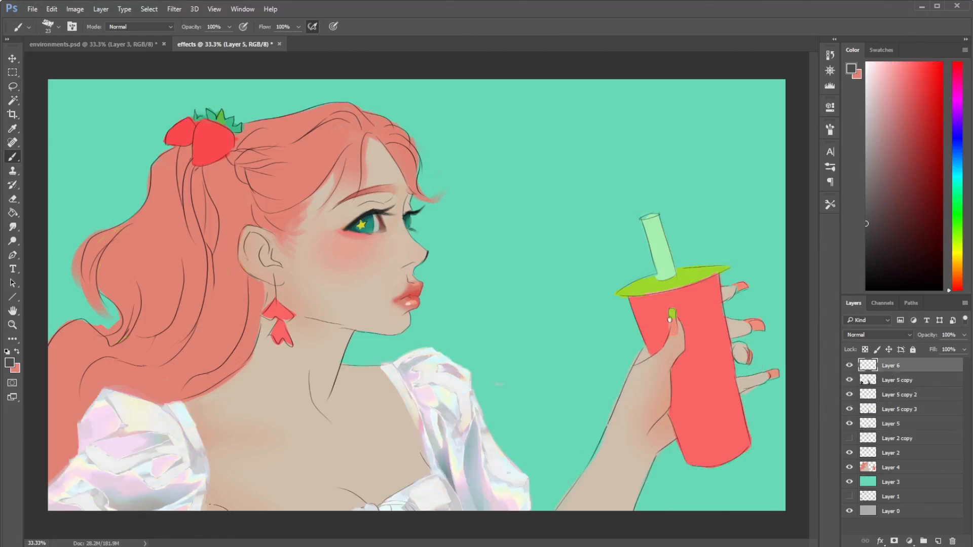
- Sample blue-gray from the sleeve, enlarge the textured brush, and paint fold shadows on both sleeves, refining them with the Eraser
left_click(475, 428, "alt")
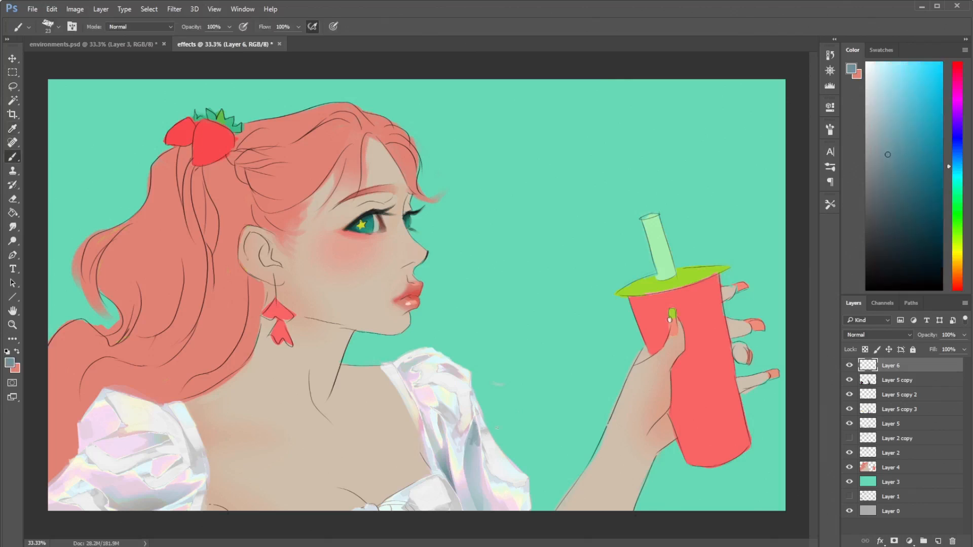
right_click(509, 330)
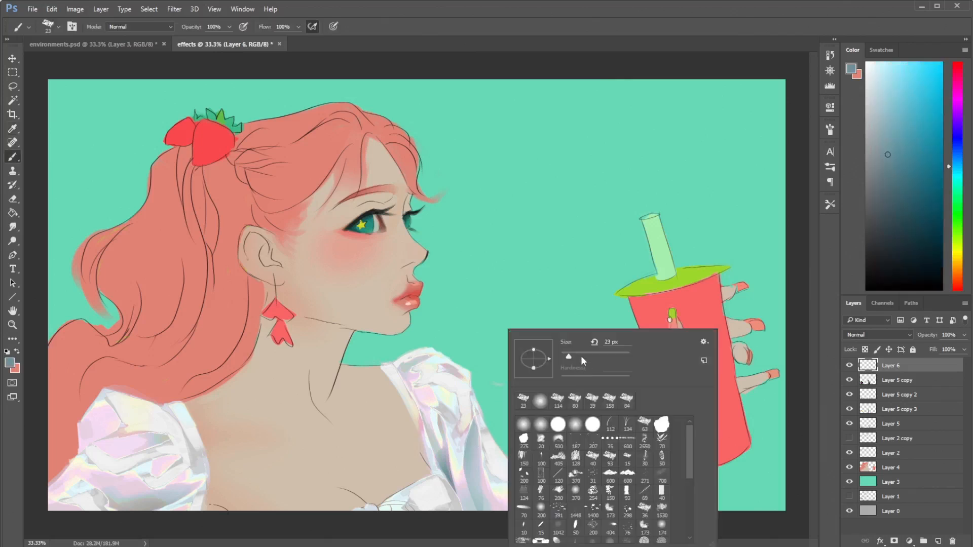
key("Return")
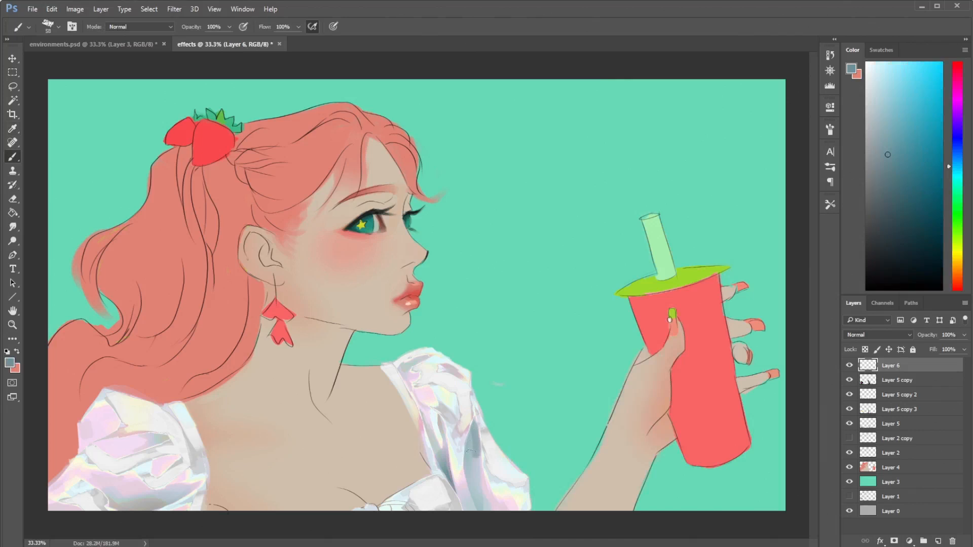
key("e")
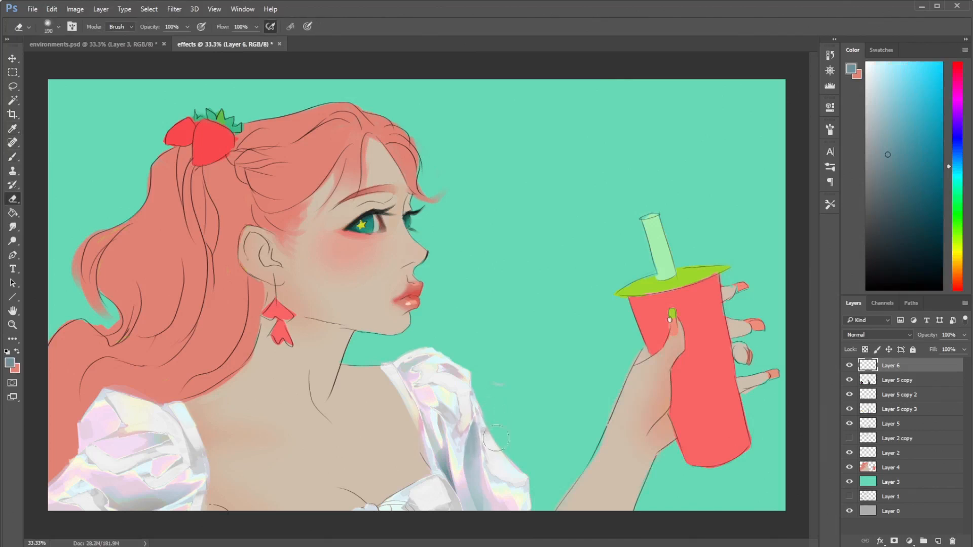
key("b")
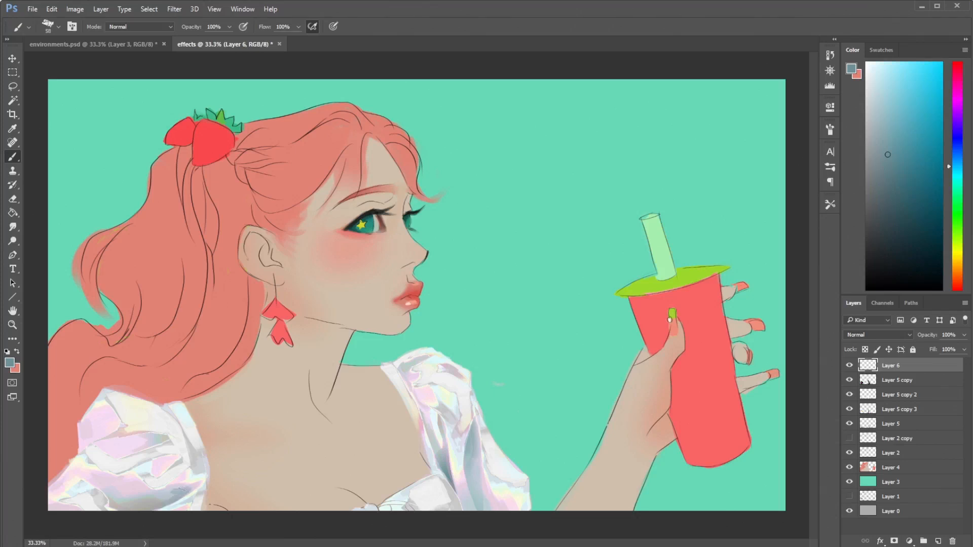
key("e")
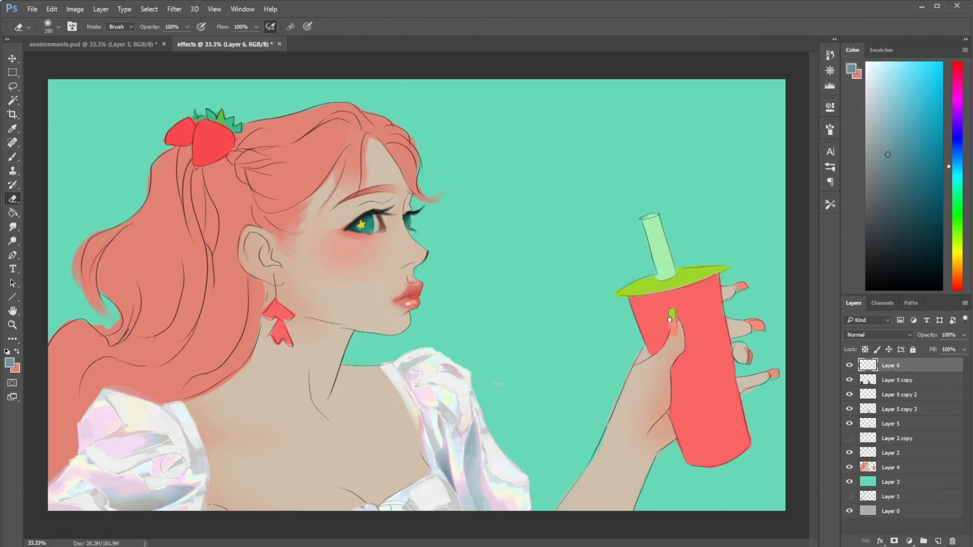
key("b")
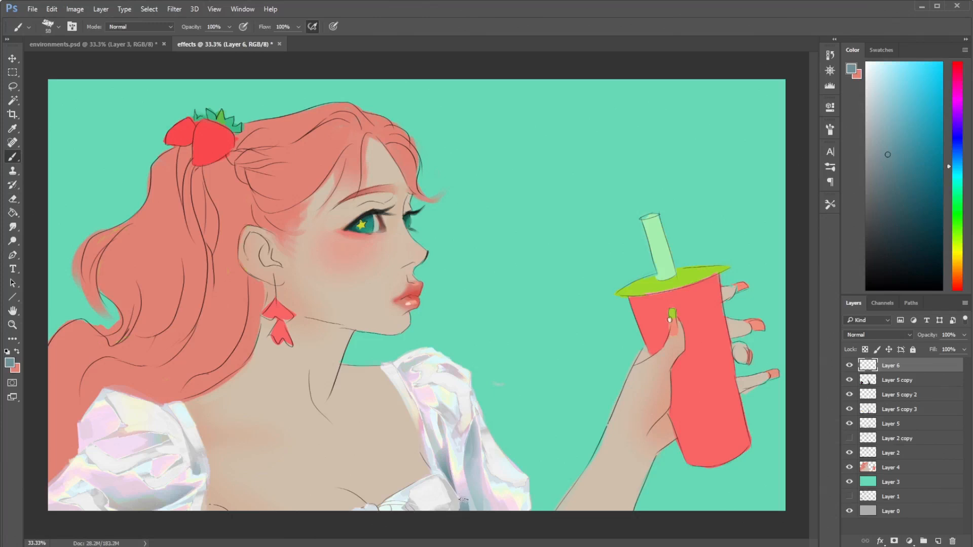
- Choose a muted teal, switch the Eraser to the textured brush, and clean up the fold shadow on the sleeve nearer the cup
left_click_drag(960, 169, 958, 177)
left_click(904, 143)
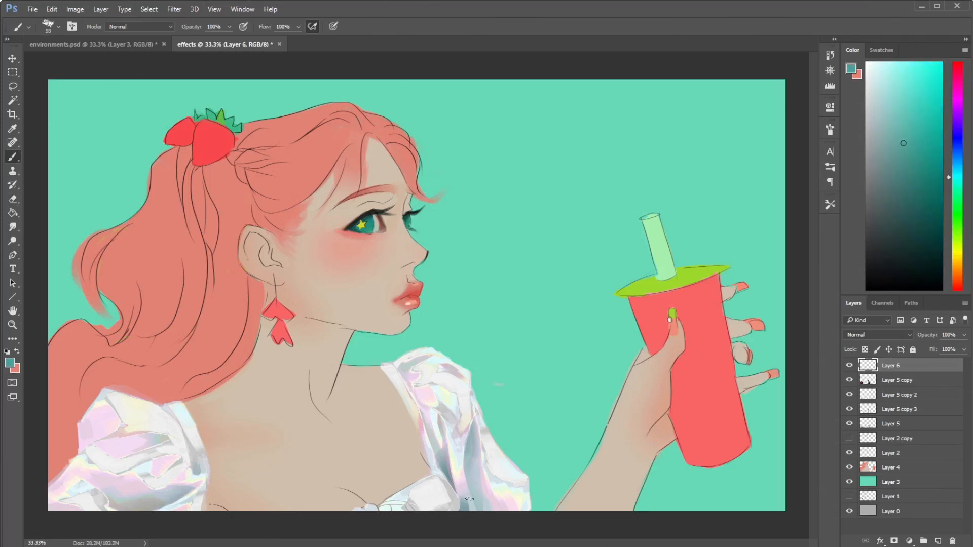
key("e")
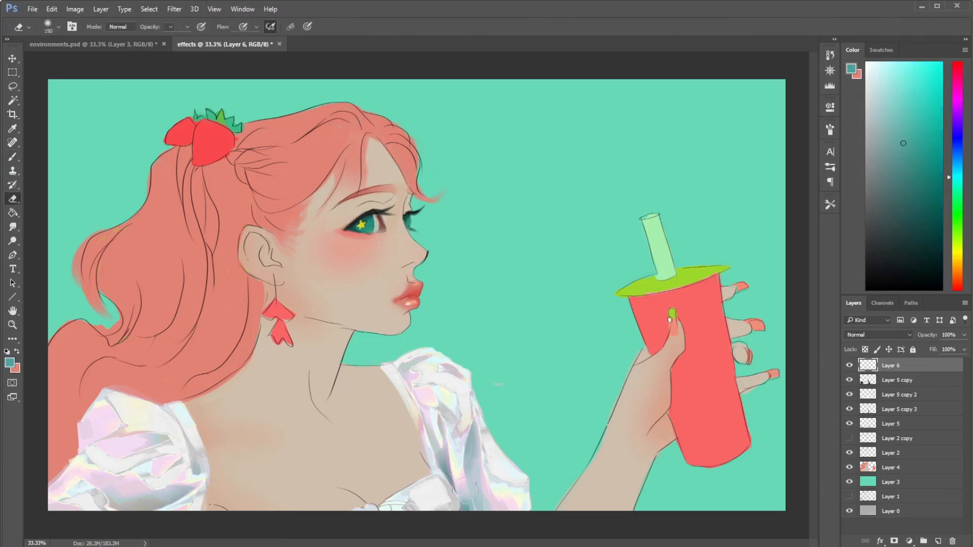
right_click(464, 328)
left_click(496, 400)
left_click(454, 499)
- Paint the blouse's neckline ruffle with sampled off-white and blue-gray, refining the strokes with the textured Eraser
key("b")
left_click(416, 499, "alt")
left_click(404, 508, "alt")
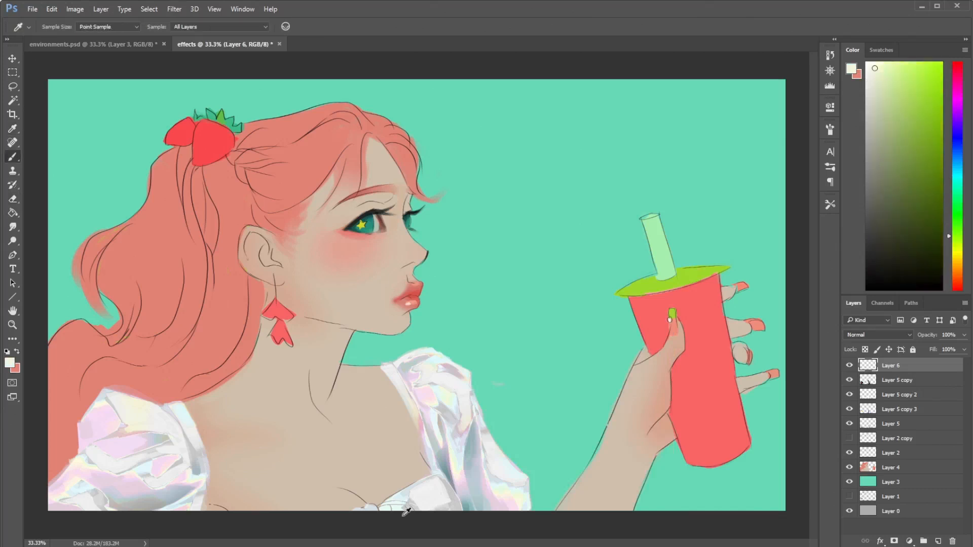
key("e")
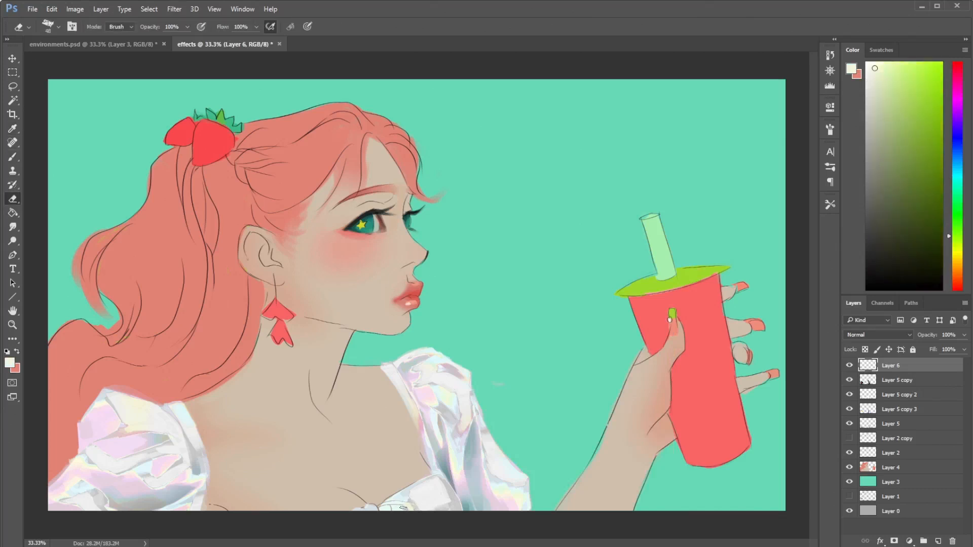
key("b")
left_click(464, 459, "alt")
left_click_drag(389, 506, 382, 510)
key("e")
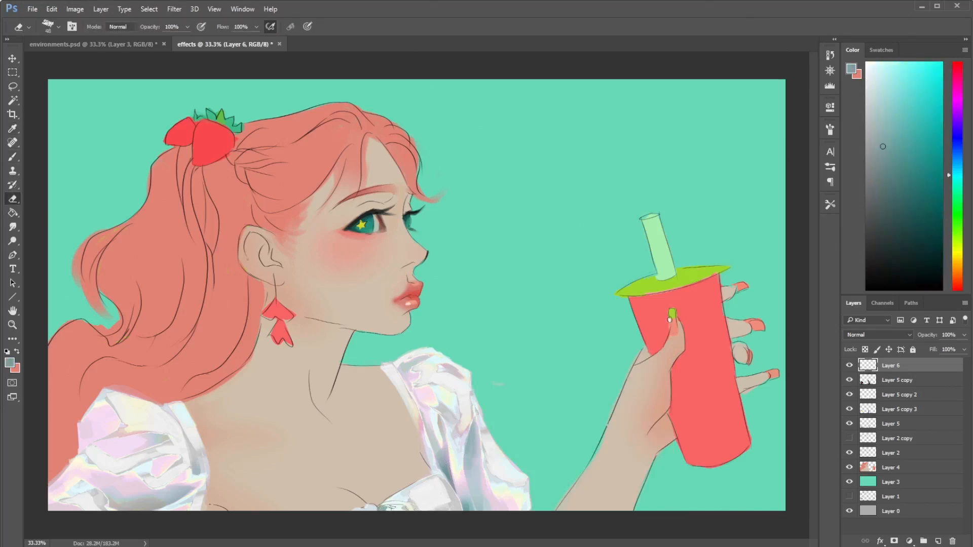
key("b")
left_click(378, 506, "alt")
key("e")
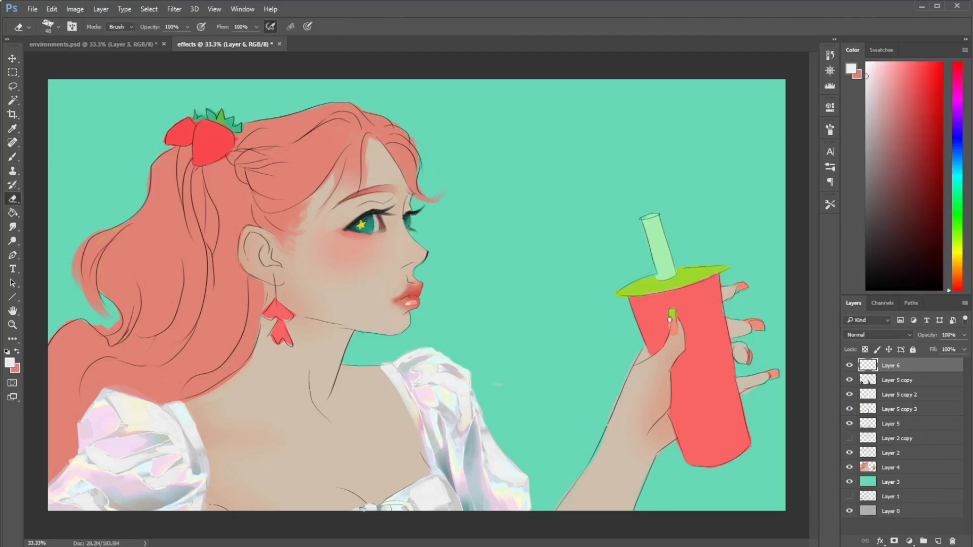
key("b")
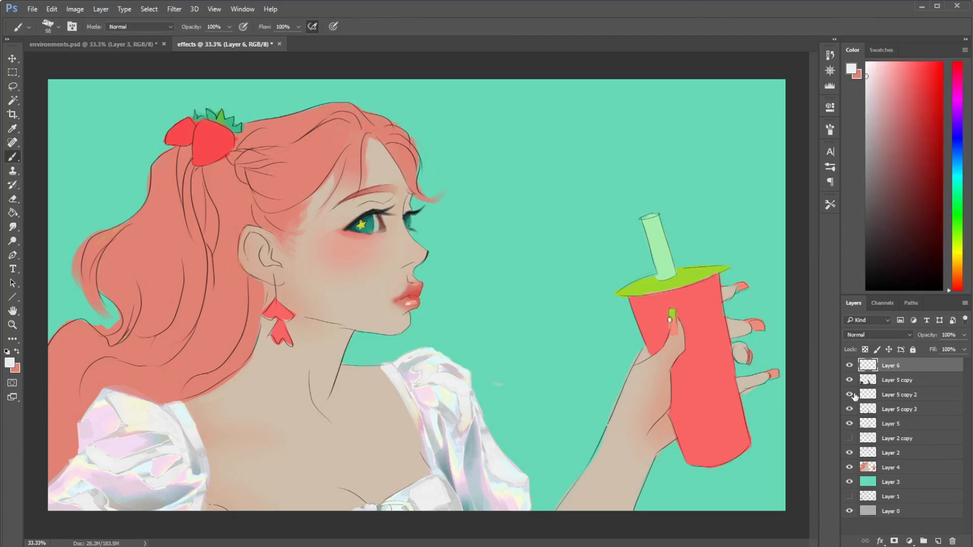
- Hide and show each of the three Layer 5 copies to examine what each adds to the blouse
left_click(895, 381)
left_click(850, 381)
left_click(850, 380)
left_click(850, 395)
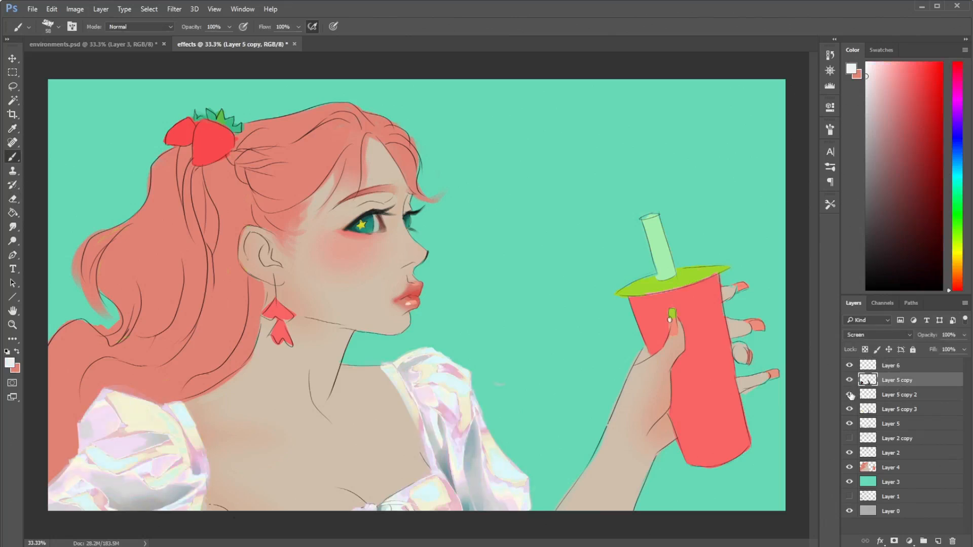
left_click(850, 395)
left_click(915, 396)
left_click(850, 410)
left_click(849, 410)
key("e")
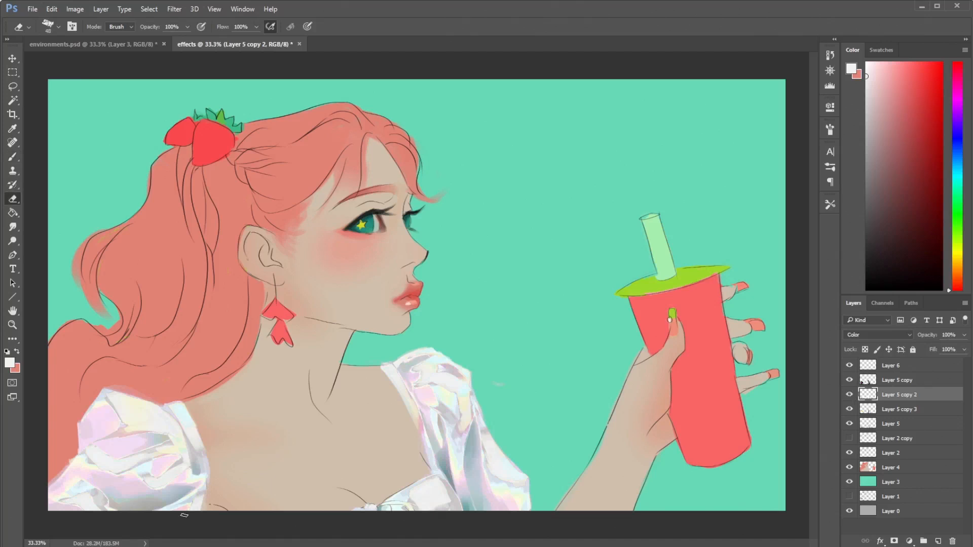
- Add a layer above Layer 5 copy 2, choose light gray, and group all layers from Layer 6 down to Layer 5 copy 3
left_click(938, 541)
left_click(867, 183)
key("b")
left_click(867, 117)
left_click(891, 366)
left_click(899, 424, "shift")
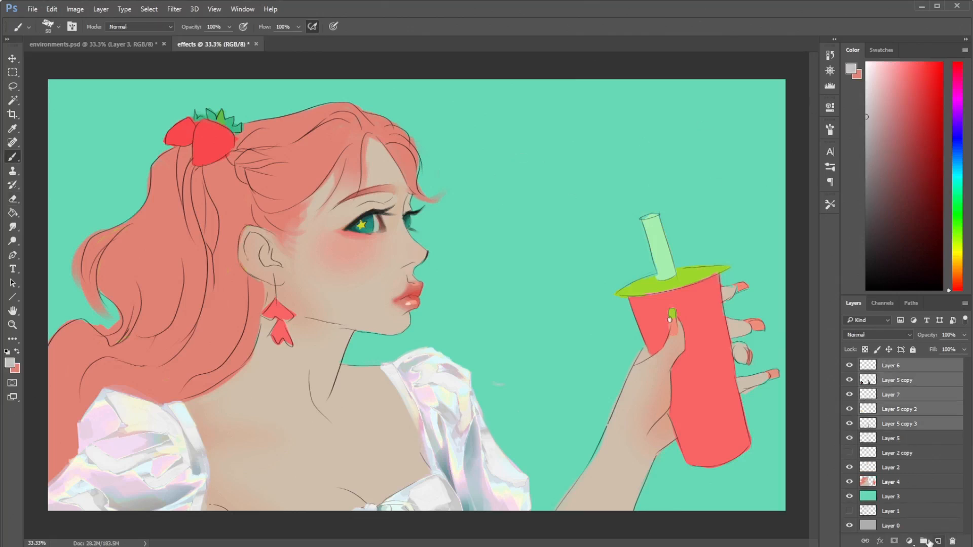
left_click(924, 541)
- On a new layer above the group, paint a test swatch of light to dark gray strokes between the face and the cup
left_click(938, 541)
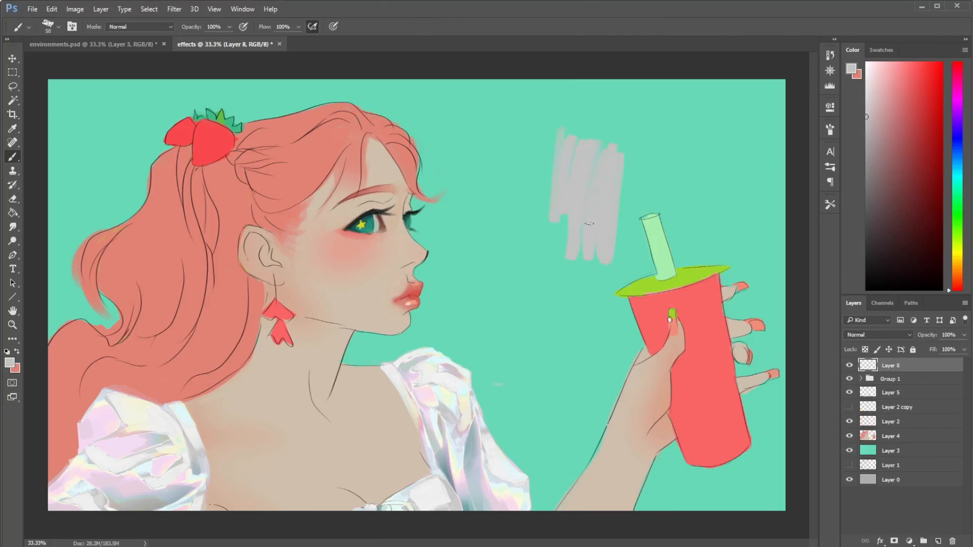
left_click(867, 198)
mouse_move(605, 153)
left_mouse_down()
mouse_move(588, 225)
mouse_move(591, 150)
mouse_move(597, 208)
mouse_move(606, 172)
mouse_move(577, 196)
mouse_move(579, 176)
mouse_move(597, 237)
mouse_move(623, 163)
mouse_move(599, 255)
mouse_move(580, 255)
left_mouse_up()
left_click(867, 145)
left_click(867, 230)
left_click(867, 181)
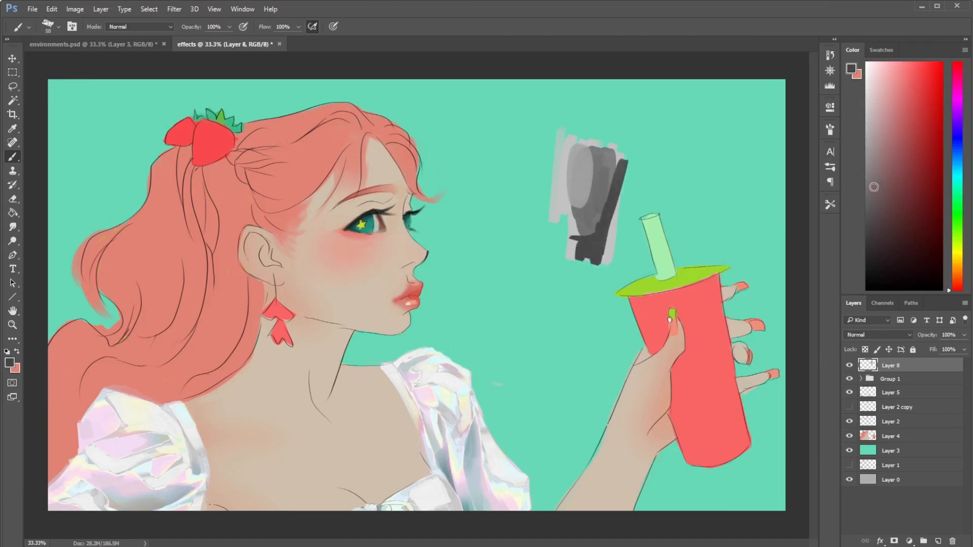
- Enlarge the textured brush to 94 px and add more gray strokes along the cup side of the test swatch
right_click(613, 187)
left_click(711, 229)
left_click_drag(627, 167, 606, 264)
left_click(619, 157, "alt")
left_click_drag(638, 152, 630, 224)
- Try a Gradient Map on the gray swatch using the preset with purple, orange, yellow and cyan between black ends
left_click(75, 9)
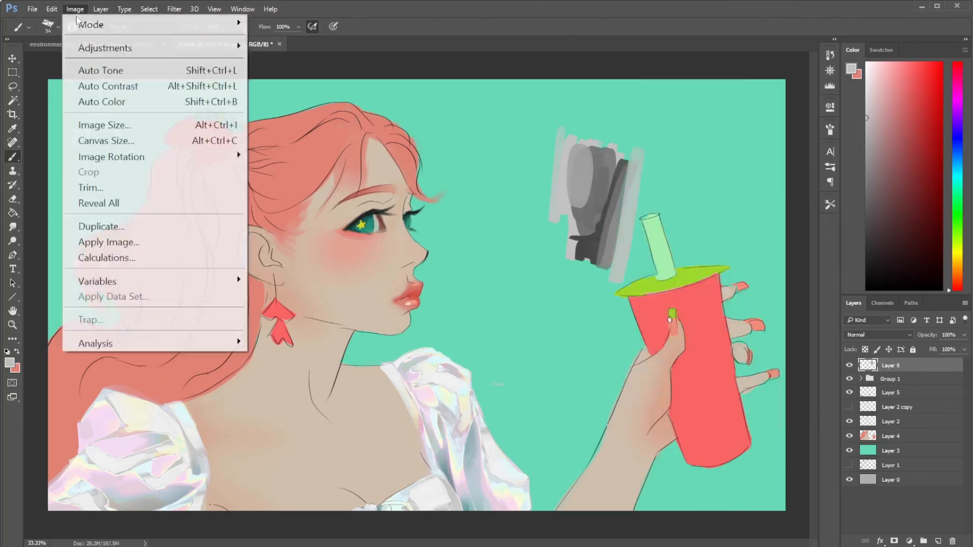
mouse_move(148, 55)
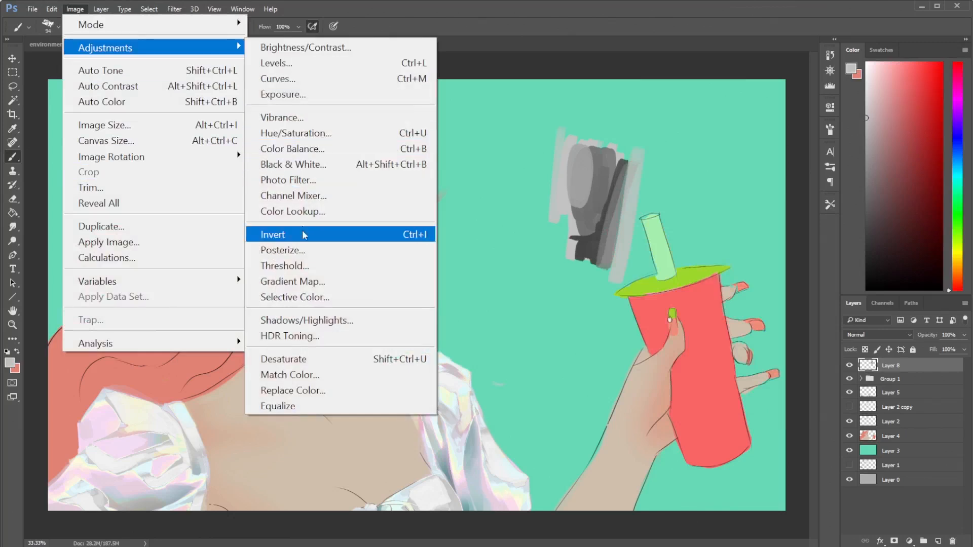
left_click(303, 281)
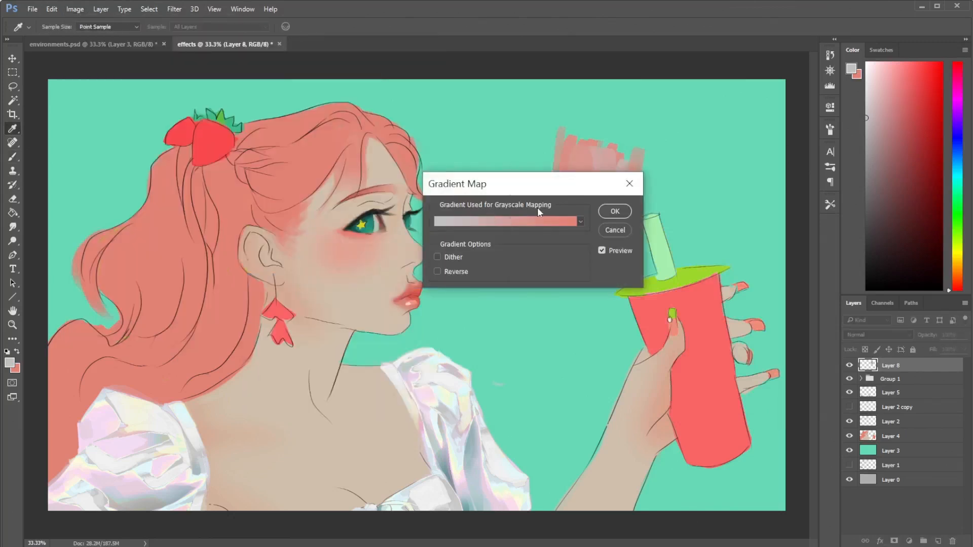
left_click(507, 222)
left_click(527, 165)
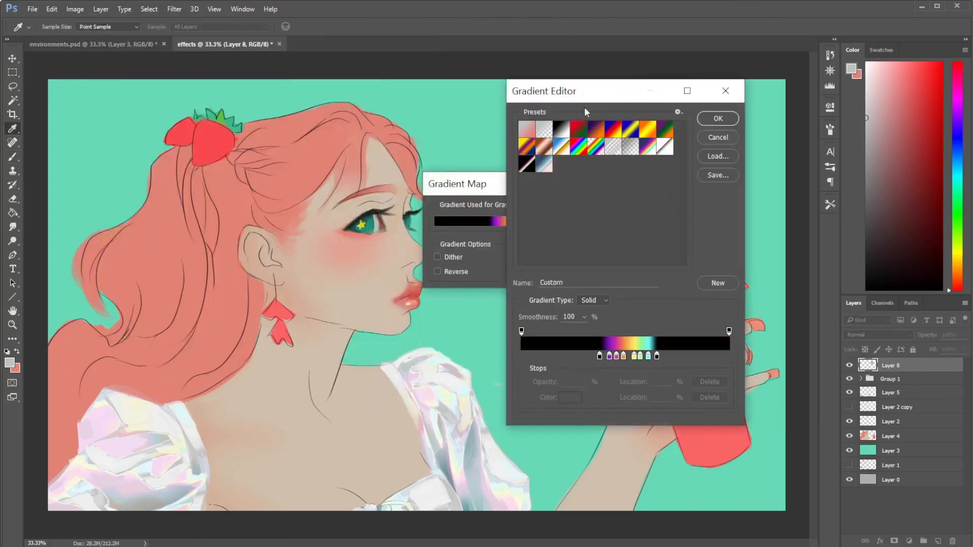
left_click(699, 140)
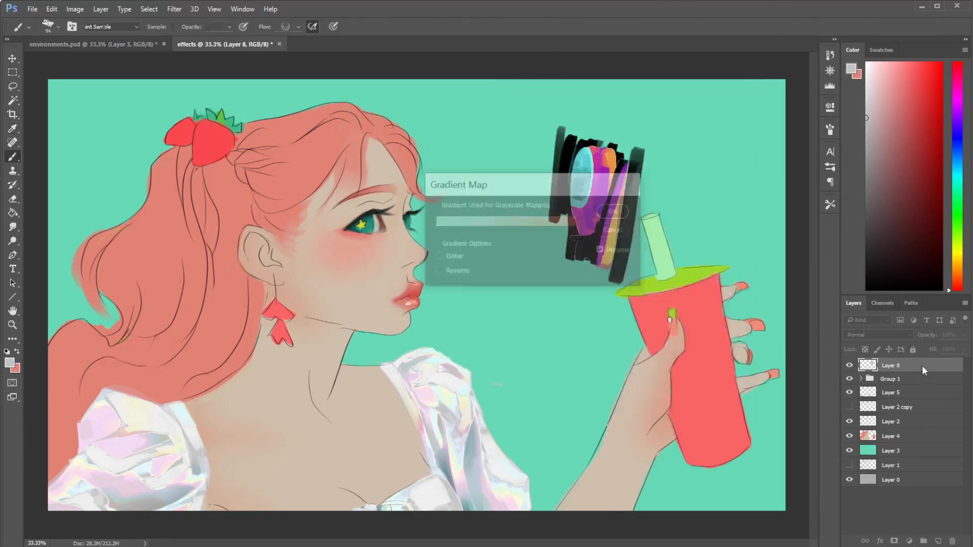
- Duplicate Layer 8 and apply a Gradient Map to the copy with the black, purple, yellow and cyan preset
right_click(911, 363)
left_click(620, 121)
left_click(612, 169)
left_click(74, 9)
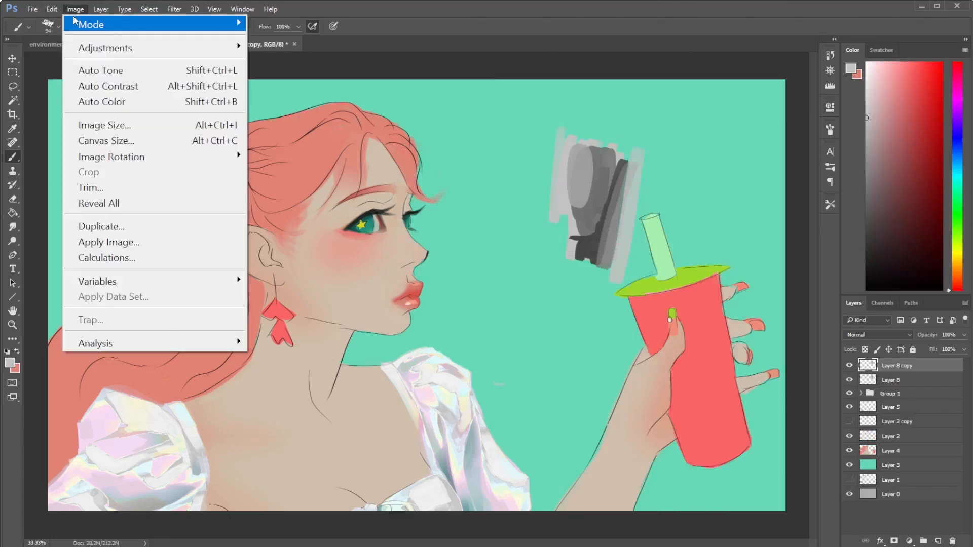
mouse_move(236, 45)
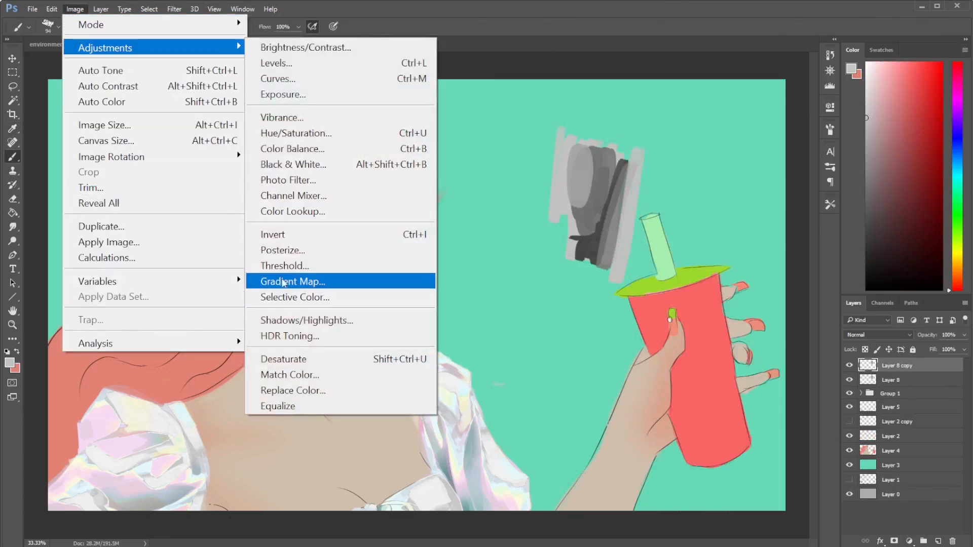
left_click(282, 280)
left_click_drag(532, 191, 288, 228)
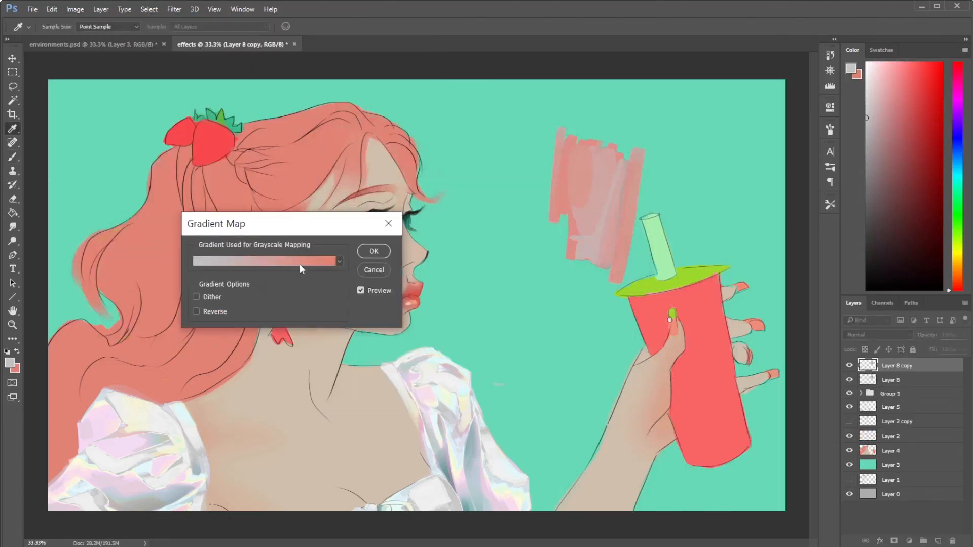
left_click(299, 261)
left_click(543, 164)
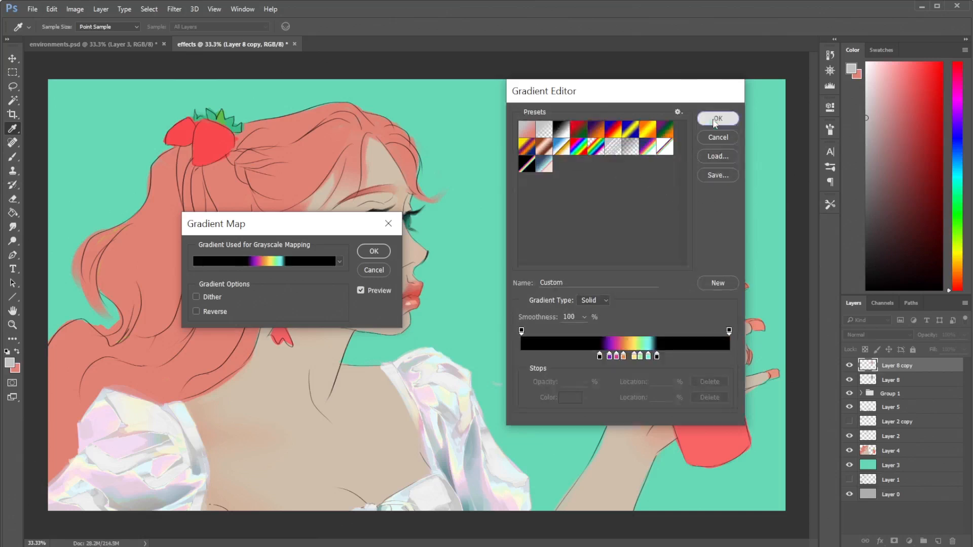
left_click(718, 119)
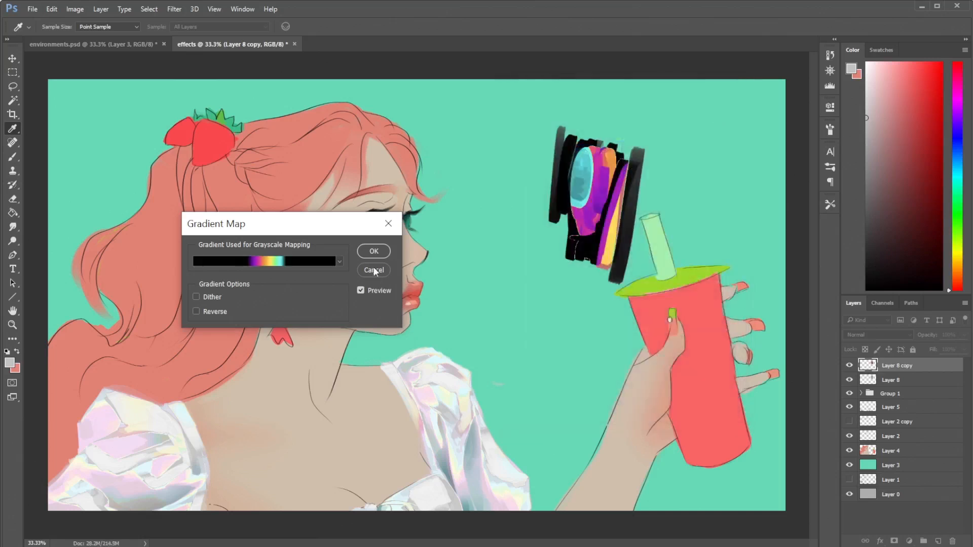
key("Return")
- Delete Layer 8 and its gradient-mapped copy
key("b")
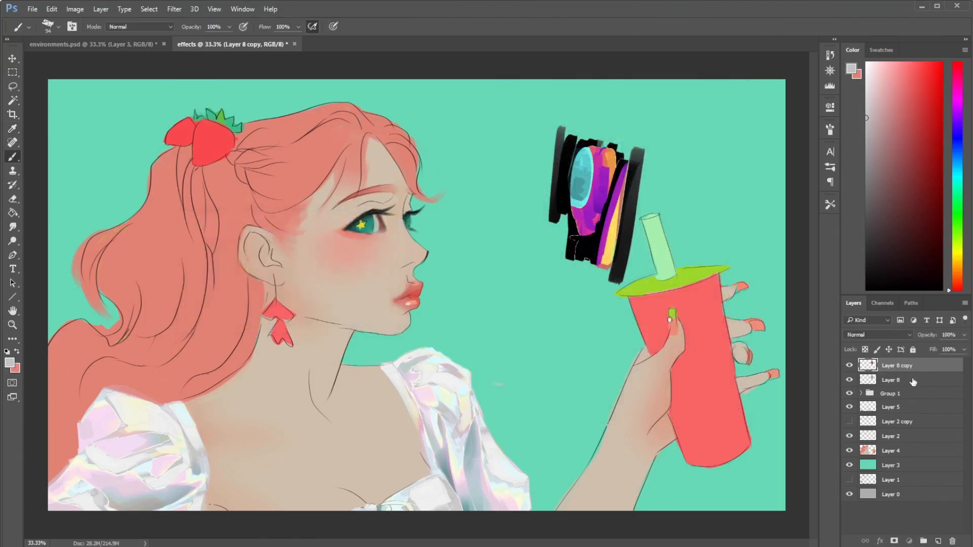
left_click(914, 380, "shift")
key("Delete")
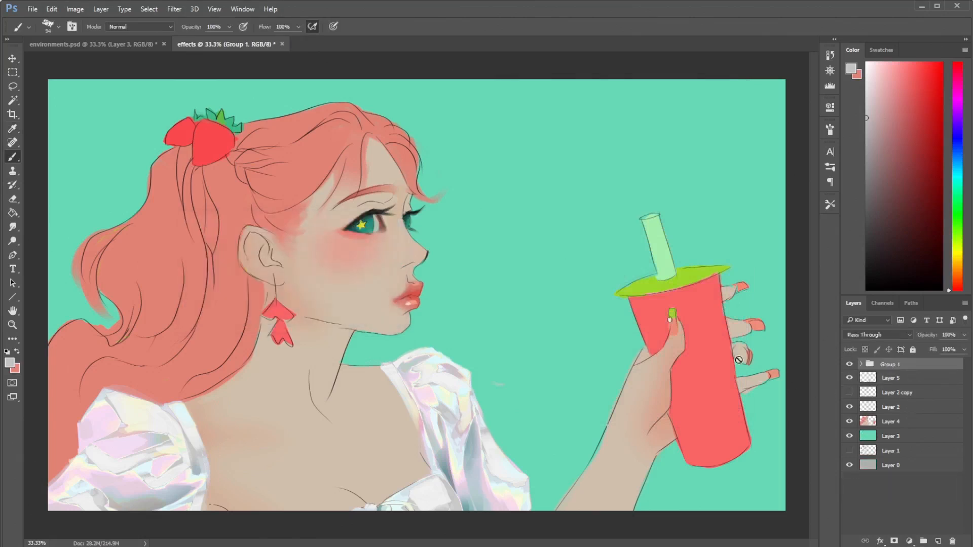
- Examine the layers inside Group 1, and hide and show the group to compare the plain and holographic blouse
left_click(860, 364)
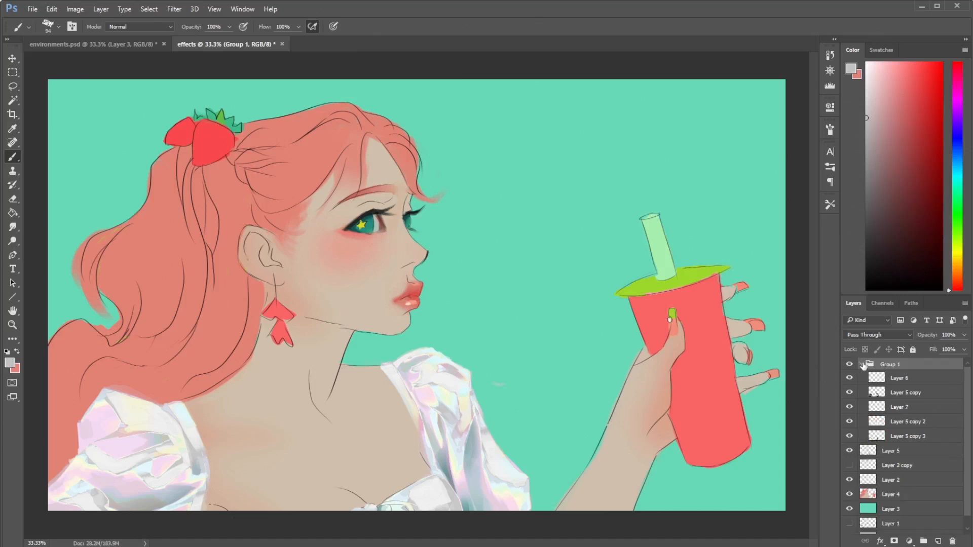
left_click(860, 364)
left_click(850, 364)
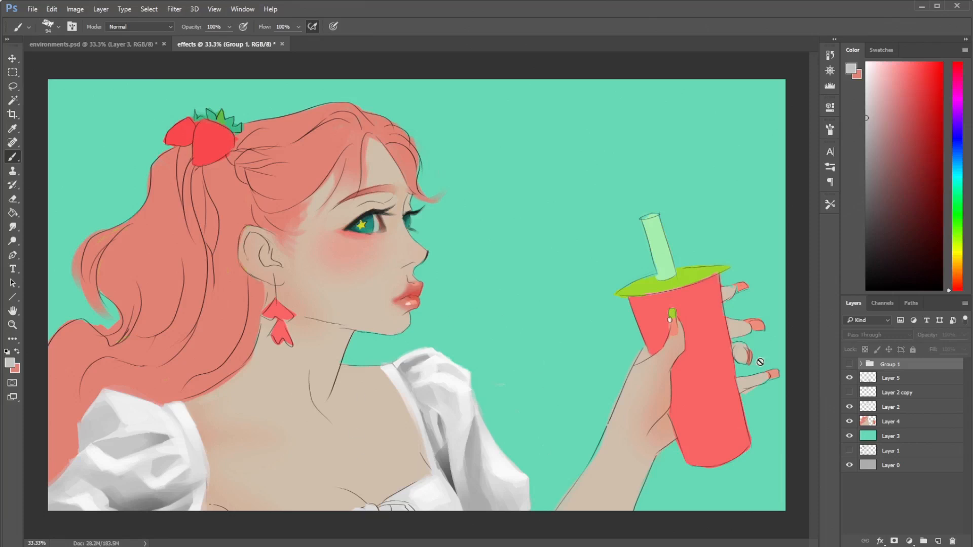
left_click(851, 367)
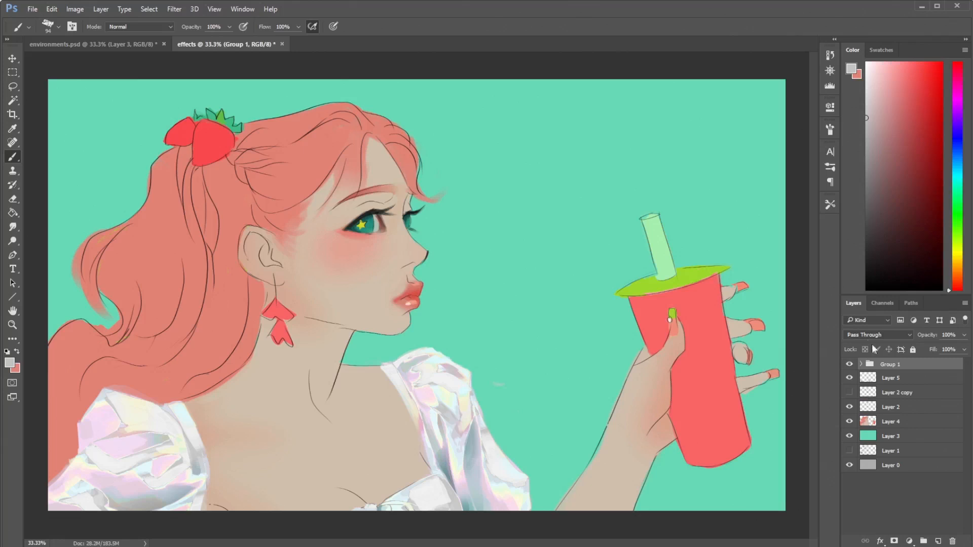
- Create a new layer above Layer 4 and set its blending mode to Multiply
left_click(871, 334)
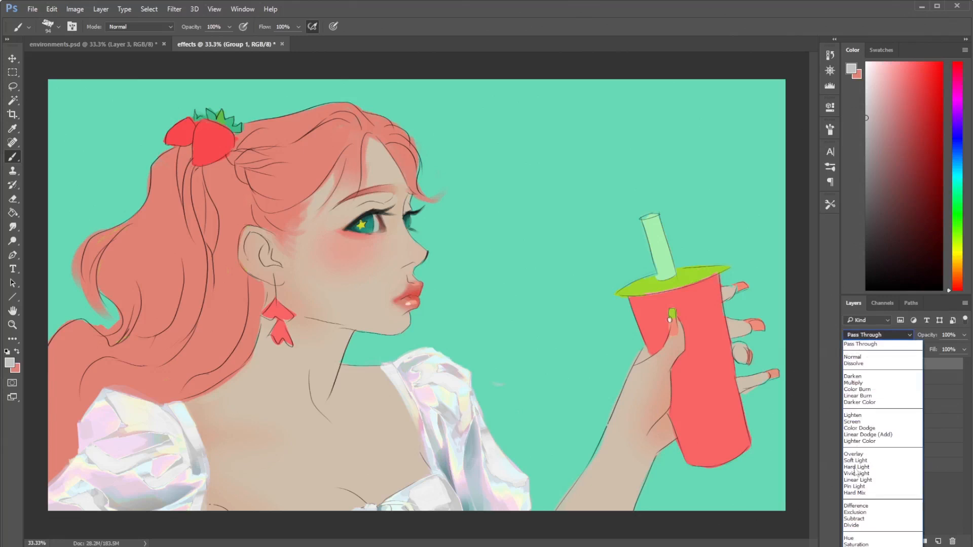
left_click(952, 519)
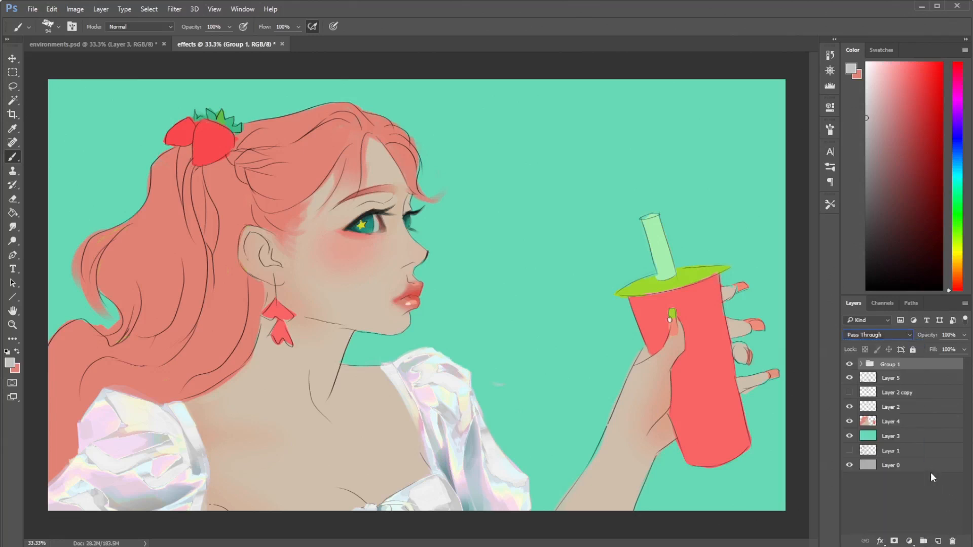
left_click(901, 424)
left_click(940, 538)
left_click(862, 335)
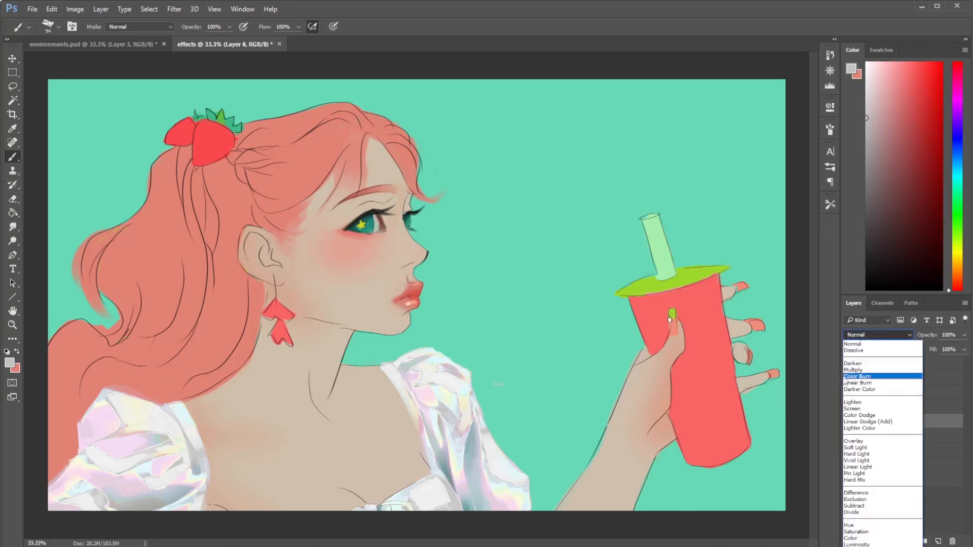
left_click(857, 370)
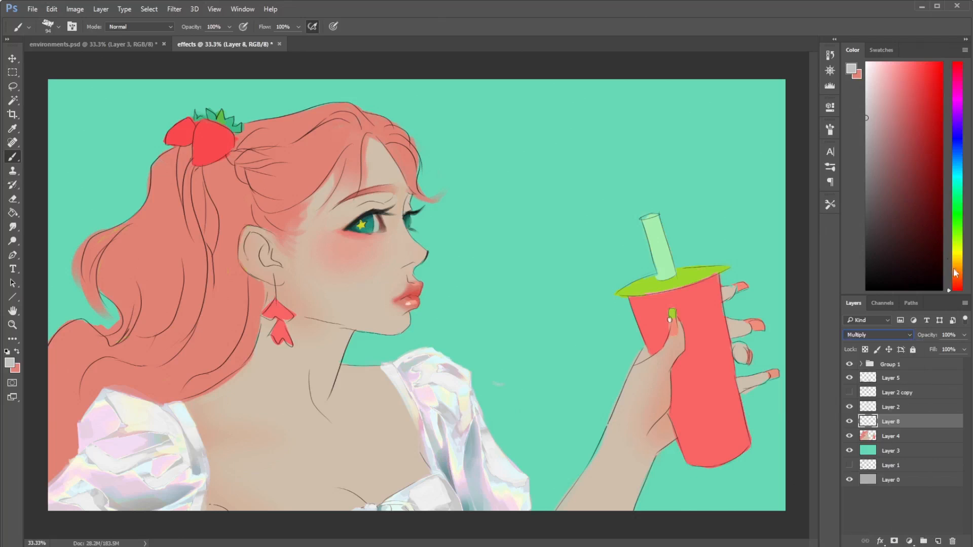
- Test a muted blue-gray shadow stroke near the earring, undo it, and choose a pale cyan as the painting color
left_click_drag(958, 275, 962, 288)
left_click(886, 113)
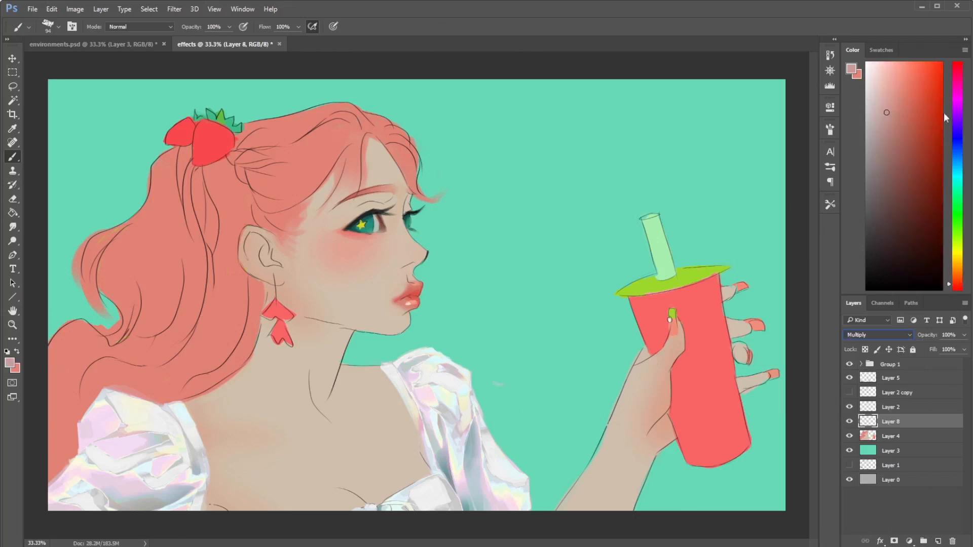
left_click(960, 175)
left_click(876, 132)
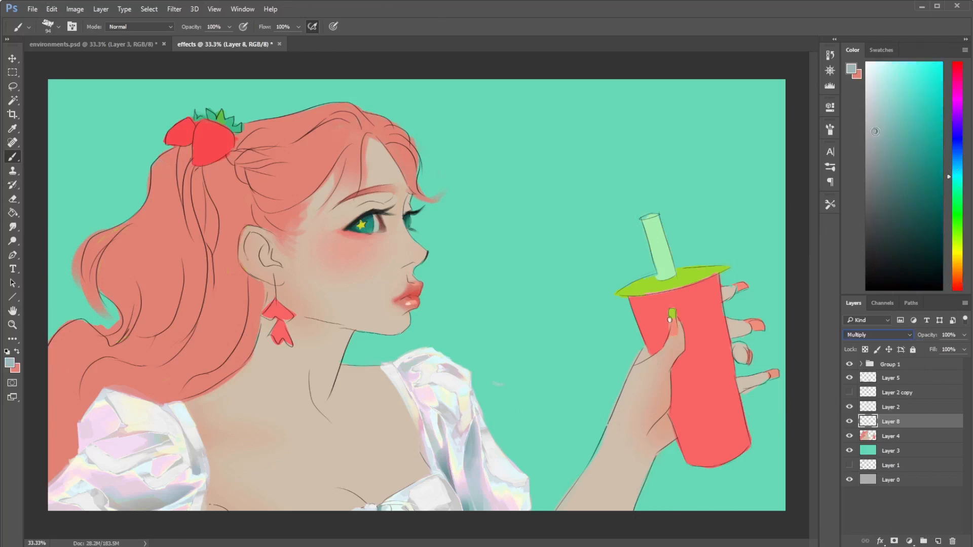
mouse_move(290, 315)
left_mouse_down()
mouse_move(338, 371)
mouse_move(320, 354)
mouse_move(359, 339)
mouse_move(303, 332)
mouse_move(315, 322)
mouse_move(346, 333)
mouse_move(333, 354)
mouse_move(293, 300)
mouse_move(342, 326)
mouse_move(307, 315)
left_mouse_up()
key("ctrl+z")
left_click(880, 89)
- Paint a shadow below the ear and jawline on the upper neck, erasing the spill over the earring
key("e")
key("b")
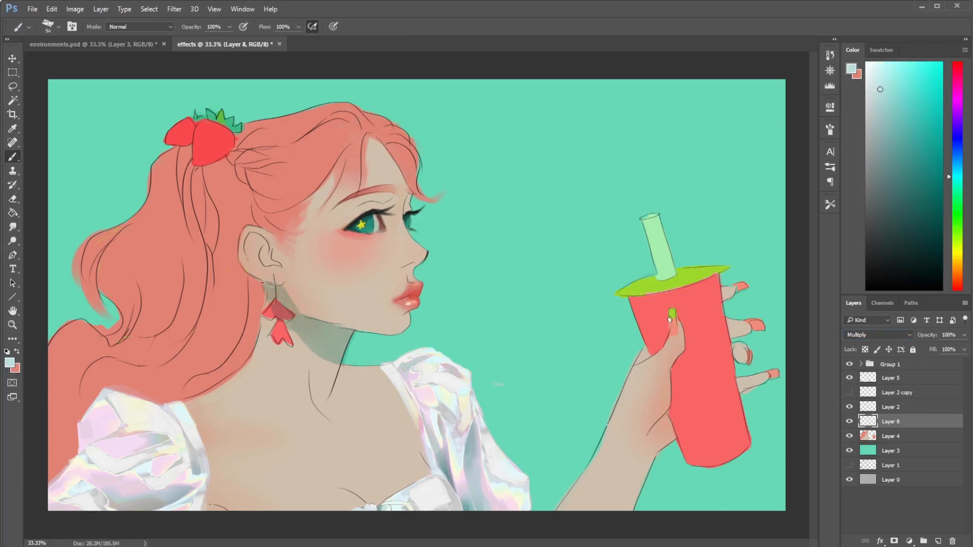
key("e")
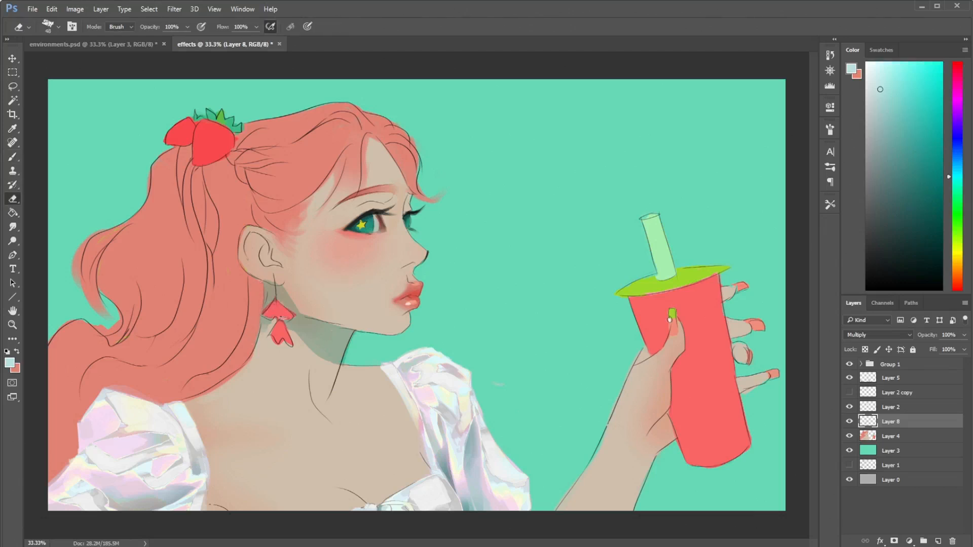
key("b")
key("e")
key("b")
key("b")
key("e")
key("b")
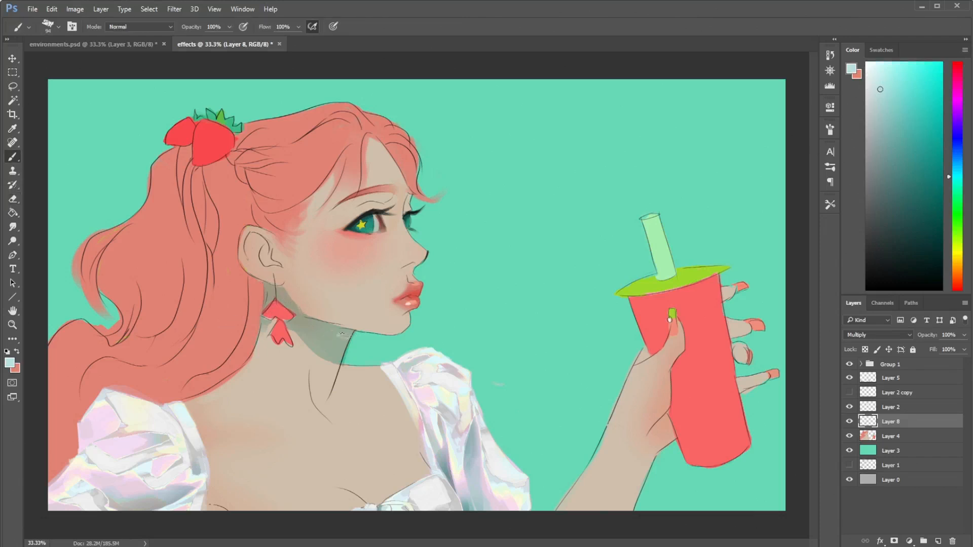
- Extend the shadow down the neck to the collarbone lines and trim its lower edges to points
mouse_move(301, 341)
left_mouse_down()
mouse_move(330, 373)
mouse_move(330, 364)
mouse_move(307, 346)
mouse_move(329, 382)
mouse_move(303, 359)
mouse_move(301, 351)
mouse_move(344, 392)
mouse_move(357, 368)
left_mouse_up()
key("e")
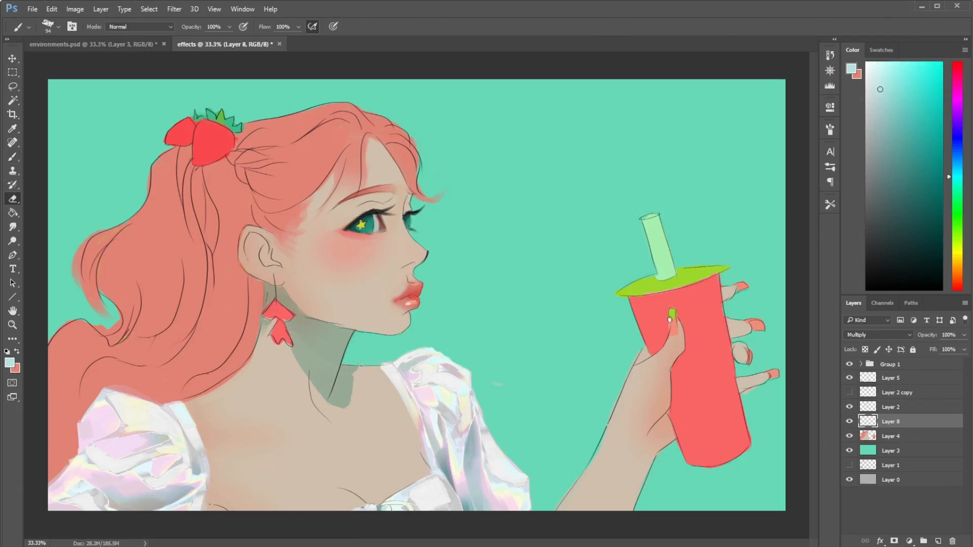
left_click_drag(354, 406, 347, 384)
key("b")
mouse_move(326, 420)
left_mouse_down()
mouse_move(311, 378)
mouse_move(341, 442)
mouse_move(308, 407)
left_mouse_up()
key("e")
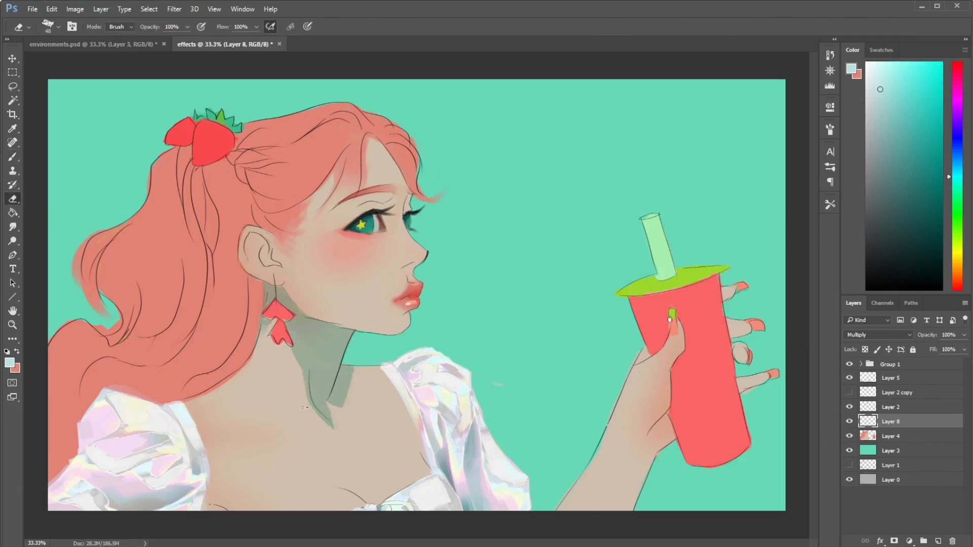
- Add a shadow on the shoulder along the edge of the hair and trim its outer edge
key("b")
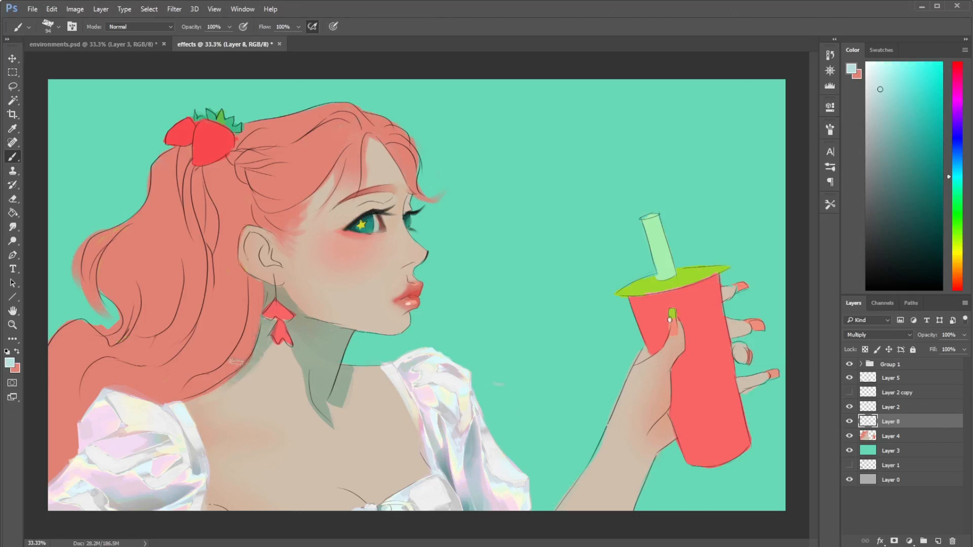
key("e")
left_click_drag(253, 365, 213, 392)
key("b")
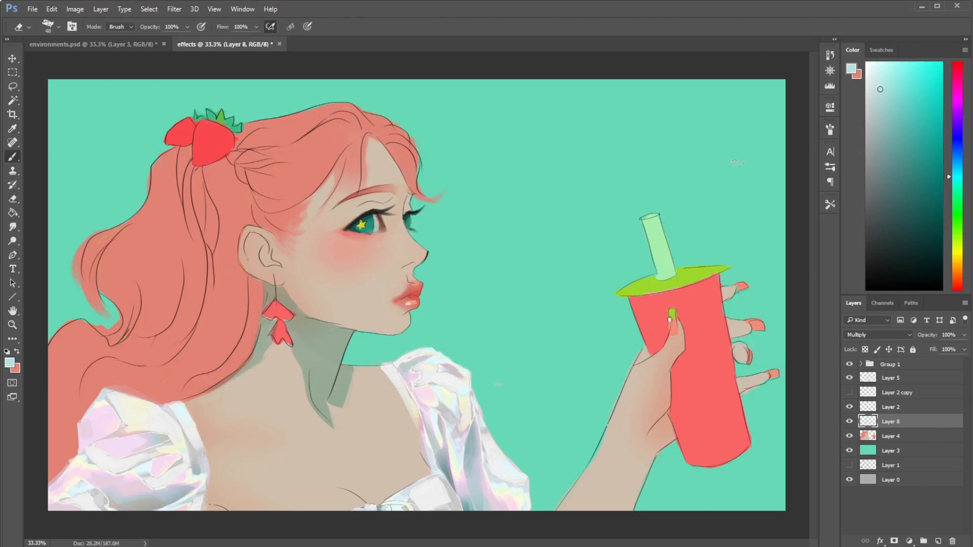
- Paint a small shadow under the nose and clean its edge with the Eraser
left_click_drag(412, 261, 406, 265)
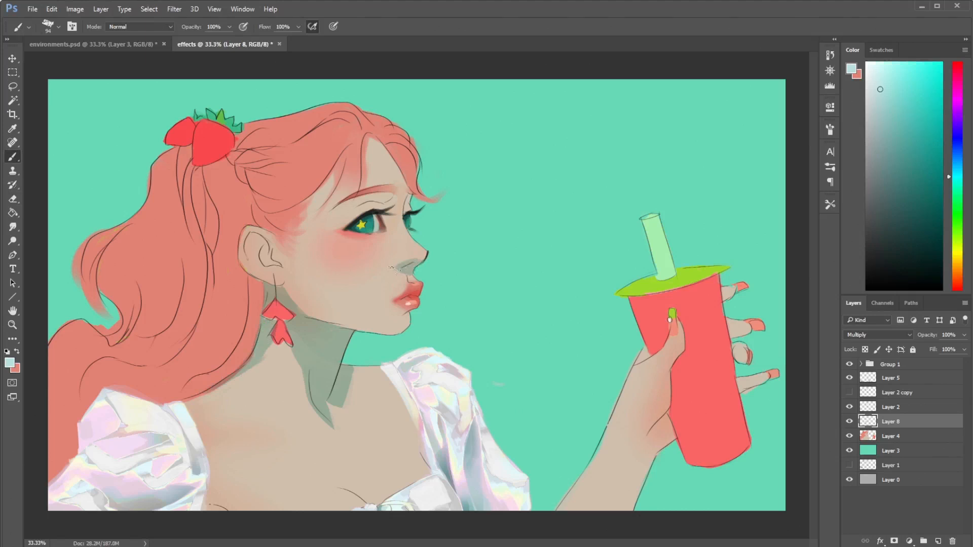
key("e")
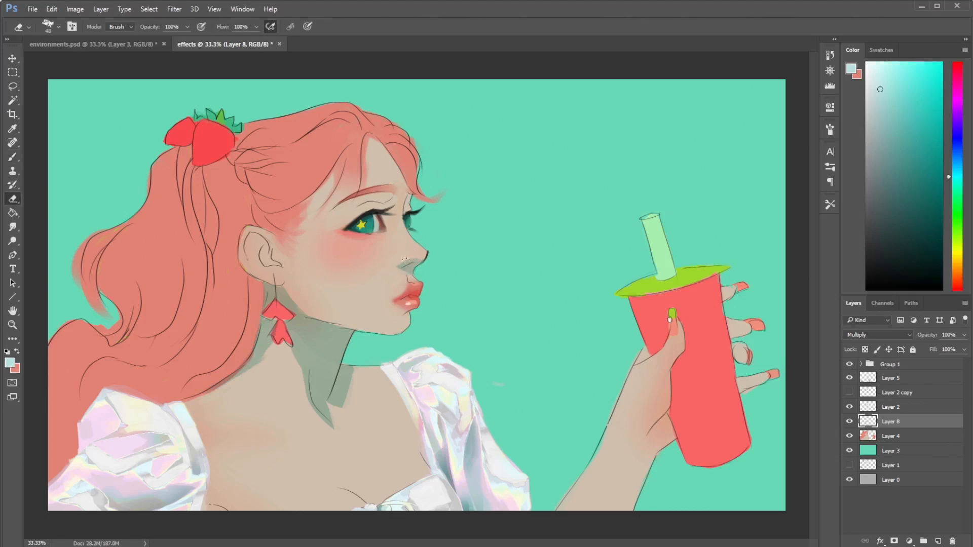
key("b")
key("e")
- Paint a shadow on the temple along the hairline and thin it with the Eraser
key("b")
mouse_move(323, 187)
left_mouse_down()
mouse_move(344, 162)
mouse_move(340, 180)
mouse_move(342, 152)
mouse_move(287, 216)
left_mouse_up()
key("e")
key("b")
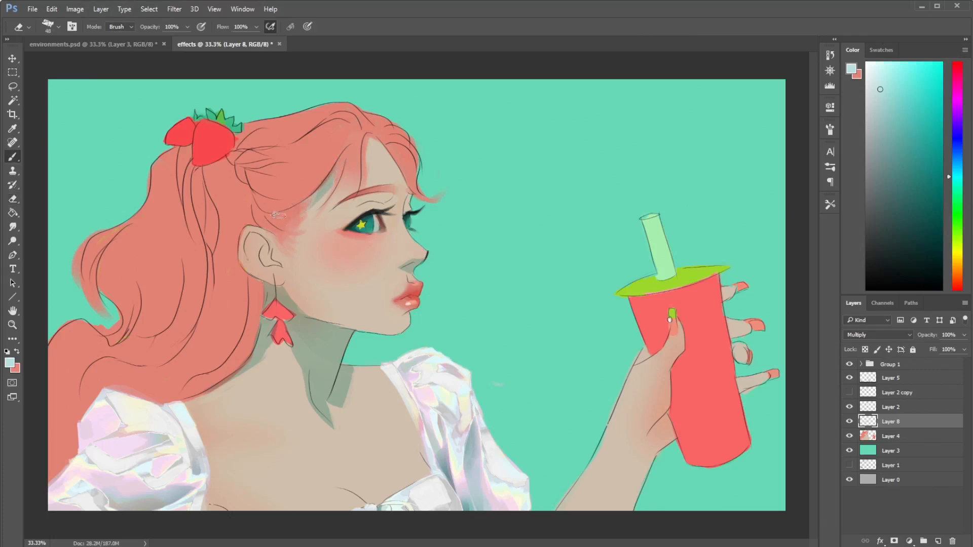
key("e")
key("b")
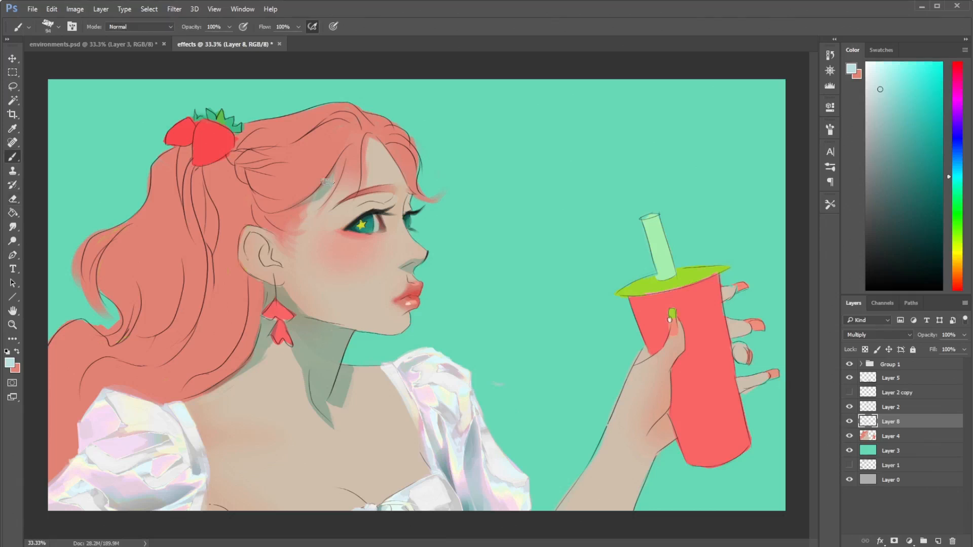
key("e")
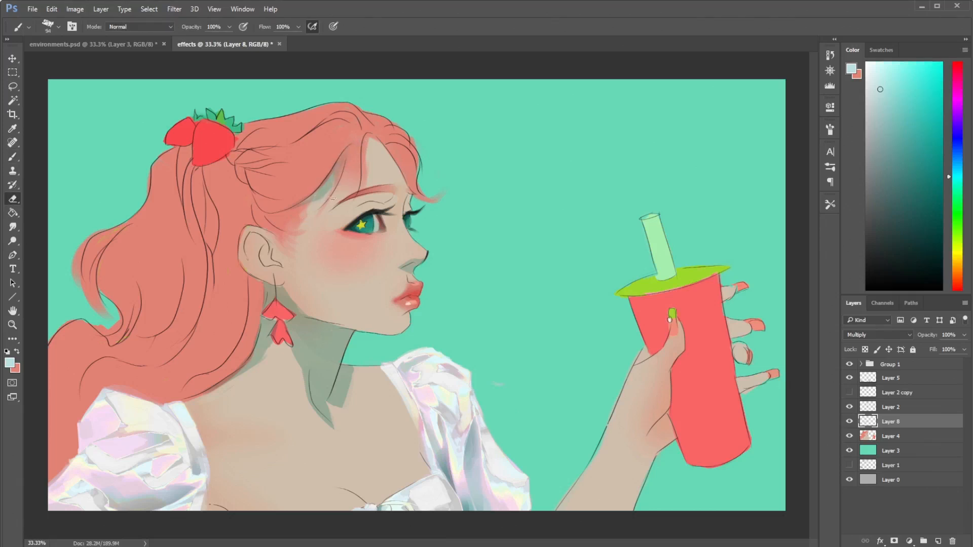
key("b")
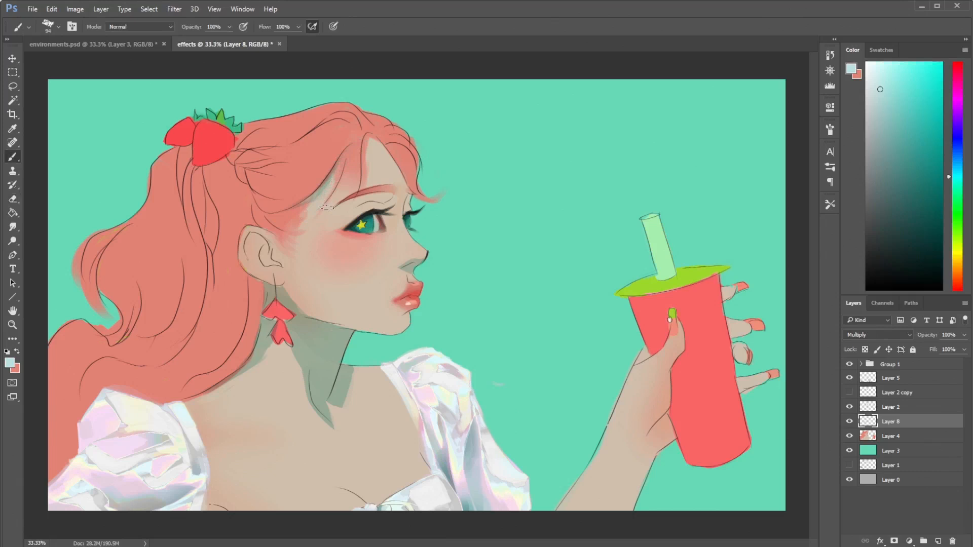
key("e")
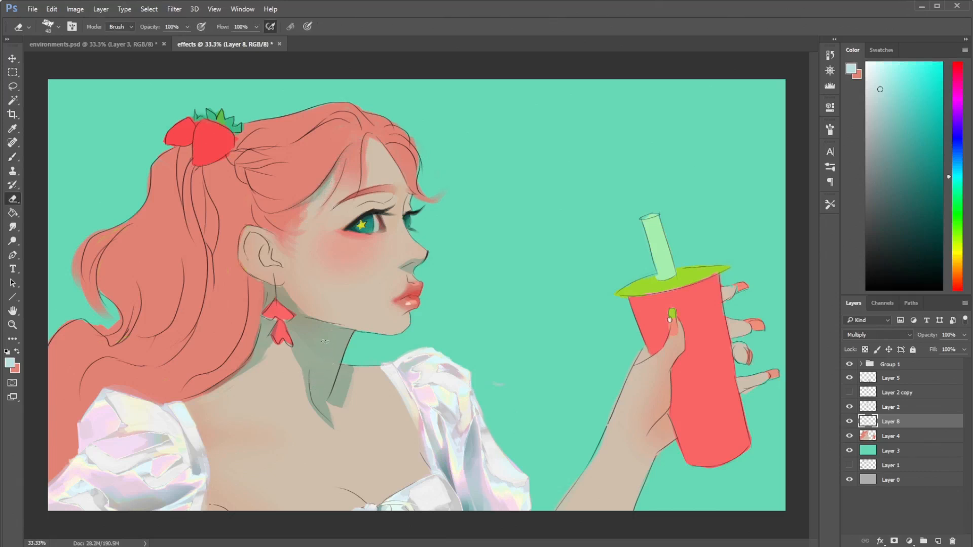
- Enlarge the Eraser to 228 px and erase the part of the neck shadow beside the earring
right_click(332, 330)
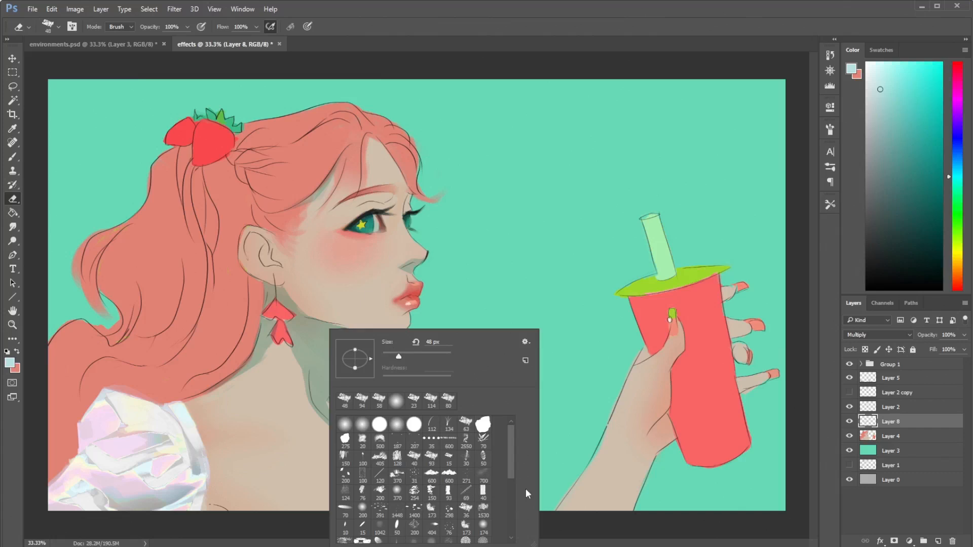
key("Return")
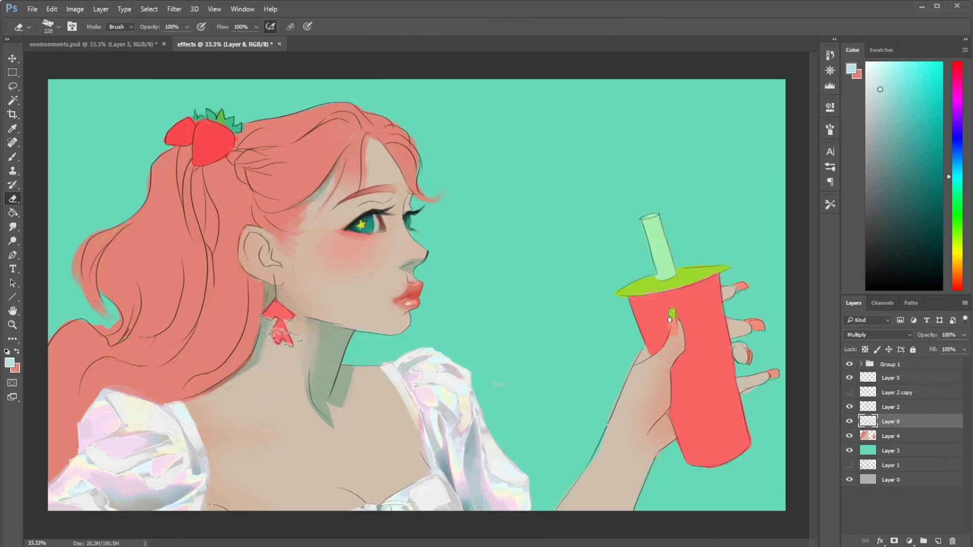
key("b")
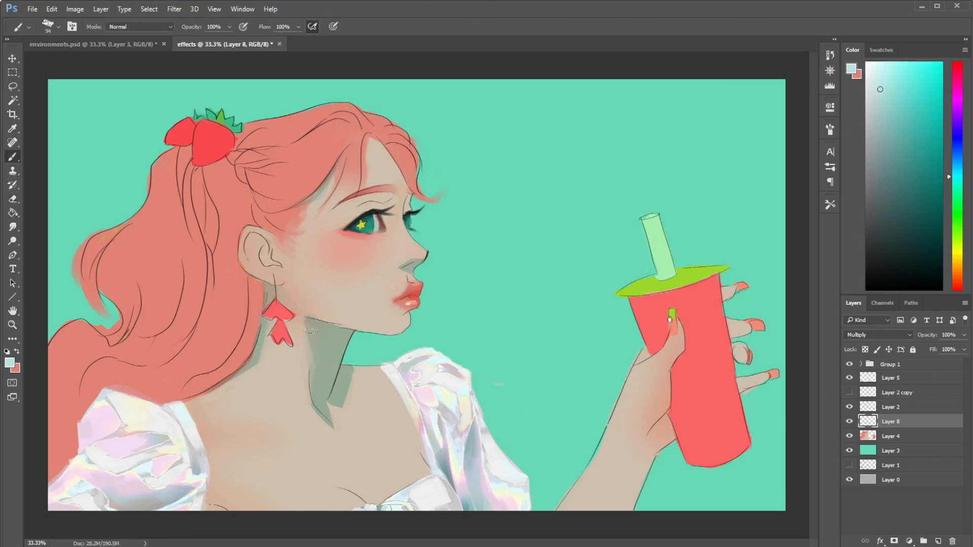
key("e")
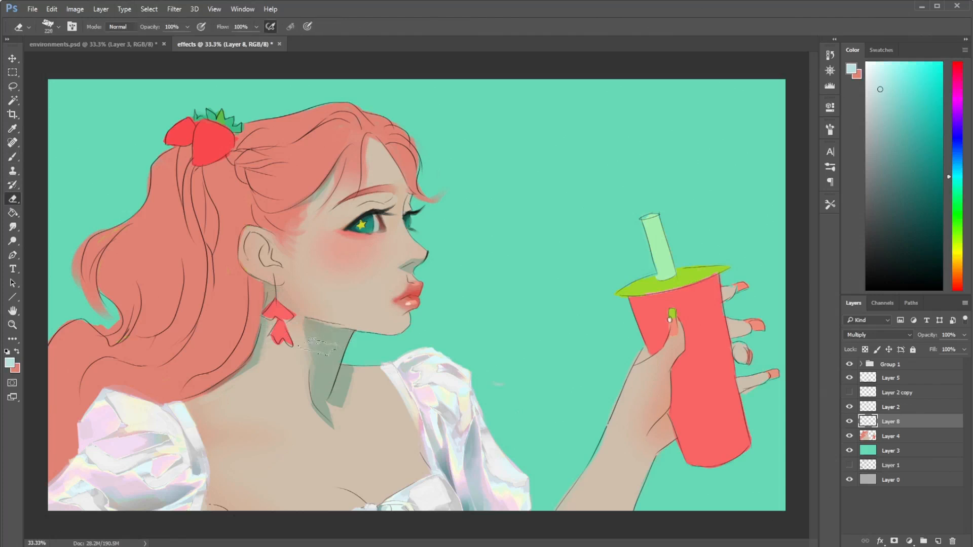
key("b")
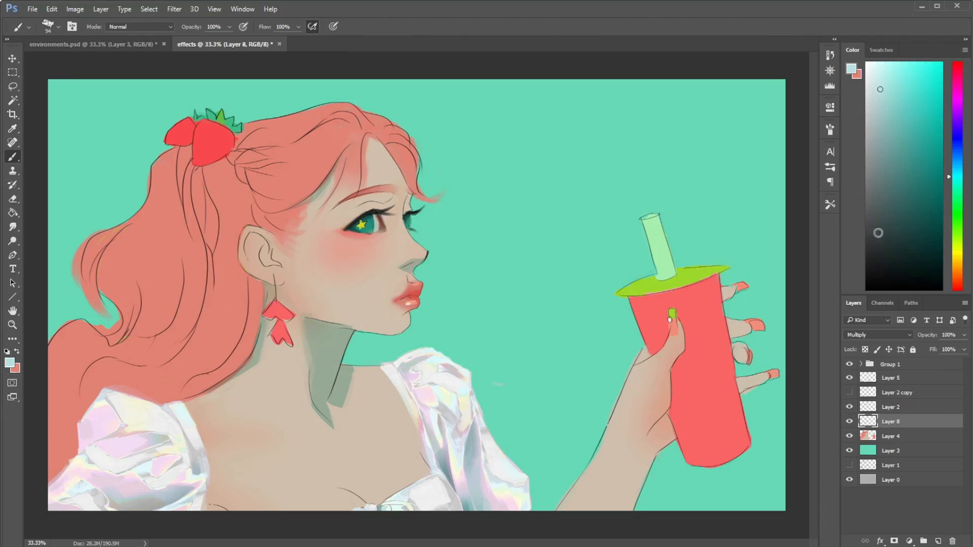
- Choose a brighter, more saturated cyan and repaint the neck shadow from below the ear down to the collarbone
left_click_drag(901, 78, 896, 50)
mouse_move(295, 311)
left_mouse_down()
mouse_move(308, 391)
mouse_move(307, 313)
mouse_move(322, 373)
mouse_move(315, 346)
mouse_move(327, 358)
mouse_move(334, 332)
mouse_move(346, 333)
mouse_move(320, 392)
mouse_move(321, 428)
mouse_move(364, 356)
mouse_move(344, 397)
mouse_move(324, 349)
mouse_move(326, 400)
left_mouse_up()
key("ctrl+z")
key("e")
key("b")
left_click_drag(305, 339, 332, 420)
key("e")
key("b")
left_click_drag(298, 339, 281, 296)
mouse_move(294, 333)
left_mouse_down()
mouse_move(266, 305)
mouse_move(258, 310)
mouse_move(307, 309)
mouse_move(279, 337)
left_mouse_up()
- Erase the shadow on the shoulder beside the hair and paint a cyan shadow inside the ear
key("e")
key("l")
key("e")
left_click_drag(238, 370, 255, 344)
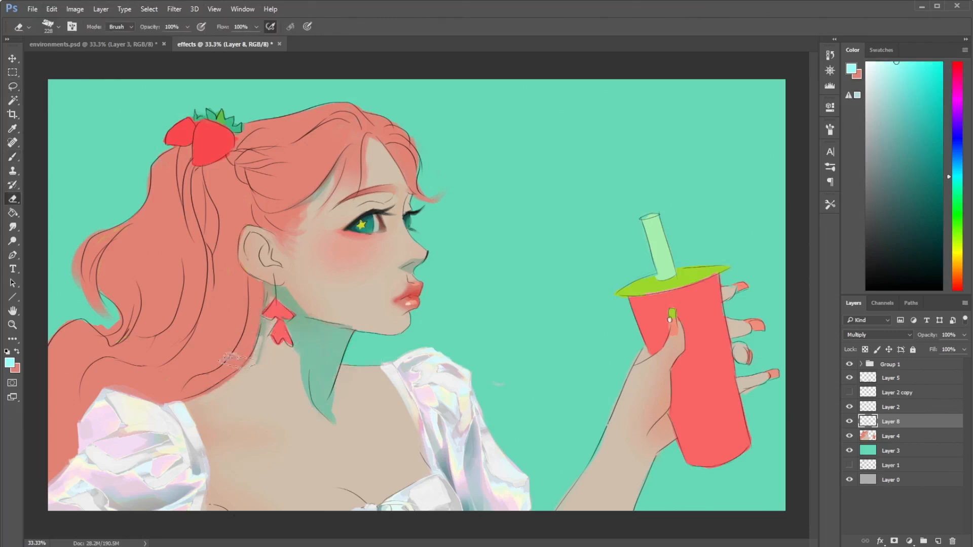
key("b")
left_click_drag(248, 256, 252, 237)
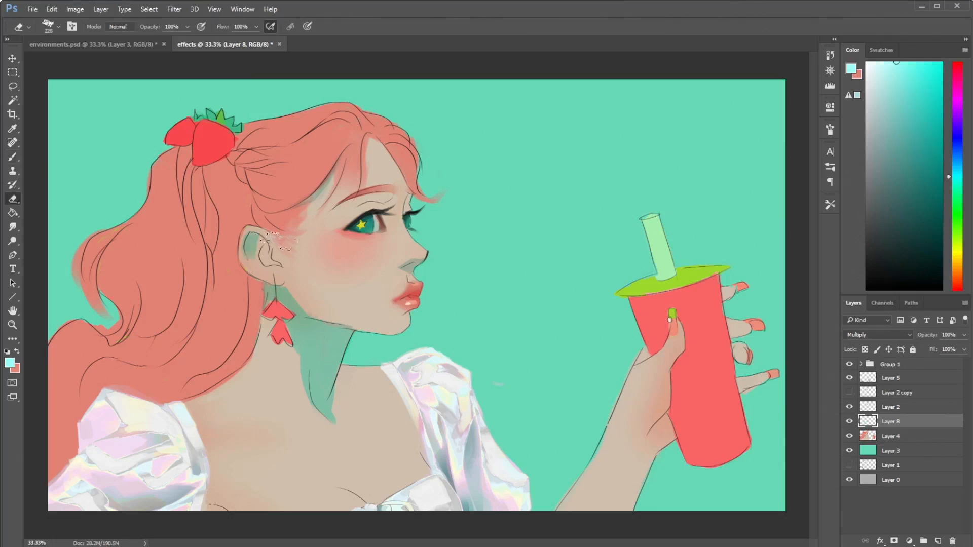
- Paint a shadow on the forehead beneath the front hair strands and trim it with the Eraser
key("b")
mouse_move(370, 136)
left_mouse_down()
mouse_move(402, 182)
mouse_move(388, 150)
mouse_move(422, 196)
left_mouse_up()
key("e")
left_click_drag(374, 143, 400, 188)
- Shade the upper eyelids, switching to a soft round 94 px brush, and clean around the eye with the Eraser
key("b")
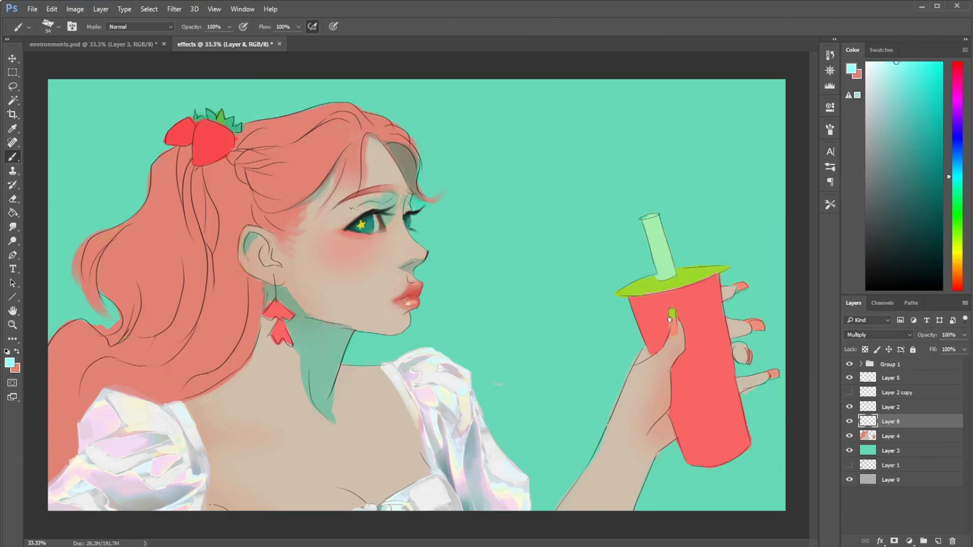
right_click(376, 201)
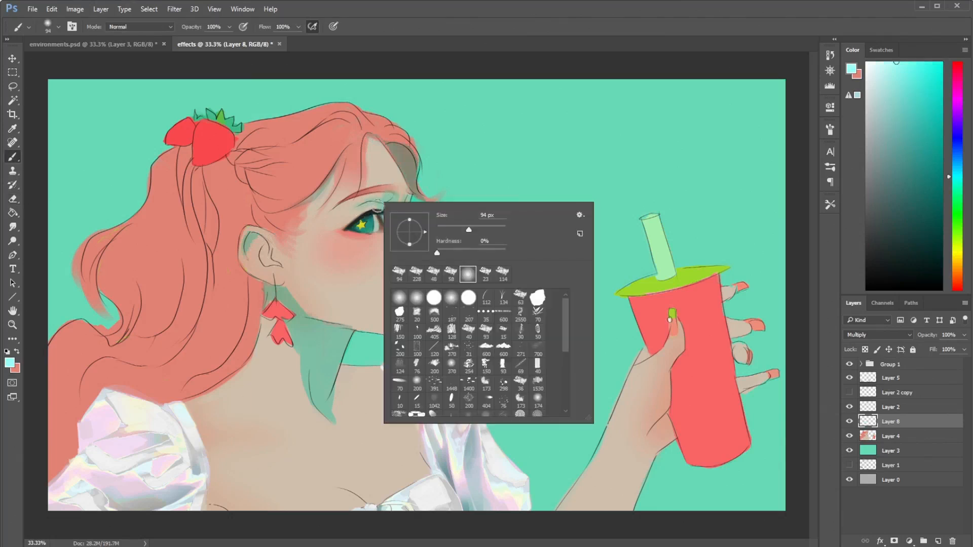
key("Escape")
key("e")
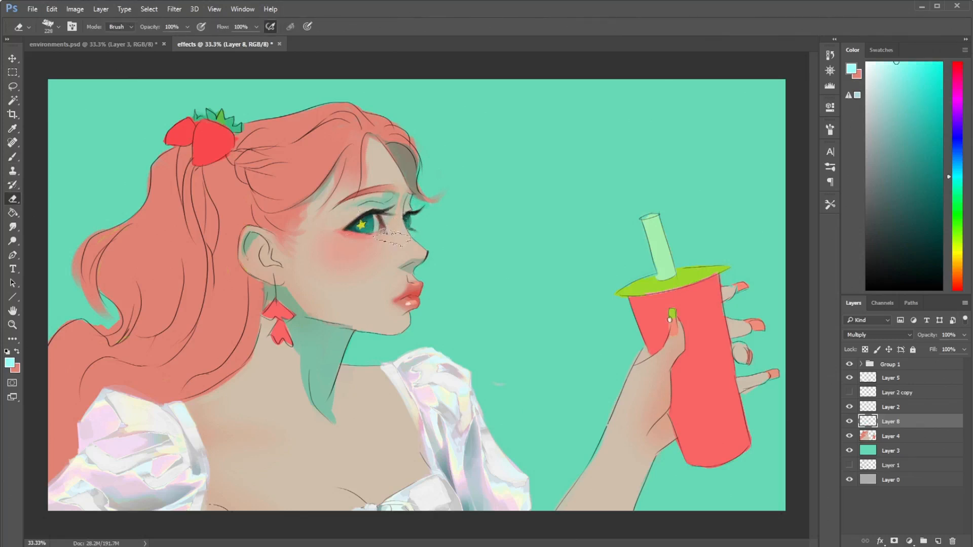
- Try soft salmon-red shading around the outer eye and down the cup's edge, and undo it
key("b")
left_click(958, 284)
left_click(906, 62)
mouse_move(346, 228)
left_mouse_down()
mouse_move(335, 227)
mouse_move(362, 227)
mouse_move(335, 213)
mouse_move(370, 227)
left_mouse_up()
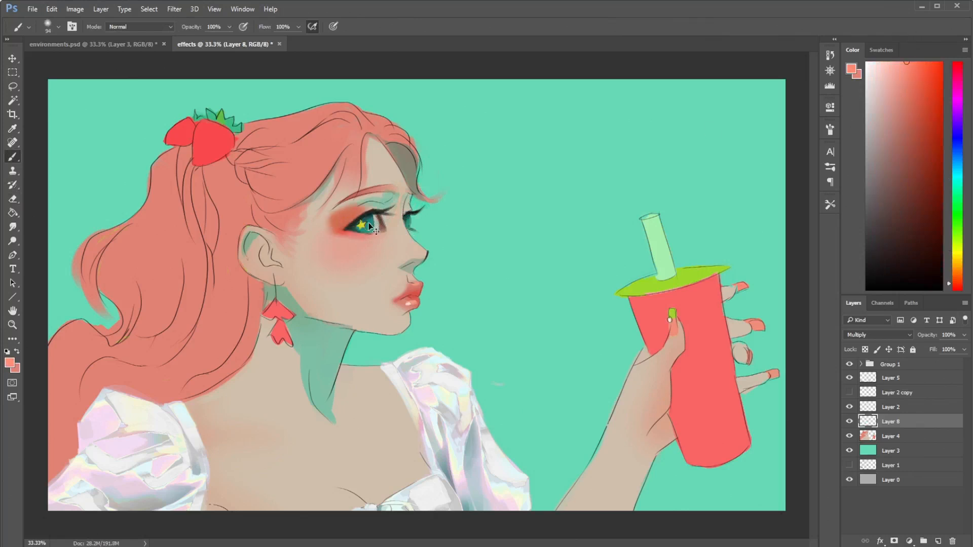
mouse_move(722, 307)
left_mouse_down()
mouse_move(720, 336)
mouse_move(722, 324)
left_mouse_up()
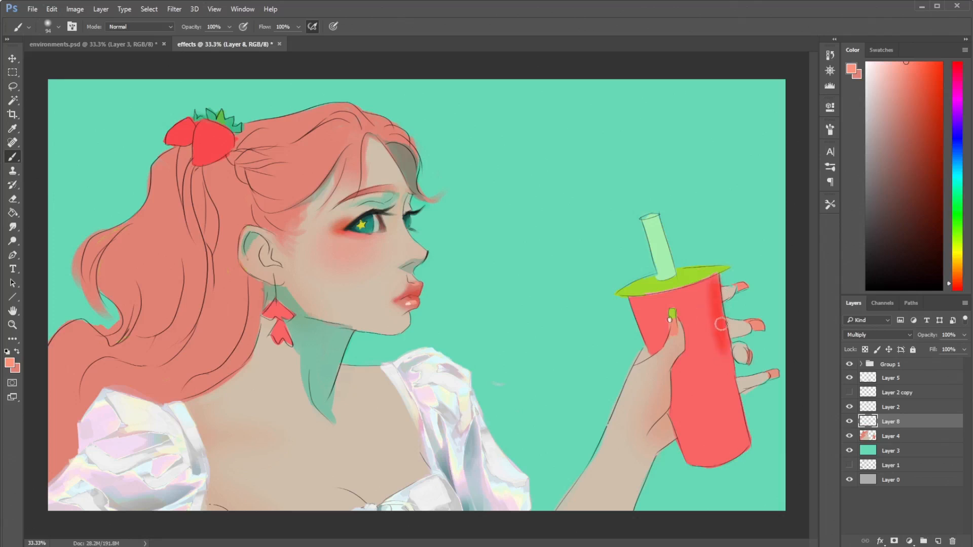
key("ctrl+z")
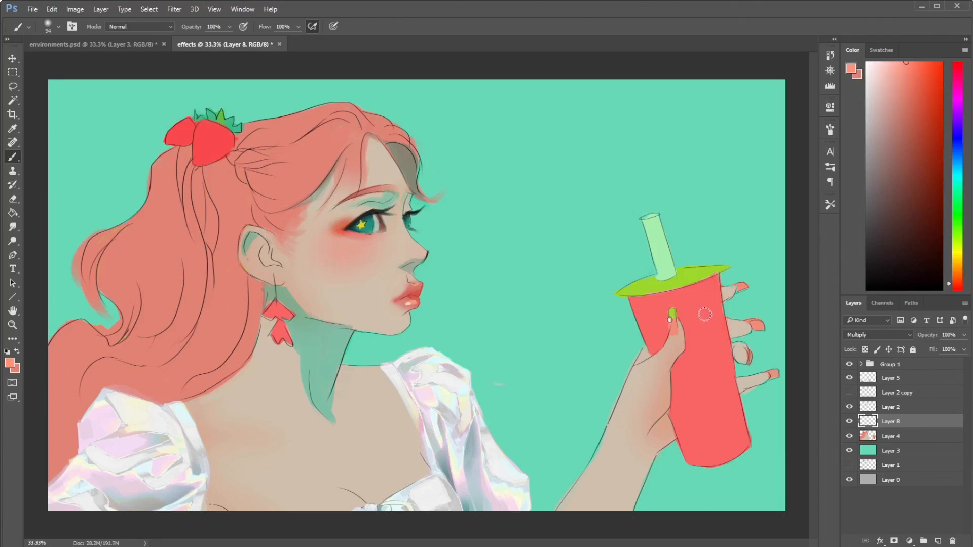
key("ctrl+z")
- Compare Layer 8's shading in the Darken and Multiply blending modes, ending on Multiply
left_click(877, 336)
left_click(860, 369)
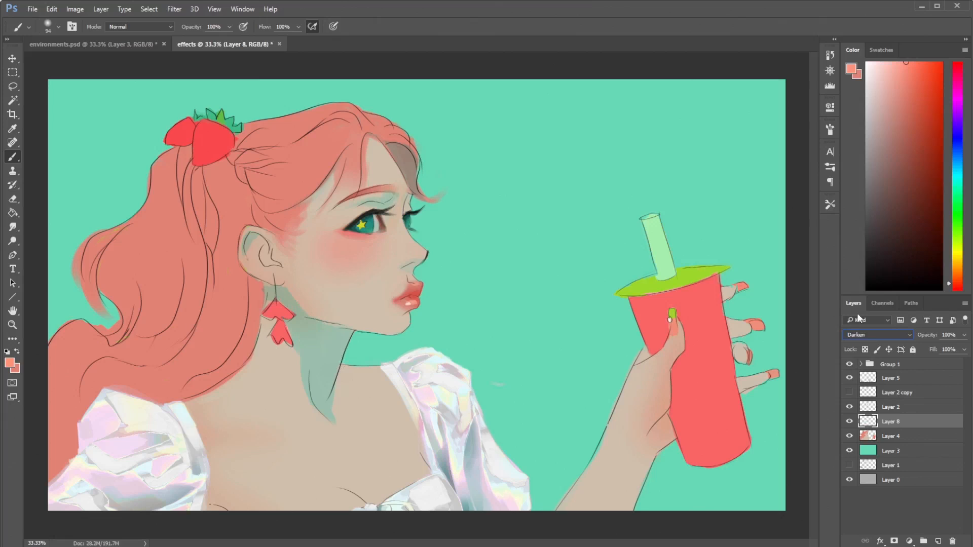
key("Up")
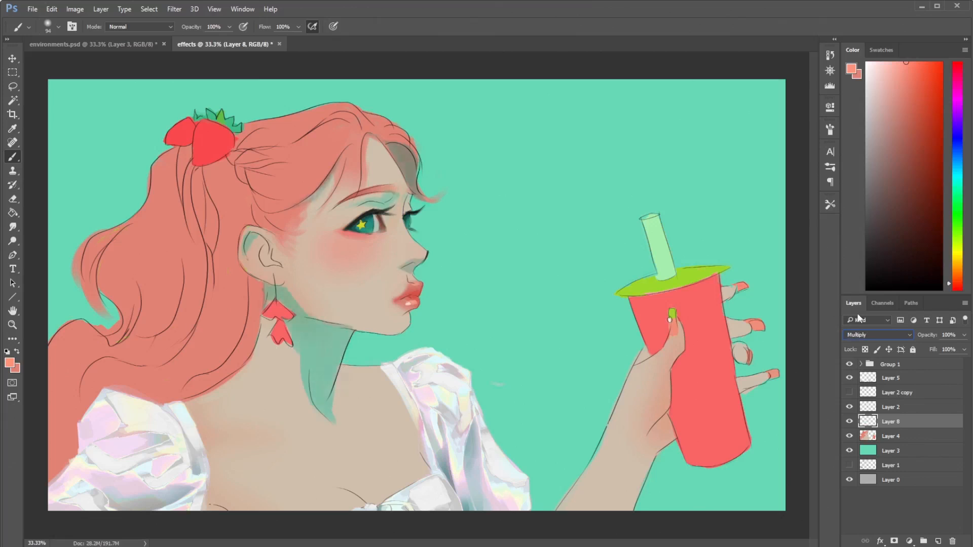
- Set Layer 8 to Color Burn and paint darker red test strokes on the cup and across the upper chest
key("Up")
key("Down")
key("Up")
key("Down")
key("Down")
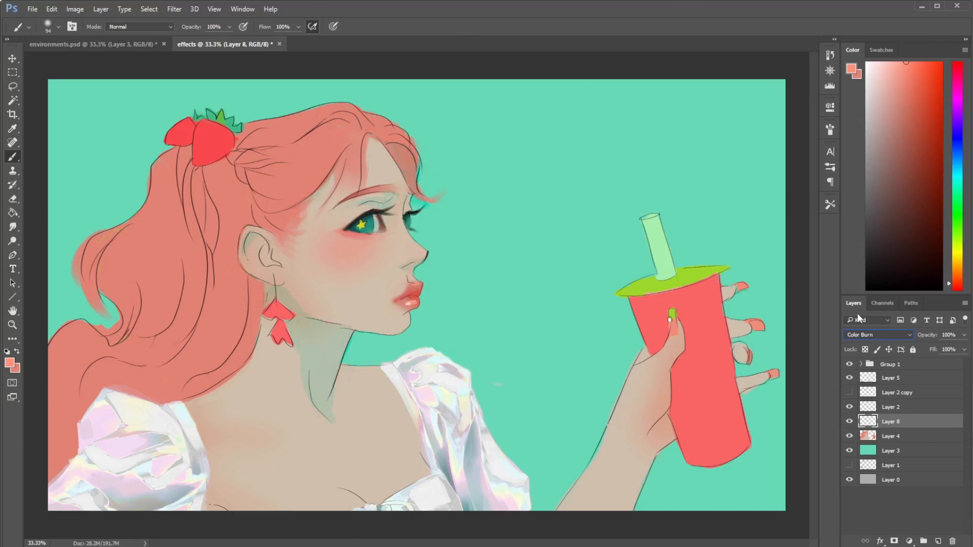
left_click(913, 111)
mouse_move(721, 314)
left_mouse_down()
mouse_move(710, 390)
mouse_move(692, 403)
mouse_move(725, 446)
left_mouse_up()
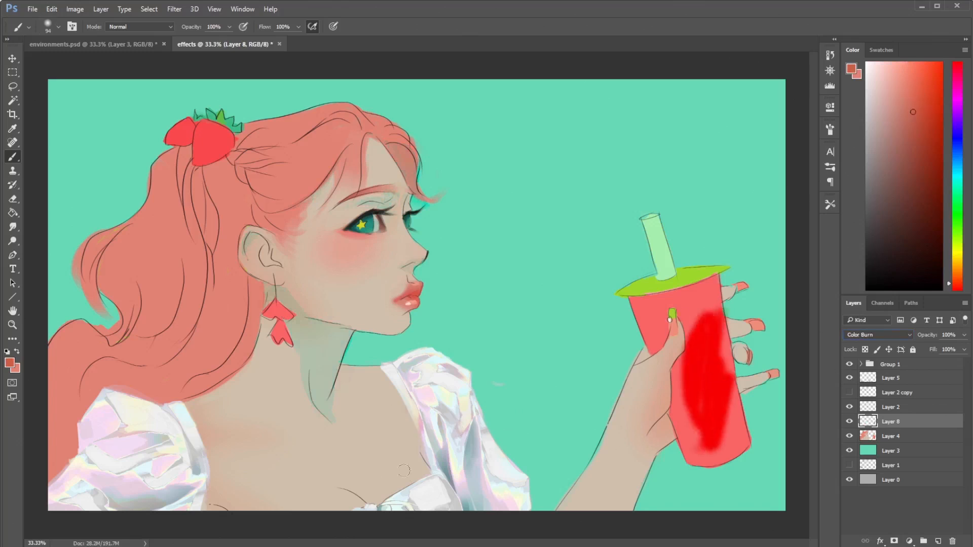
left_click_drag(416, 403, 358, 431)
left_click_drag(336, 471, 386, 439)
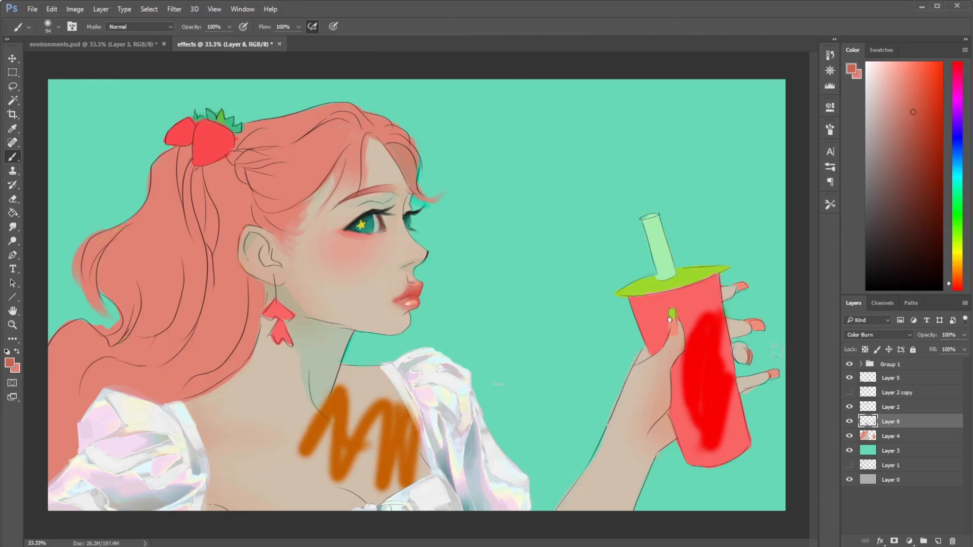
- Lasso the red test strokes on the chest and cup, delete them, and deselect
key("l")
mouse_move(426, 355)
left_mouse_down()
mouse_move(344, 373)
mouse_move(284, 420)
mouse_move(380, 521)
mouse_move(517, 439)
mouse_move(457, 345)
left_mouse_up()
mouse_move(687, 274)
left_mouse_down()
mouse_move(678, 288)
mouse_move(732, 268)
mouse_move(683, 270)
left_mouse_up()
key("Delete")
key("ctrl+d")
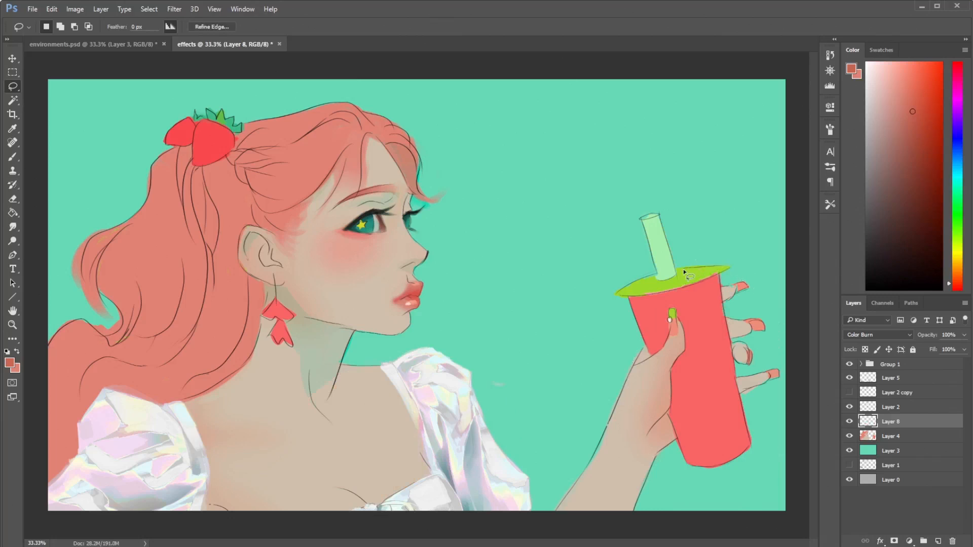
- Switch Layer 8 to Linear Burn, try red brush strokes on the chest and cup, and undo each one
key("b")
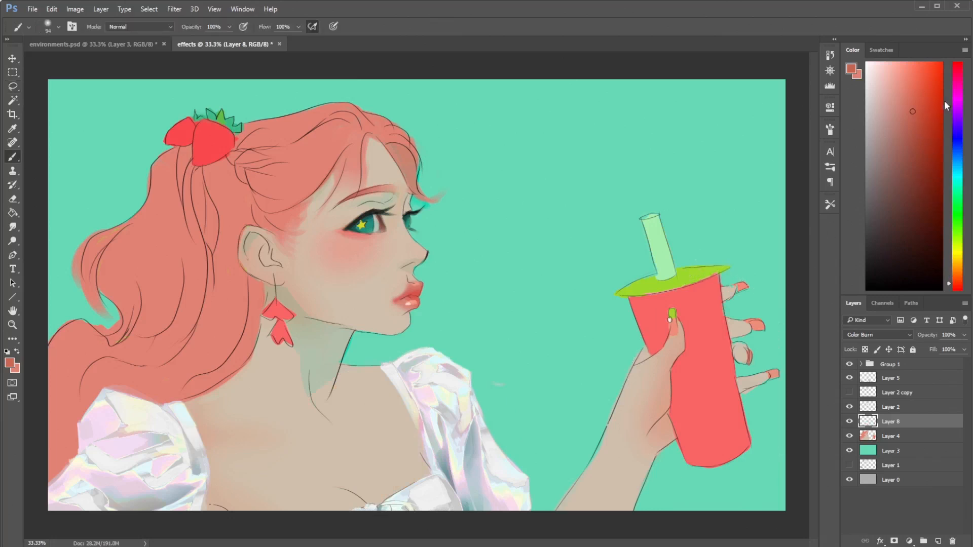
left_click(878, 336)
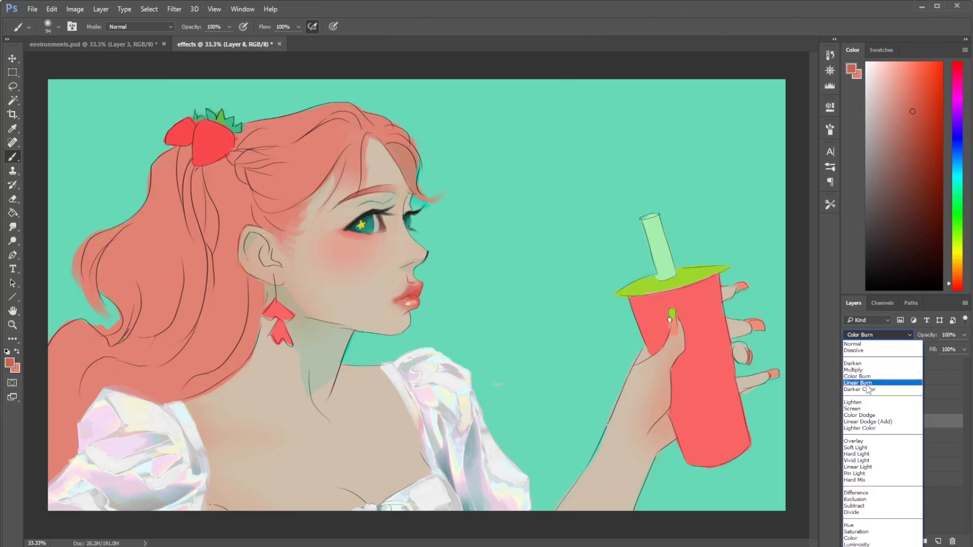
left_click(864, 384)
left_click_drag(383, 423, 421, 450)
key("ctrl+z")
mouse_move(337, 405)
left_mouse_down()
mouse_move(364, 432)
mouse_move(345, 438)
mouse_move(388, 406)
mouse_move(392, 470)
mouse_move(432, 397)
left_mouse_up()
key("ctrl+z")
mouse_move(715, 344)
left_mouse_down()
mouse_move(702, 404)
mouse_move(699, 364)
mouse_move(697, 401)
left_mouse_up()
key("ctrl+z")
mouse_move(753, 340)
left_mouse_down()
mouse_move(705, 393)
mouse_move(601, 394)
mouse_move(545, 456)
left_mouse_up()
key("ctrl+z")
- Sample the background teal and paint wavy test strokes across the cup, forearm and chest
left_click(673, 199, "alt")
mouse_move(720, 320)
left_mouse_down()
mouse_move(661, 411)
mouse_move(609, 413)
mouse_move(505, 462)
left_mouse_up()
mouse_move(400, 420)
left_mouse_down()
mouse_move(321, 461)
mouse_move(286, 454)
left_mouse_up()
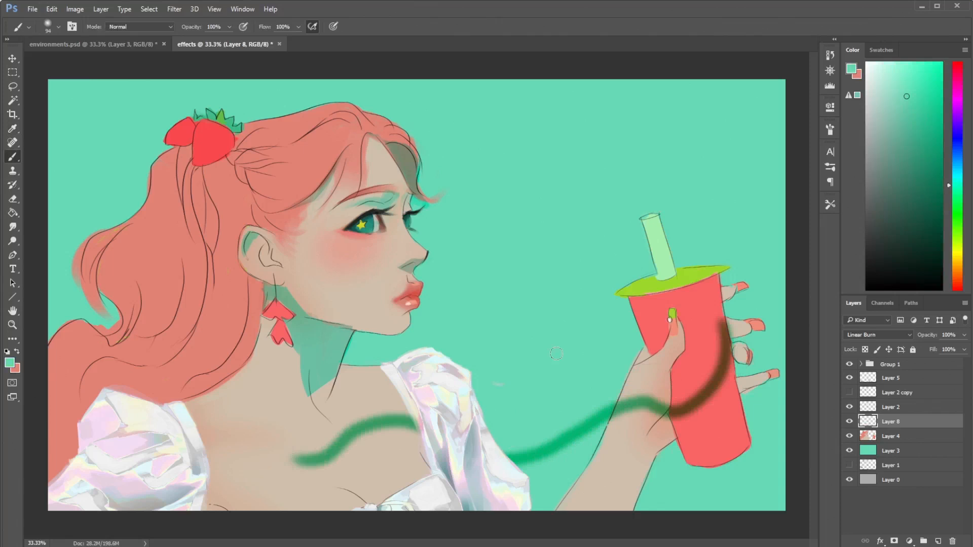
- Change Layer 8 to Darker Color and extend the teal shadow over the neck beneath the jaw and ear
left_click(878, 335)
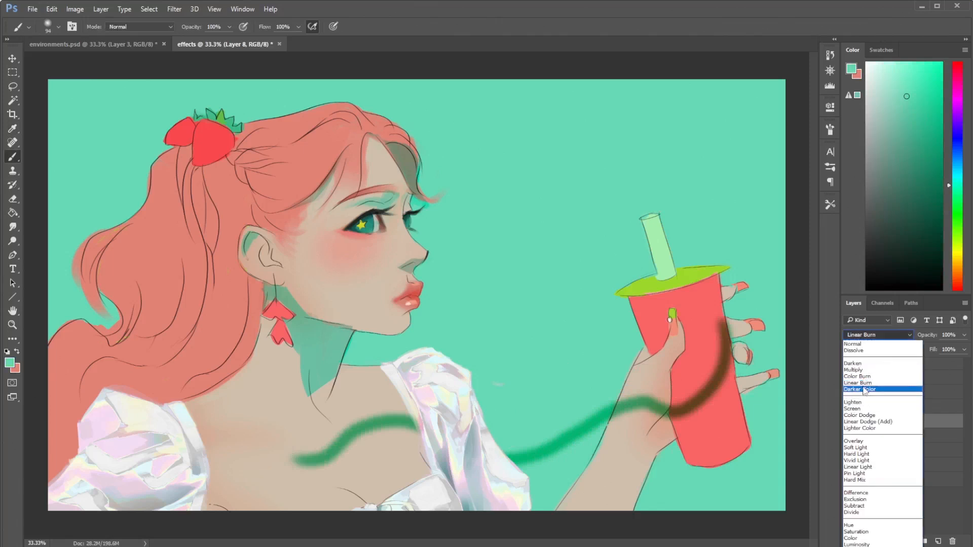
left_click(866, 394)
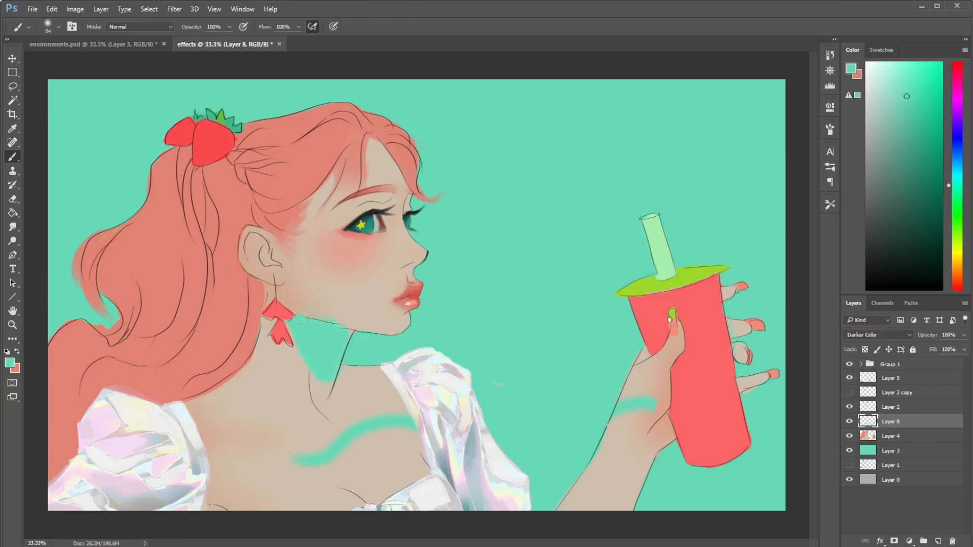
left_click_drag(302, 311, 287, 287)
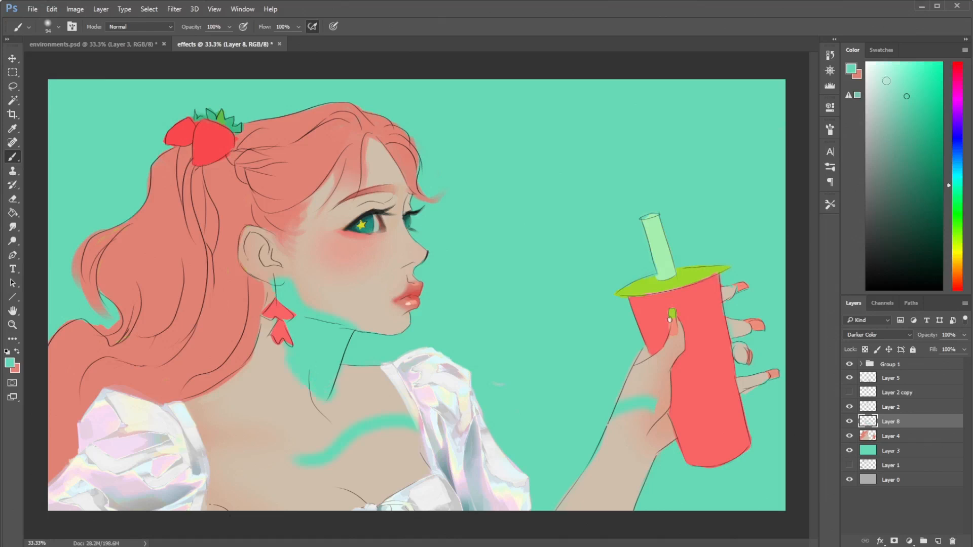
- Try very dark green strokes over the chest, wrist and cup, undoing each attempt
left_click_drag(917, 203, 922, 254)
mouse_move(425, 463)
left_mouse_down()
mouse_move(386, 465)
mouse_move(340, 431)
left_mouse_up()
key("ctrl+z")
mouse_move(596, 372)
left_mouse_down()
mouse_move(730, 386)
mouse_move(702, 452)
left_mouse_up()
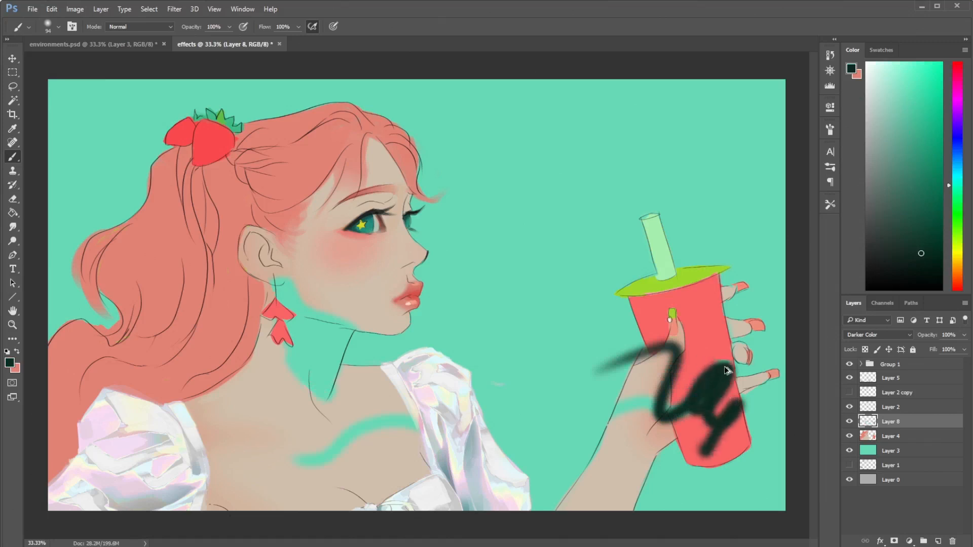
key("ctrl+z")
mouse_move(729, 374)
left_mouse_down()
mouse_move(711, 413)
mouse_move(616, 405)
left_mouse_up()
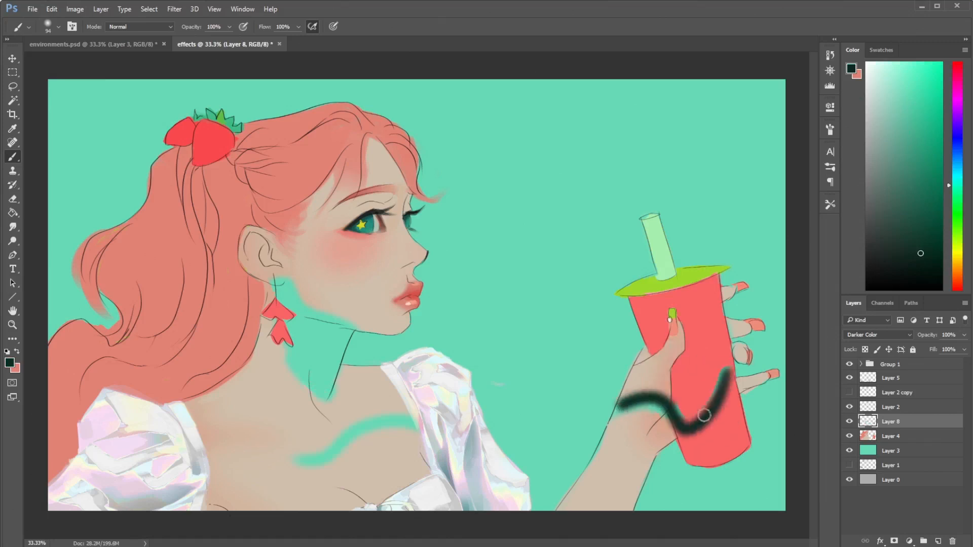
key("ctrl+z")
mouse_move(730, 354)
left_mouse_down()
mouse_move(712, 395)
mouse_move(672, 418)
left_mouse_up()
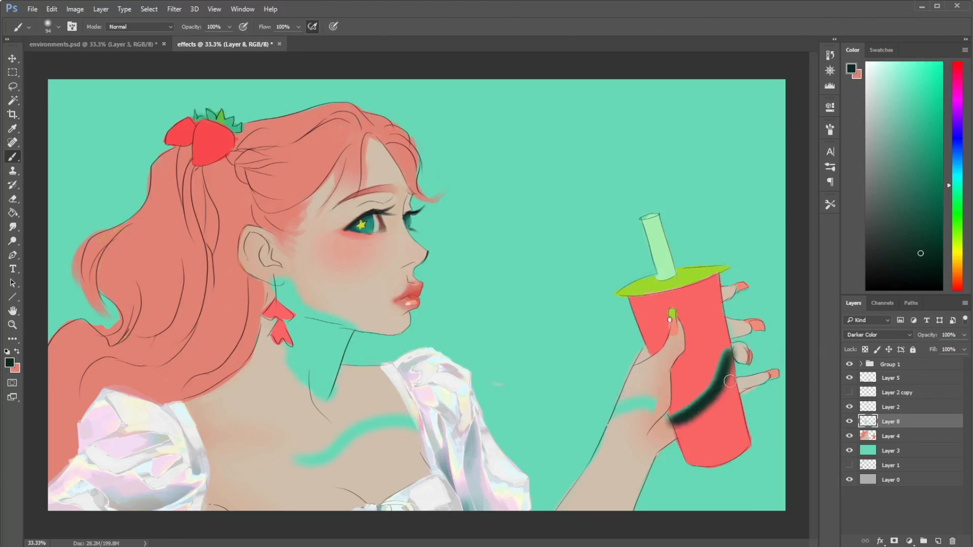
key("ctrl+z")
left_click_drag(732, 375, 654, 428)
- Try a light mint color over the teal stroke on the wrist and undo it
left_click(897, 70)
left_click_drag(898, 55, 909, 60)
key("ctrl+z")
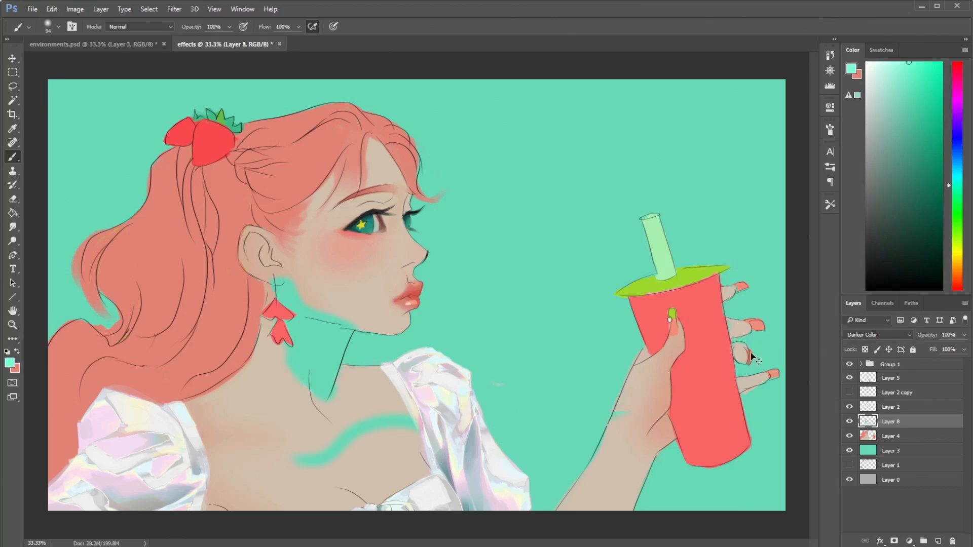
left_click_drag(619, 401, 679, 422)
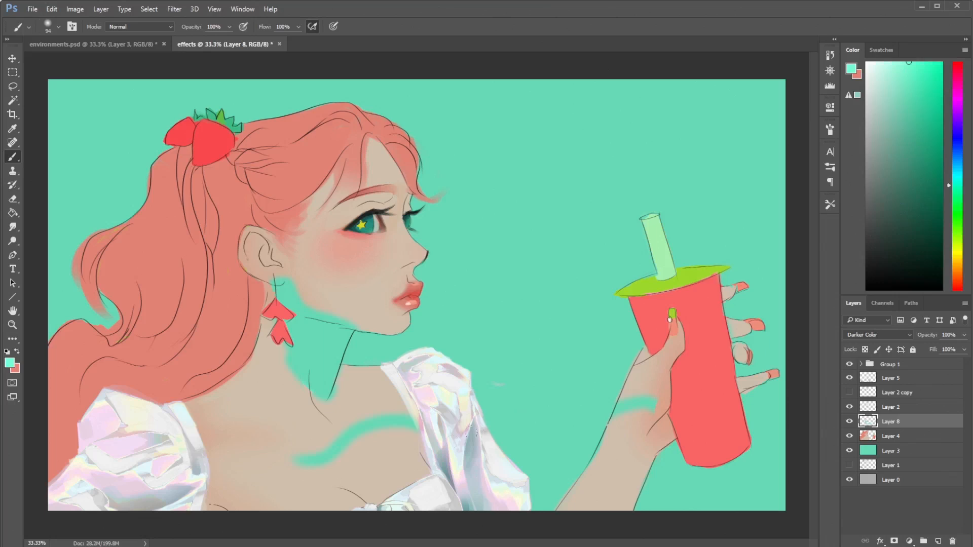
left_click_drag(920, 96, 896, 43)
- Try medium and more muted green strokes across the cup and forearm, and undo them
left_click(918, 125)
mouse_move(735, 320)
left_mouse_down()
mouse_move(674, 406)
mouse_move(563, 431)
left_mouse_up()
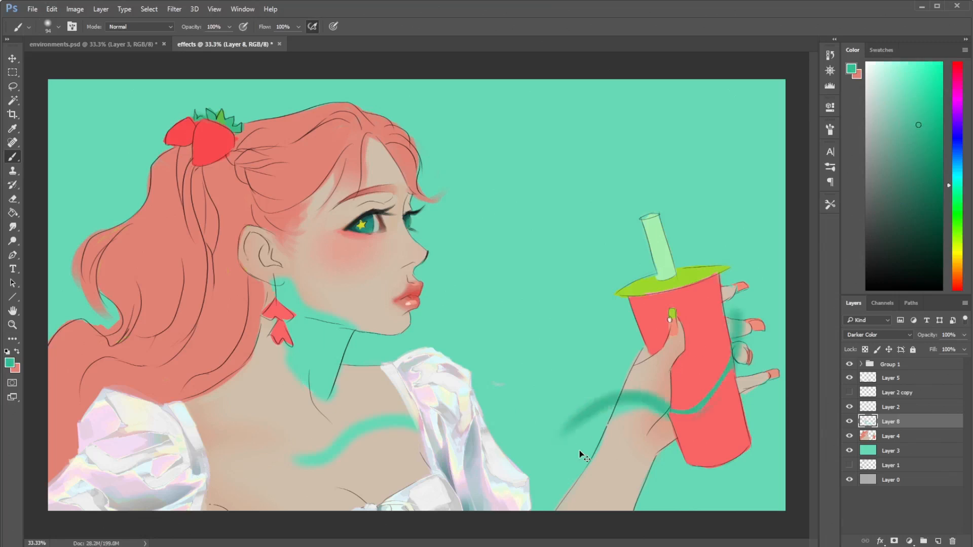
key("ctrl+z")
mouse_move(723, 382)
left_mouse_down()
mouse_move(629, 405)
mouse_move(657, 410)
mouse_move(719, 386)
mouse_move(698, 402)
mouse_move(726, 377)
mouse_move(733, 384)
mouse_move(707, 428)
mouse_move(717, 453)
mouse_move(742, 420)
left_mouse_up()
key("ctrl+z")
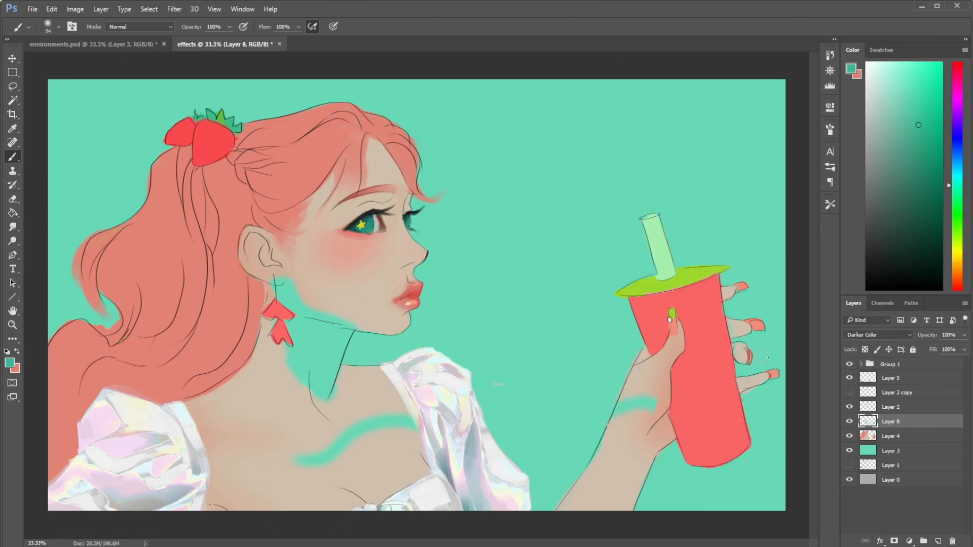
mouse_move(710, 366)
left_mouse_down()
mouse_move(660, 410)
mouse_move(687, 418)
left_mouse_up()
key("ctrl+z")
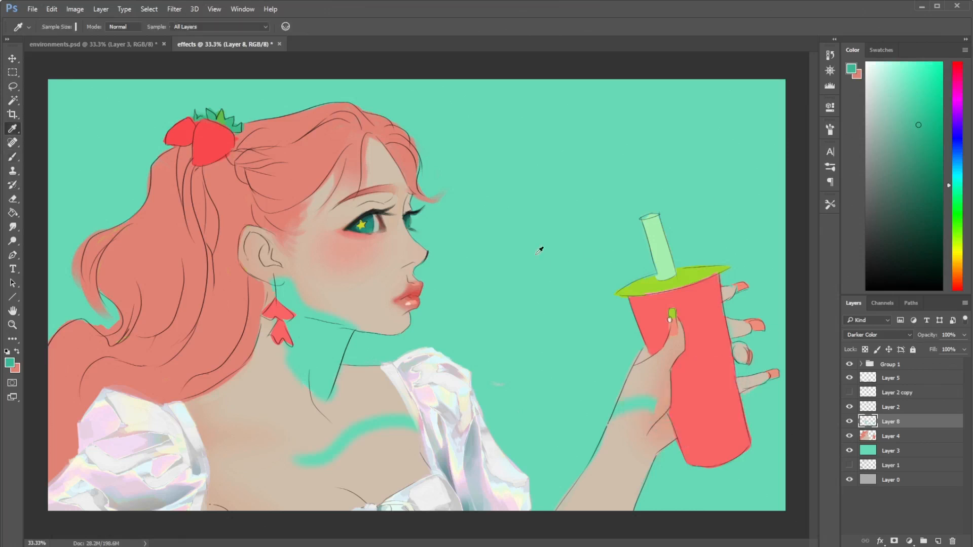
left_click(915, 137)
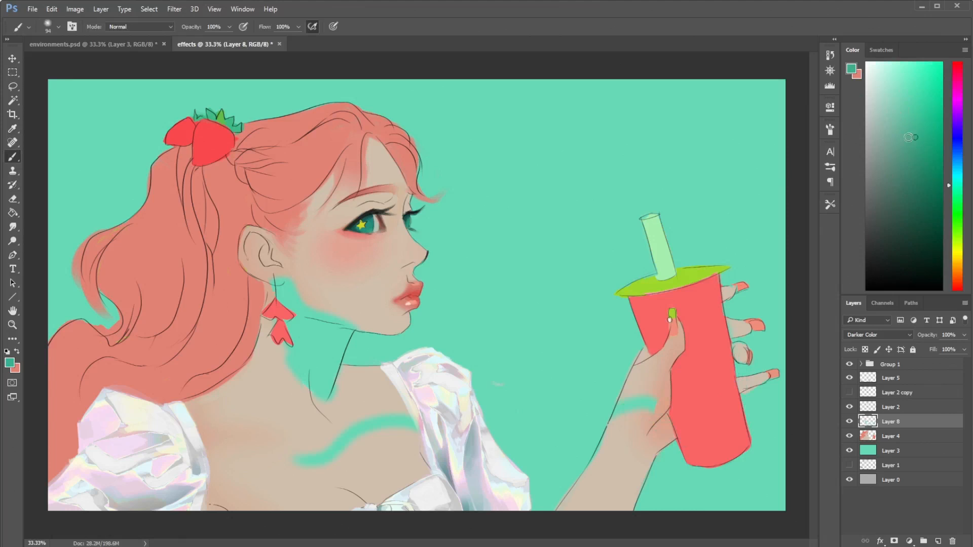
left_click_drag(684, 376, 659, 403)
key("ctrl+z")
- Switch to the textured 158 px brush and repaint the neck shadow in a slightly darker teal
right_click(647, 361)
left_click(754, 457)
mouse_move(735, 357)
left_mouse_down()
mouse_move(775, 357)
mouse_move(766, 357)
left_mouse_up()
mouse_move(306, 332)
left_mouse_down()
mouse_move(330, 378)
mouse_move(292, 329)
mouse_move(331, 408)
left_mouse_up()
left_click(909, 102)
key("ctrl+z")
left_click_drag(307, 332, 325, 377)
- Trim the neck shadow's outer edge with the Eraser and fill its center with more teal
key("e")
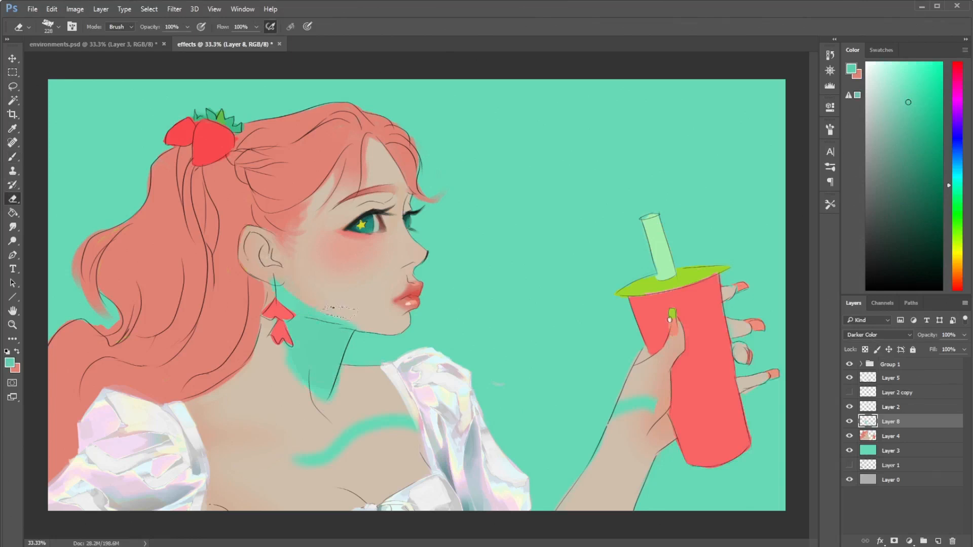
mouse_move(269, 320)
left_mouse_down()
mouse_move(255, 294)
mouse_move(303, 393)
left_mouse_up()
key("b")
left_click_drag(312, 332, 329, 373)
- Erase the leftover teal test strokes from the chest and wrist
key("e")
left_click_drag(408, 420, 316, 460)
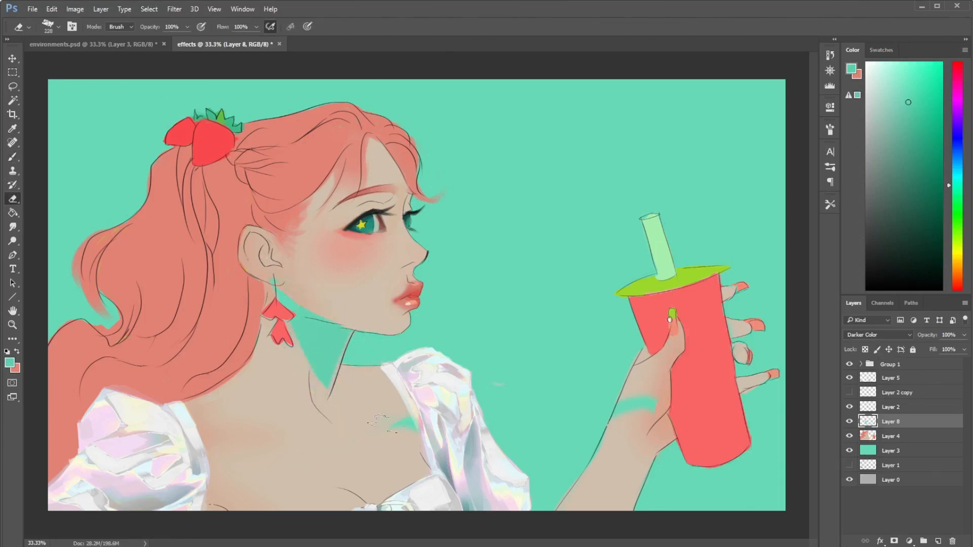
key("b")
key("e")
left_click_drag(615, 410, 655, 403)
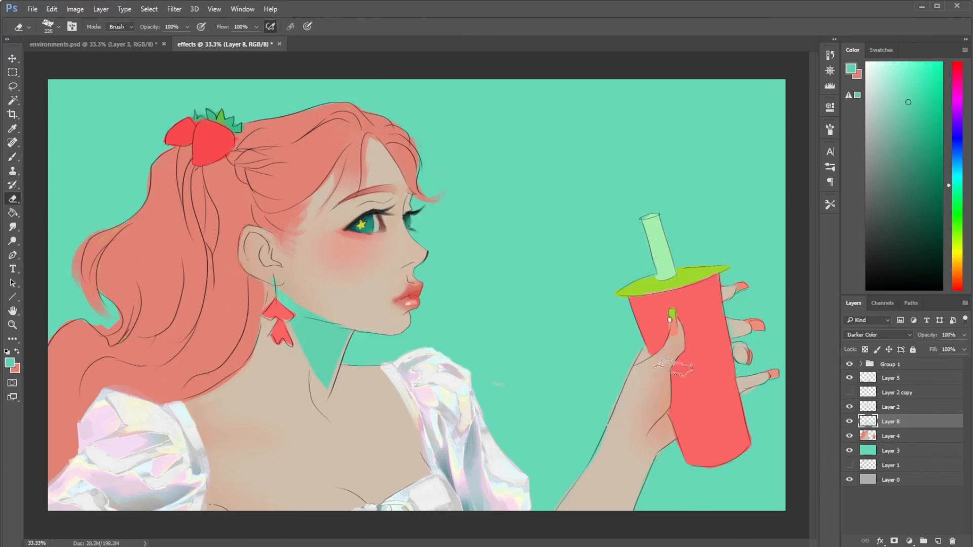
key("b")
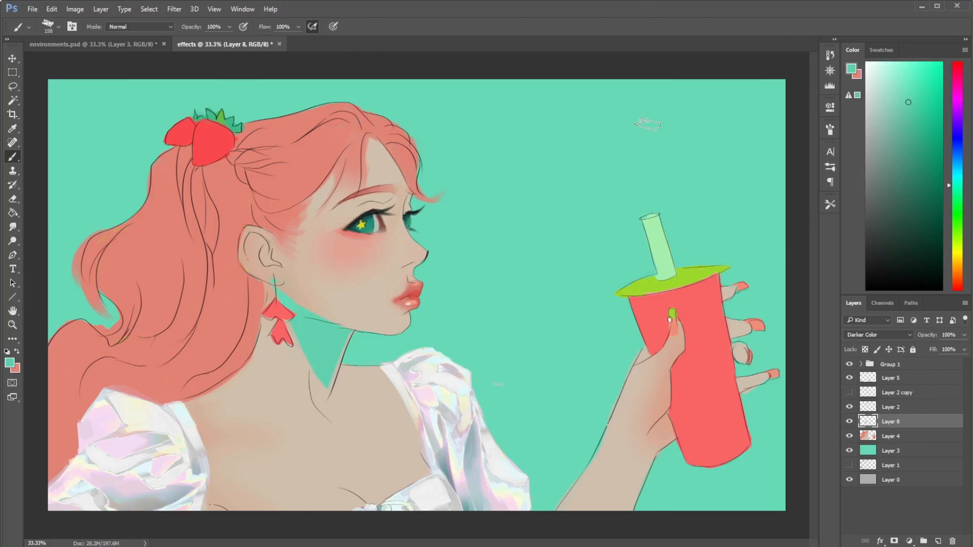
- Set Layer 8 to Lighten and clean up the shading around the ear with the Eraser
left_click(886, 335)
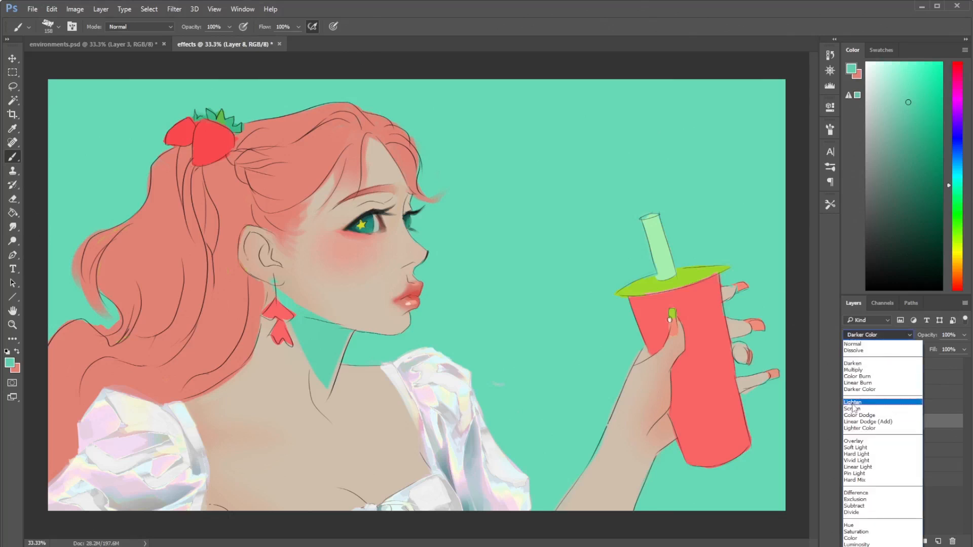
left_click(852, 402)
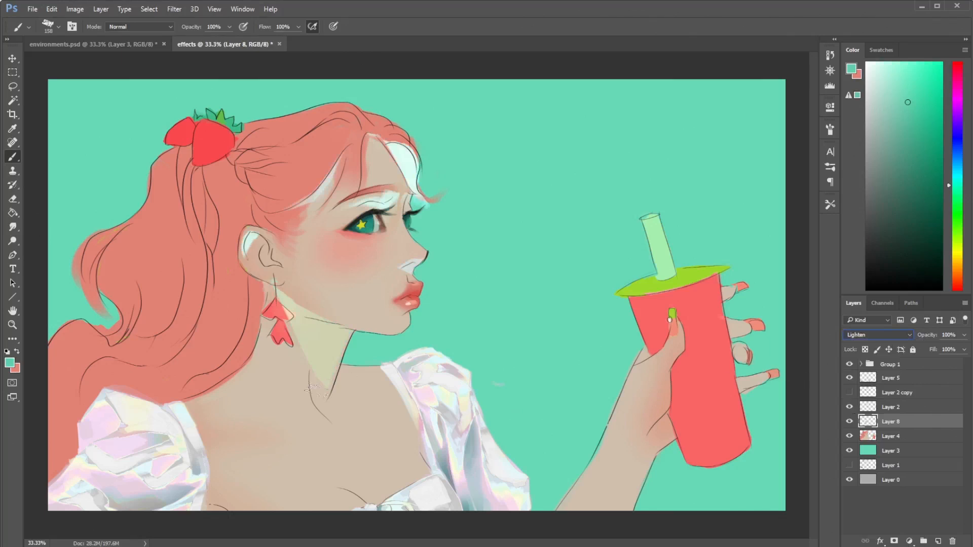
key("e")
mouse_move(225, 266)
left_mouse_down()
mouse_move(252, 209)
mouse_move(254, 256)
left_mouse_up()
key("b")
key("e")
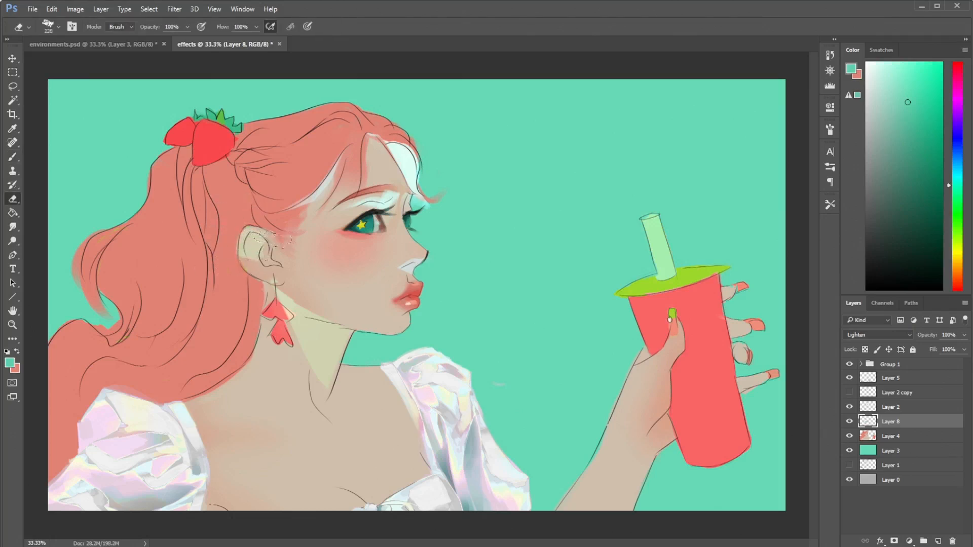
key("b")
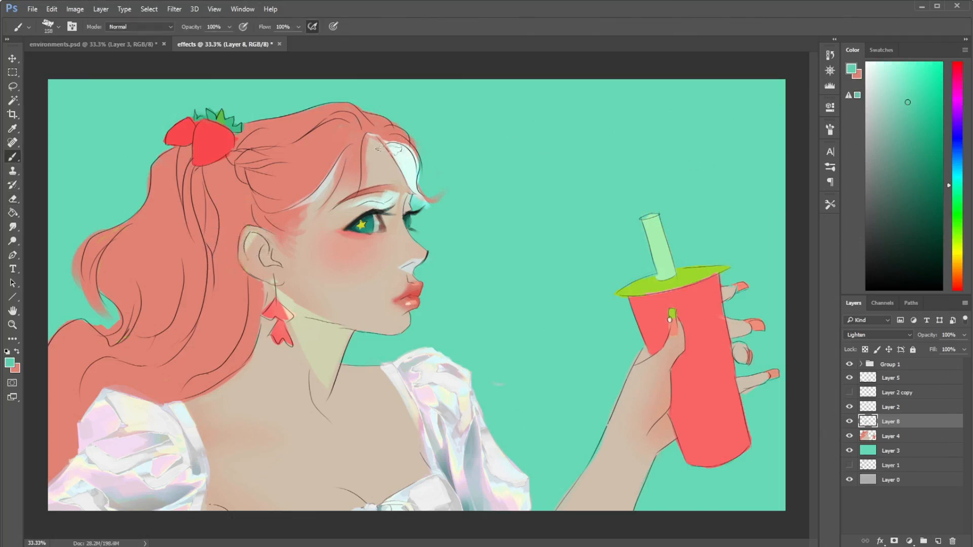
- Switch Layer 8 to Screen, try painting with black, and undo it
left_click(879, 335)
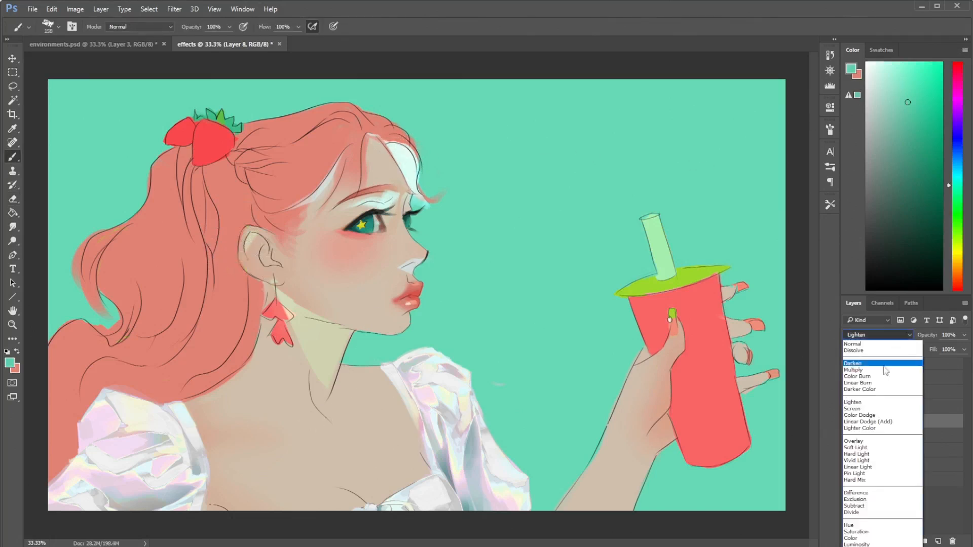
left_click(877, 403)
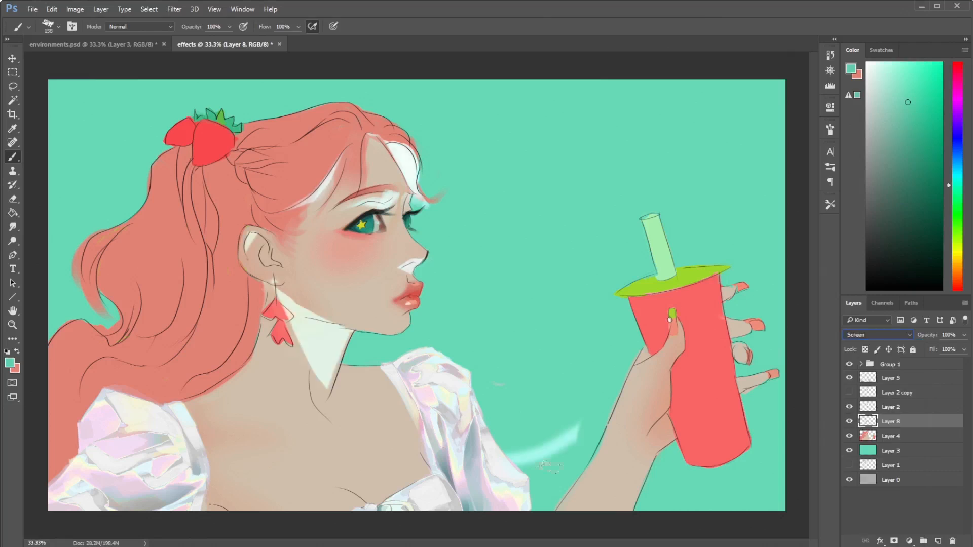
left_click(867, 289)
key("ctrl+z")
- Set Layer 8 to Color Dodge, try salmon and dark red strokes over the wrist, and undo them
left_click(882, 335)
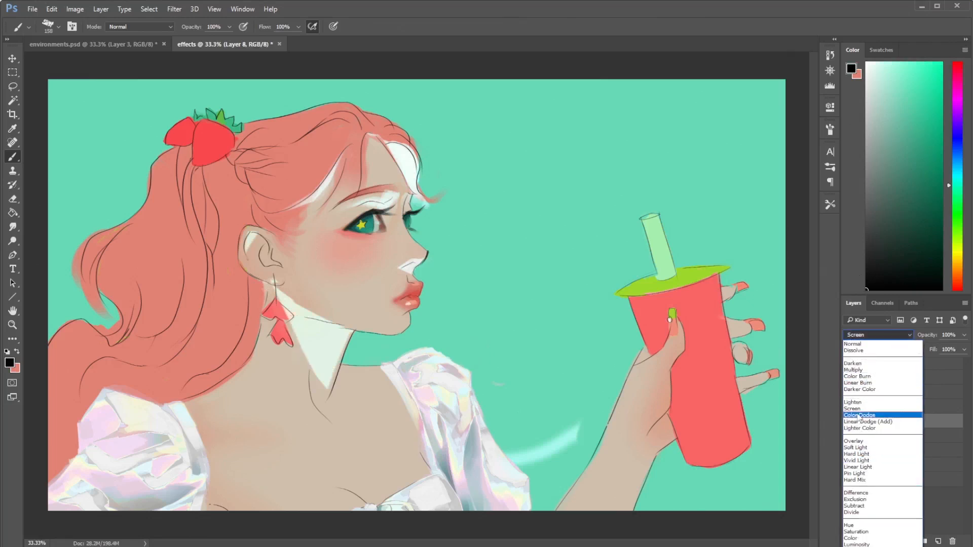
left_click(861, 416)
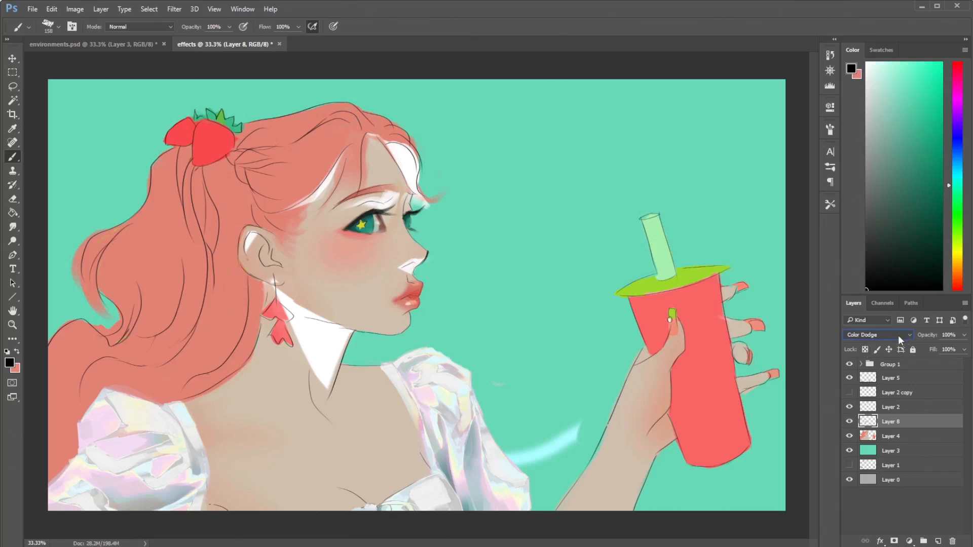
key("x")
mouse_move(662, 389)
left_mouse_down()
mouse_move(691, 405)
mouse_move(639, 431)
mouse_move(611, 417)
left_mouse_up()
left_click(922, 153)
key("ctrl+z")
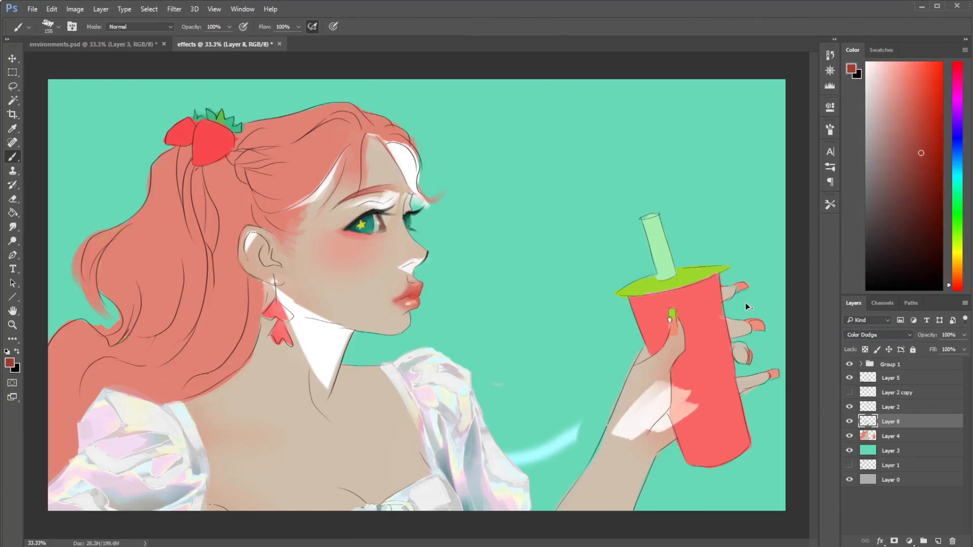
key("ctrl+alt+z")
mouse_move(669, 393)
left_mouse_down()
mouse_move(608, 421)
mouse_move(639, 429)
mouse_move(629, 454)
left_mouse_up()
left_click(907, 81)
key("ctrl+alt+z")
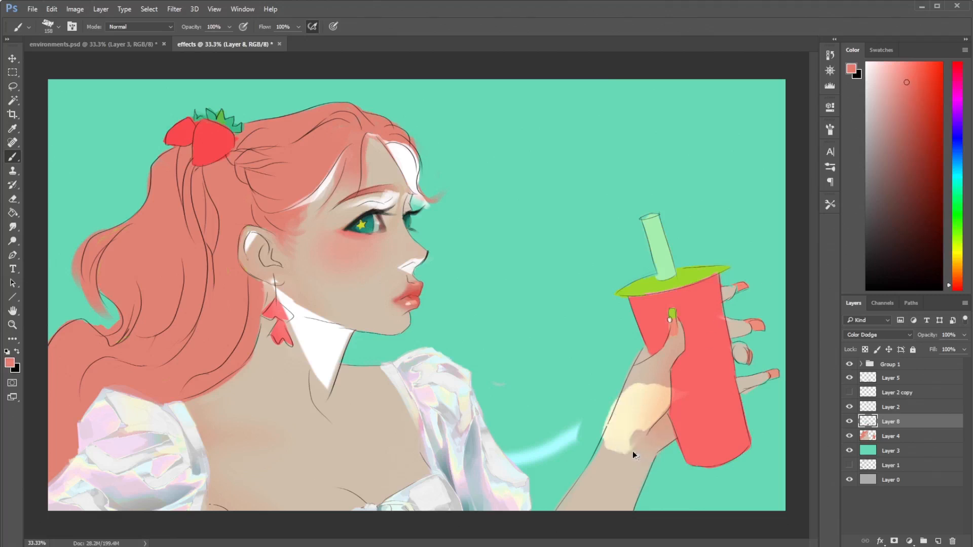
key("ctrl+alt+z")
- Change Layer 8 to Linear Dodge (Add) and paint salmon and dark red test strokes along the forearm
left_click(878, 335)
left_click(869, 422)
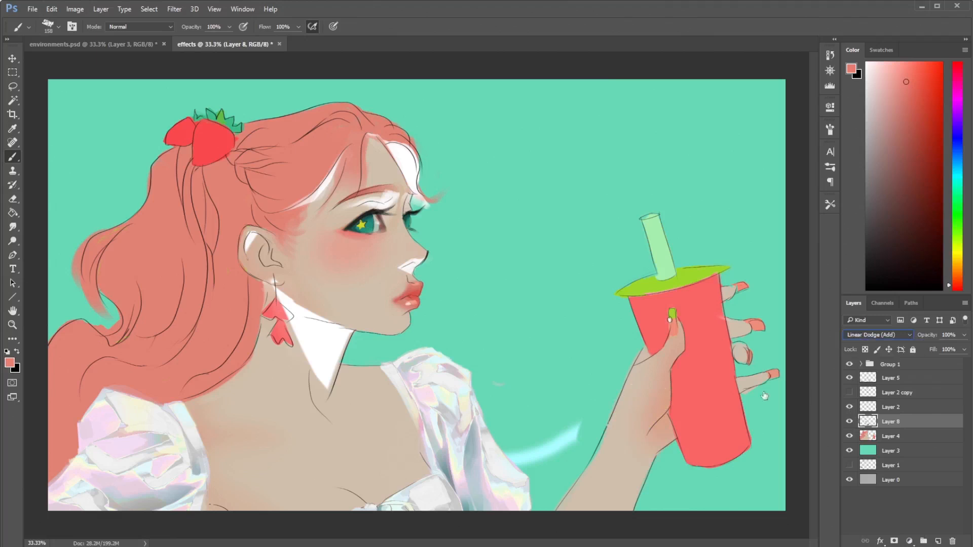
left_click_drag(652, 393, 583, 479)
left_click(919, 174)
mouse_move(659, 428)
left_mouse_down()
mouse_move(613, 481)
mouse_move(606, 474)
mouse_move(598, 494)
mouse_move(641, 492)
left_mouse_up()
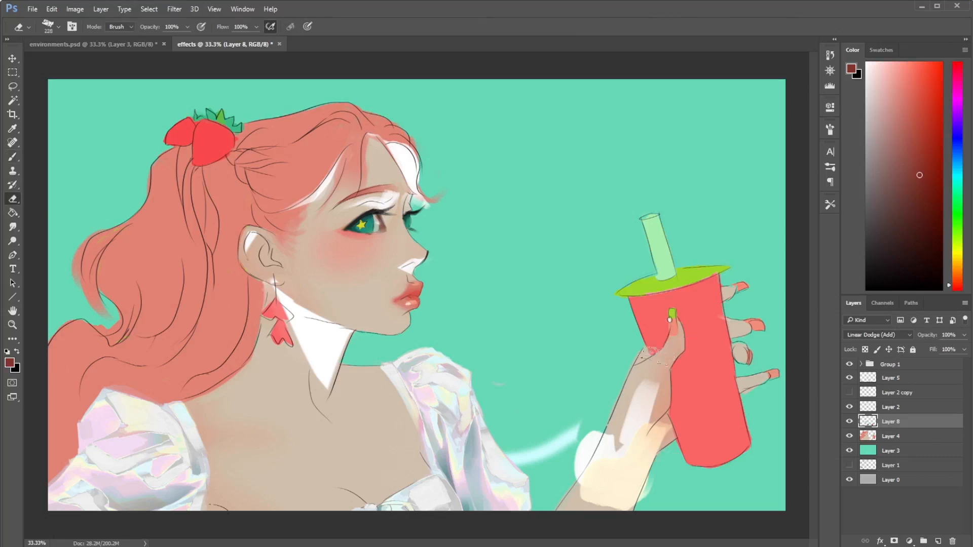
- Lasso the test strokes on the forearm and beside it, and clear them from Layer 8
key("l")
left_click_drag(586, 378, 653, 330)
mouse_move(500, 385)
left_mouse_down()
mouse_move(485, 390)
mouse_move(515, 355)
mouse_move(500, 364)
left_mouse_up()
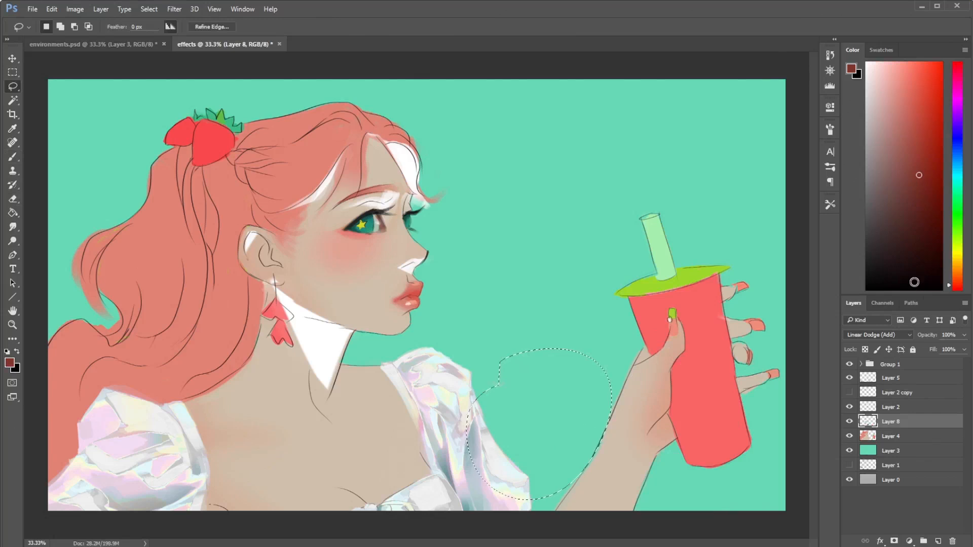
key("e")
key("ctrl+d")
- Erase the bright paint patches from the ear, neck, nose, forehead, eyelid and hairline
left_click_drag(248, 249, 254, 234)
mouse_move(276, 284)
left_mouse_down()
mouse_move(285, 335)
mouse_move(349, 334)
left_mouse_up()
left_click_drag(403, 269, 418, 263)
left_click_drag(420, 202, 395, 155)
left_click_drag(395, 195, 349, 204)
left_click_drag(335, 170, 304, 202)
key("b")
key("e")
left_click_drag(252, 234, 245, 261)
- Try muted red brush strokes along the ponytail's outer edge and undo them
key("b")
left_click(876, 118)
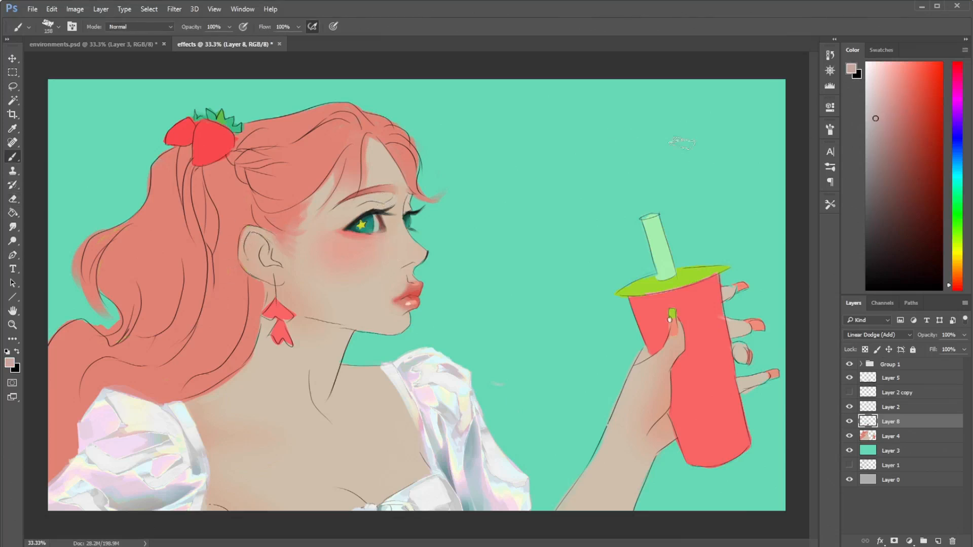
left_click(917, 122)
mouse_move(155, 168)
left_mouse_down()
mouse_move(159, 201)
mouse_move(93, 265)
left_mouse_up()
mouse_move(130, 218)
left_mouse_down()
mouse_move(84, 259)
mouse_move(93, 282)
left_mouse_up()
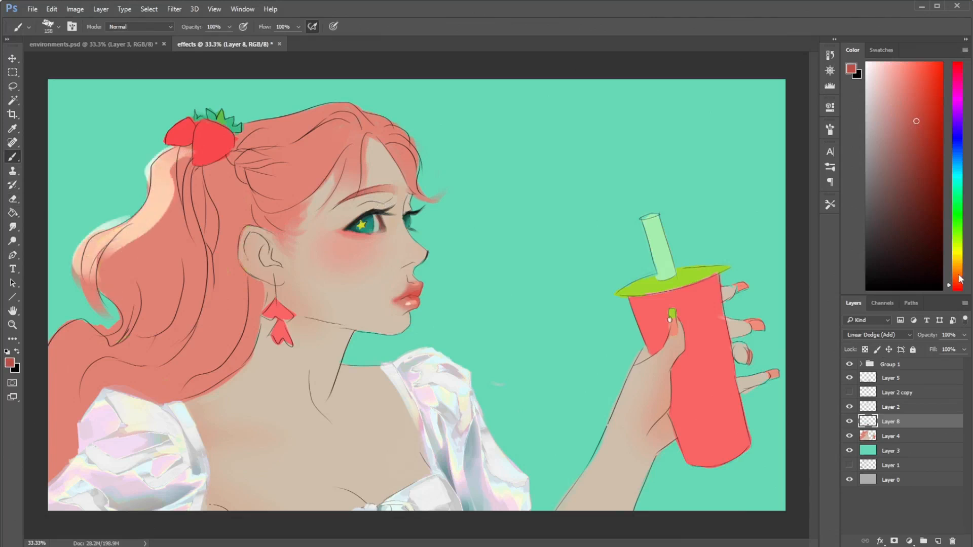
left_click(958, 274)
key("ctrl+alt+z")
key("ctrl+alt+z")
key("ctrl+alt+z")
- Paint brownish orange highlights on the ponytail's outer edge, strawberries and crown, erasing the overflow
left_click(916, 135)
mouse_move(188, 147)
left_mouse_down()
mouse_move(136, 215)
mouse_move(104, 235)
mouse_move(87, 297)
mouse_move(98, 265)
mouse_move(89, 317)
left_mouse_up()
key("e")
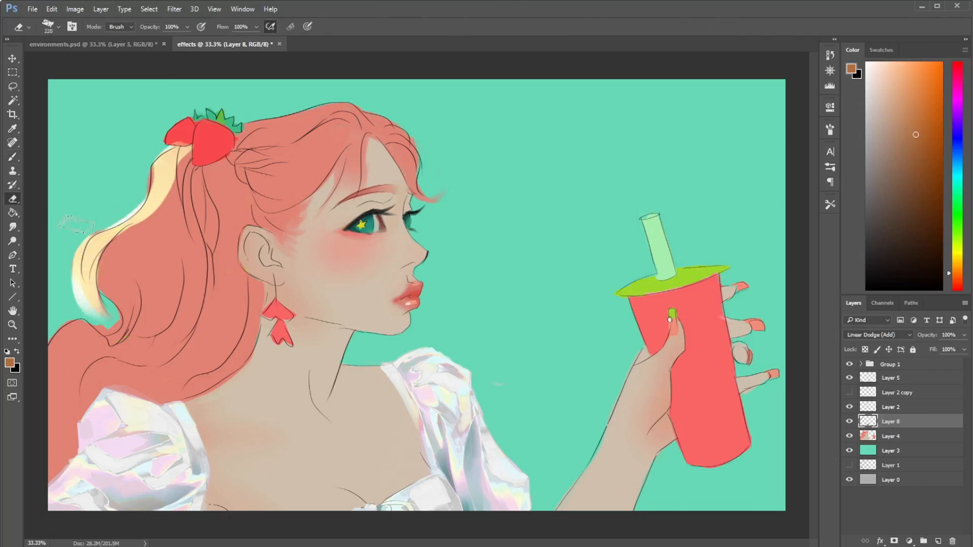
left_click_drag(143, 199, 85, 238)
key("b")
mouse_move(175, 140)
left_mouse_down()
mouse_move(188, 122)
mouse_move(169, 136)
left_mouse_up()
mouse_move(238, 124)
left_mouse_down()
mouse_move(335, 100)
mouse_move(226, 136)
left_mouse_up()
key("e")
left_click_drag(327, 94, 351, 102)
- Add brownish orange highlights to the inner ponytail, braid and lower hair, and undo a trial stroke along the jaw
key("b")
mouse_move(143, 222)
left_mouse_down()
mouse_move(109, 281)
mouse_move(116, 306)
left_mouse_up()
key("e")
key("b")
mouse_move(193, 157)
left_mouse_down()
mouse_move(194, 268)
mouse_move(171, 309)
left_mouse_up()
mouse_move(251, 180)
left_mouse_down()
mouse_move(298, 184)
mouse_move(241, 165)
left_mouse_up()
mouse_move(241, 165)
left_mouse_down()
mouse_move(340, 124)
mouse_move(289, 170)
mouse_move(290, 183)
left_mouse_up()
key("e")
left_click_drag(354, 122, 305, 161)
key("b")
mouse_move(96, 327)
left_mouse_down()
mouse_move(50, 378)
mouse_move(94, 426)
left_mouse_up()
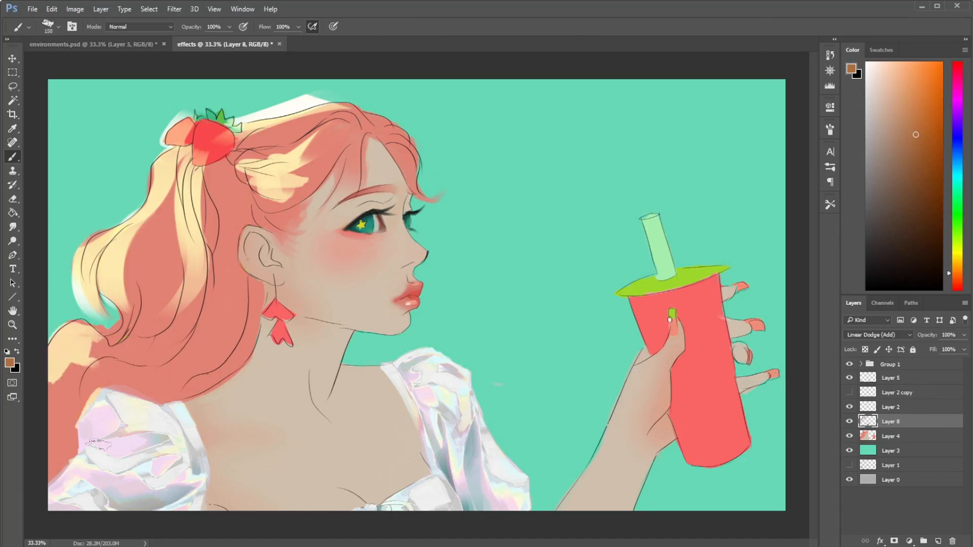
mouse_move(242, 242)
left_mouse_down()
mouse_move(256, 271)
mouse_move(385, 338)
left_mouse_up()
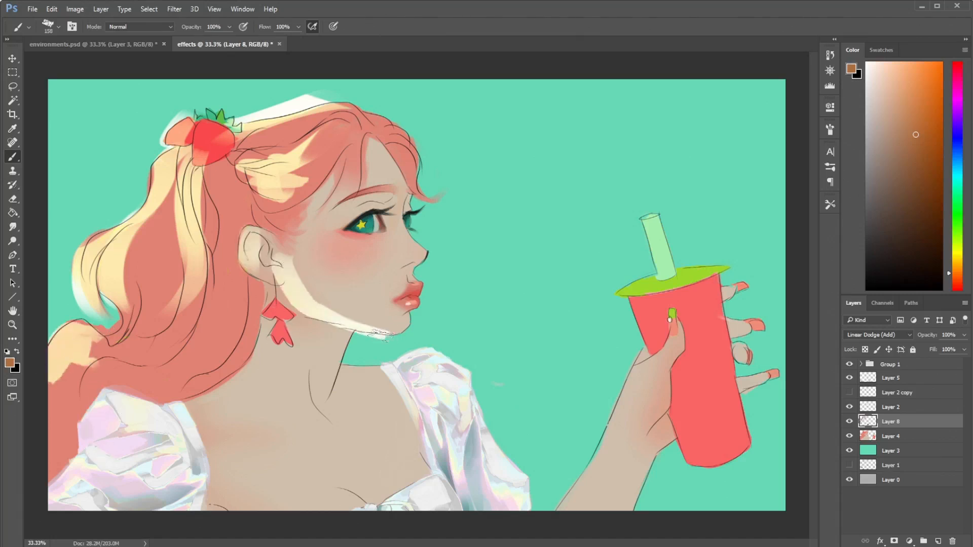
key("ctrl+z")
- Set Layer 8 to Lighter Color and test pale peach and orange strokes across the chest, undoing the last stroke
left_click(879, 334)
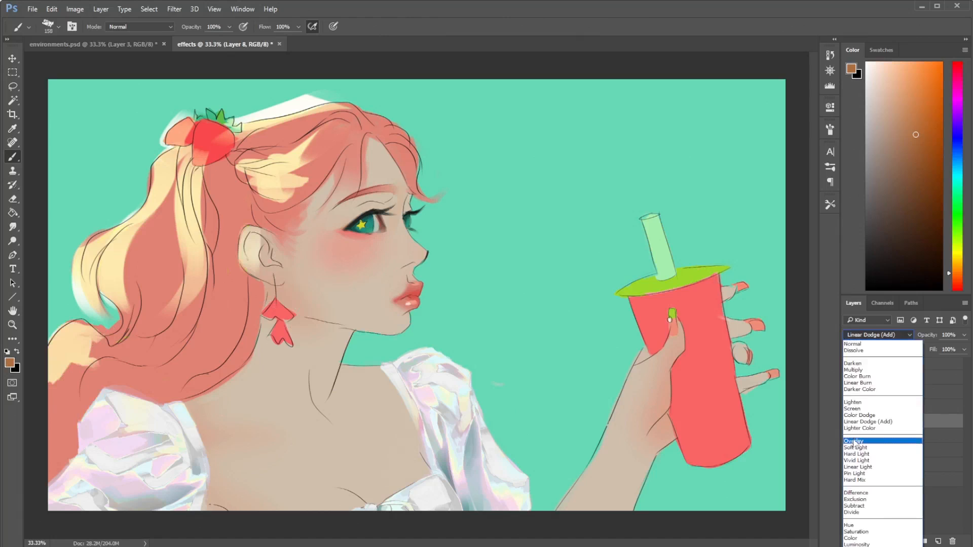
left_click(876, 428)
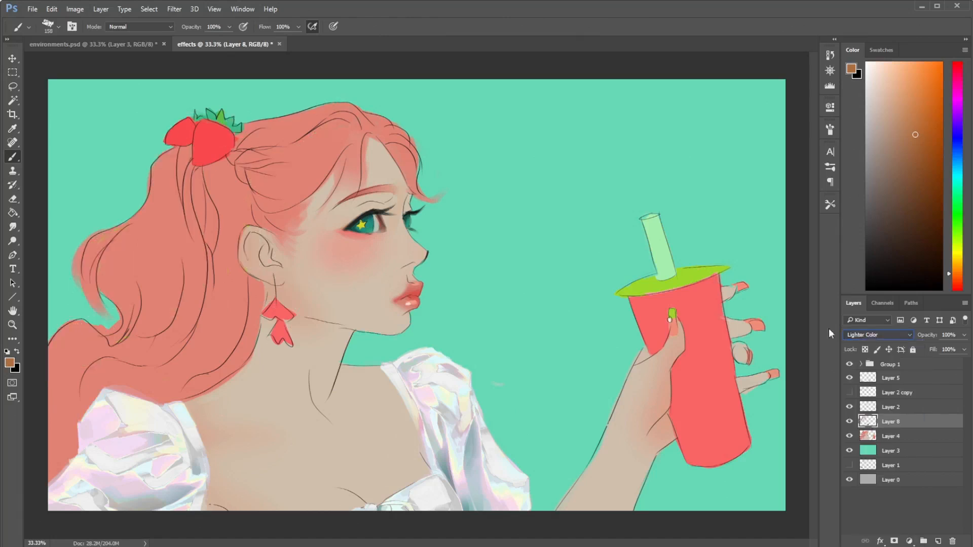
left_click(902, 62)
left_click(936, 241)
left_click(906, 72)
left_click(872, 62)
mouse_move(400, 400)
left_mouse_down()
mouse_move(310, 436)
mouse_move(304, 459)
left_mouse_up()
left_click(922, 95)
mouse_move(378, 403)
left_mouse_down()
mouse_move(312, 451)
mouse_move(298, 395)
left_mouse_up()
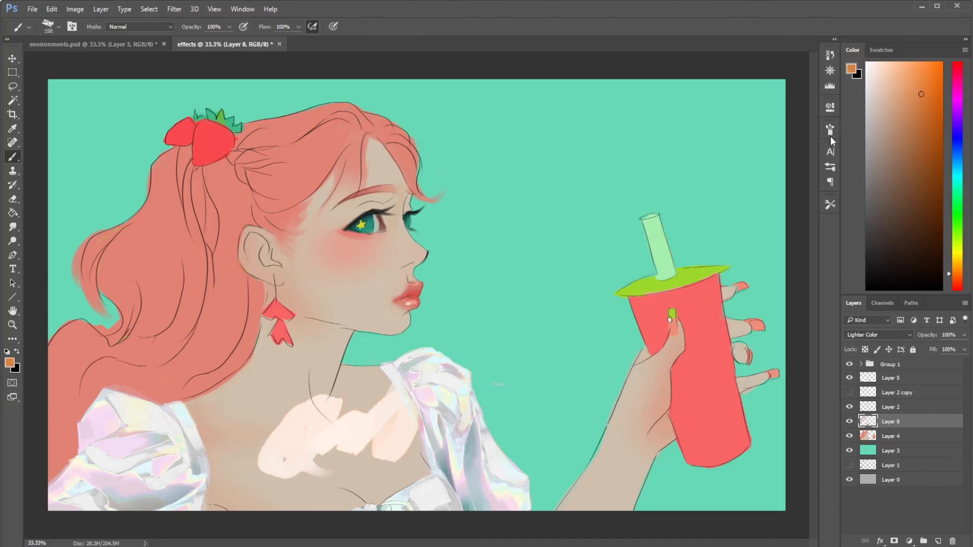
key("ctrl+z")
- Try a pale peach stroke looping over the neck and chest, and undo it
left_click(881, 62)
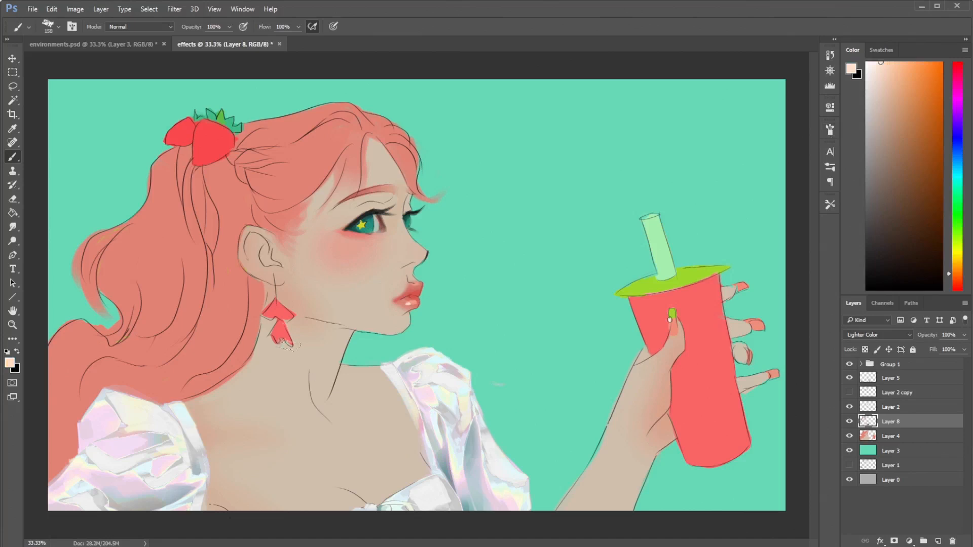
mouse_move(293, 310)
left_mouse_down()
mouse_move(312, 406)
mouse_move(349, 385)
mouse_move(304, 376)
mouse_move(322, 364)
left_mouse_up()
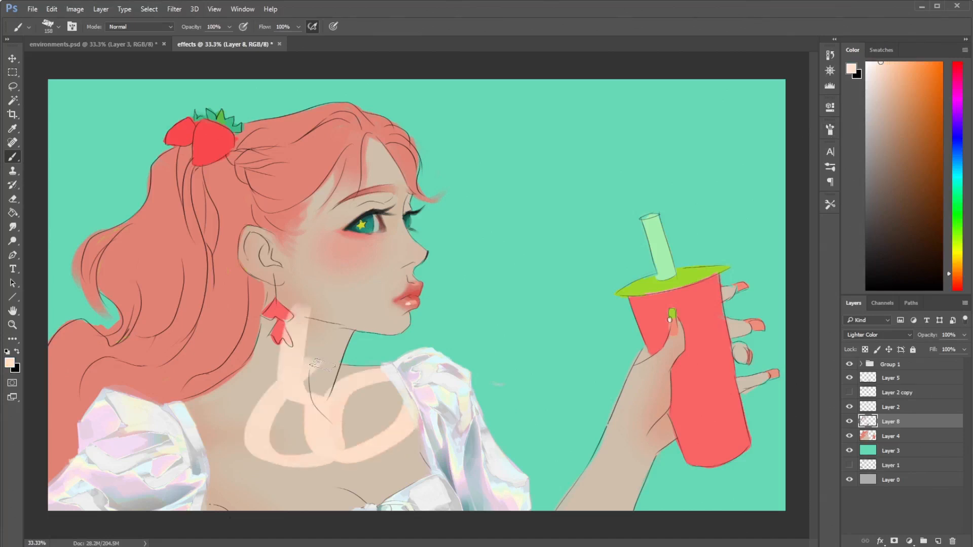
key("ctrl+z")
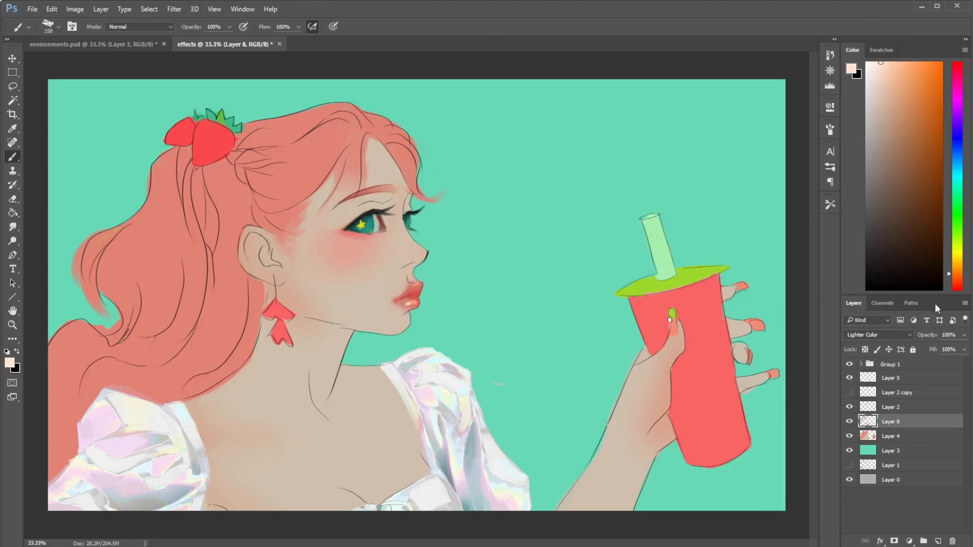
- Change Layer 8 to Overlay and paint a pale peach zigzag across the chest
left_click(880, 335)
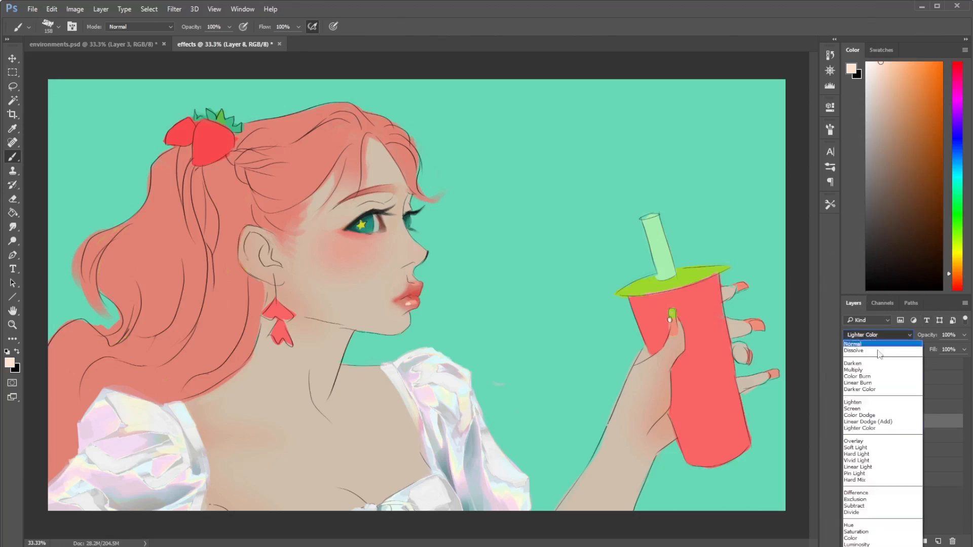
left_click(854, 441)
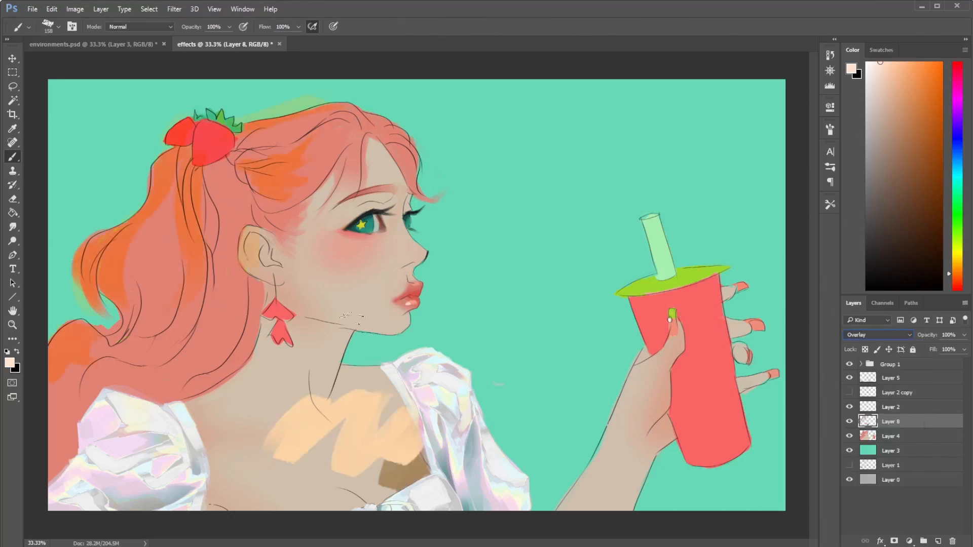
left_click_drag(310, 459, 372, 385)
- Lasso the character's hair, face and chest, clear the Layer 8 paint inside, and deselect
key("l")
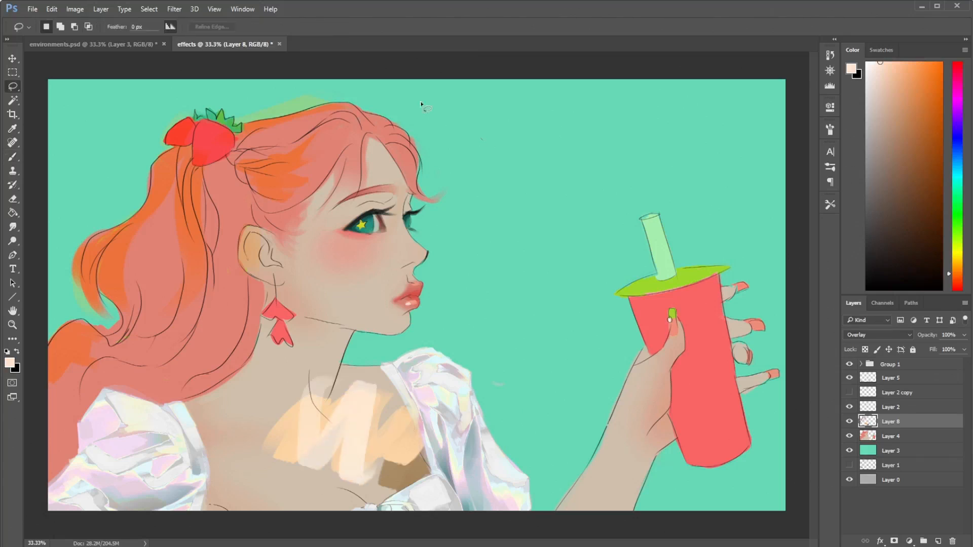
mouse_move(31, 200)
left_mouse_down()
mouse_move(491, 307)
mouse_move(405, 134)
mouse_move(385, 130)
left_mouse_up()
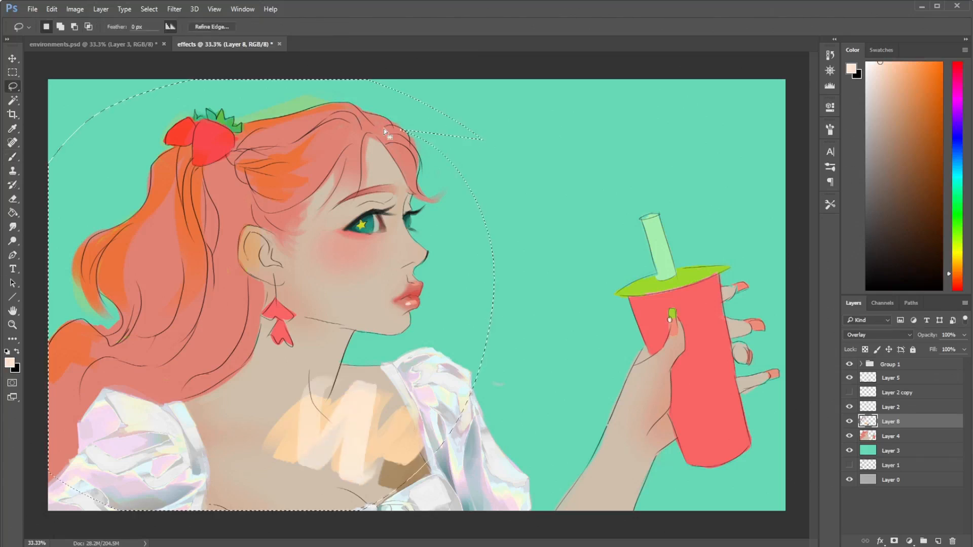
key("Delete")
key("ctrl+d")
key("e")
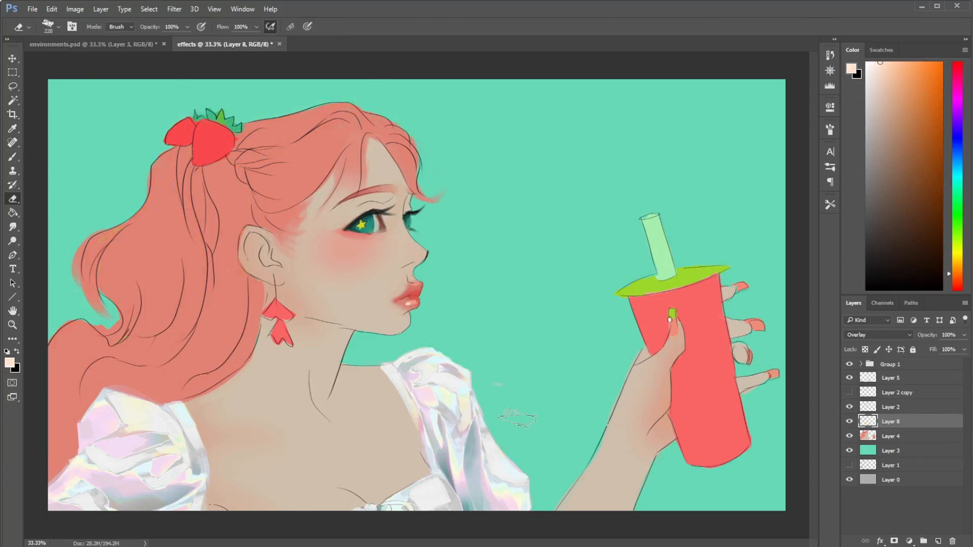
- Paint light orange highlights along the ponytail's outer edge and over the strawberries, softening the edge with the Eraser
key("b")
left_click(902, 72)
left_click_drag(174, 154, 147, 216)
left_click_drag(144, 174, 97, 243)
key("e")
mouse_move(133, 188)
left_mouse_down()
mouse_move(100, 222)
mouse_move(156, 202)
mouse_move(112, 247)
mouse_move(129, 226)
mouse_move(109, 280)
mouse_move(84, 266)
left_mouse_up()
key("b")
left_click_drag(93, 233, 79, 274)
left_click_drag(183, 163, 174, 205)
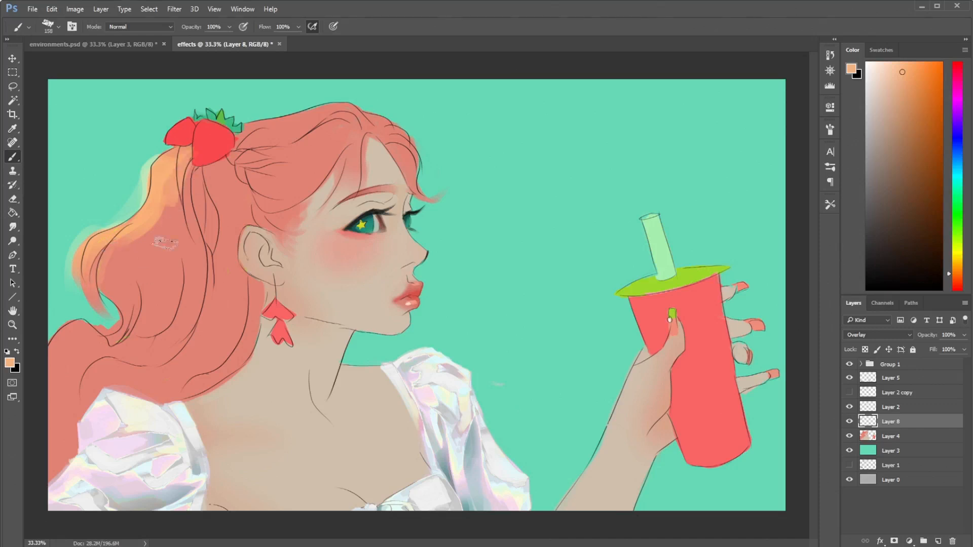
left_click_drag(189, 123, 202, 165)
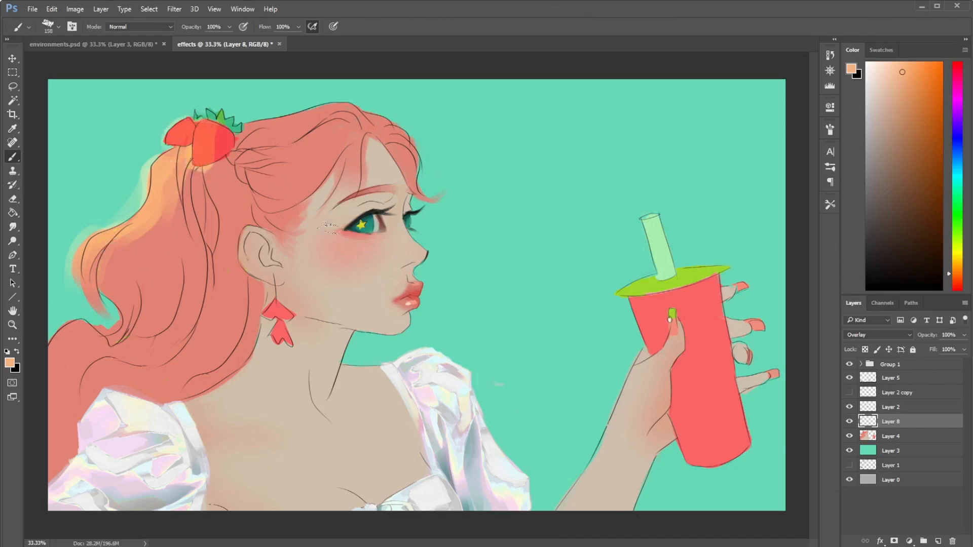
- Paint a light orange patch over the cheek and shape its edges with the Eraser
left_click_drag(350, 226, 357, 227)
left_click_drag(291, 223, 309, 314)
left_click_drag(319, 243, 332, 311)
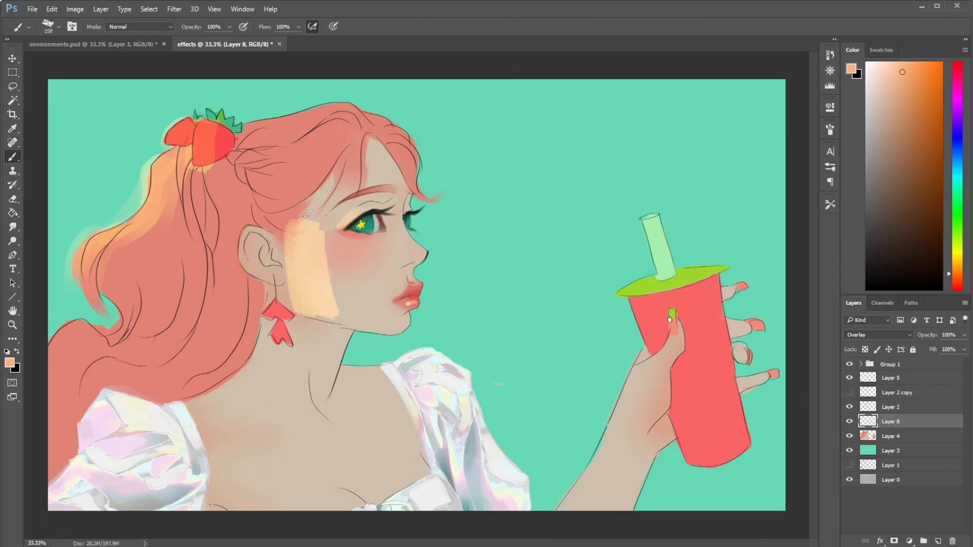
key("e")
left_click_drag(299, 223, 317, 308)
key("b")
mouse_move(317, 236)
left_mouse_down()
mouse_move(344, 275)
mouse_move(358, 252)
mouse_move(330, 244)
mouse_move(373, 244)
mouse_move(366, 285)
mouse_move(347, 240)
mouse_move(337, 260)
mouse_move(403, 241)
mouse_move(379, 284)
left_mouse_up()
key("e")
key("b")
- Extend the light orange patches over the forehead, nose, mouth and jaw, leaving shadow bands between them
left_click_drag(398, 246, 401, 280)
mouse_move(363, 170)
left_mouse_down()
mouse_move(350, 223)
mouse_move(325, 172)
mouse_move(350, 163)
mouse_move(304, 139)
mouse_move(315, 213)
mouse_move(299, 147)
mouse_move(279, 216)
mouse_move(355, 240)
left_mouse_up()
key("e")
key("b")
mouse_move(309, 245)
left_mouse_down()
mouse_move(303, 292)
mouse_move(388, 276)
mouse_move(421, 309)
left_mouse_up()
key("e")
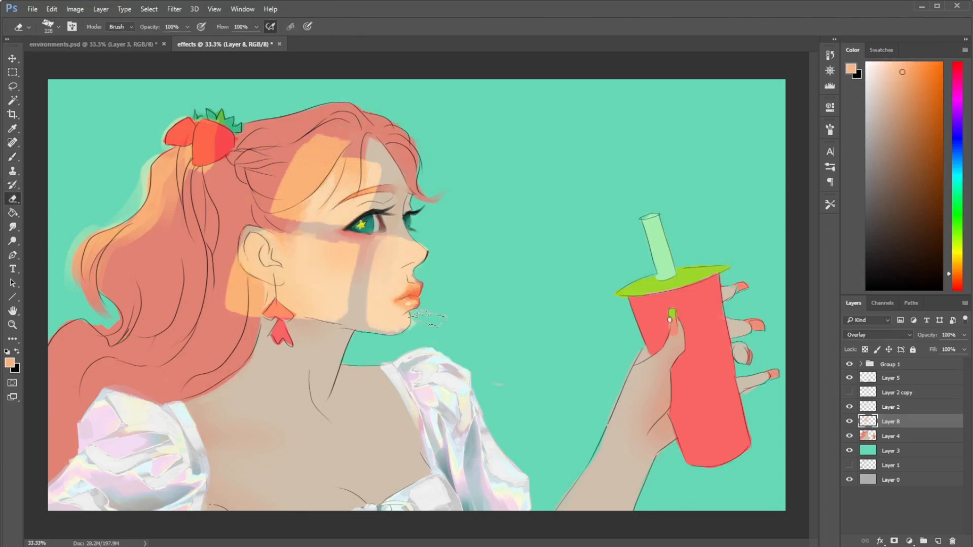
- Continue the light orange window-pane pattern across the upper hair and ponytail
key("b")
mouse_move(284, 132)
left_mouse_down()
mouse_move(243, 192)
mouse_move(210, 148)
left_mouse_up()
mouse_move(152, 228)
left_mouse_down()
mouse_move(193, 289)
mouse_move(180, 315)
mouse_move(109, 299)
mouse_move(174, 234)
left_mouse_up()
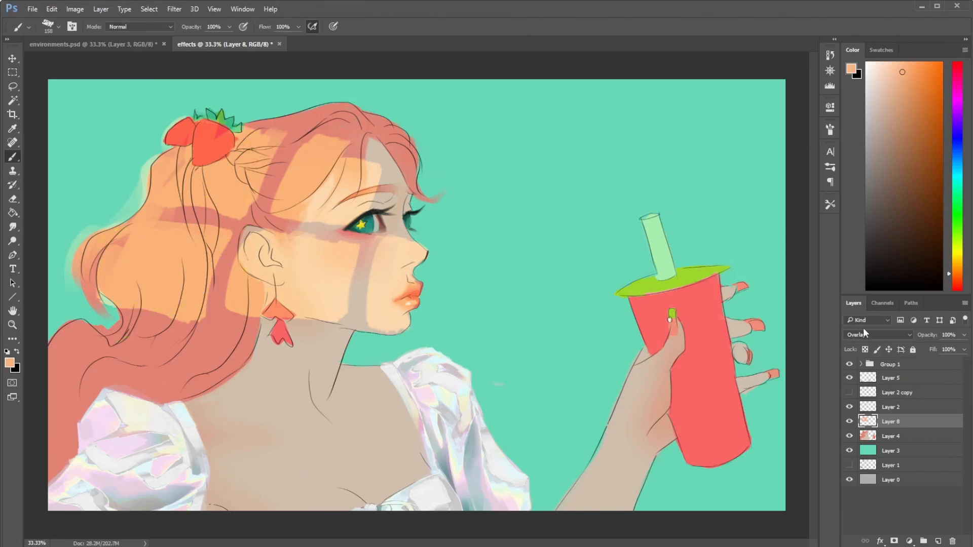
- Switch Layer 8 through Soft Light, Hard Light, Vivid Light, Linear Light and Pin Light to compare the blending modes
left_click(865, 335)
left_click(856, 449)
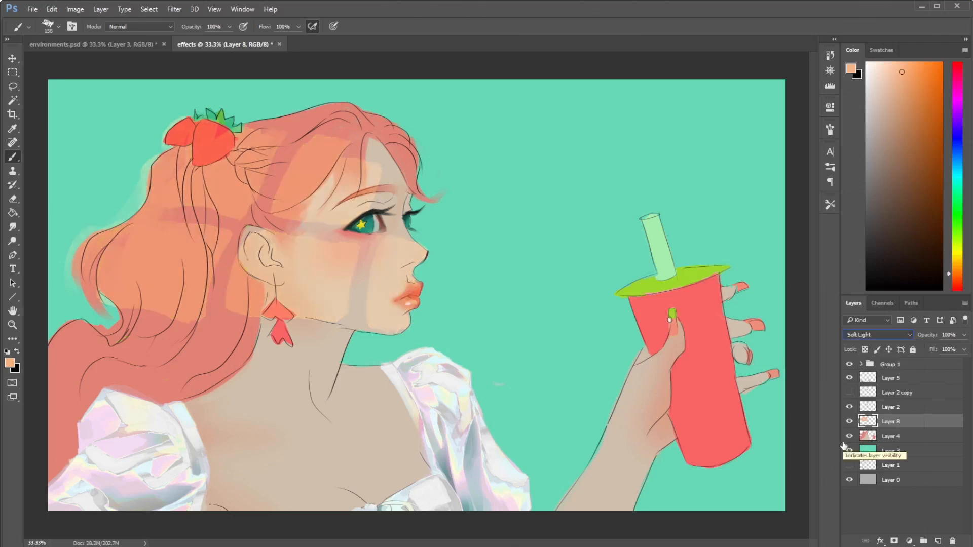
key("Down")
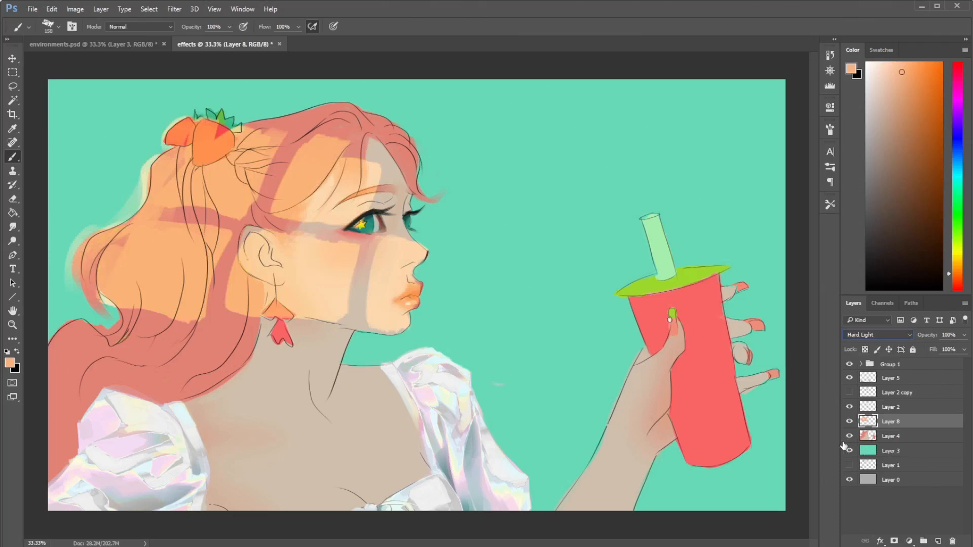
key("Down")
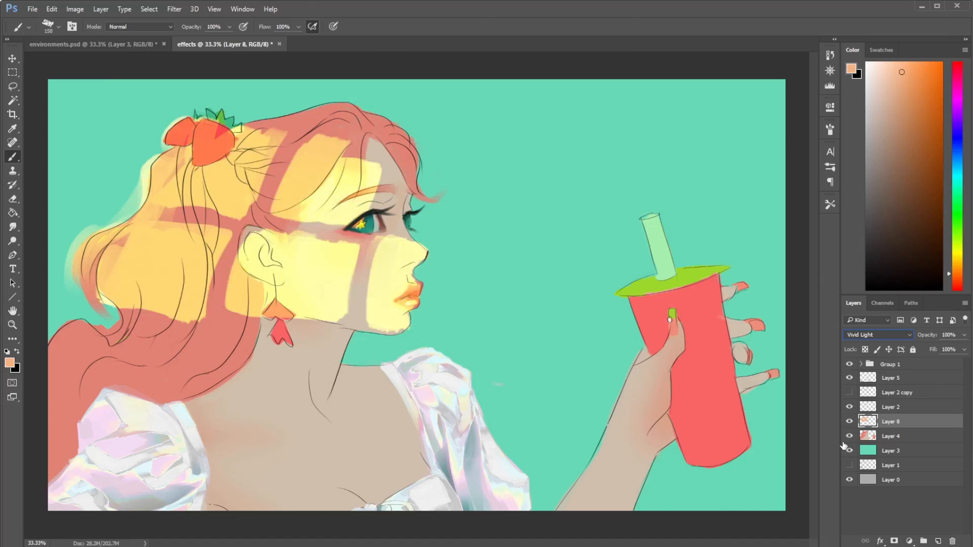
key("Down")
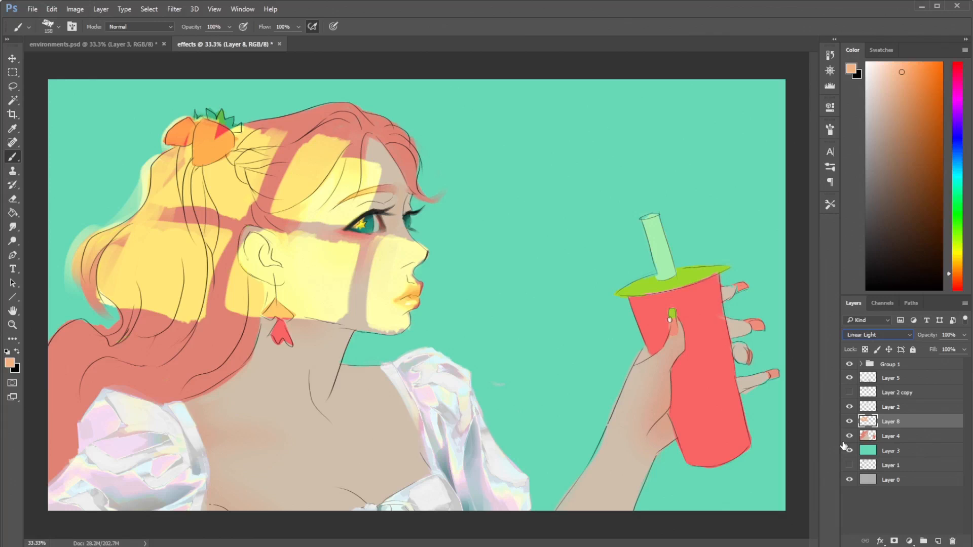
key("Down")
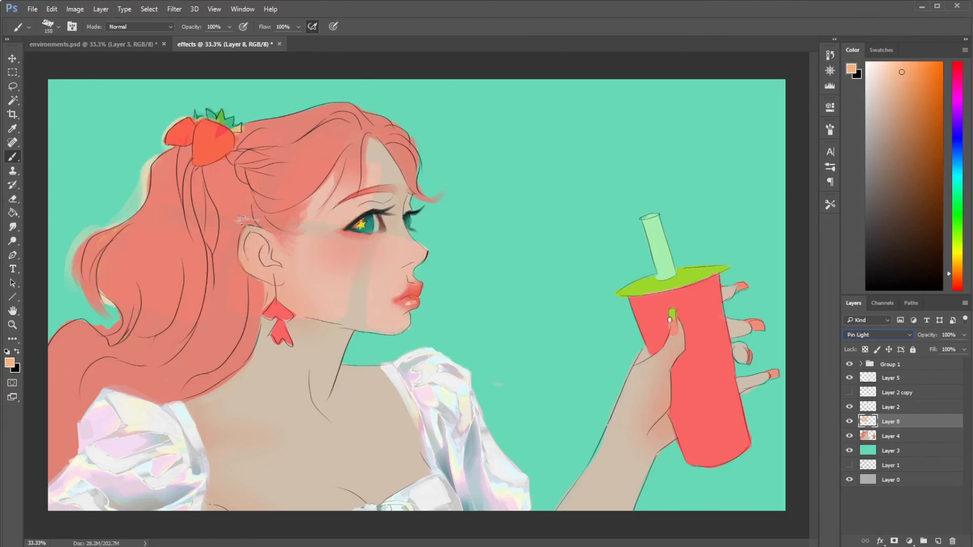
- Try an off-white patch on the neck below the earring in Pin Light mode
left_click_drag(876, 76, 866, 76)
mouse_move(211, 336)
left_mouse_down()
mouse_move(249, 392)
mouse_move(270, 370)
left_mouse_up()
key("ctrl+z")
mouse_move(327, 340)
left_mouse_down()
mouse_move(307, 366)
mouse_move(286, 355)
mouse_move(251, 377)
left_mouse_up()
- Try a pale green stroke on the neck and remove the test paint there
left_click(881, 72)
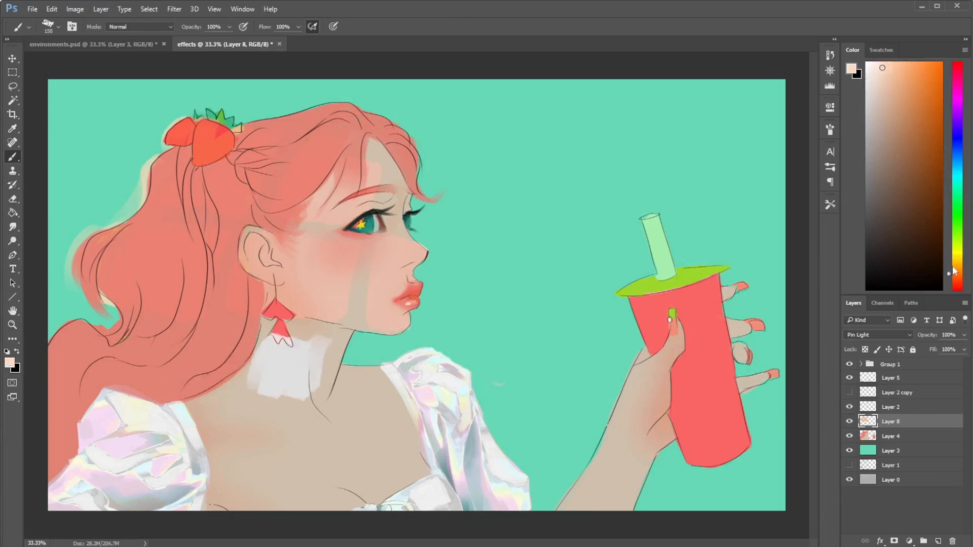
left_click(955, 231)
left_click(881, 67)
mouse_move(304, 323)
left_mouse_down()
mouse_move(283, 398)
mouse_move(312, 374)
left_mouse_up()
key("ctrl+z")
mouse_move(282, 339)
left_mouse_down()
mouse_move(296, 389)
mouse_move(315, 375)
mouse_move(291, 409)
mouse_move(263, 350)
left_mouse_up()
key("e")
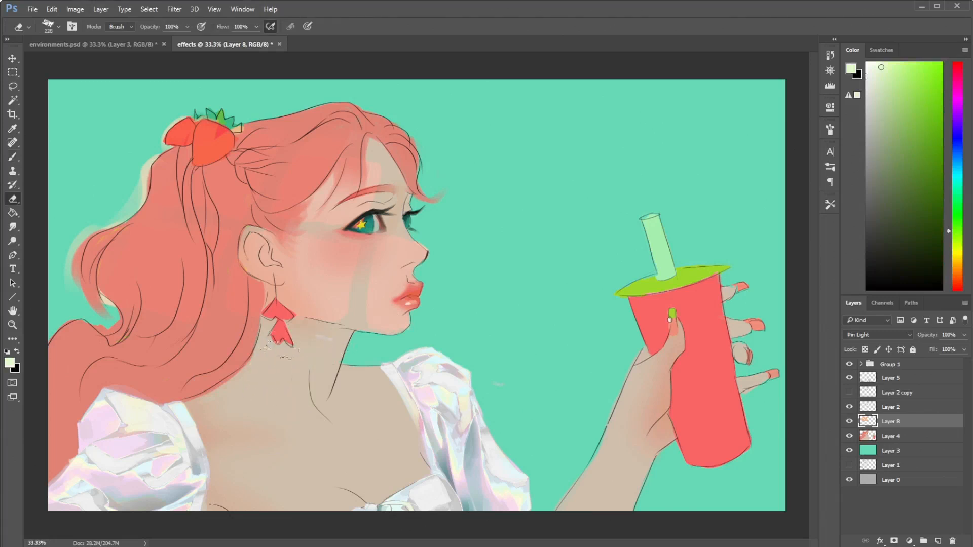
key("b")
- Set Layer 8 to Hard Mix, and step through Difference, Exclusion and Subtract to compare their effects
left_click(878, 335)
left_click(855, 480)
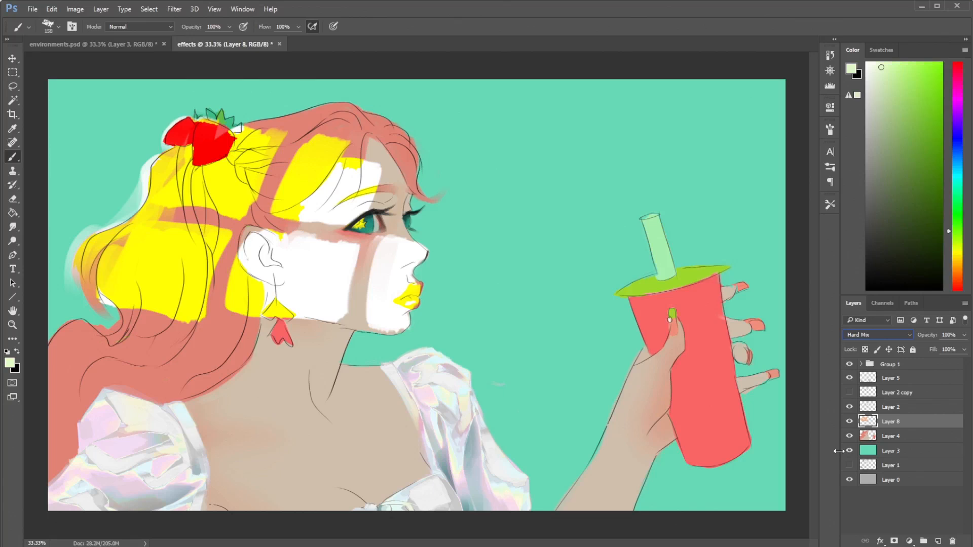
key("Down")
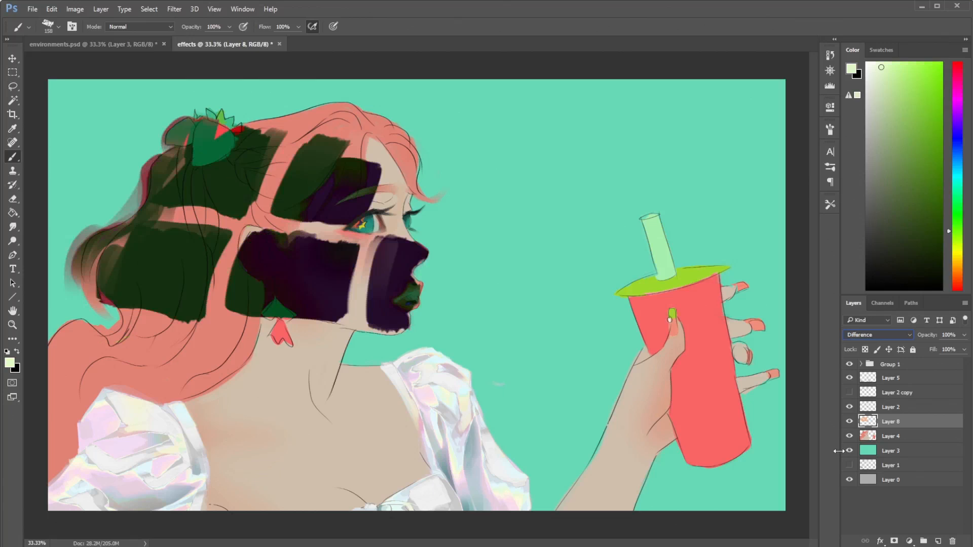
key("Down")
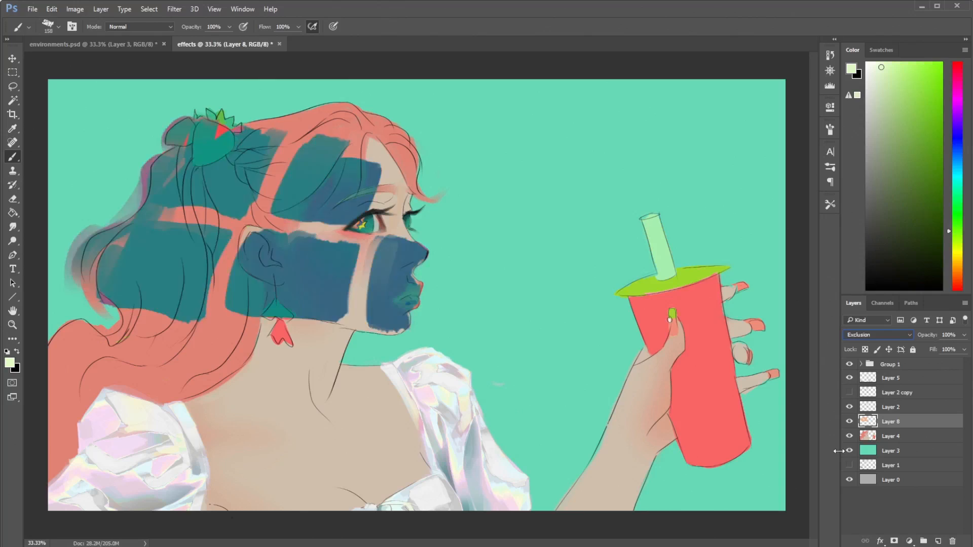
key("Down")
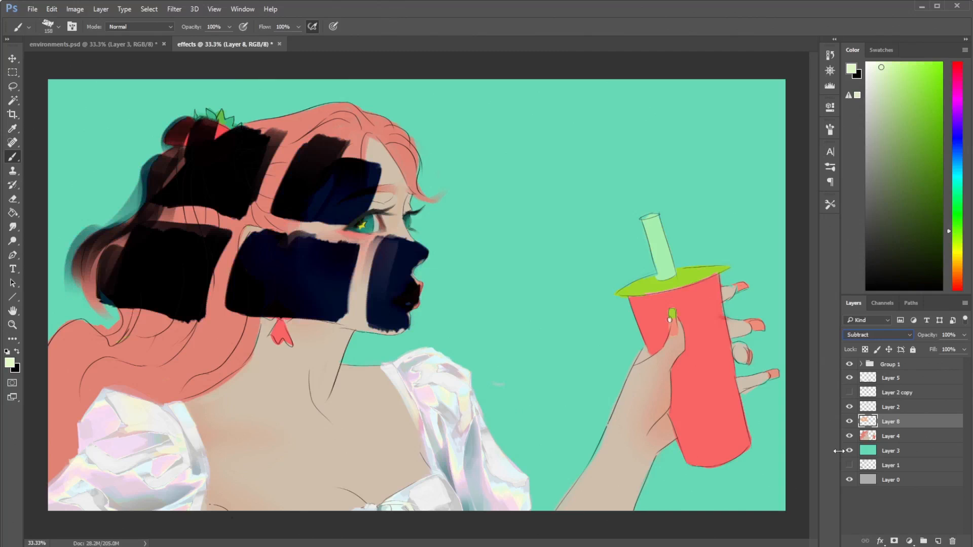
- Step Layer 8 through the Hue, Saturation, Color and Luminosity blending modes
key("Down")
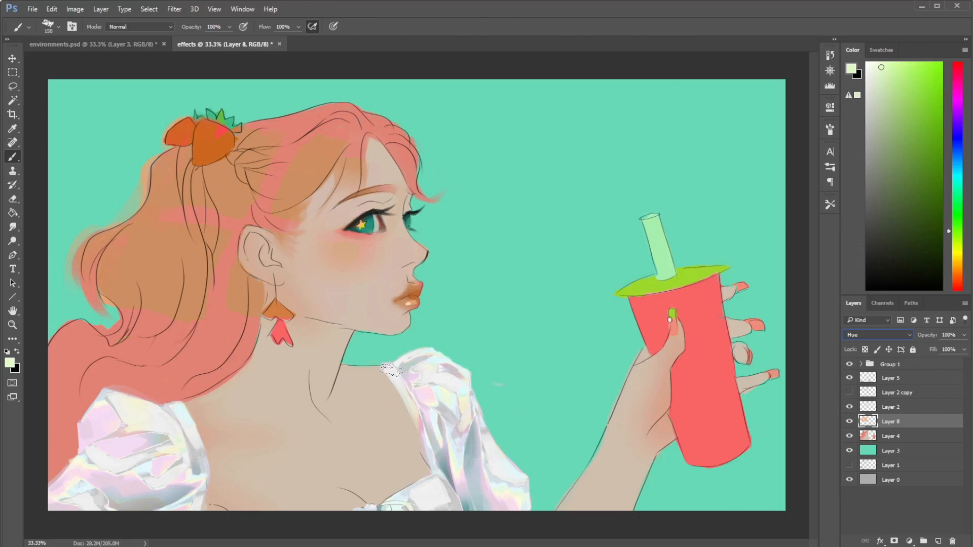
key("Down")
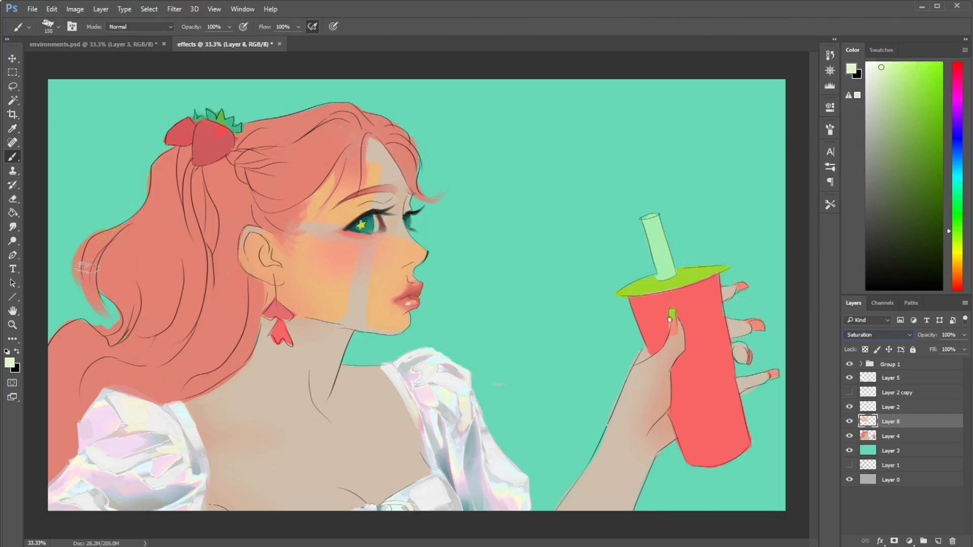
key("shift+plus")
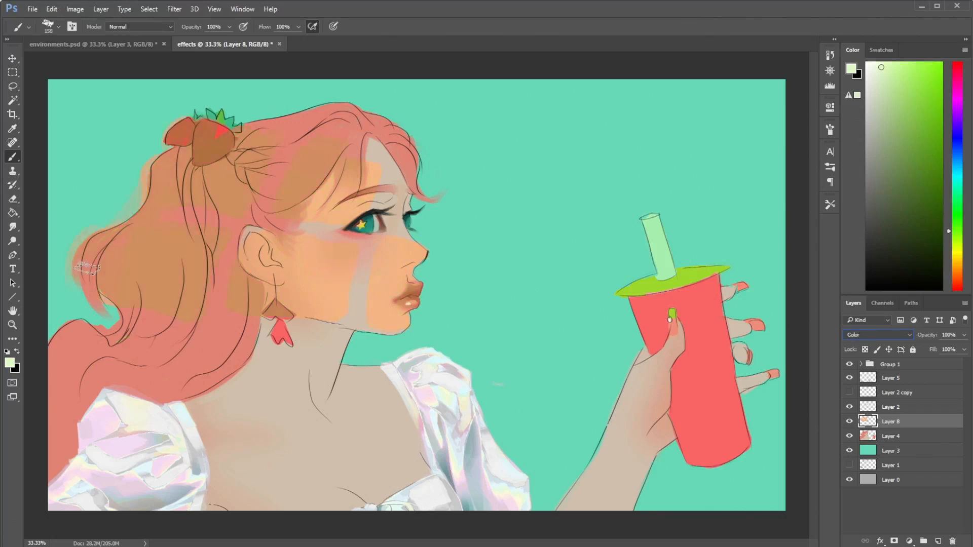
key("shift+plus")
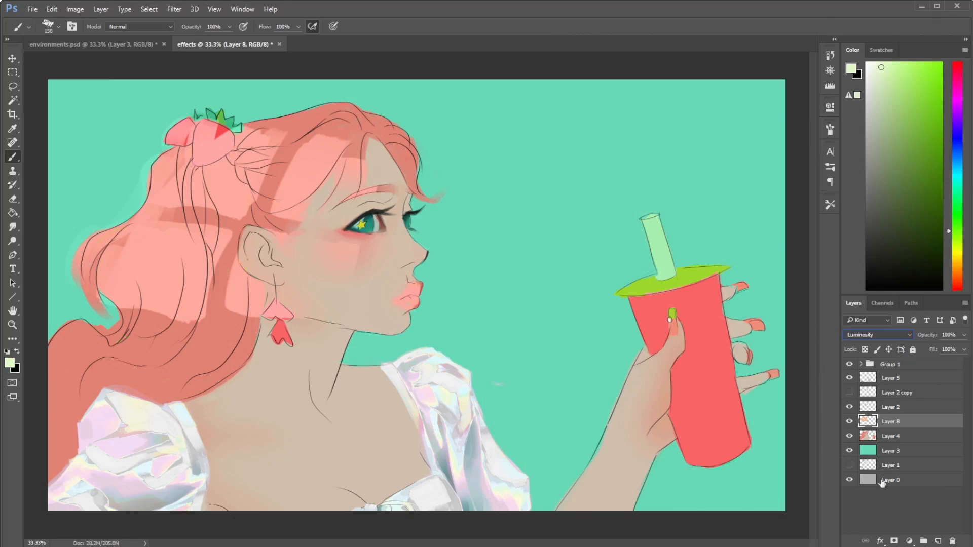
- Paint two curved coral-red bands on Layer 3, sweeping from the upper and right canvas edges towards the character's nose
left_click(903, 498)
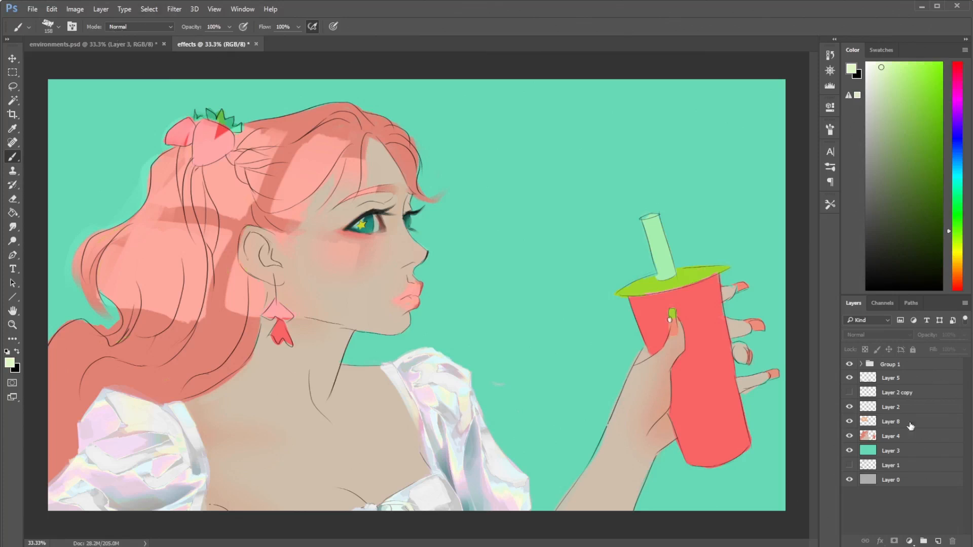
left_click(900, 452)
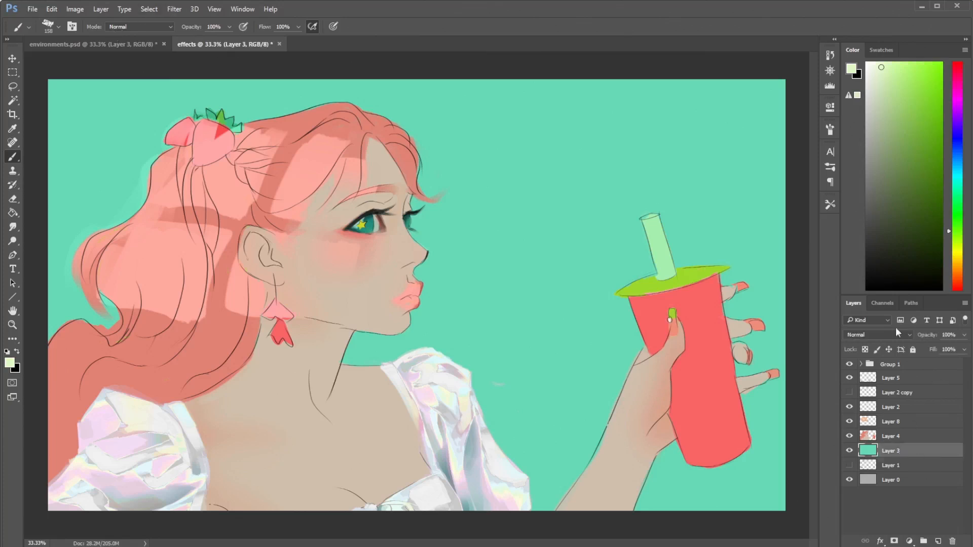
left_click(957, 274)
left_click(932, 95)
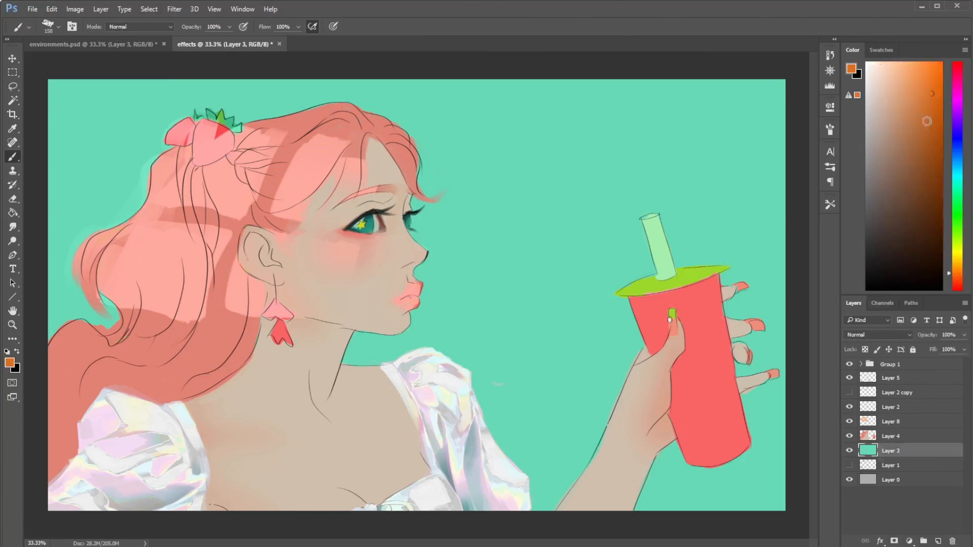
left_click_drag(957, 267, 957, 292)
left_click_drag(921, 104, 909, 62)
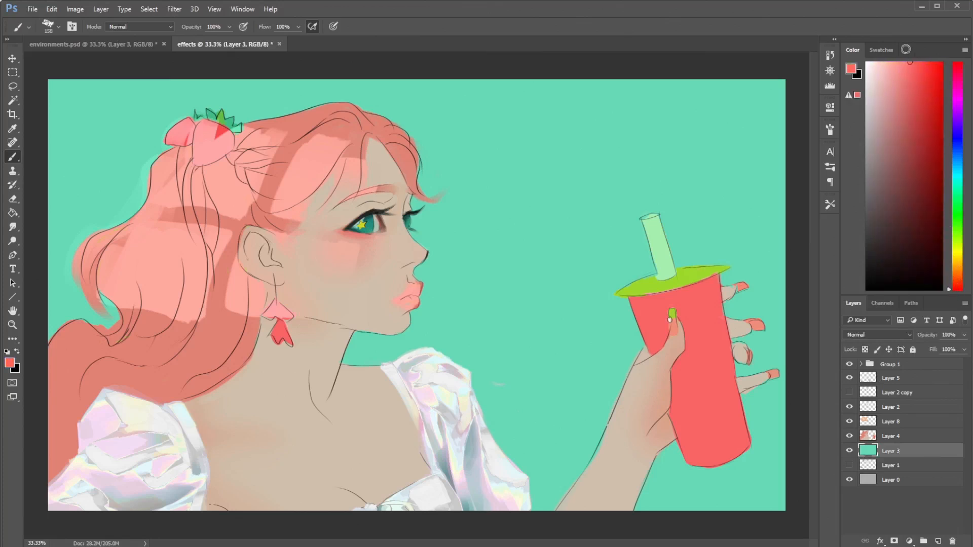
mouse_move(616, 76)
left_mouse_down()
mouse_move(494, 233)
mouse_move(431, 256)
left_mouse_up()
mouse_move(791, 140)
left_mouse_down()
mouse_move(720, 204)
mouse_move(484, 248)
left_mouse_up()
- Delete Layer 8 and Layer 2, and show Layer 2 copy
left_click(921, 383)
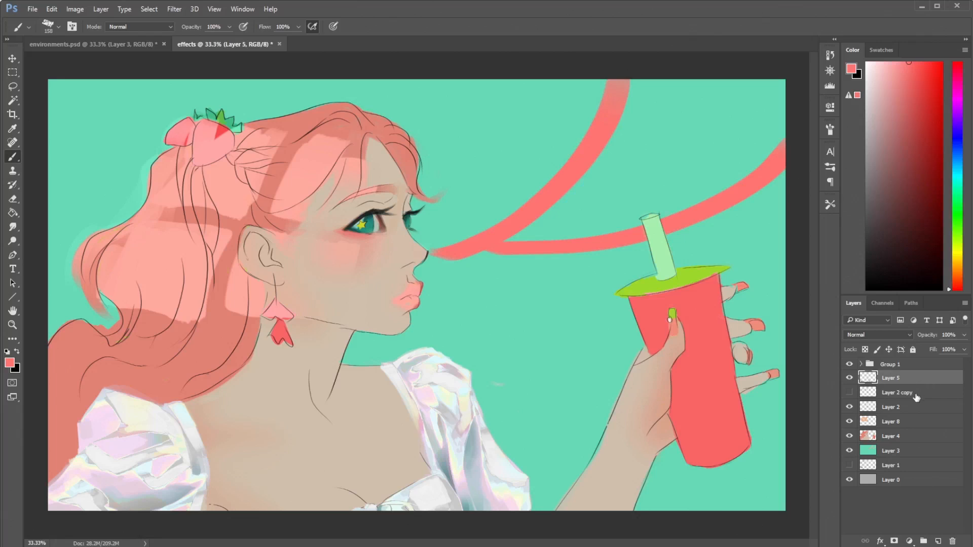
left_click(911, 409)
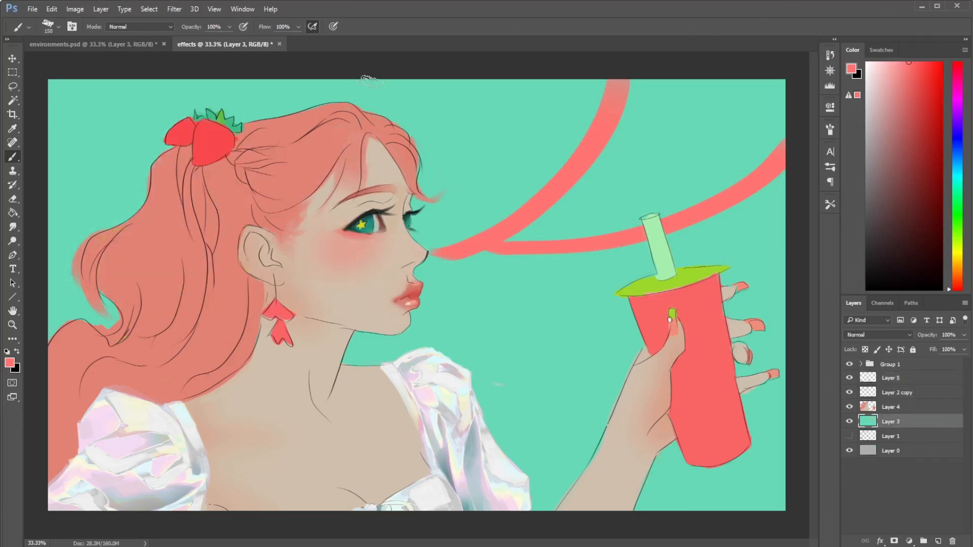
- Paint more coral-red bands on Layer 3 that radiate from the face to the remaining edges of the background
left_click_drag(335, 74, 336, 104)
left_click_drag(426, 256, 436, 264)
left_click_drag(97, 89, 350, 234)
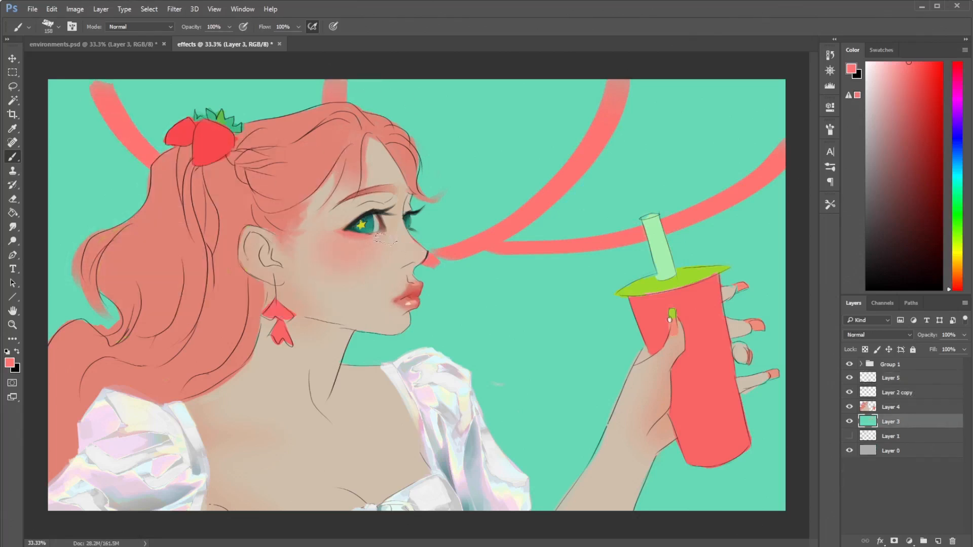
left_click_drag(50, 279, 247, 282)
mouse_move(446, 280)
left_mouse_down()
mouse_move(621, 352)
mouse_move(741, 519)
mouse_move(476, 323)
mouse_move(543, 532)
left_mouse_up()
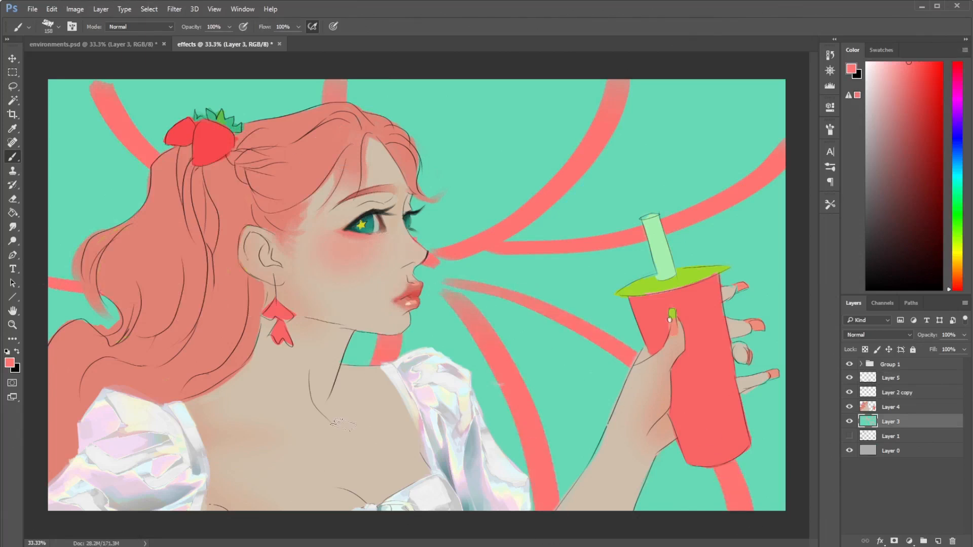
- Try a Spin Radial Blur on Layer 3 with amount 26 and Good quality, and undo it
left_click(174, 8)
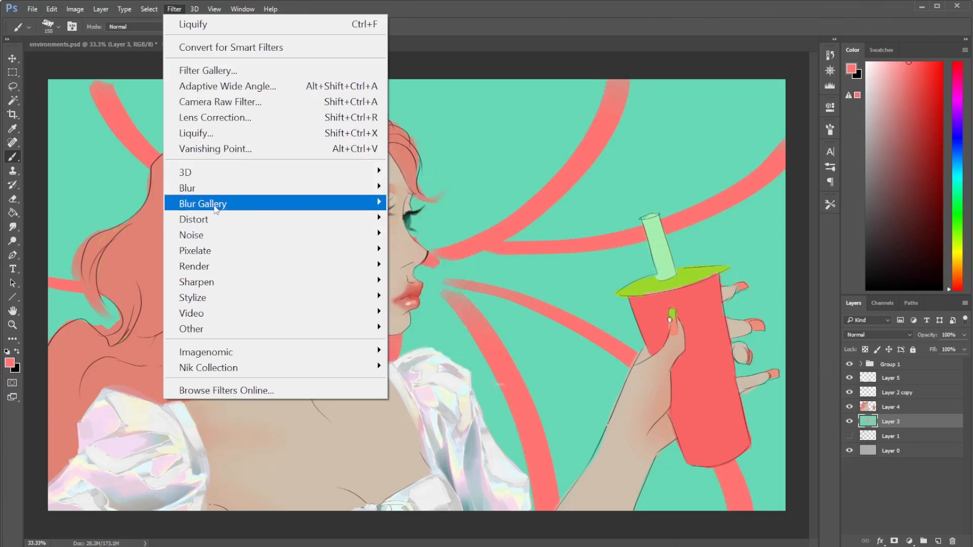
mouse_move(218, 208)
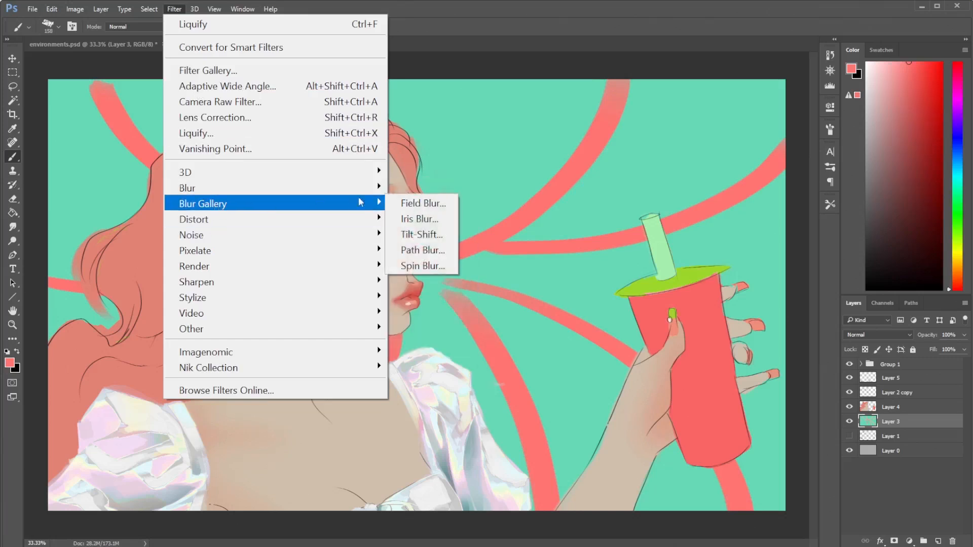
mouse_move(306, 192)
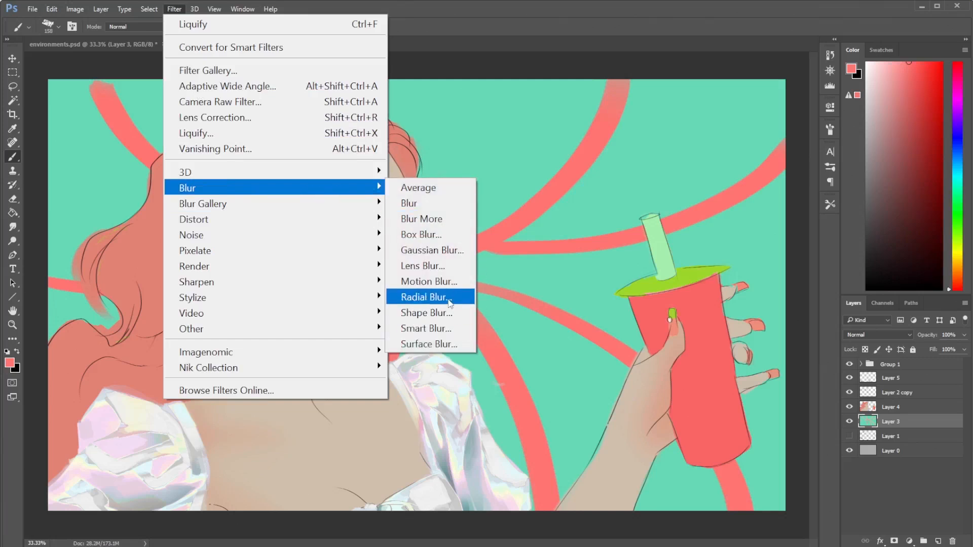
left_click(459, 298)
left_click_drag(476, 244, 484, 244)
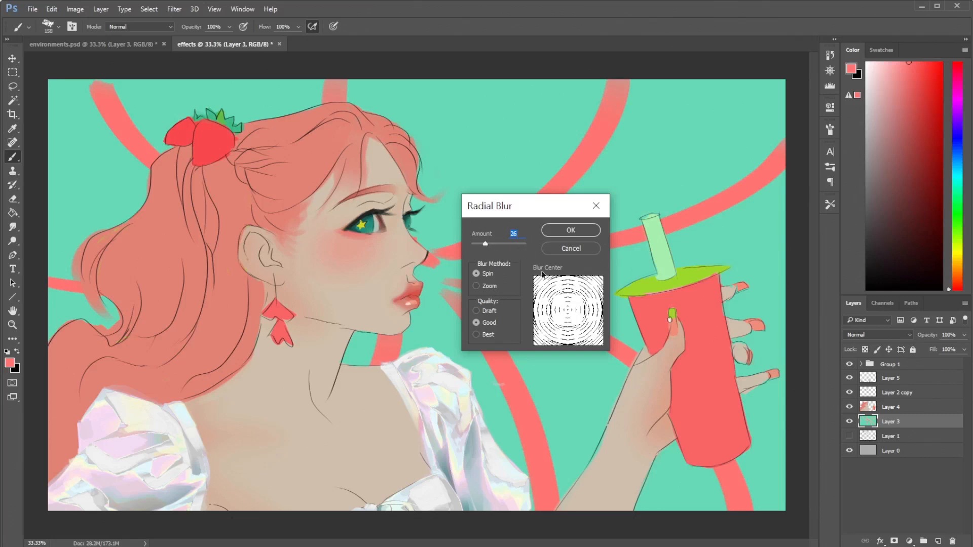
left_click(571, 231)
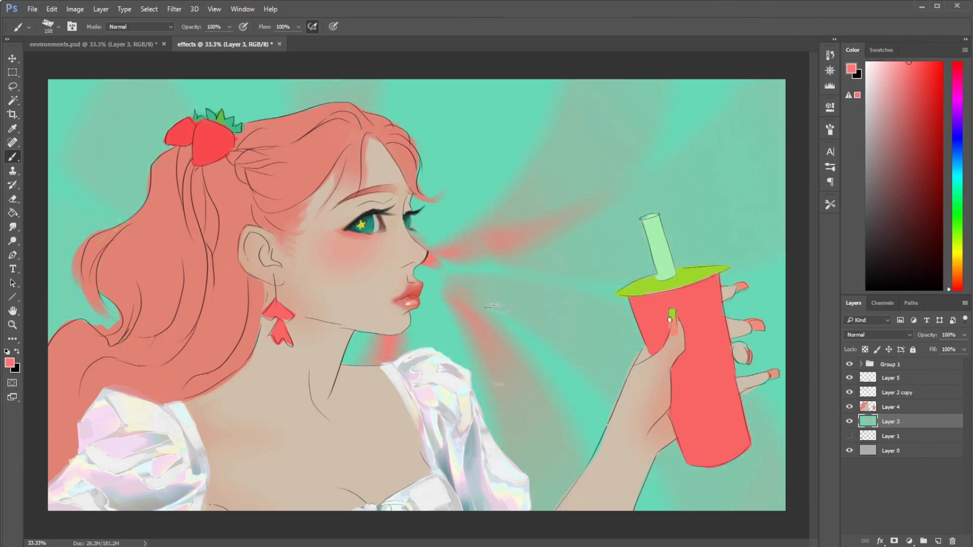
key("ctrl+z")
- Try a Zoom Radial Blur on Layer 3 with an amount higher than 26 and Good quality, and undo it
left_click(174, 9)
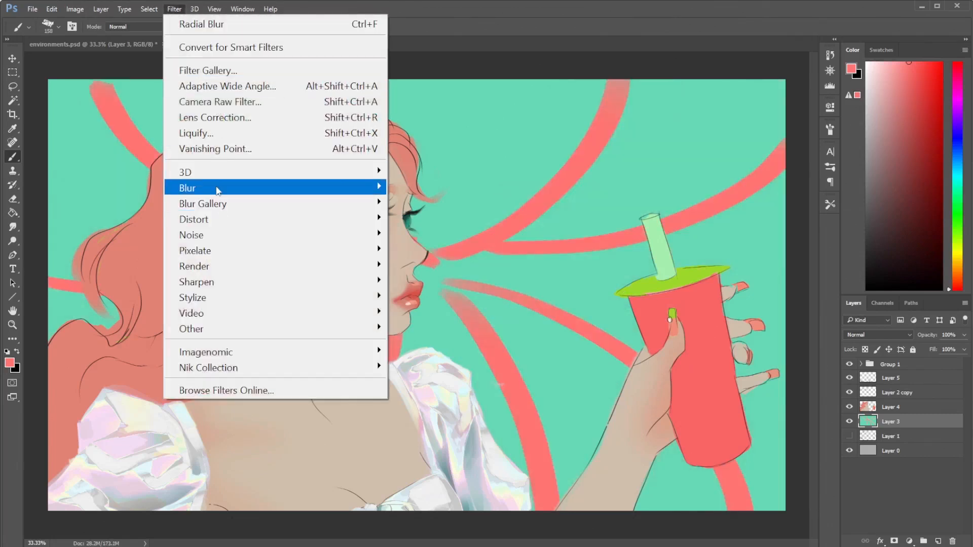
mouse_move(217, 191)
left_click(446, 299)
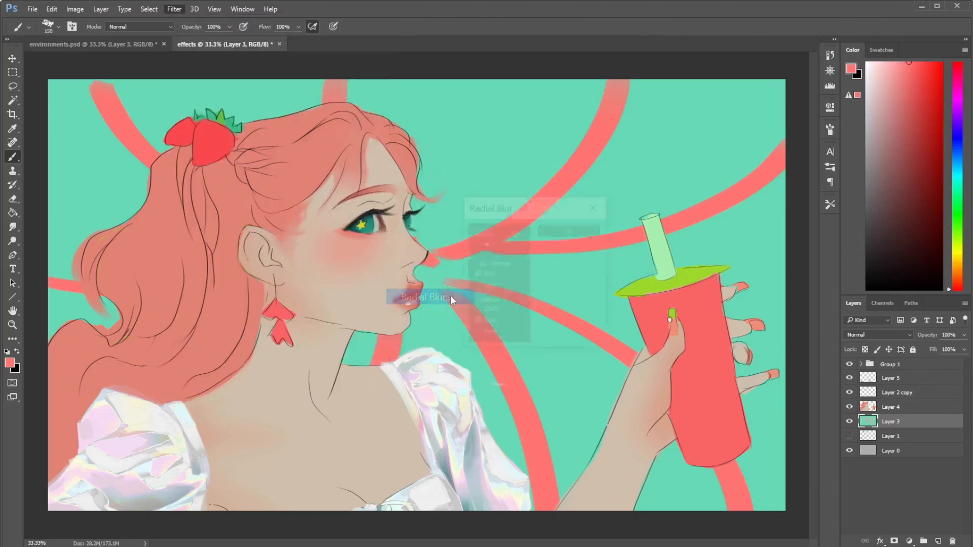
left_click(485, 286)
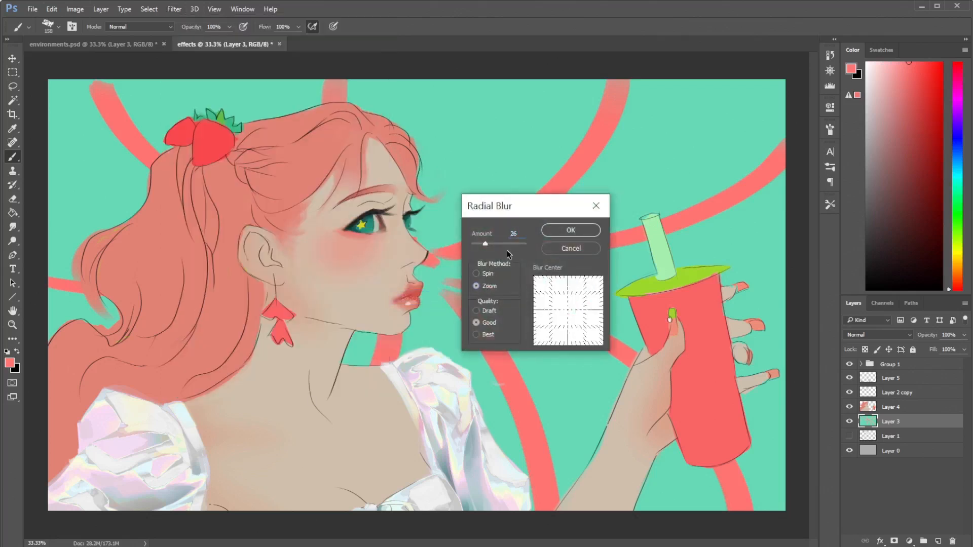
left_click(502, 244)
left_click(577, 230)
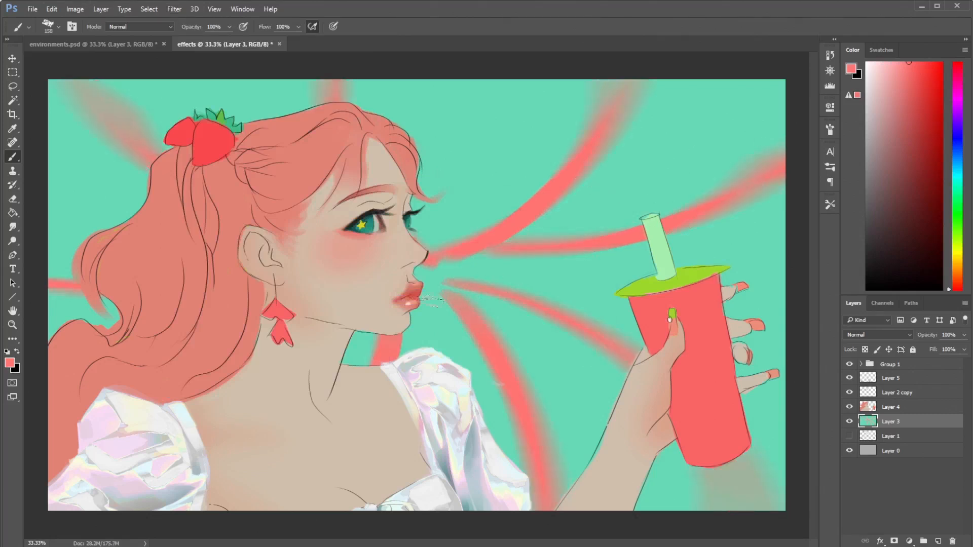
key("ctrl+z")
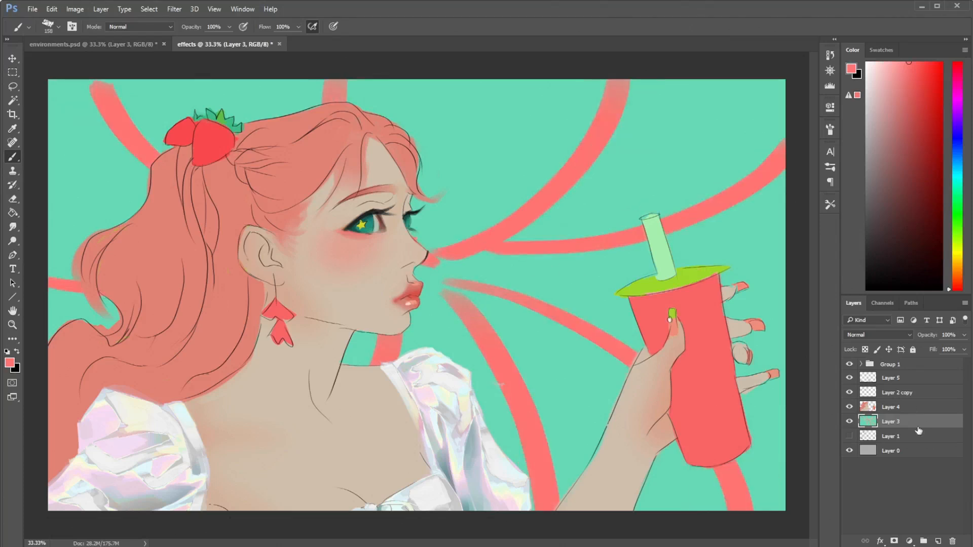
- Lasso the loose hair tip in front of the forehead on Layer 4 and apply Motion Blur at 21° with a distance of 99 pixels
left_click(908, 408)
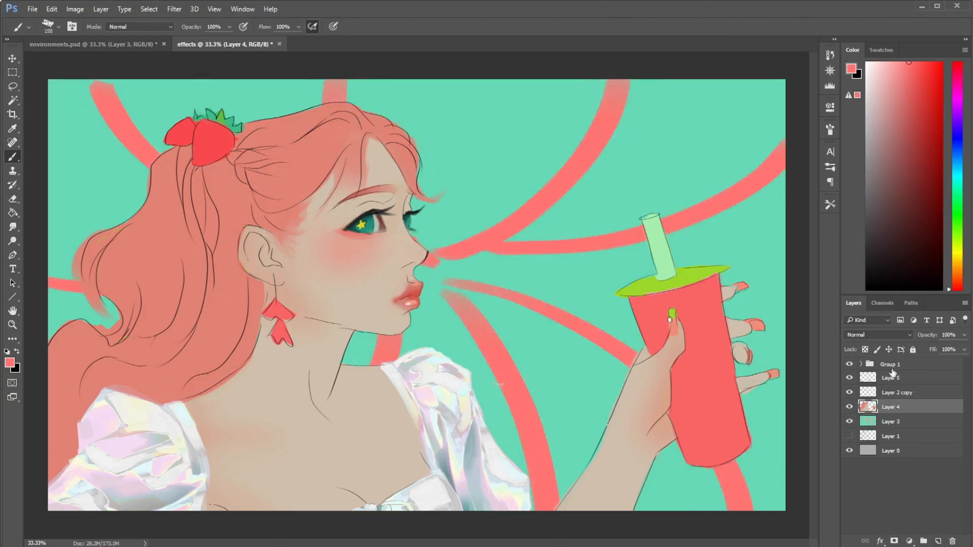
key("l")
left_click_drag(433, 162, 419, 155)
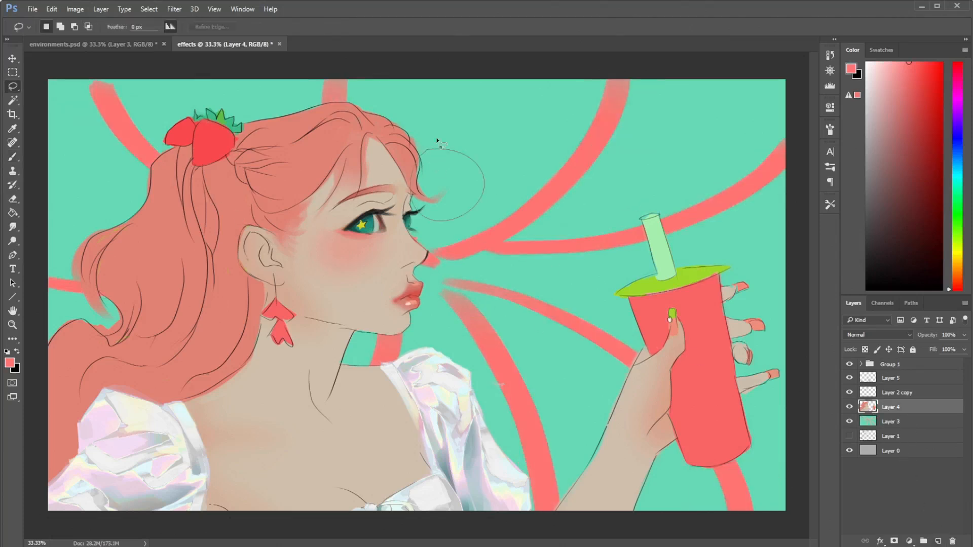
left_click(174, 9)
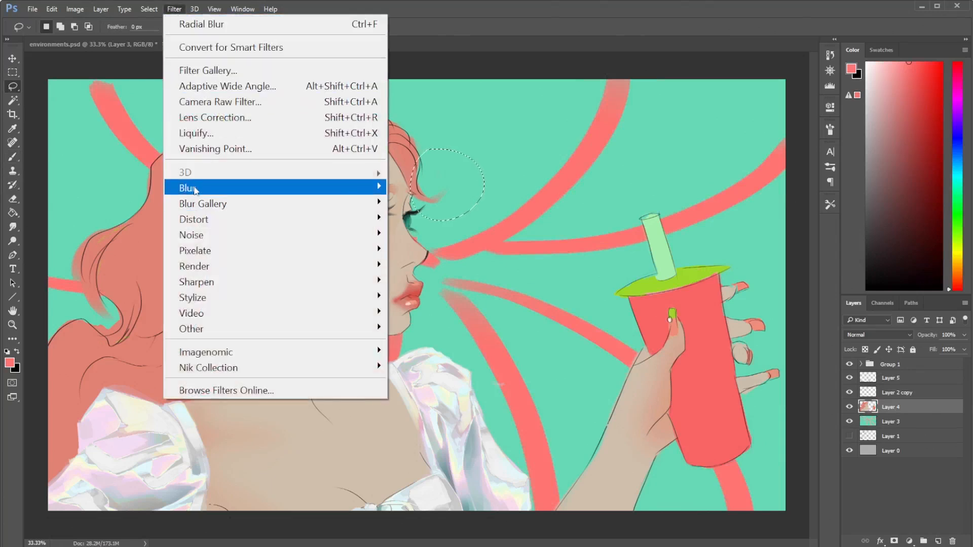
mouse_move(192, 188)
left_click(430, 282)
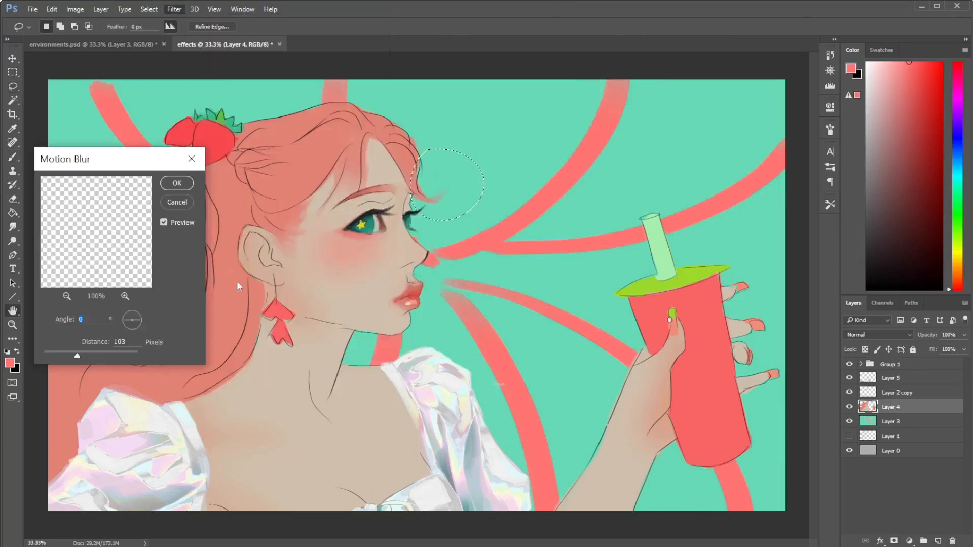
left_click_drag(126, 325, 125, 322)
left_click_drag(90, 351, 87, 354)
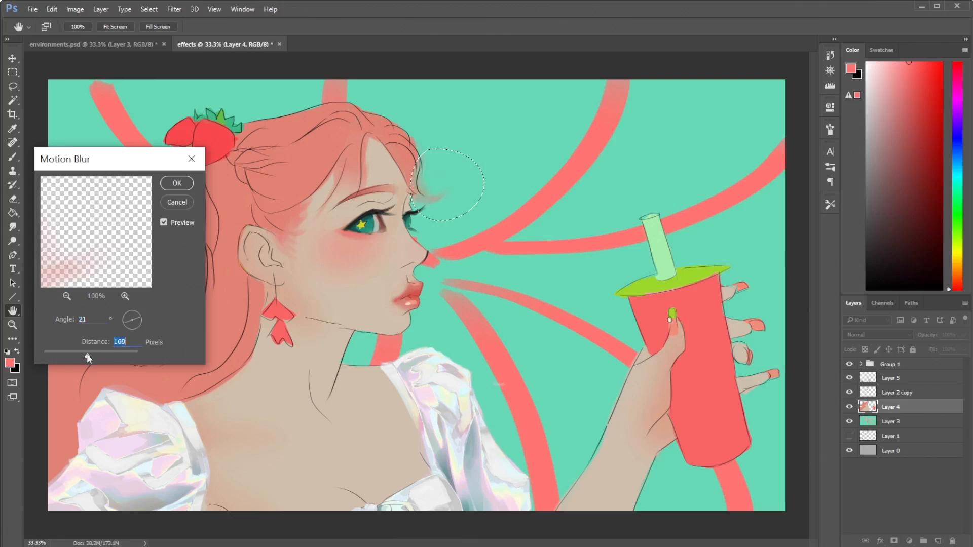
left_click(77, 354)
left_click(176, 184)
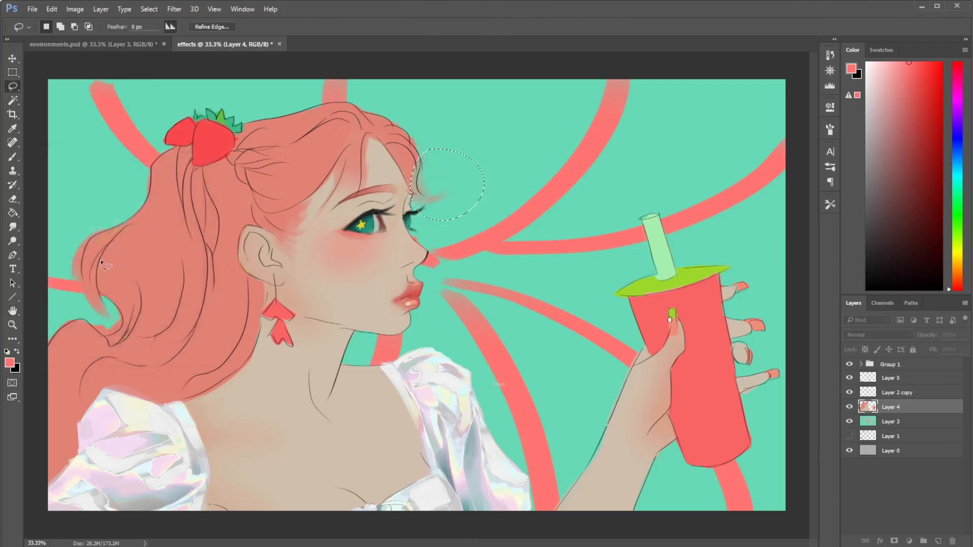
- Lasso the outer curl at the back of the hair on Layer 4 and try the previous Motion Blur on it
mouse_move(101, 228)
left_mouse_down()
mouse_move(71, 284)
mouse_move(104, 231)
left_mouse_up()
left_click(174, 9)
left_click(186, 25)
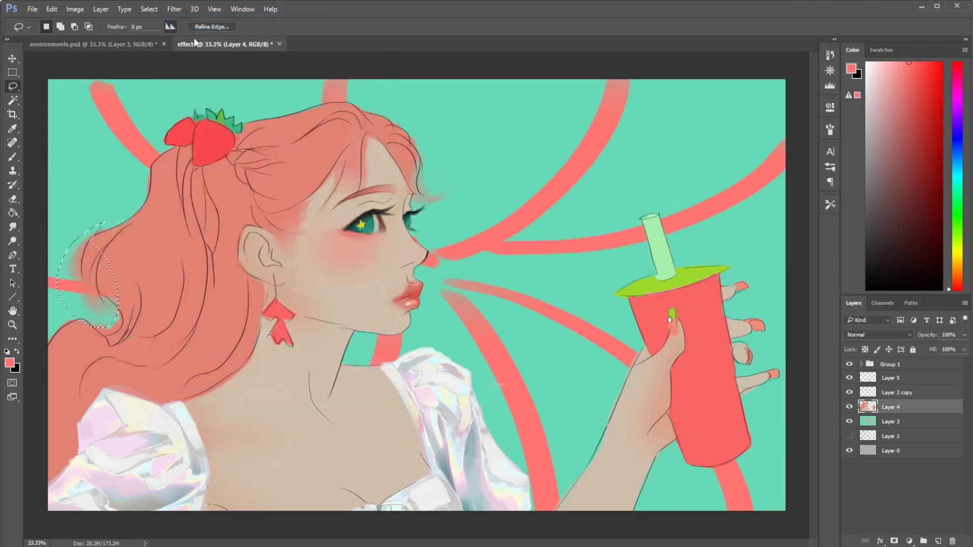
- Apply Motion Blur at -39° with a distance of 31 pixels to the selected curl, and clear the selection
left_click(174, 9)
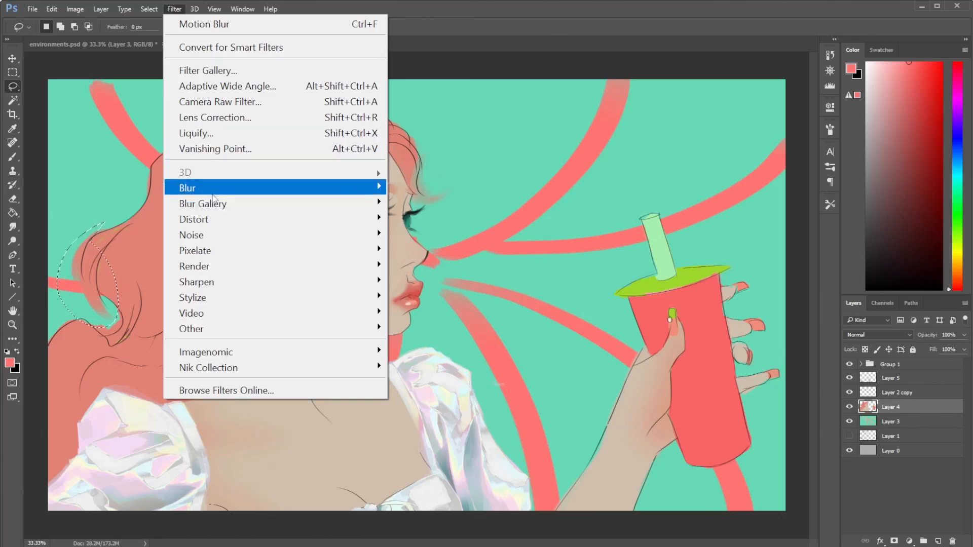
mouse_move(304, 188)
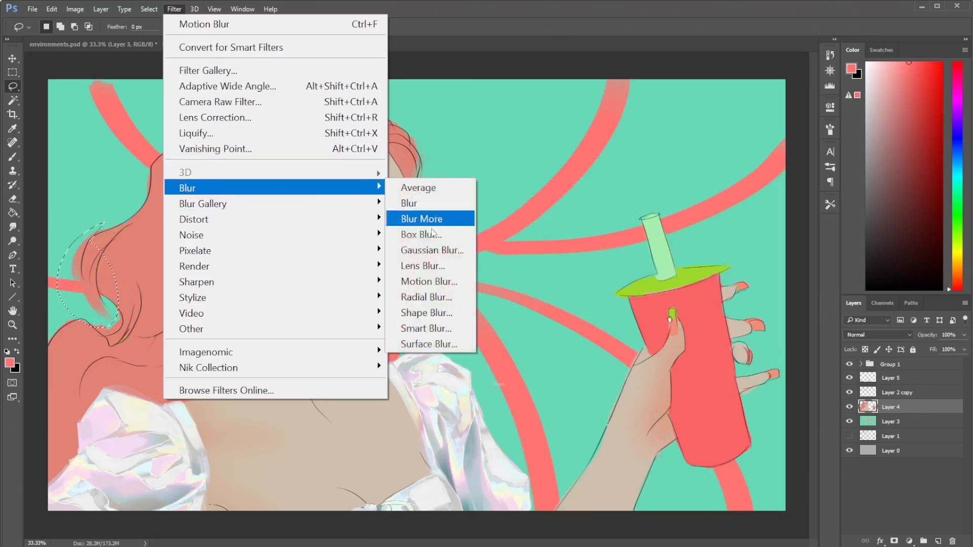
left_click(436, 283)
left_click_drag(152, 159, 507, 176)
left_click_drag(514, 346, 523, 344)
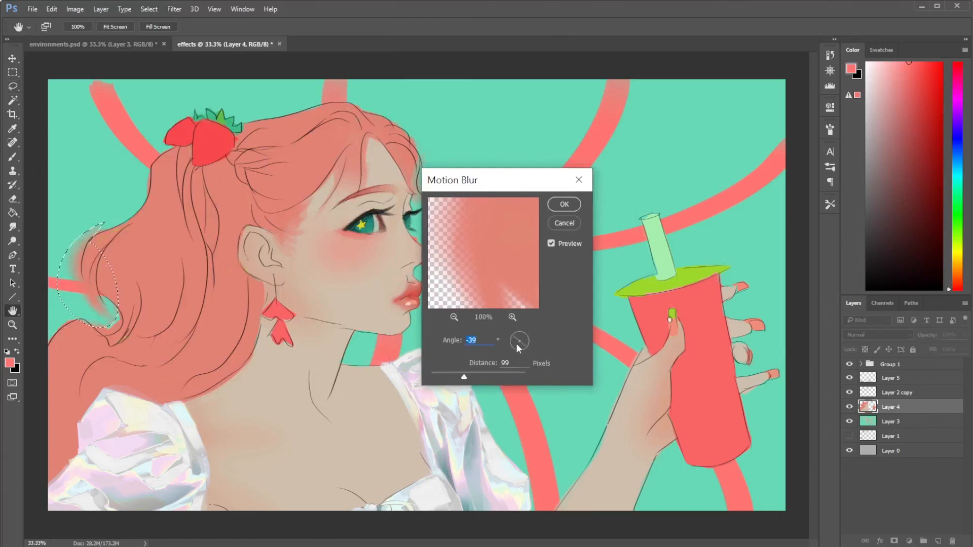
left_click_drag(464, 377, 448, 375)
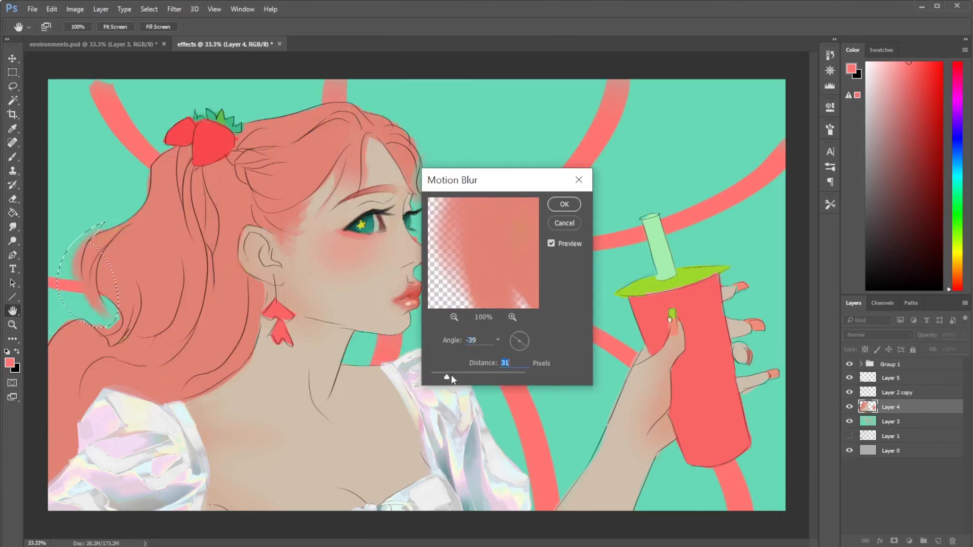
left_click(564, 205)
key("ctrl+d")
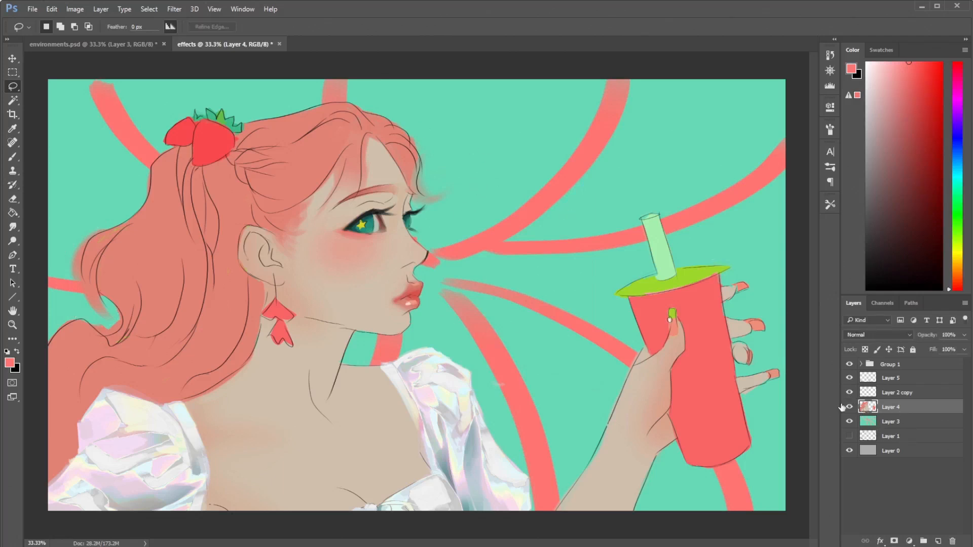
- Apply Shape Blur to the striped background on Layer 3, using the starburst shape and a radius of 82 pixels
left_click(902, 422)
left_click(174, 9)
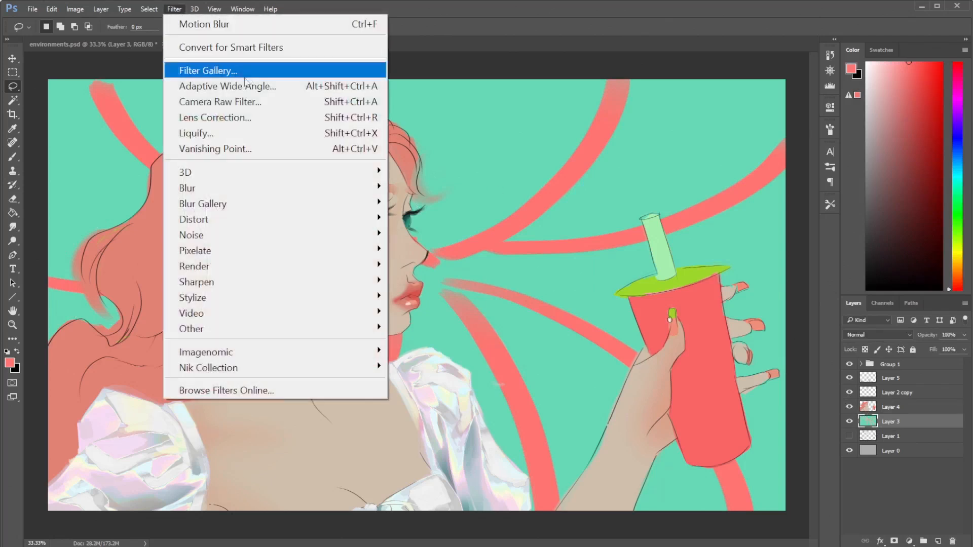
mouse_move(330, 193)
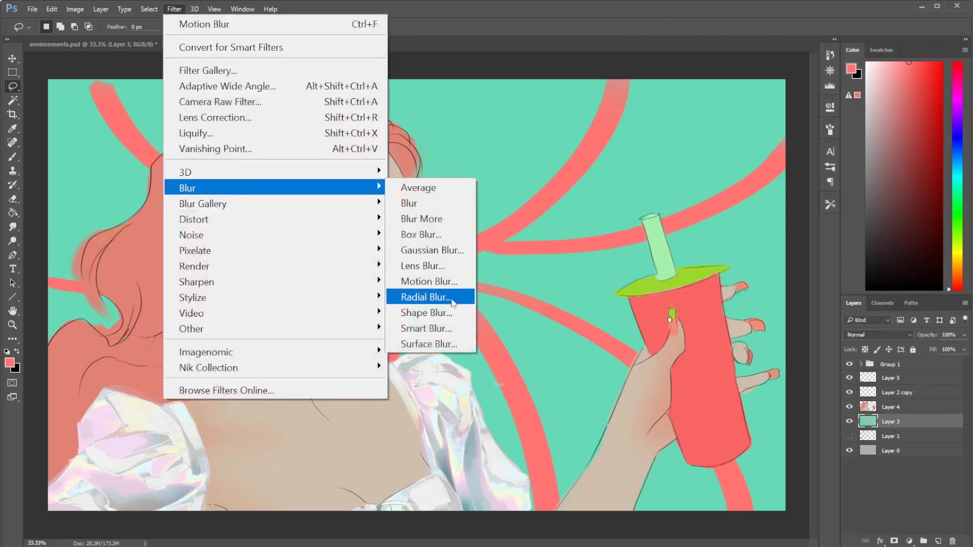
left_click(440, 314)
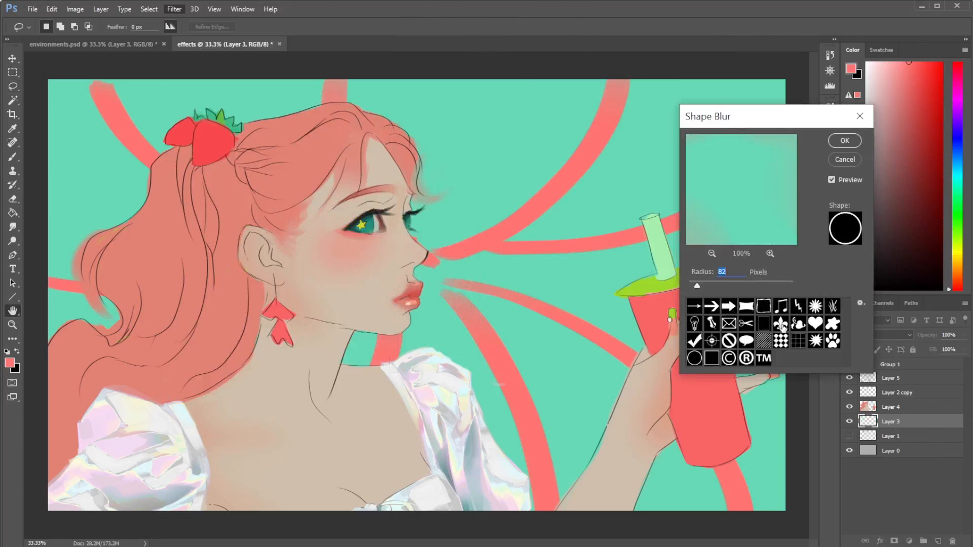
left_click(815, 341)
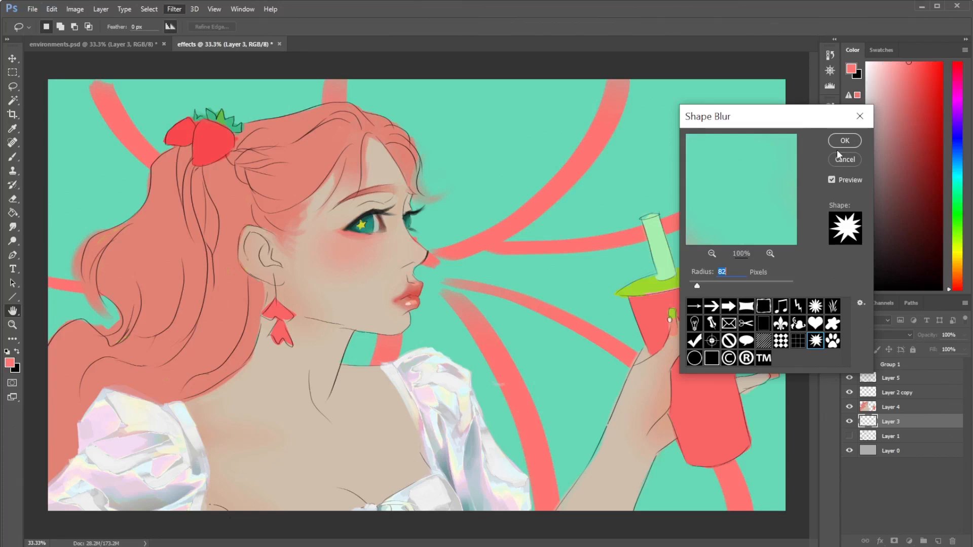
left_click(839, 146)
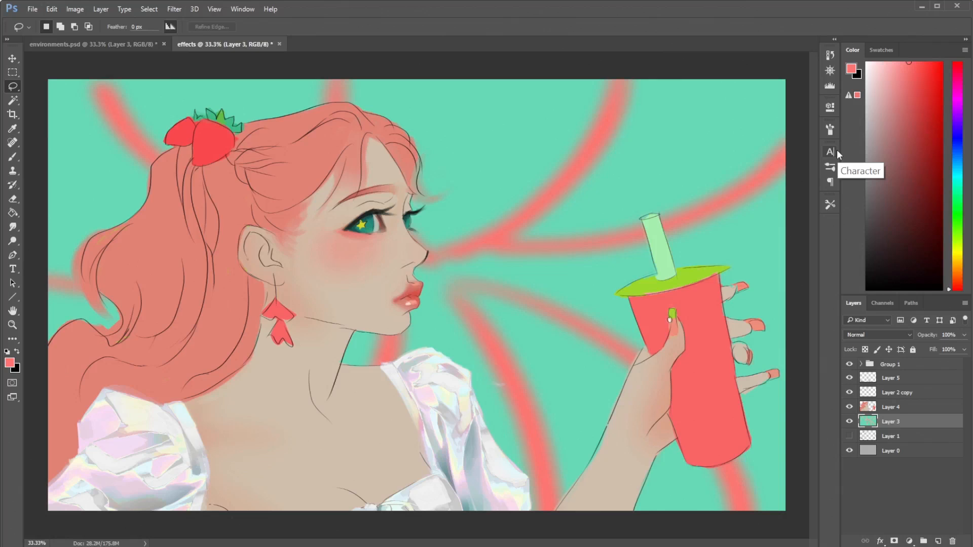
left_click(174, 9)
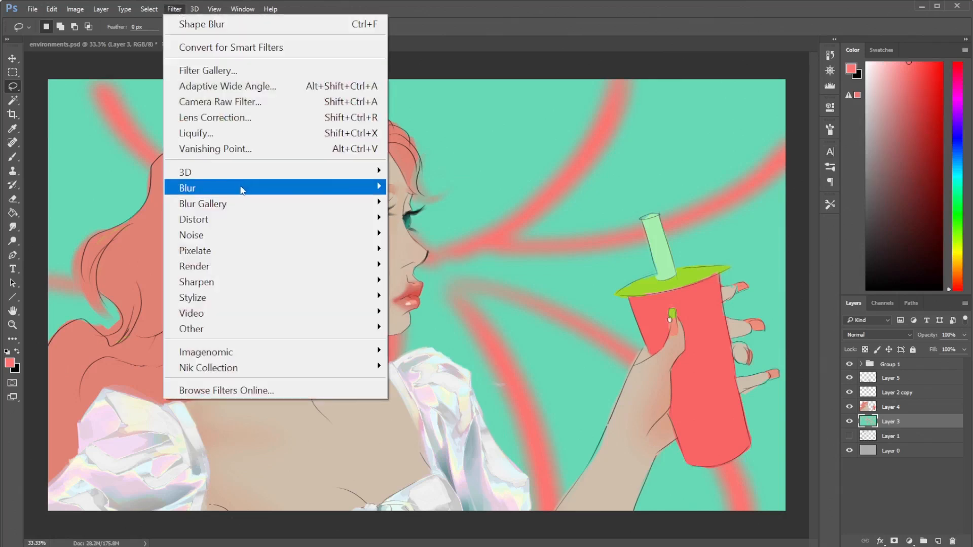
mouse_move(243, 189)
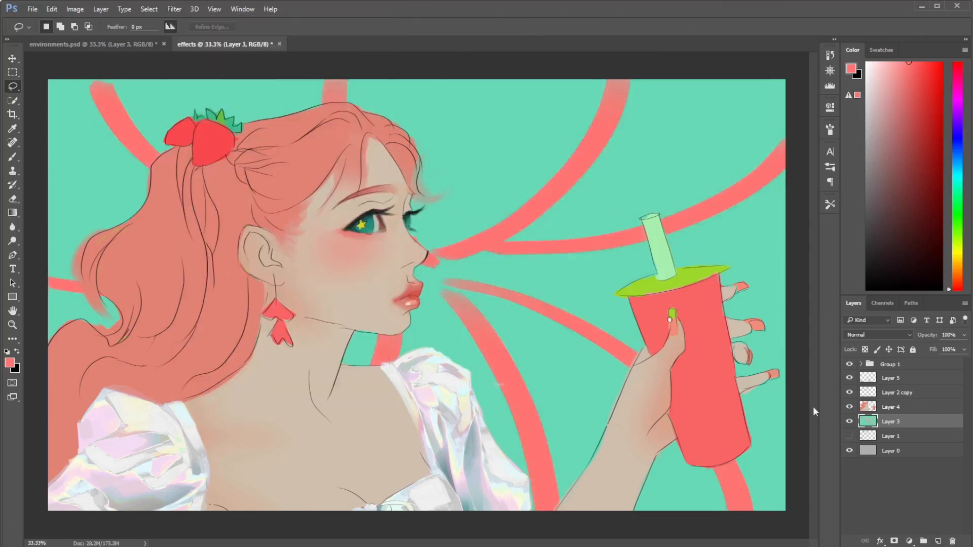
- Add a new layer above Layer 3 and brush a large solid coral patch onto the background between the face and the cup
left_click(938, 542)
key("b")
mouse_move(521, 236)
left_mouse_down()
mouse_move(517, 259)
mouse_move(558, 284)
mouse_move(487, 242)
mouse_move(435, 253)
mouse_move(512, 167)
mouse_move(451, 238)
mouse_move(404, 172)
mouse_move(431, 152)
mouse_move(548, 167)
mouse_move(497, 228)
mouse_move(431, 166)
mouse_move(392, 345)
mouse_move(456, 349)
mouse_move(486, 375)
mouse_move(461, 337)
left_mouse_up()
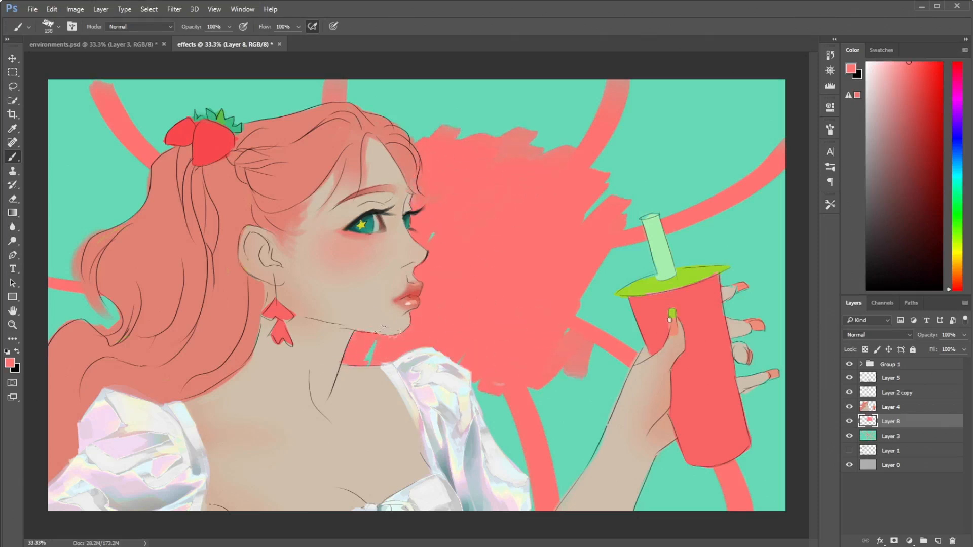
- Try Iris Blur on the coral patch layer with a smaller focus ellipse and a blur of 31 px
left_click(176, 10)
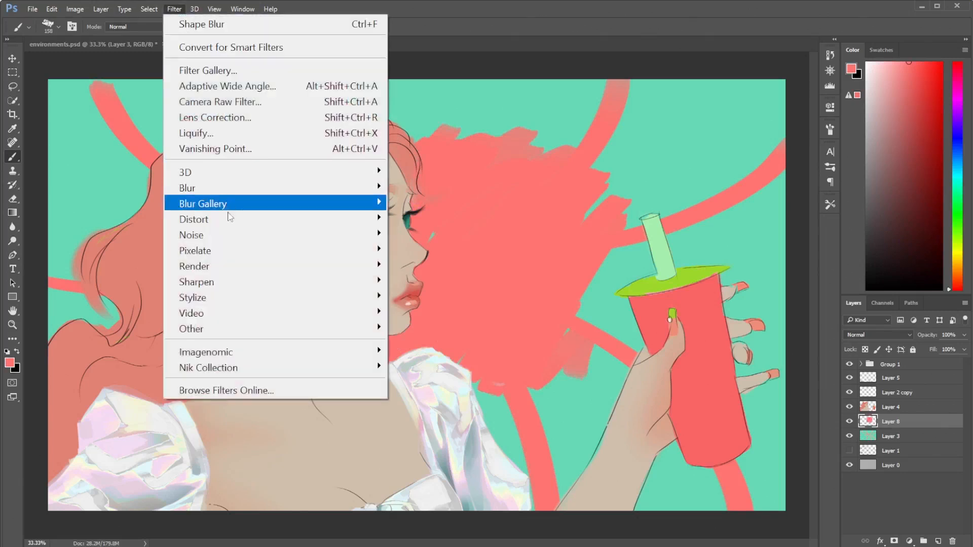
mouse_move(223, 205)
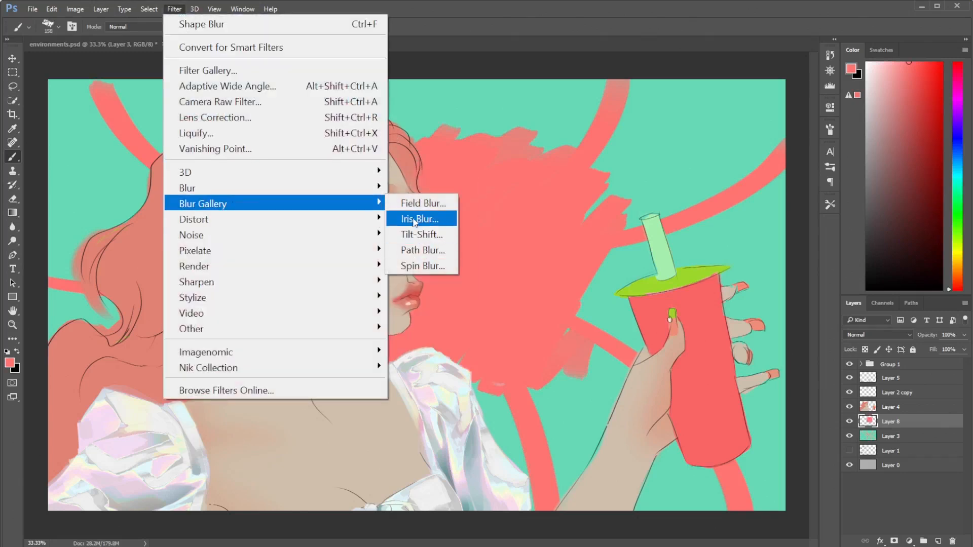
left_click(418, 219)
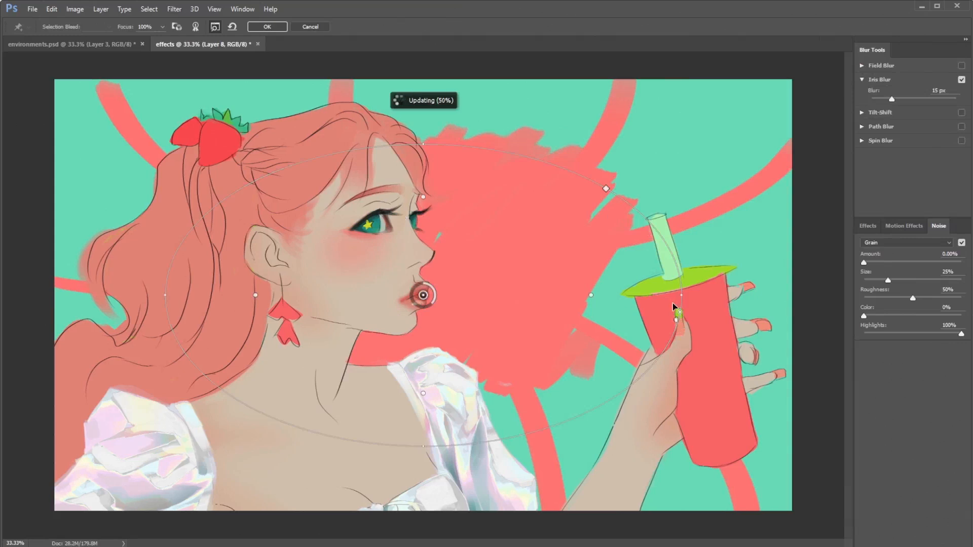
left_click_drag(676, 319, 613, 315)
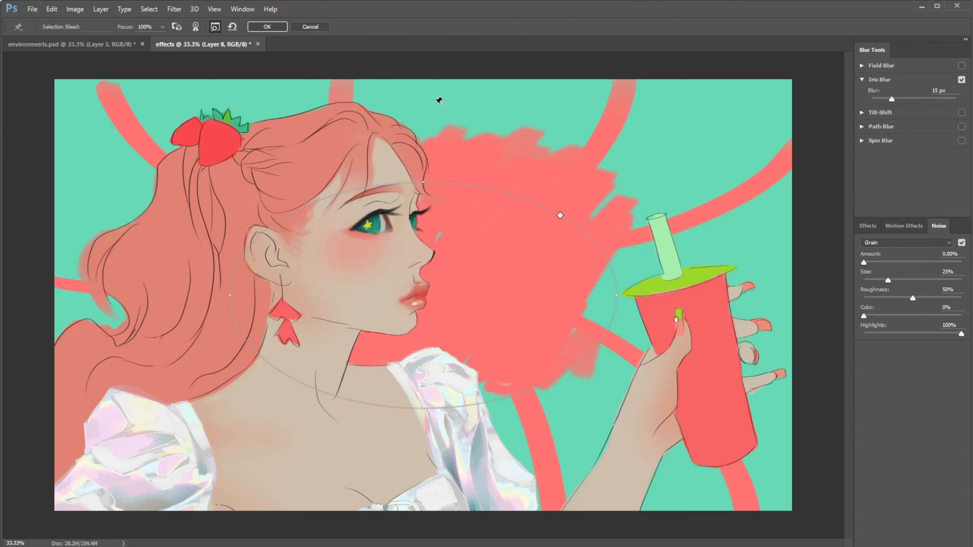
left_click(902, 99)
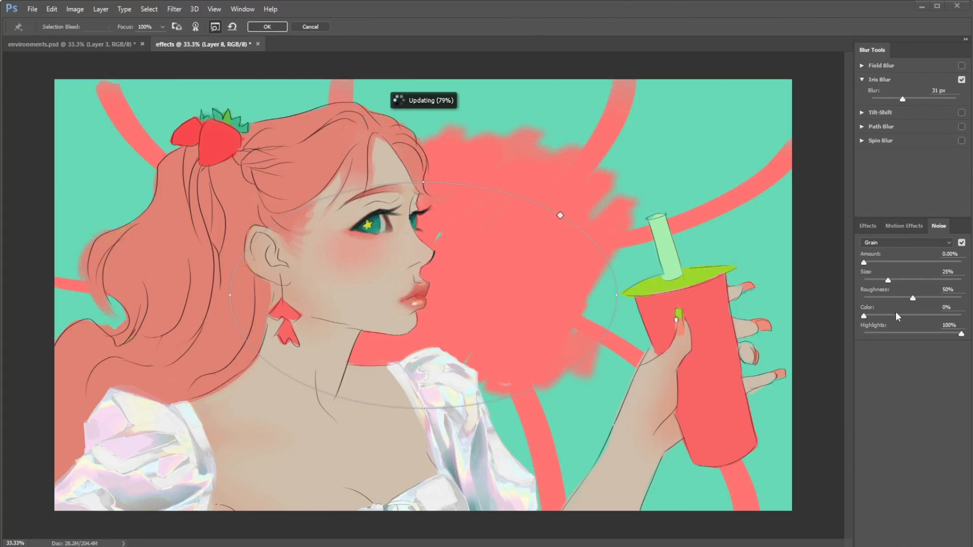
left_click(905, 228)
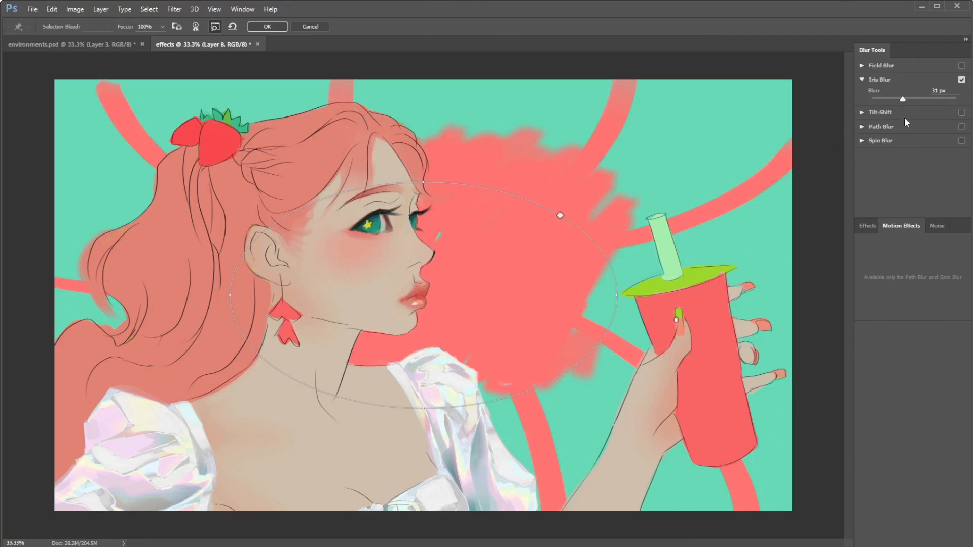
- Switch from Iris Blur to Field Blur and try a 151 px blur on the coral patch
left_click(962, 79)
left_click(961, 65)
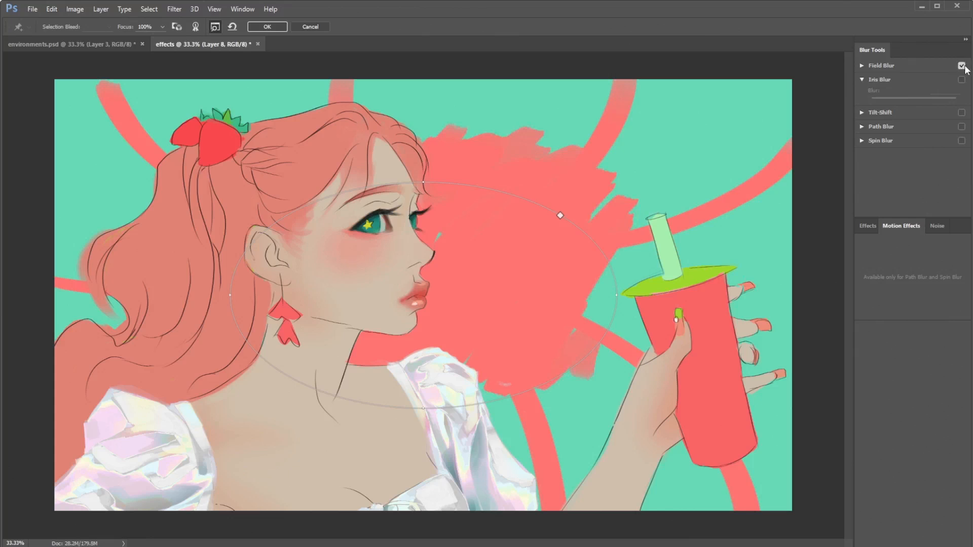
left_click(863, 64)
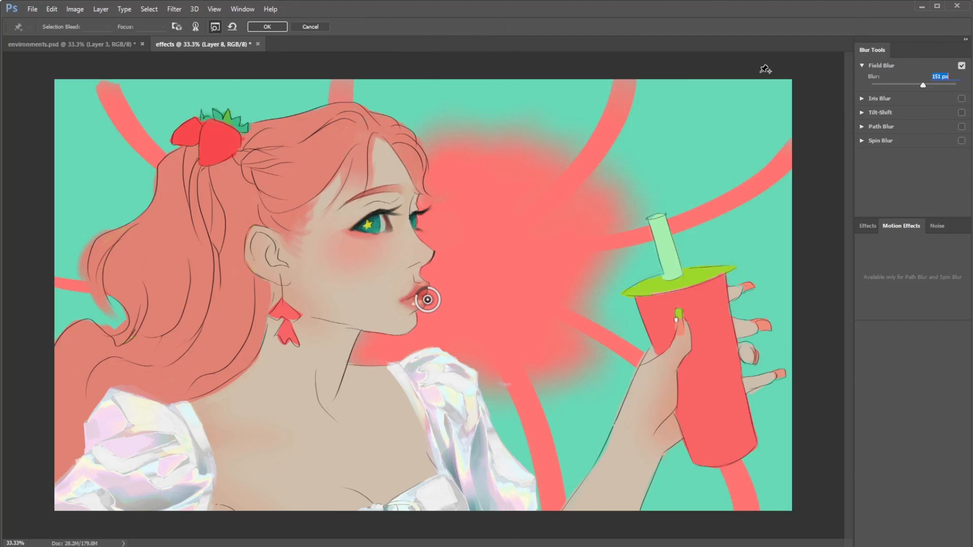
- Try Tilt-Shift in place of Field Blur, tilting the focus band diagonally upward to the right and setting the distortion to 16%
left_click(961, 113)
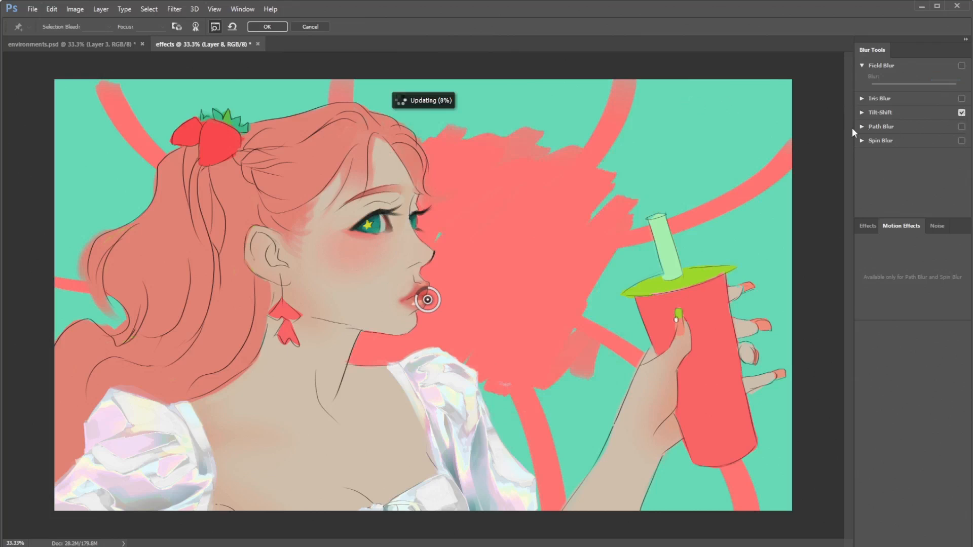
left_click(862, 113)
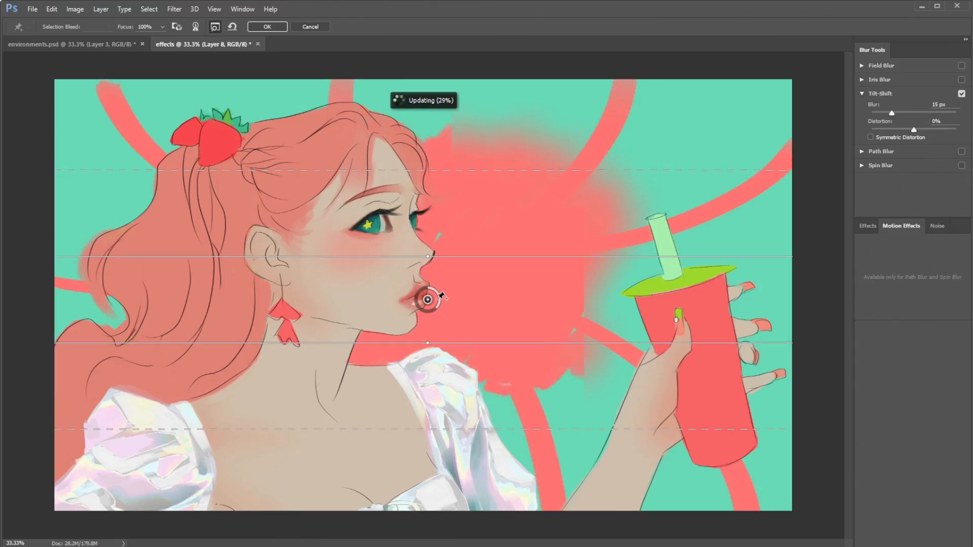
mouse_move(428, 255)
left_mouse_down()
mouse_move(371, 248)
mouse_move(417, 258)
left_mouse_up()
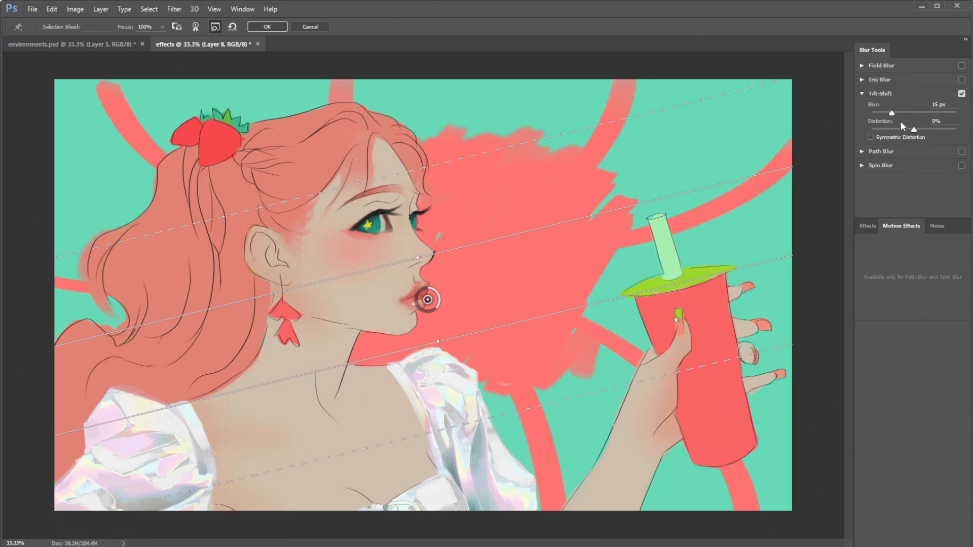
left_click(921, 129)
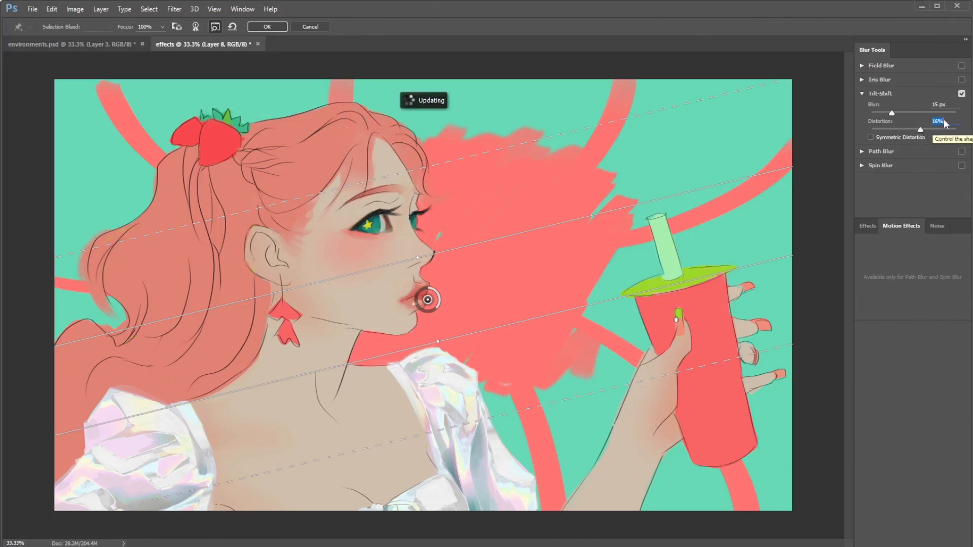
- Replace Tilt-Shift with Path Blur, try a curved blur path across the figure, and cancel the Blur Gallery effects
left_click(961, 94)
left_click(962, 152)
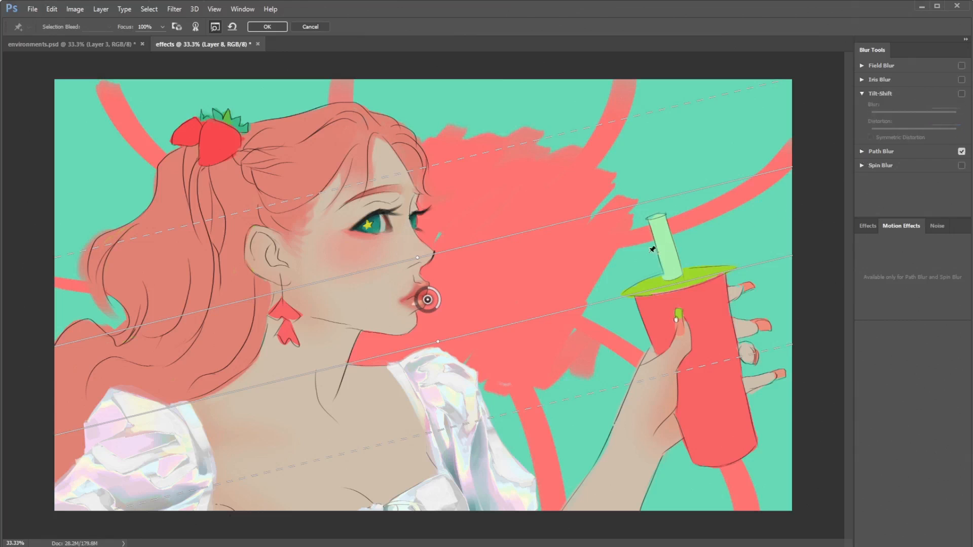
left_click(862, 151)
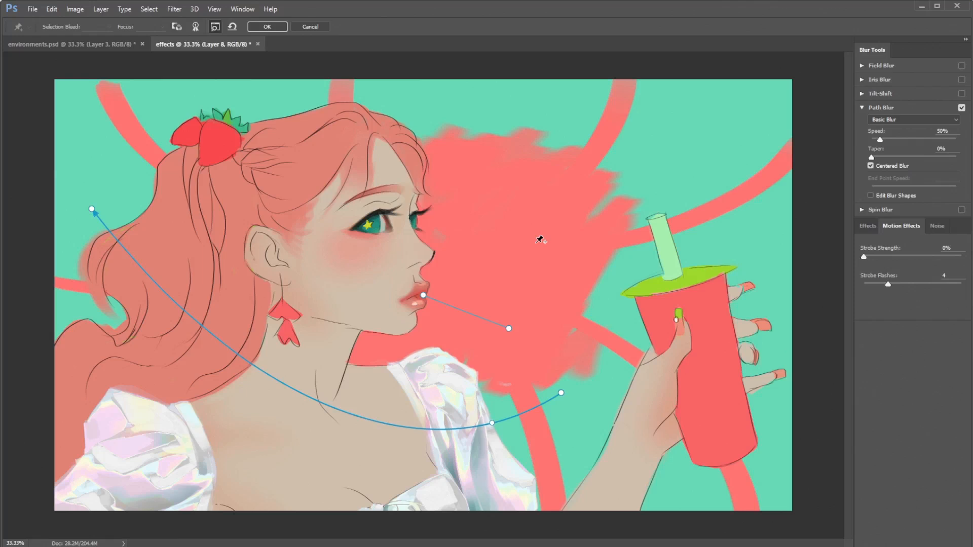
key("Escape")
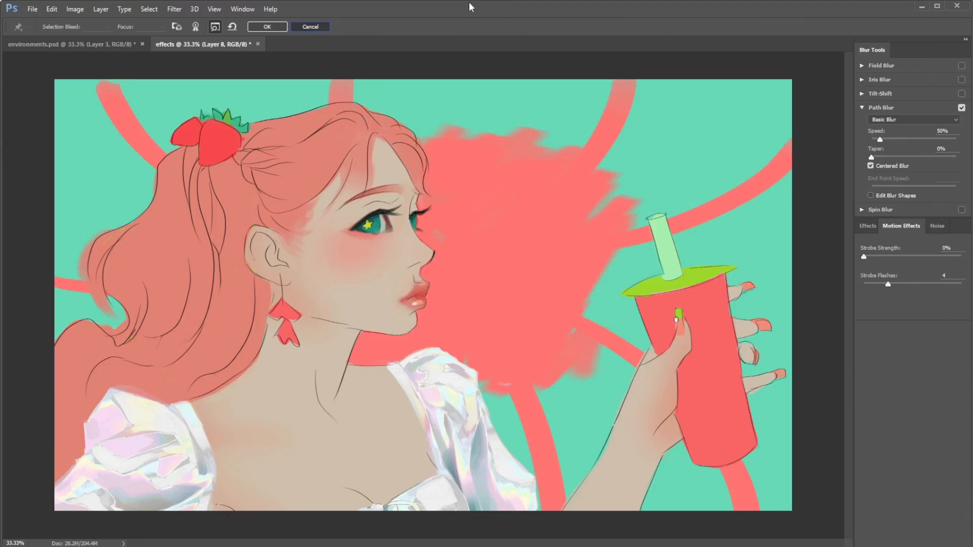
key("Escape")
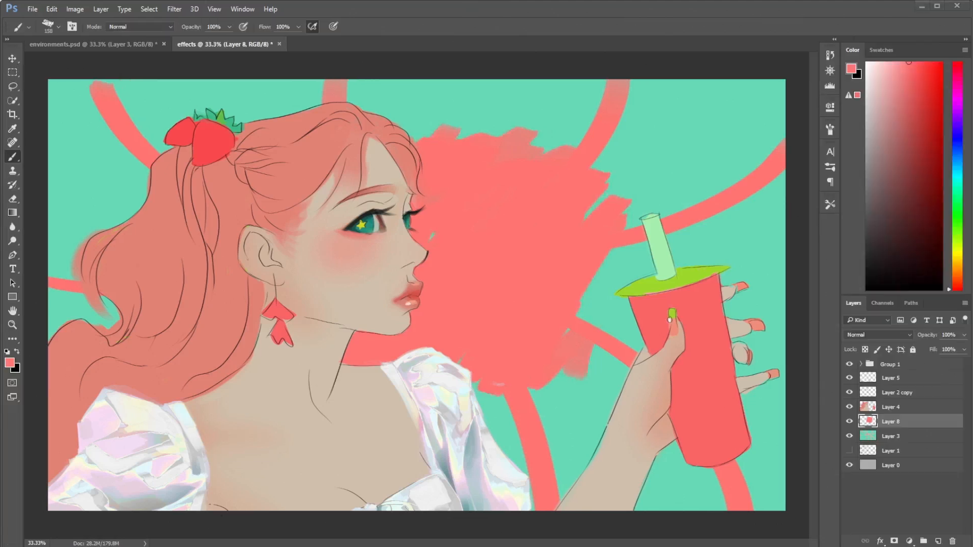